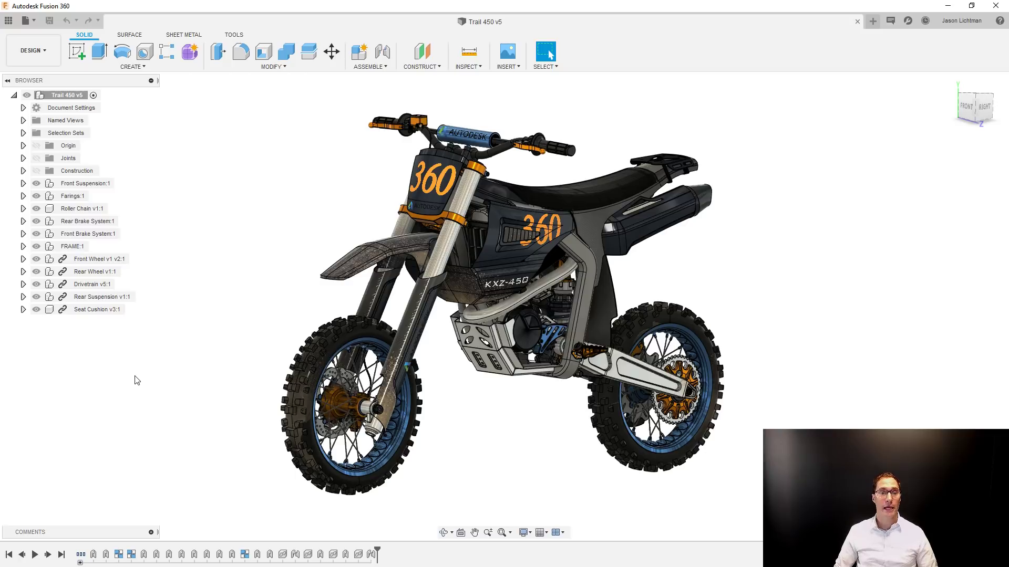
Examine the front wheel's hub and brake disc carrier from both sides of the motorcycle assembly.
{"action": "scroll", "coordinate": [135, 380], "scroll_direction": "up", "scroll_amount": 3}
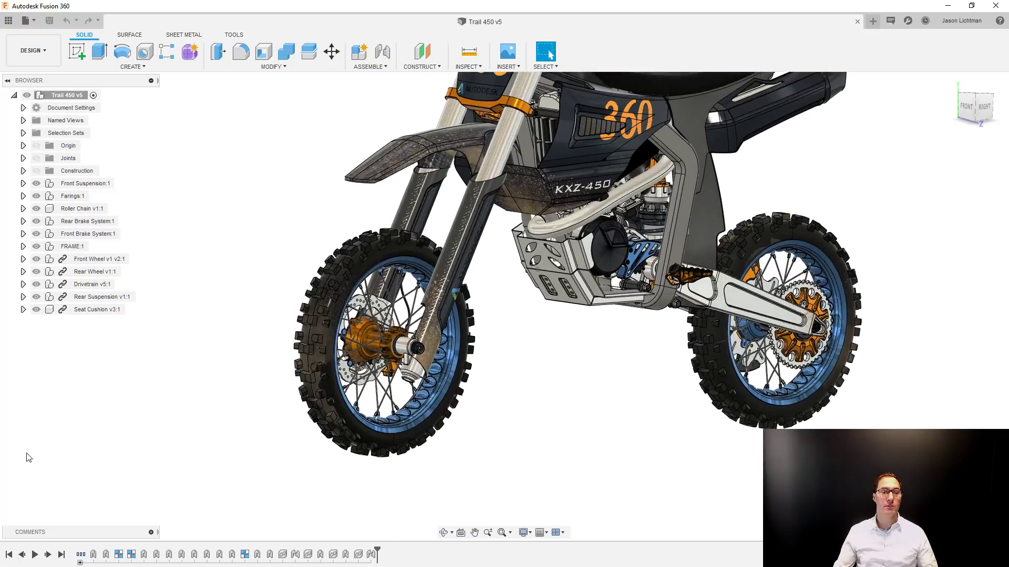
{"action": "scroll", "coordinate": [190, 409], "scroll_direction": "up", "scroll_amount": 5}
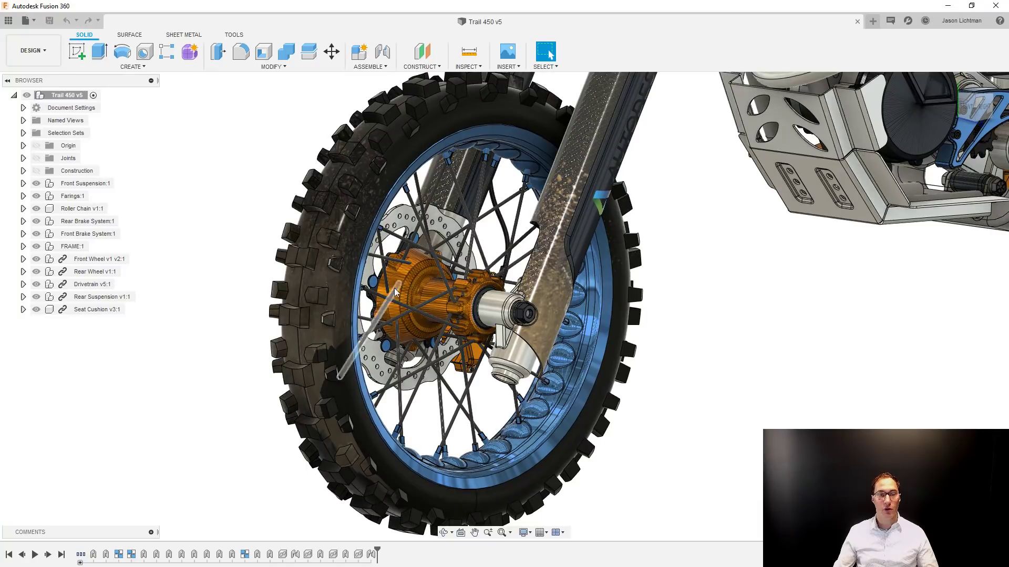
{"action": "left_click", "coordinate": [416, 295]}
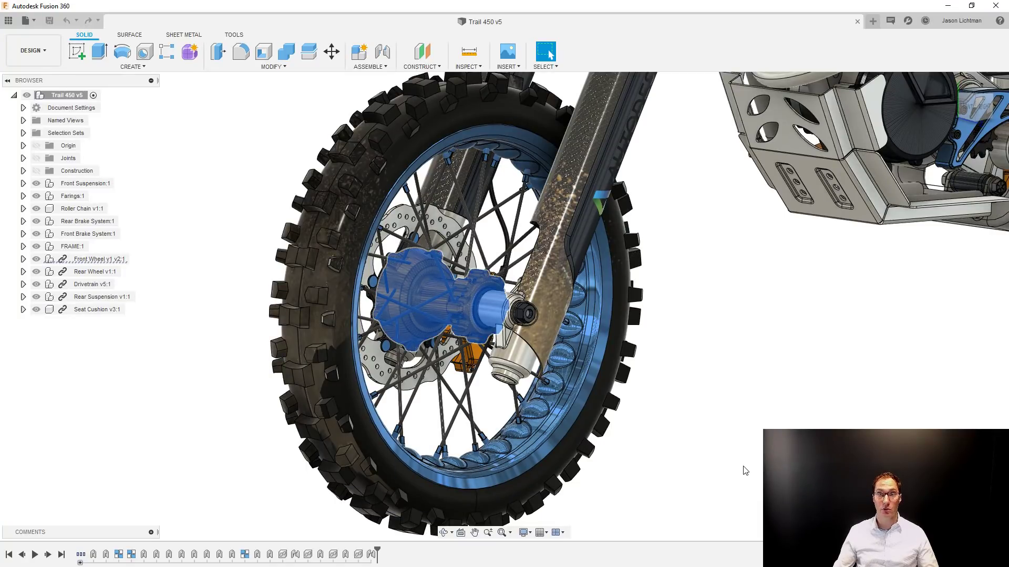
{"action": "left_click", "coordinate": [745, 471]}
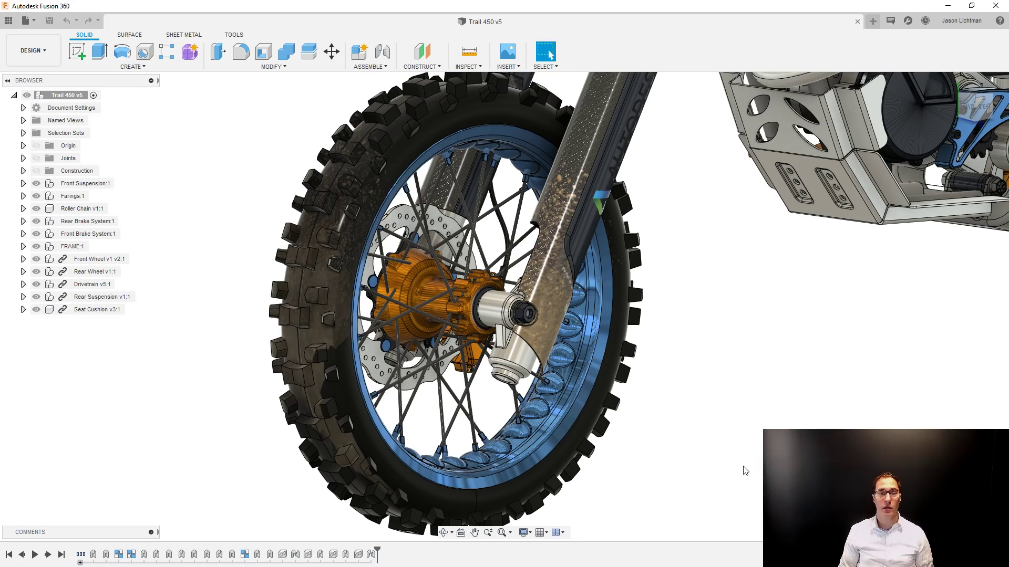
{"action": "middle_click_drag", "start_coordinate": [568, 469], "coordinate": [581, 312], "text": "shift"}
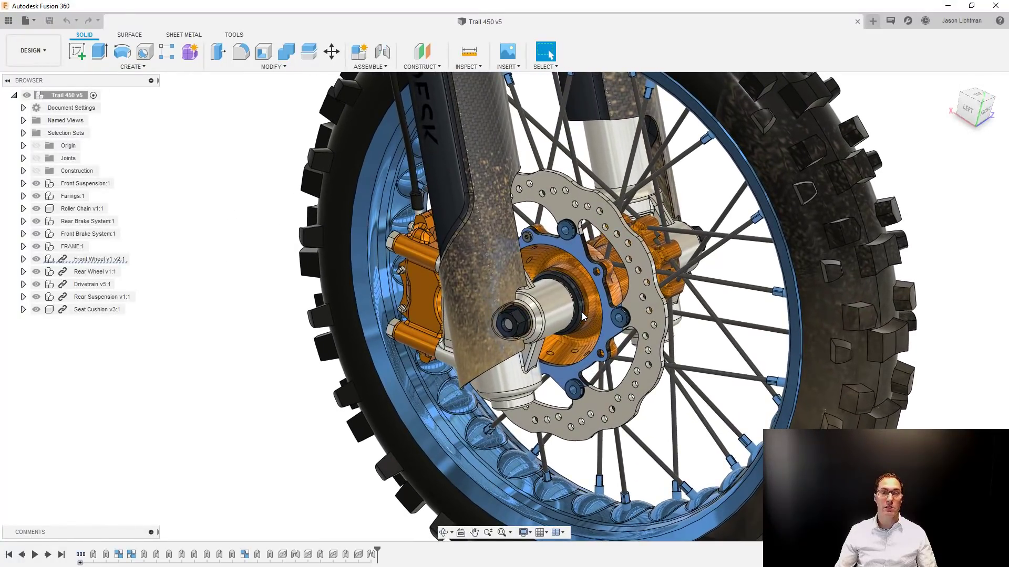
{"action": "left_click", "coordinate": [581, 312]}
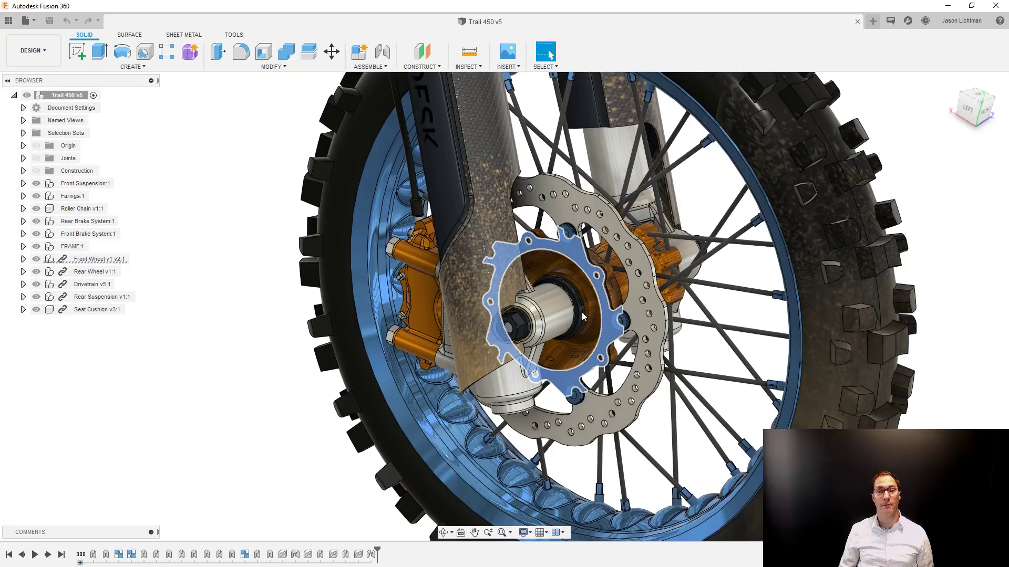
{"action": "left_click", "coordinate": [285, 194]}
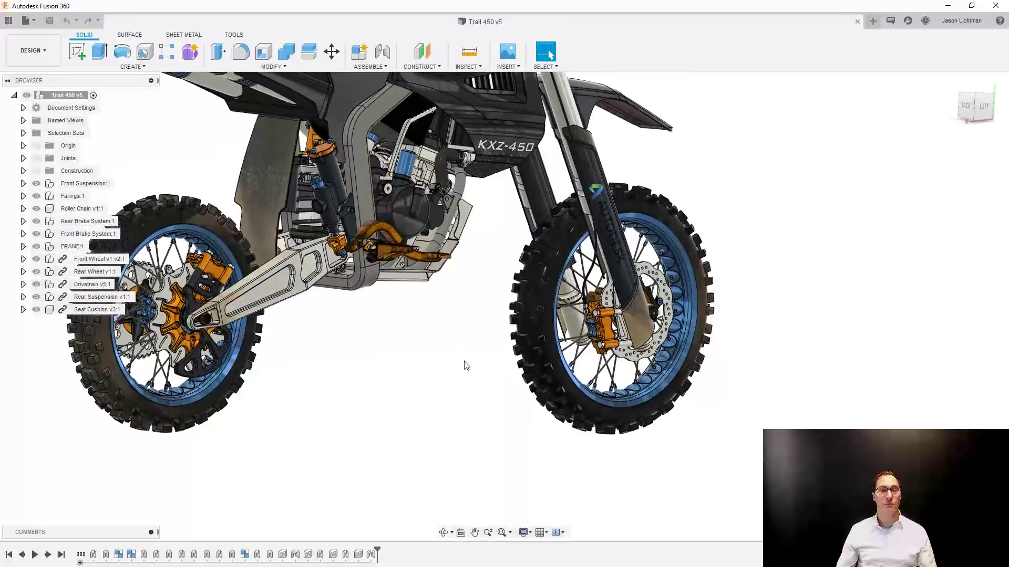
Locate the rear brake pedal's component in the assembly structure and open its linked design, Brake Pedal v3.
{"action": "scroll", "coordinate": [446, 360], "scroll_direction": "up", "scroll_amount": 2}
{"action": "scroll", "coordinate": [428, 351], "scroll_direction": "up", "scroll_amount": 5}
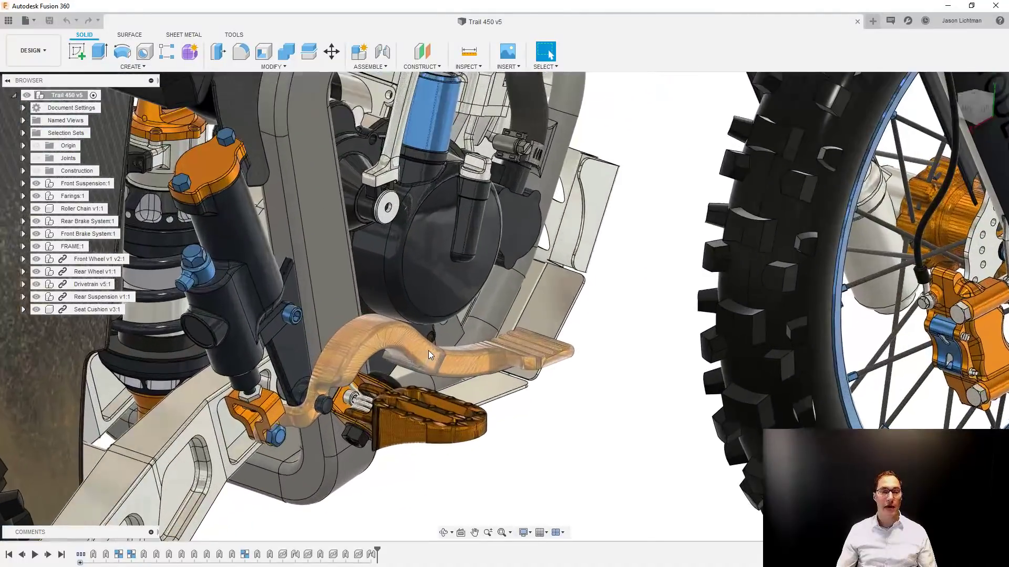
{"action": "left_click", "coordinate": [428, 351]}
{"action": "right_click", "coordinate": [428, 351]}
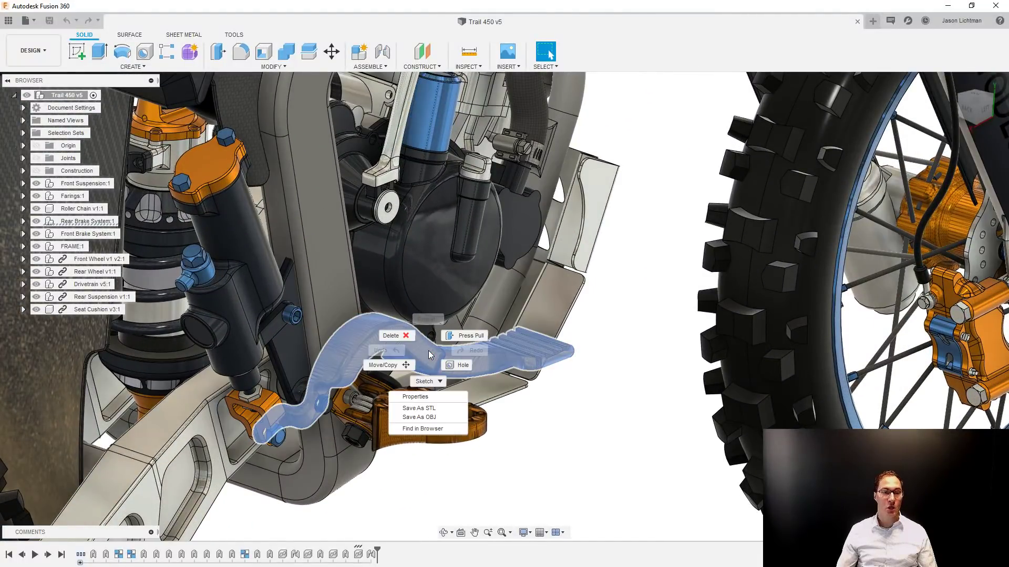
{"action": "left_click", "coordinate": [446, 430]}
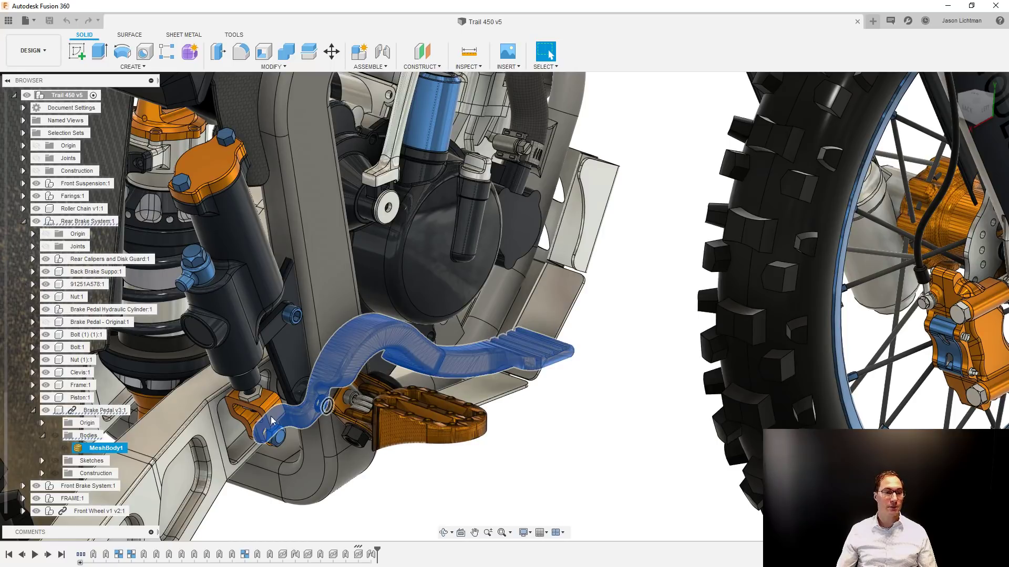
{"action": "left_click", "coordinate": [104, 411]}
{"action": "right_click", "coordinate": [105, 411]}
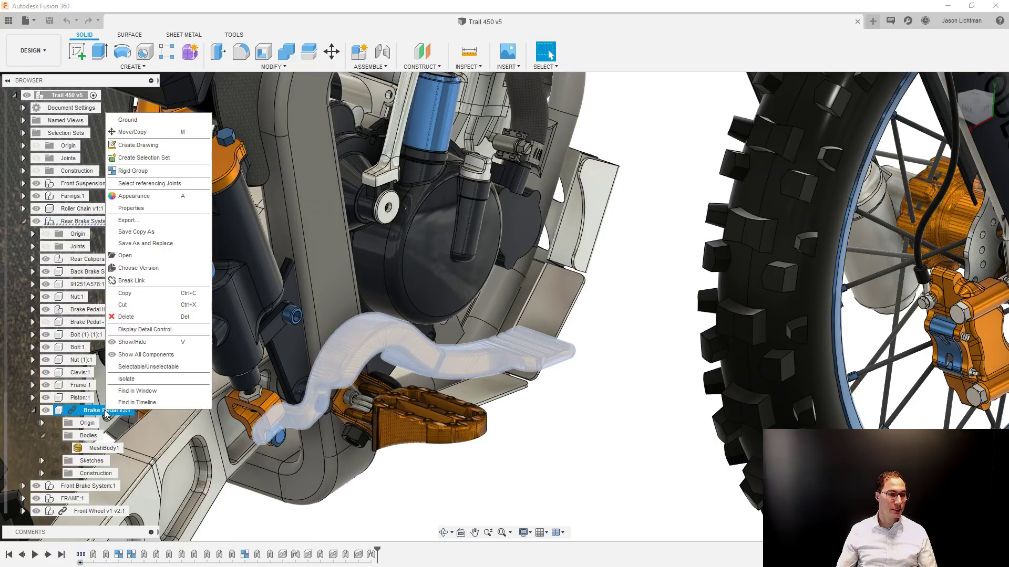
{"action": "left_click", "coordinate": [129, 256]}
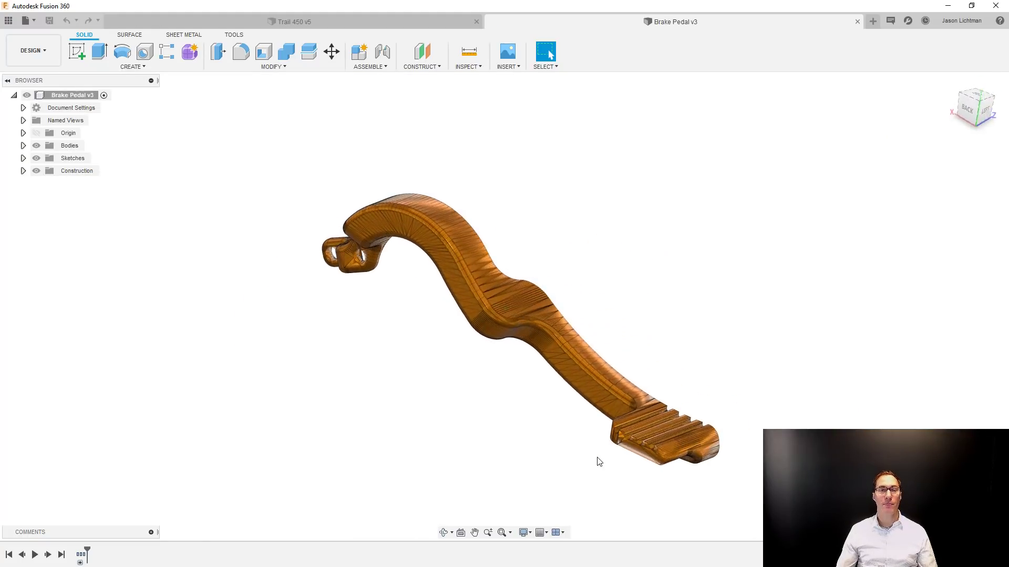
Check the properties of the brake pedal's mesh body, including its facet count.
{"action": "left_click", "coordinate": [23, 145]}
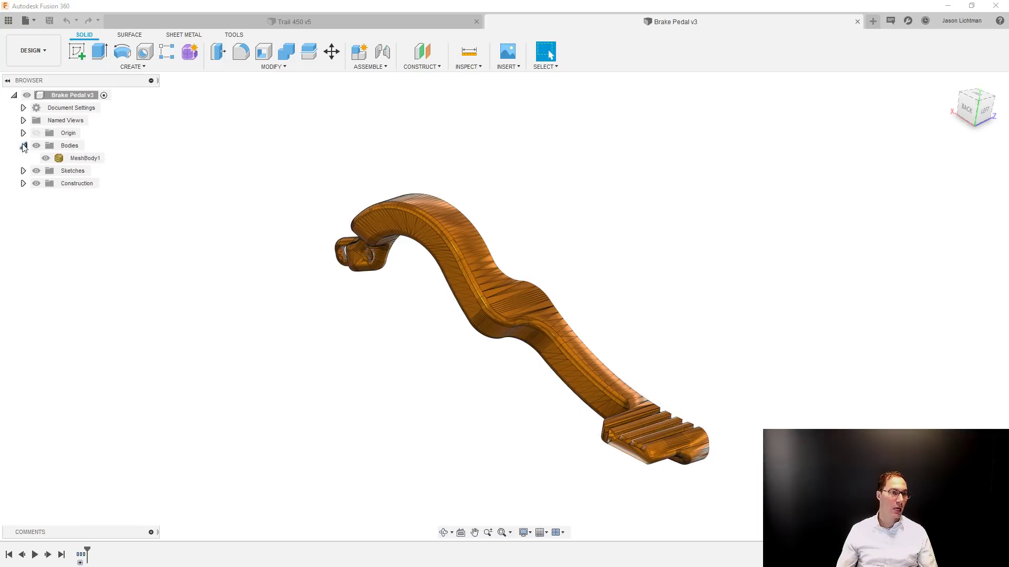
{"action": "right_click", "coordinate": [77, 160]}
{"action": "left_click", "coordinate": [111, 257]}
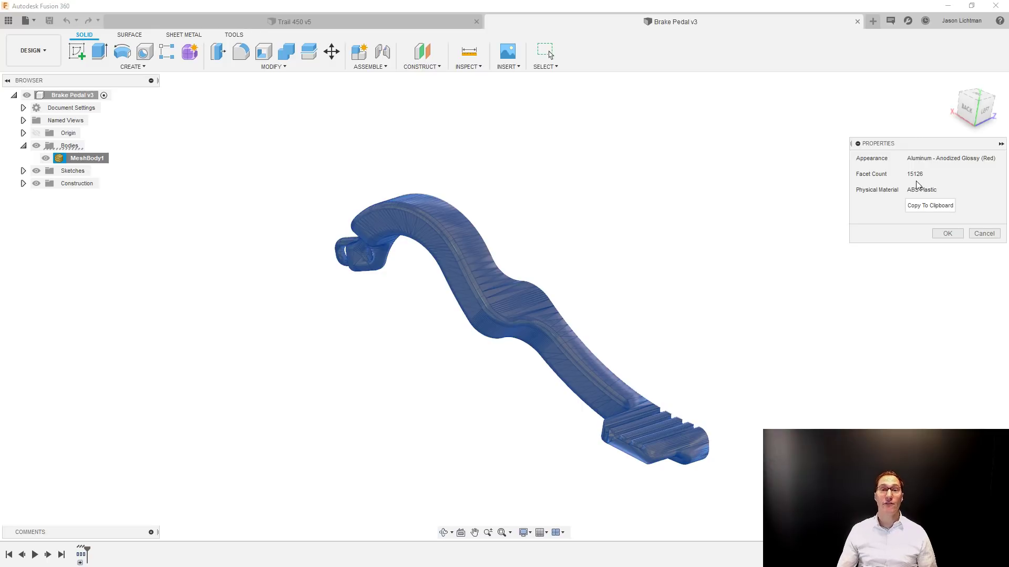
{"action": "left_click", "coordinate": [972, 234]}
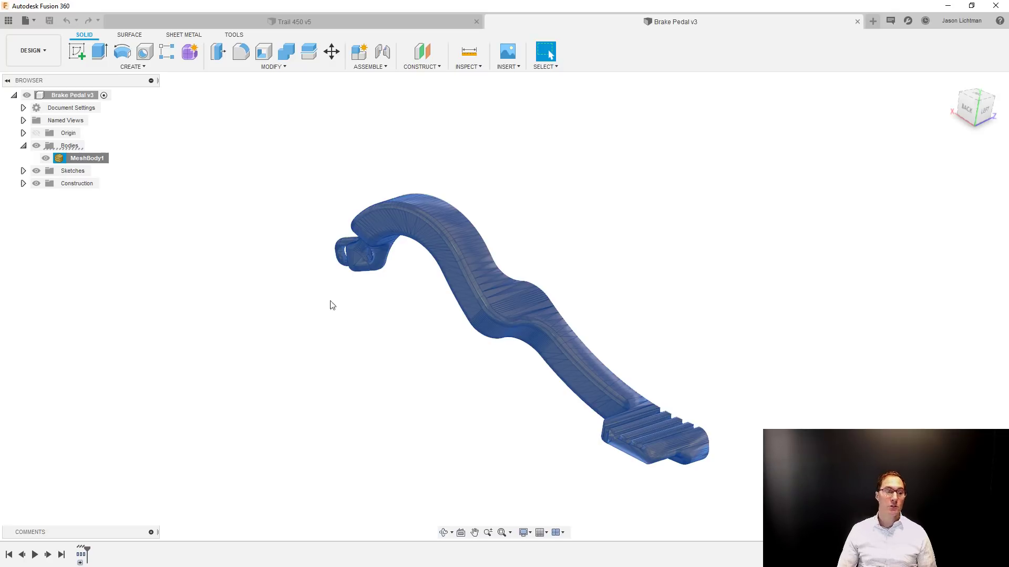
Expand the grouped features in the design history and open the brake pedal's mesh feature for editing.
{"action": "left_click", "coordinate": [82, 562]}
{"action": "left_click", "coordinate": [81, 562]}
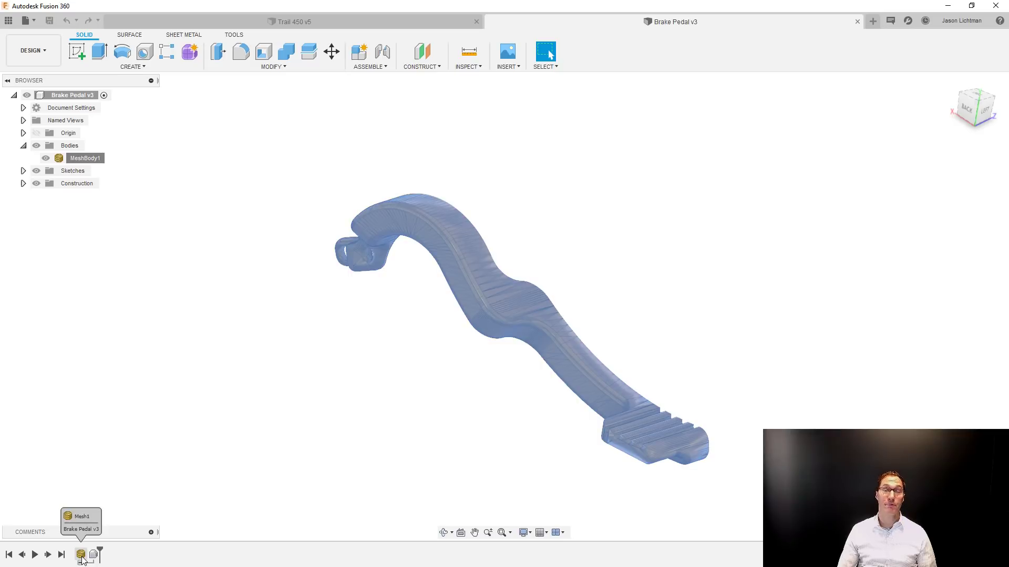
{"action": "right_click", "coordinate": [81, 557]}
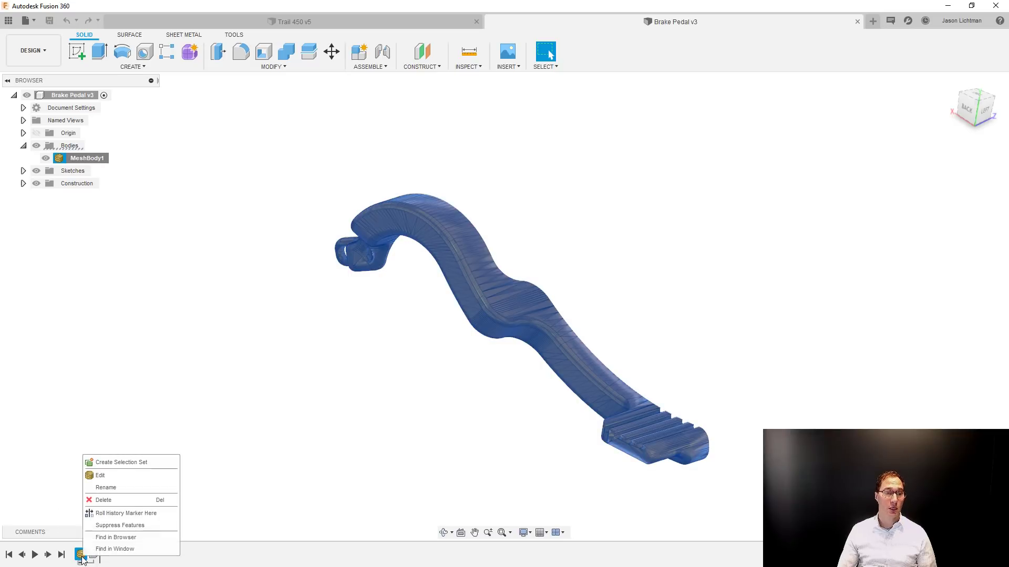
{"action": "left_click", "coordinate": [101, 476]}
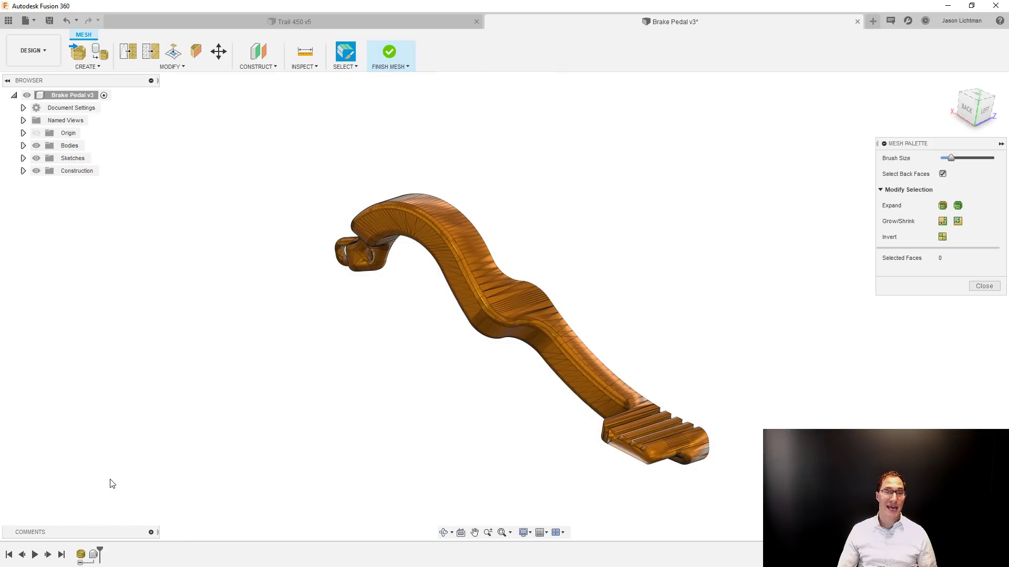
Try the Reduce command on a brush-selected patch of faces midway along the pedal arm, then clear the selection.
{"action": "left_click", "coordinate": [188, 69]}
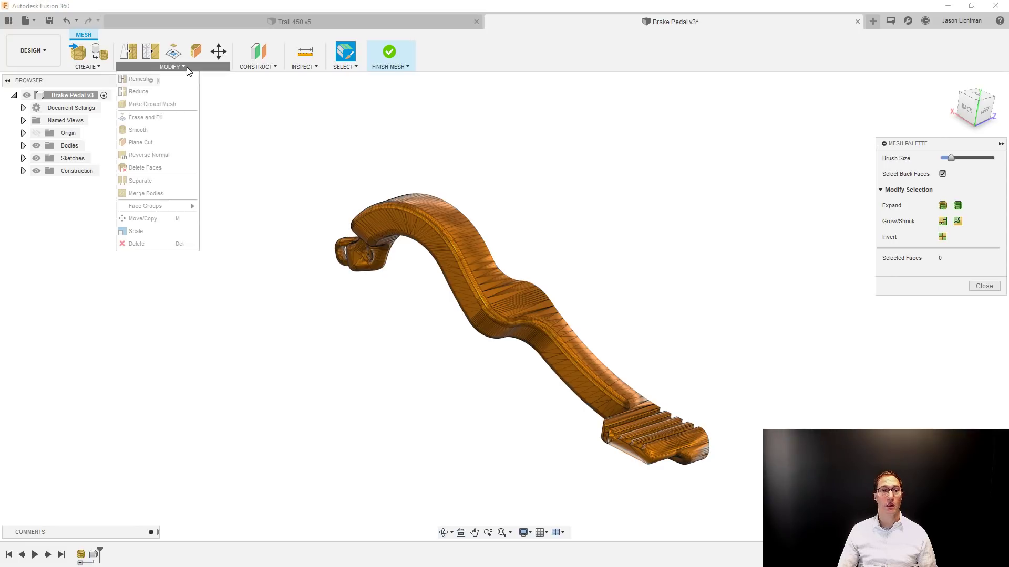
{"action": "left_click", "coordinate": [483, 259]}
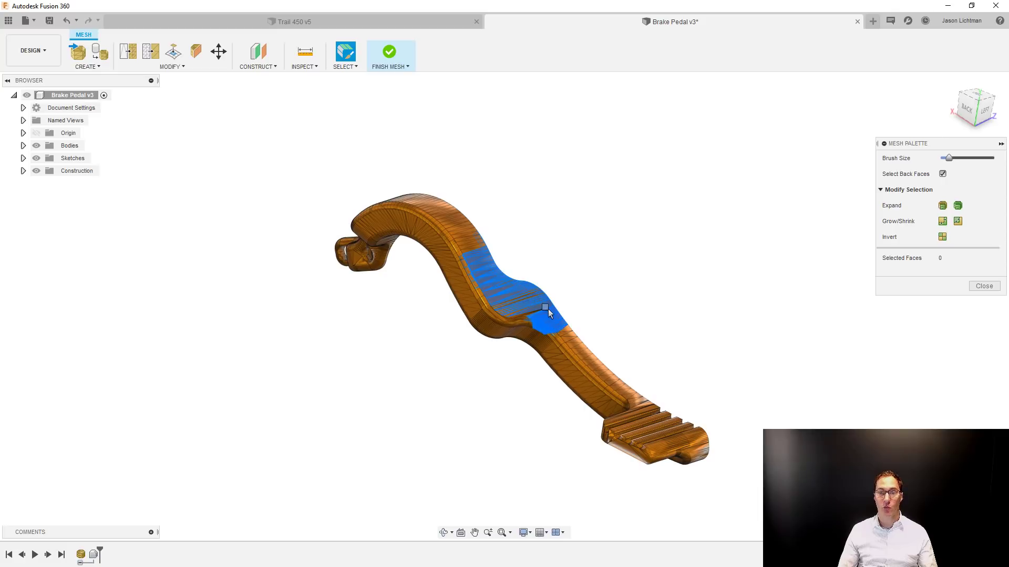
{"action": "left_click", "coordinate": [172, 67]}
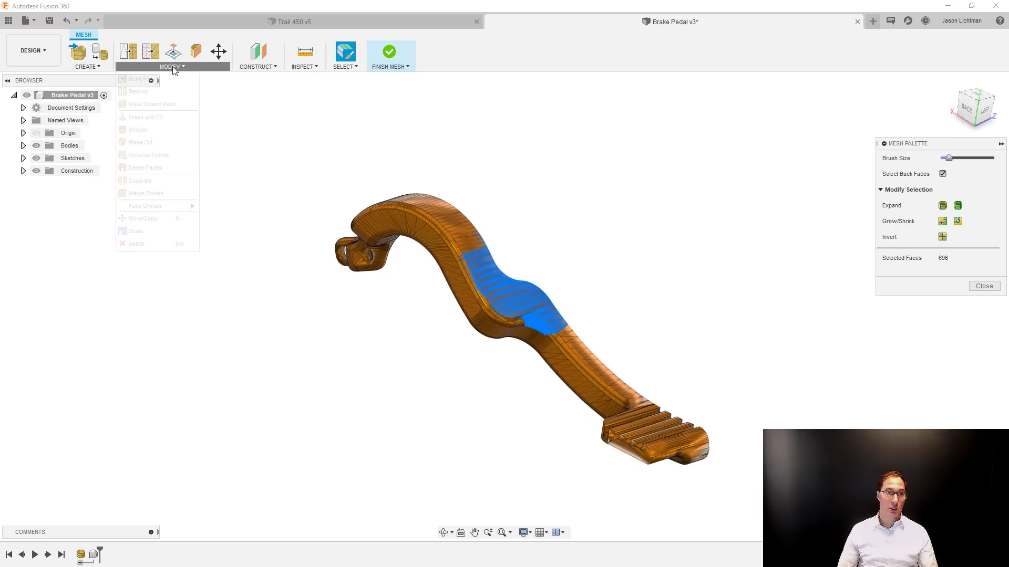
{"action": "left_click", "coordinate": [167, 92]}
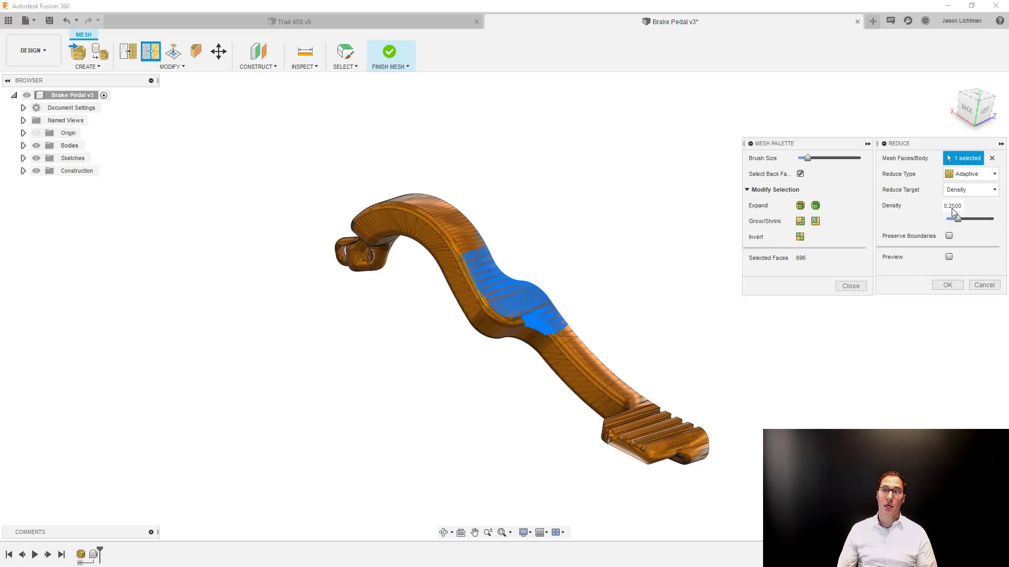
{"action": "left_click", "coordinate": [985, 287]}
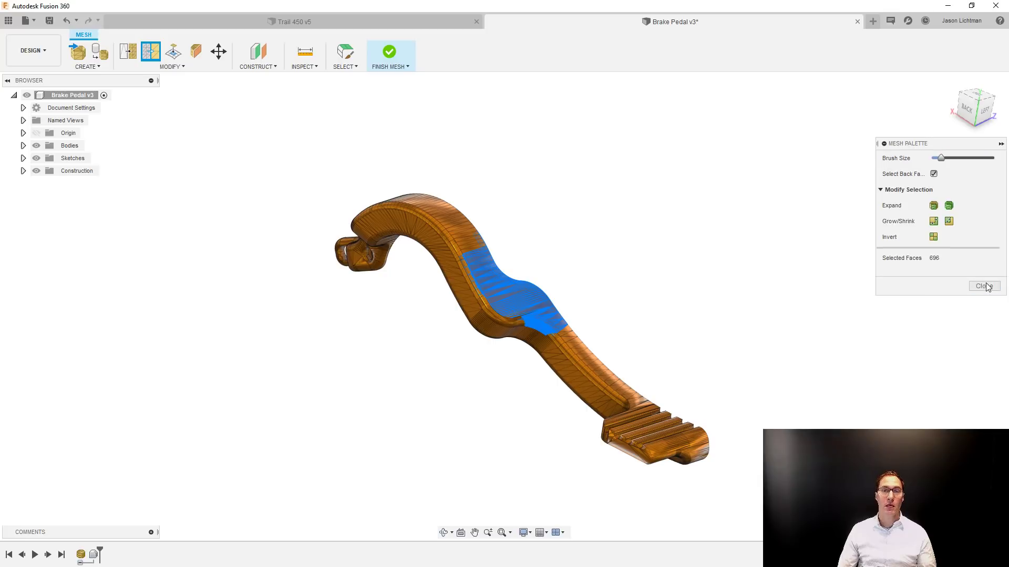
{"action": "left_click", "coordinate": [984, 285]}
{"action": "left_click", "coordinate": [707, 294]}
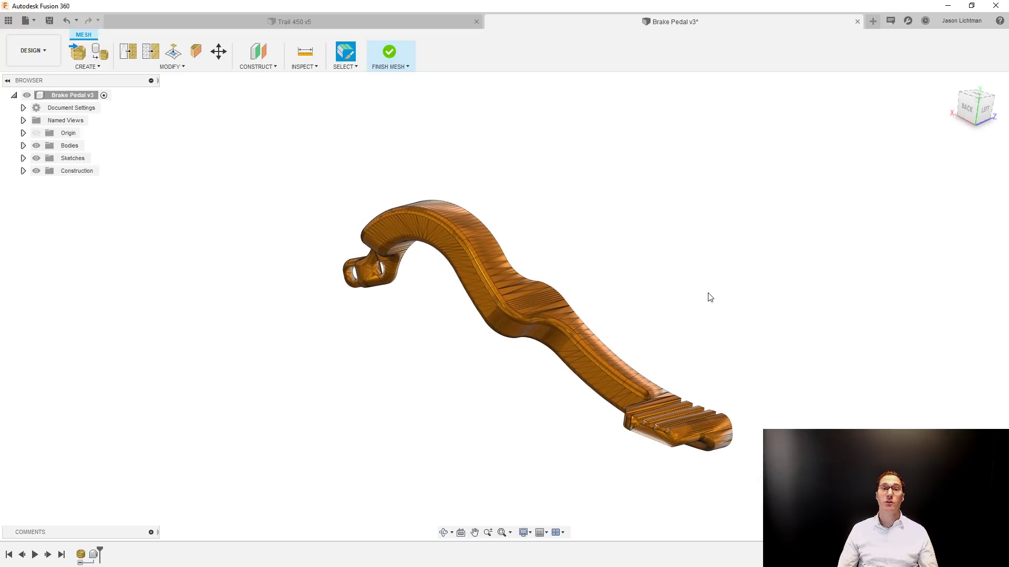
Review the commands available for the mesh body in the mesh environment and finish the mesh edit.
{"action": "left_click", "coordinate": [23, 146]}
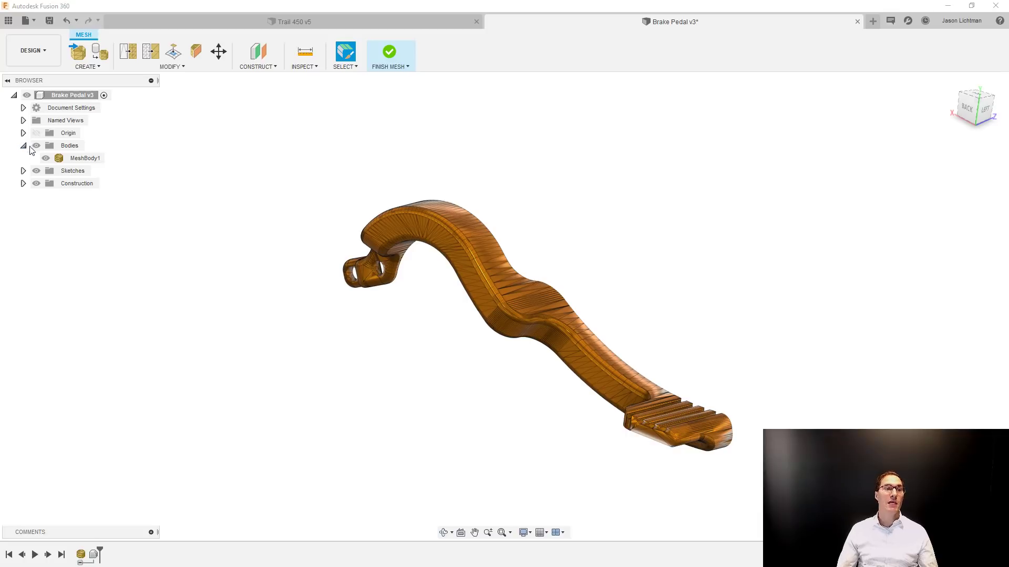
{"action": "left_click", "coordinate": [67, 158]}
{"action": "right_click", "coordinate": [65, 158]}
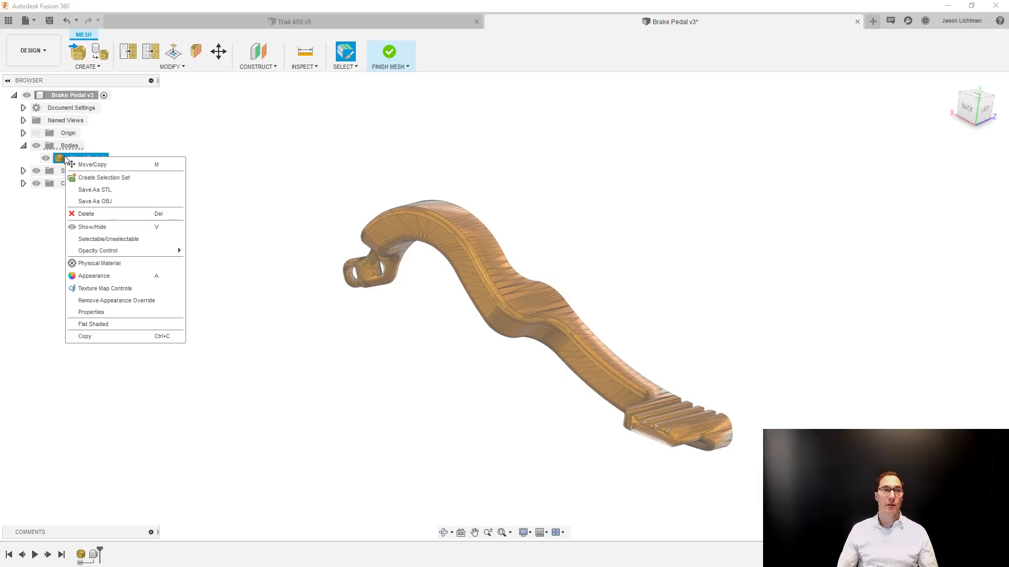
{"action": "left_click", "coordinate": [170, 70]}
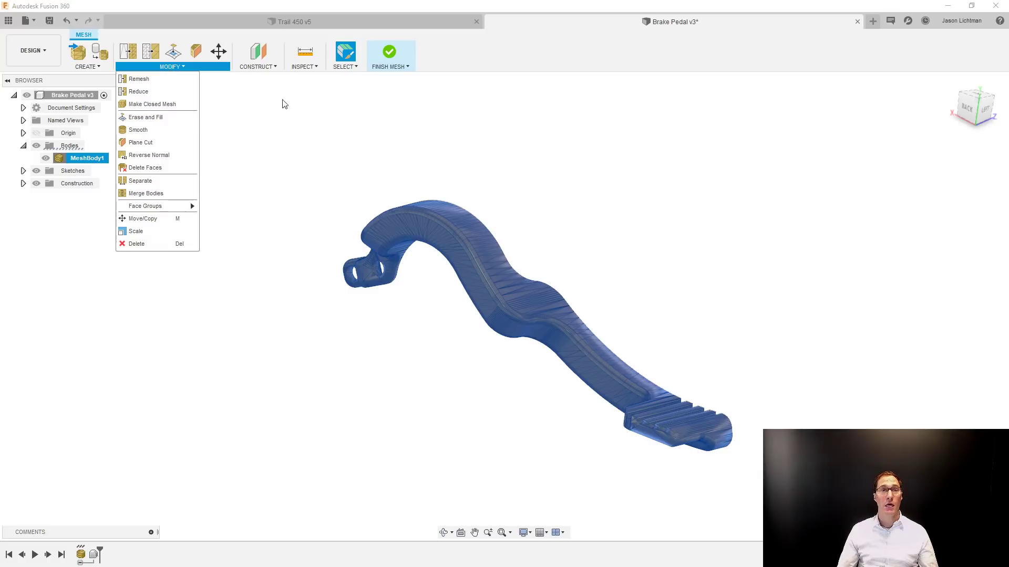
{"action": "left_click", "coordinate": [315, 111]}
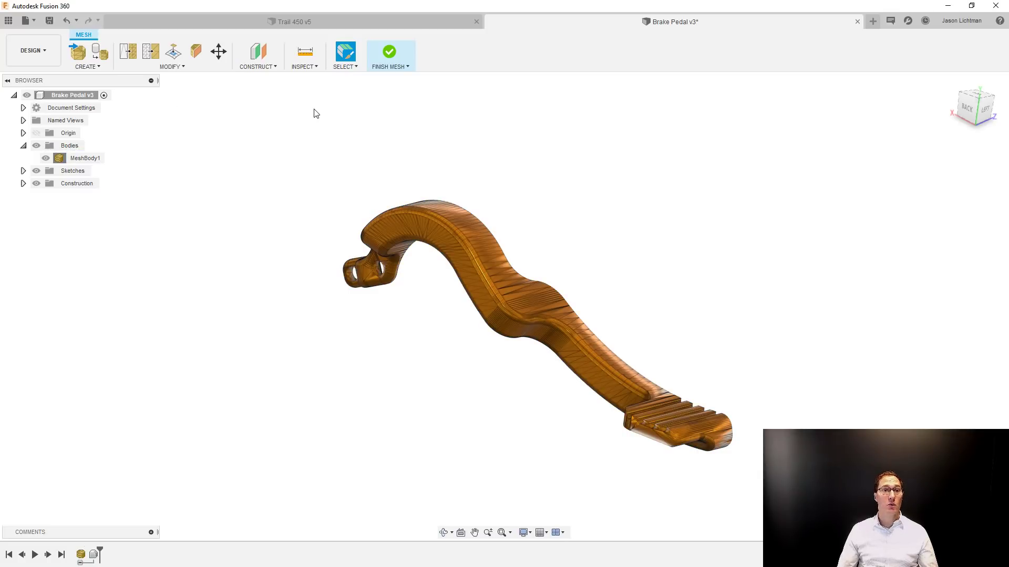
{"action": "left_click", "coordinate": [389, 52]}
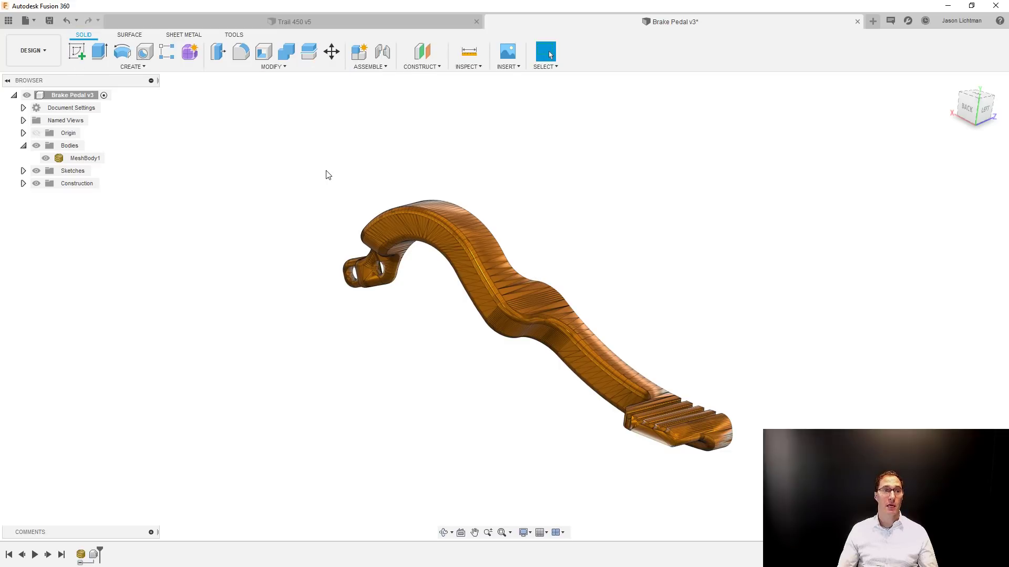
{"action": "right_click", "coordinate": [88, 158]}
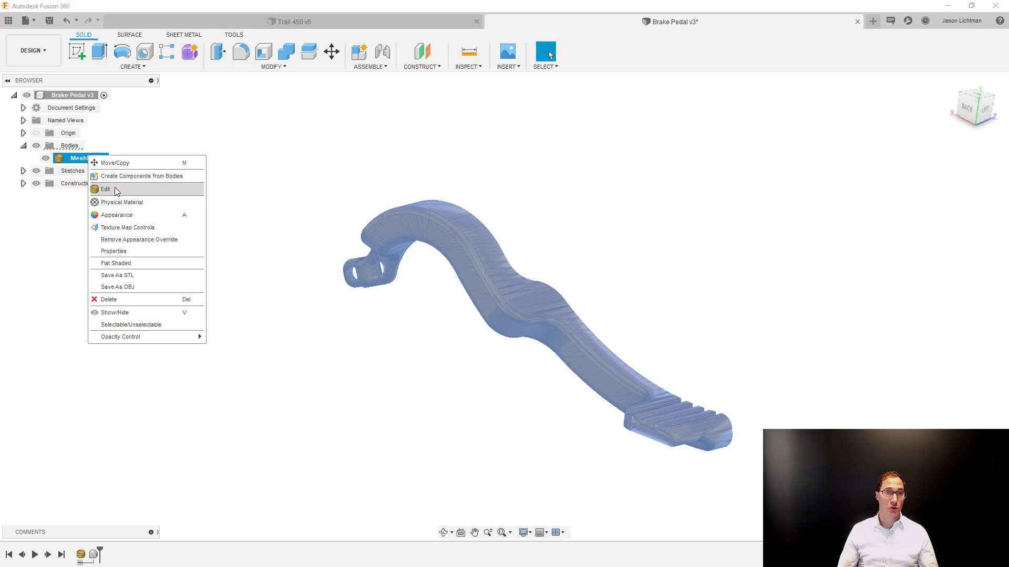
{"action": "left_click", "coordinate": [286, 66]}
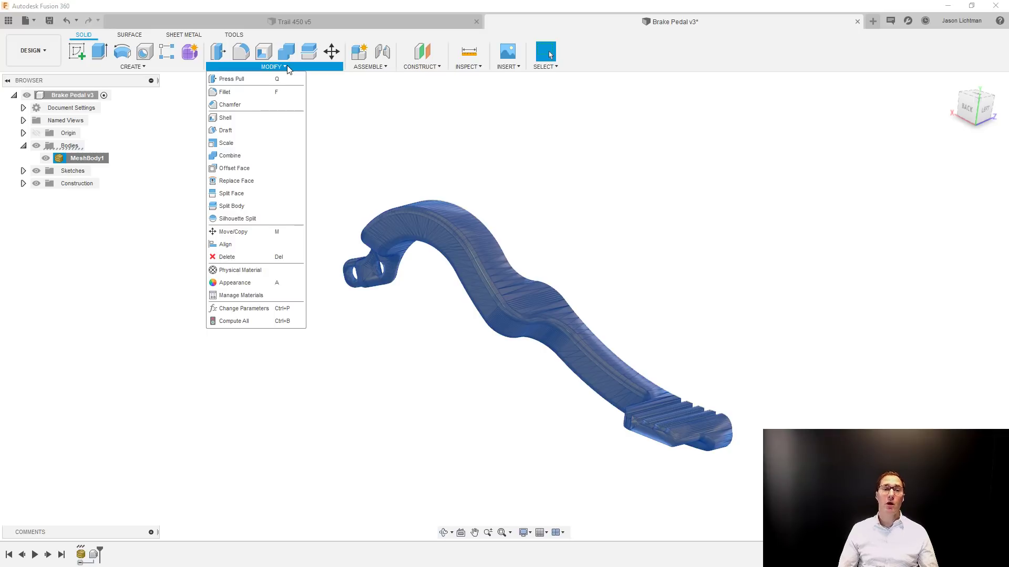
{"action": "left_click", "coordinate": [373, 167]}
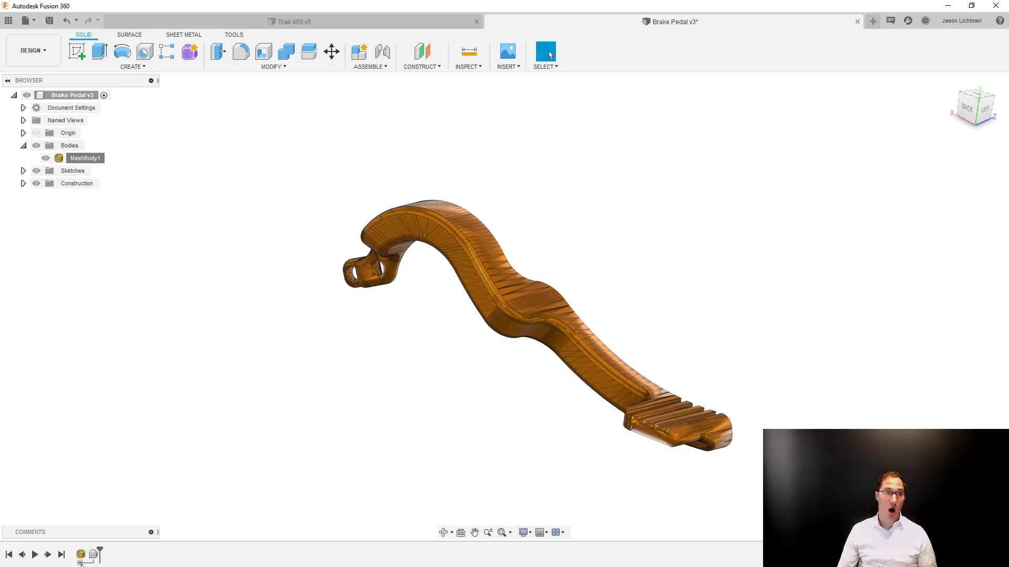
Turn off design history capture for the Brake Pedal design, accepting the removal of its timeline.
{"action": "right_click", "coordinate": [67, 100]}
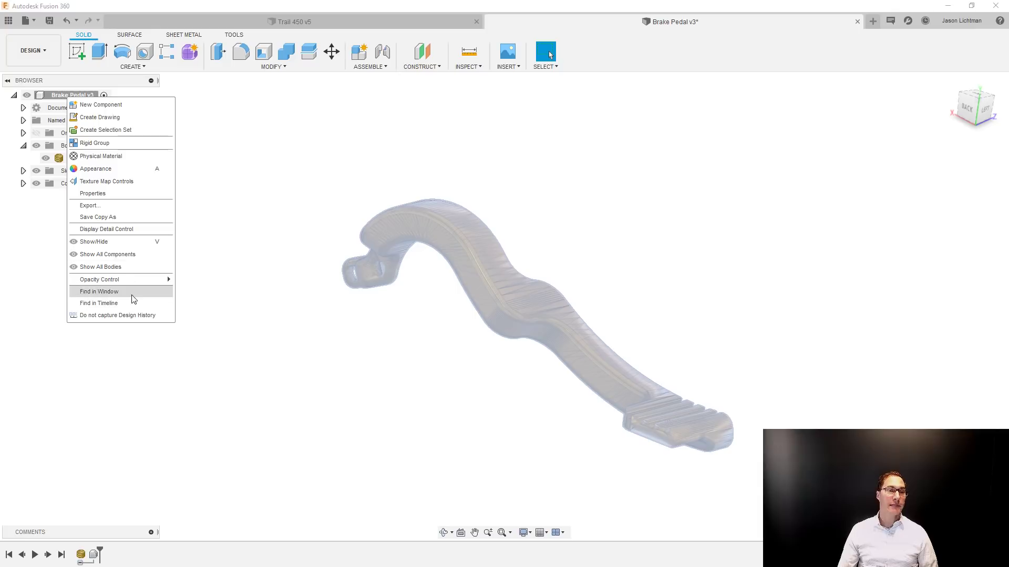
{"action": "left_click", "coordinate": [135, 316]}
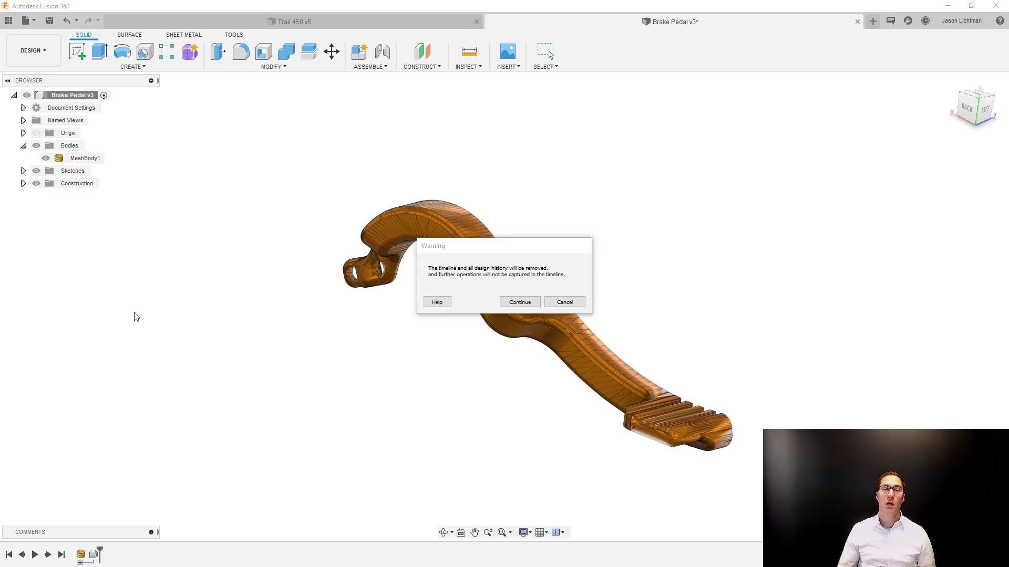
{"action": "left_click", "coordinate": [534, 305]}
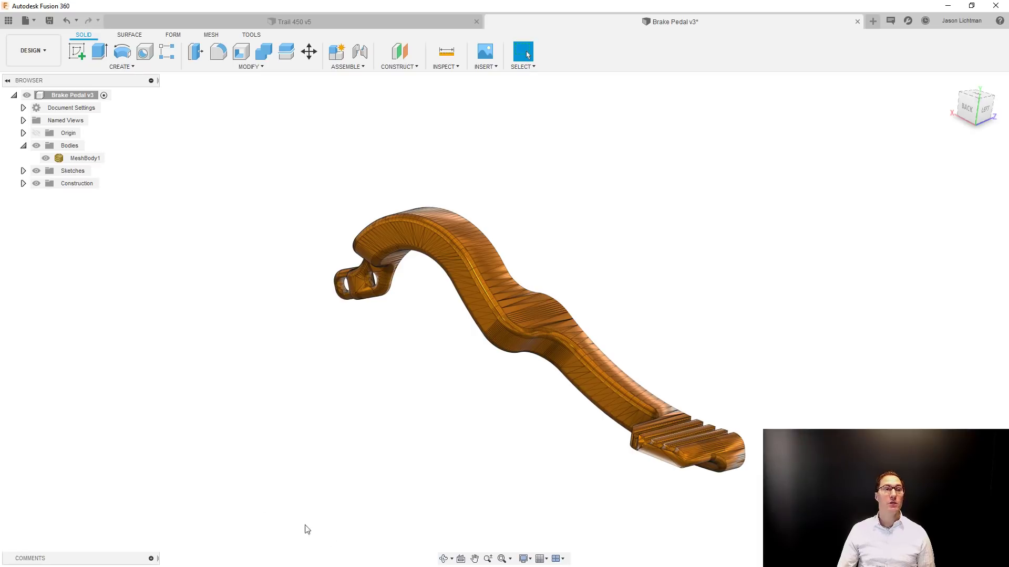
Convert the brake pedal mesh to a BRep as a new body, accepting the conversion despite its large facet count.
{"action": "right_click", "coordinate": [97, 162]}
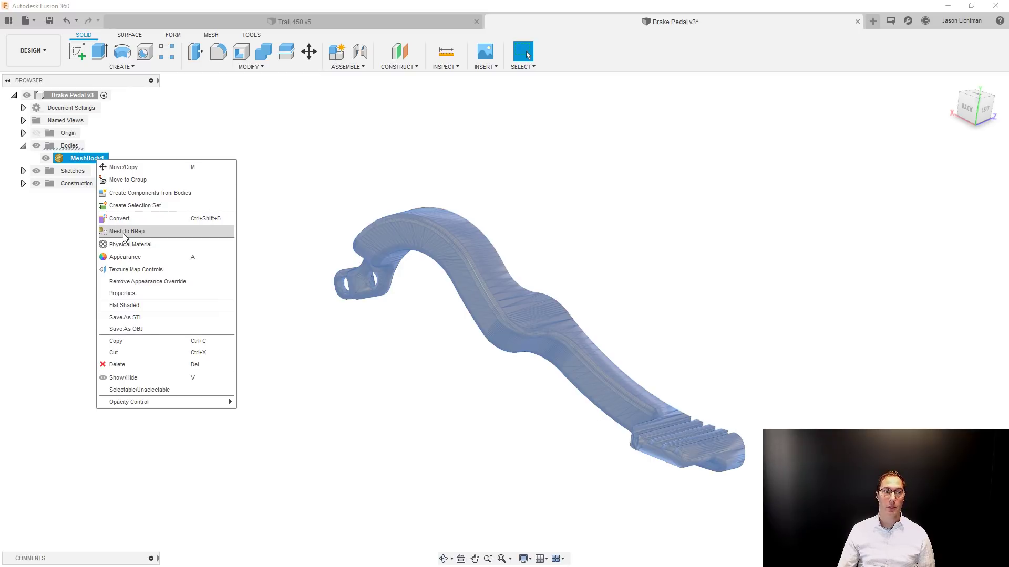
{"action": "left_click", "coordinate": [263, 68]}
{"action": "left_click", "coordinate": [263, 69]}
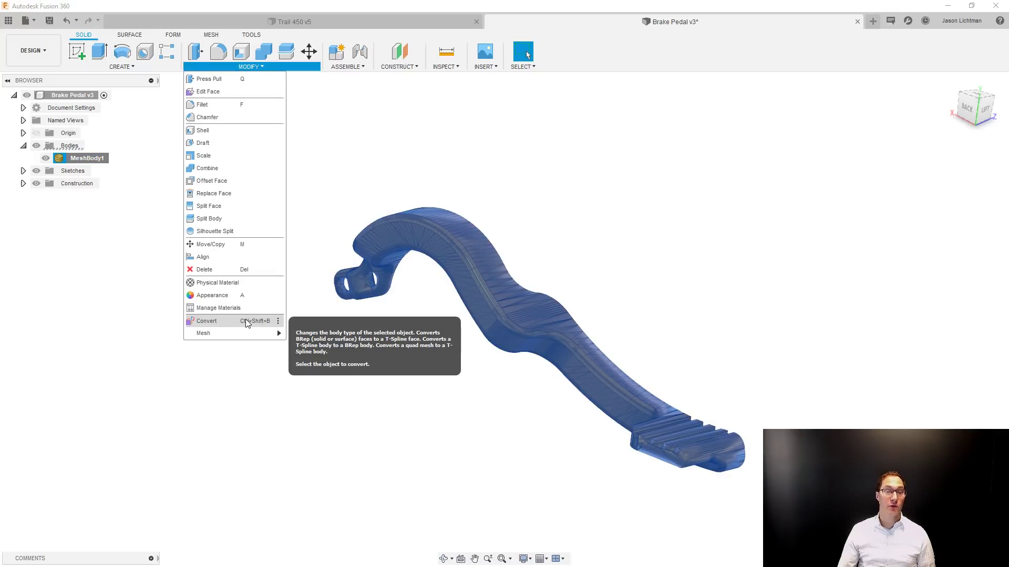
{"action": "mouse_move", "coordinate": [239, 331]}
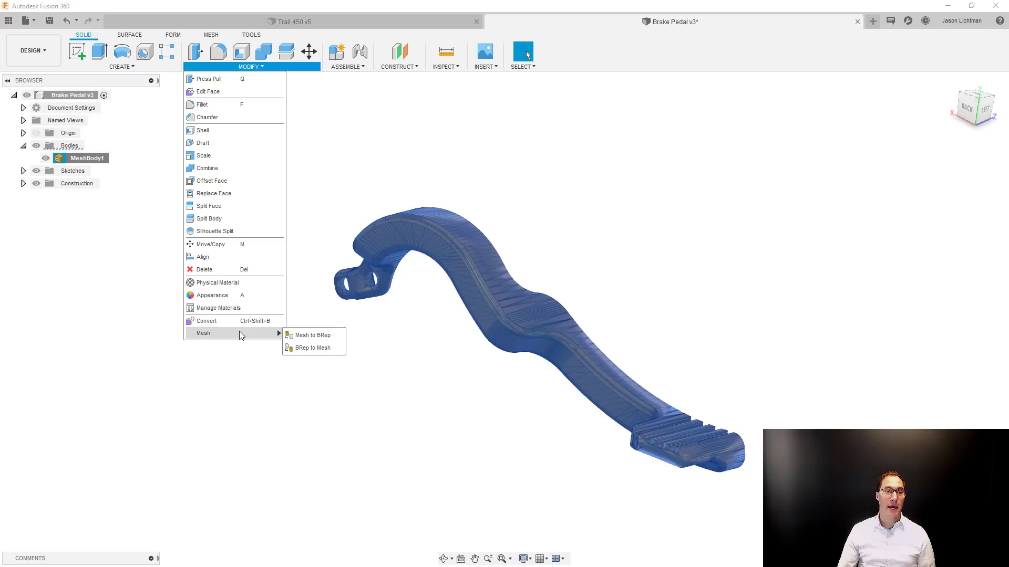
{"action": "left_click", "coordinate": [308, 337]}
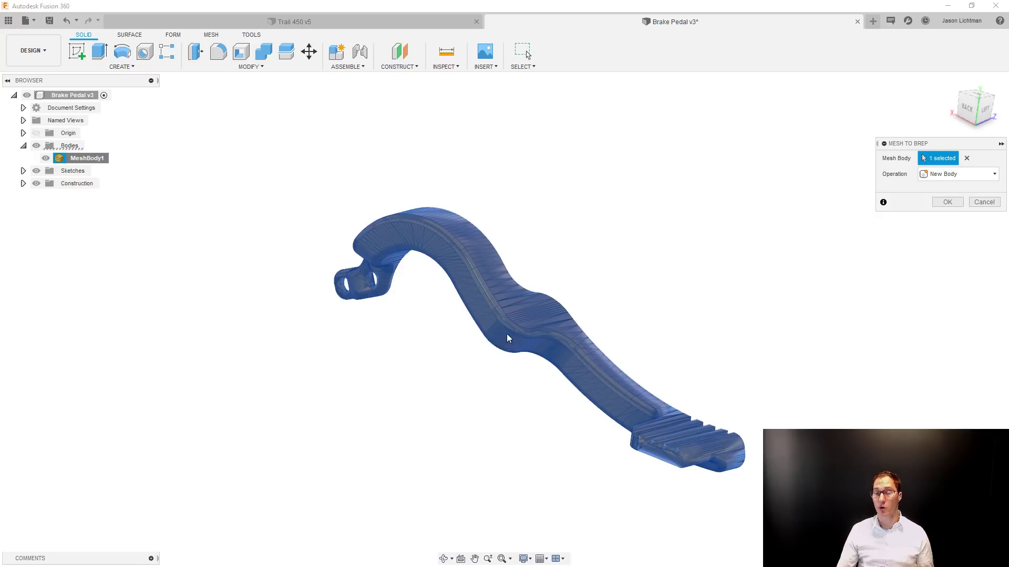
{"action": "left_click", "coordinate": [947, 202]}
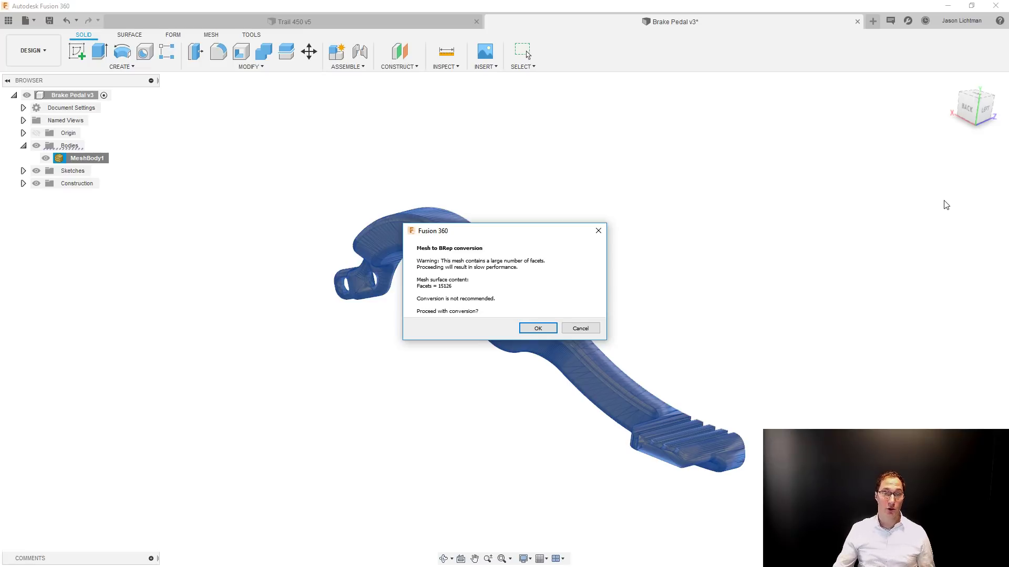
{"action": "left_click", "coordinate": [546, 328]}
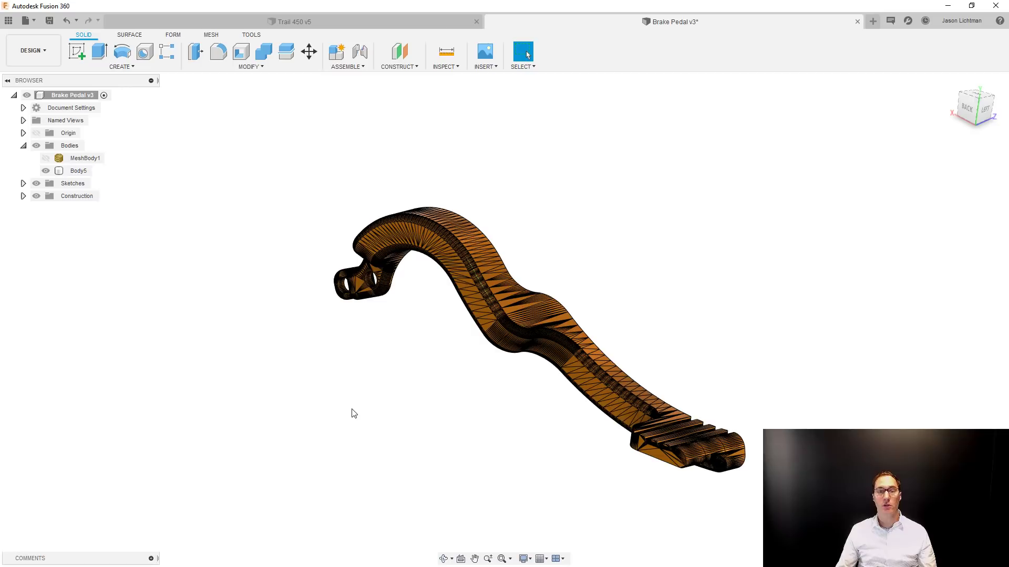
{"action": "scroll", "coordinate": [351, 413], "scroll_direction": "up", "scroll_amount": 3}
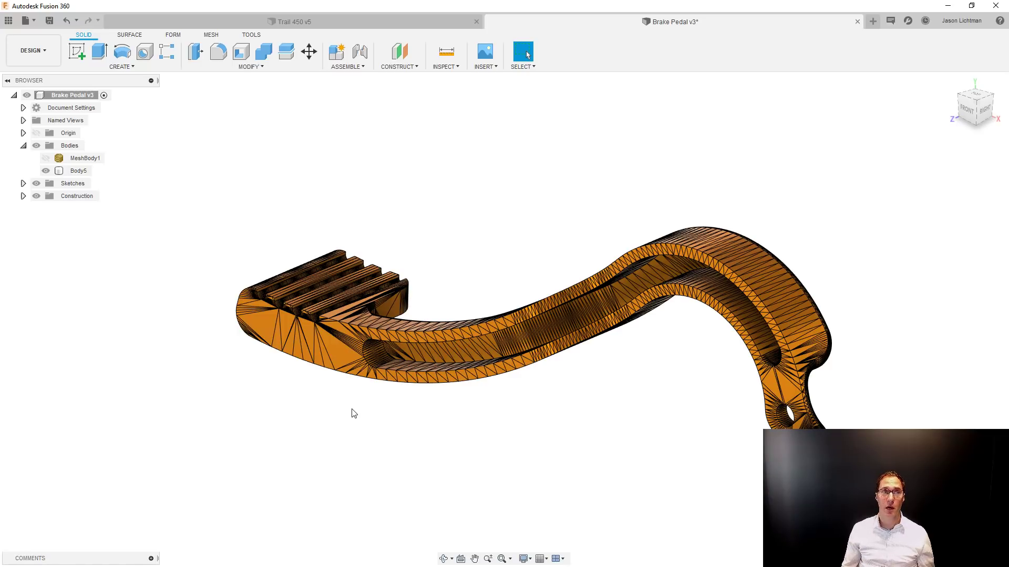
{"action": "left_click", "coordinate": [31, 21]}
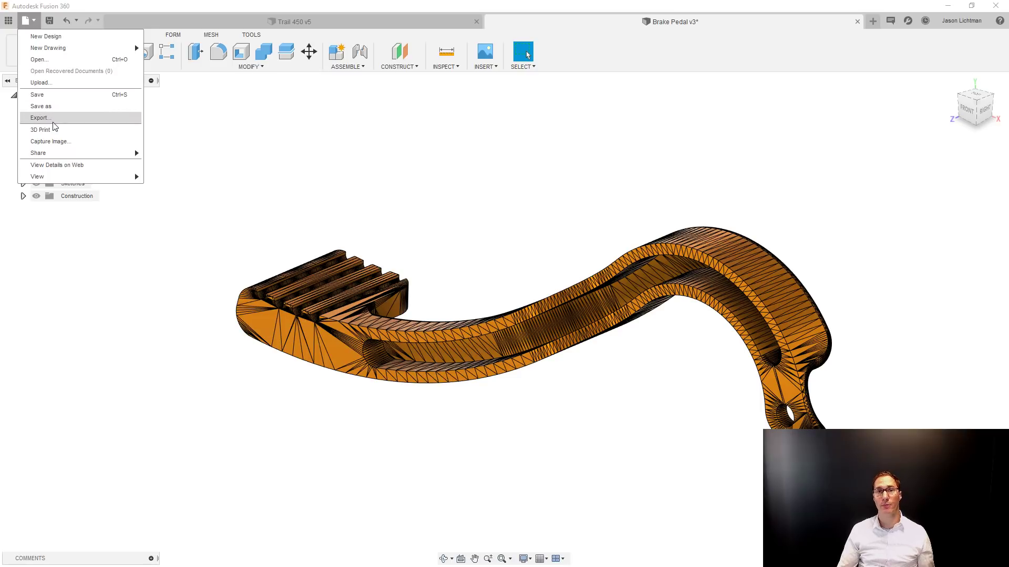
{"action": "left_click", "coordinate": [231, 202]}
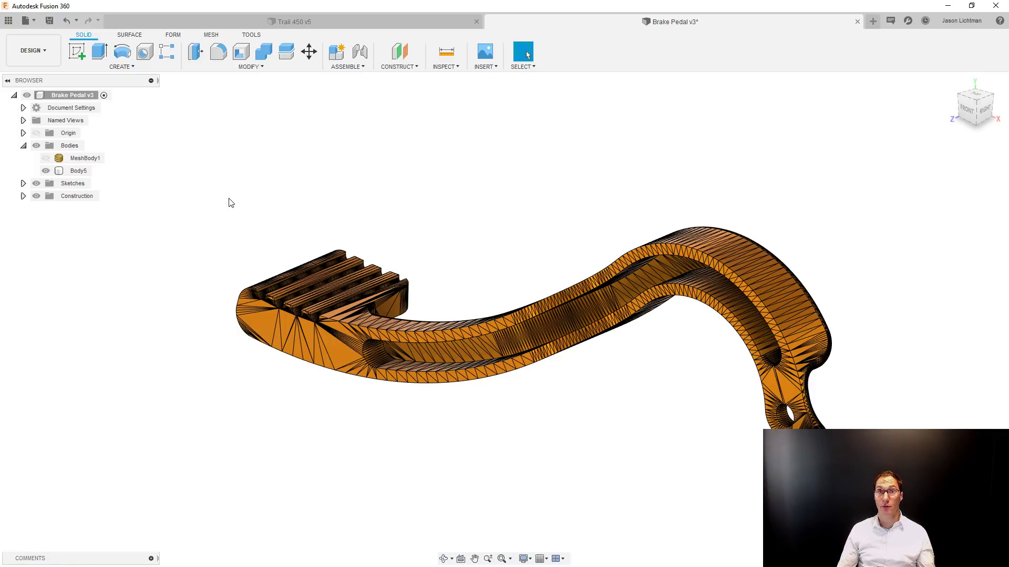
Create a sketch on the large triangular side facet between the pedal's grooved foot pad and the arm's recess.
{"action": "scroll", "coordinate": [299, 399], "scroll_direction": "up", "scroll_amount": 5}
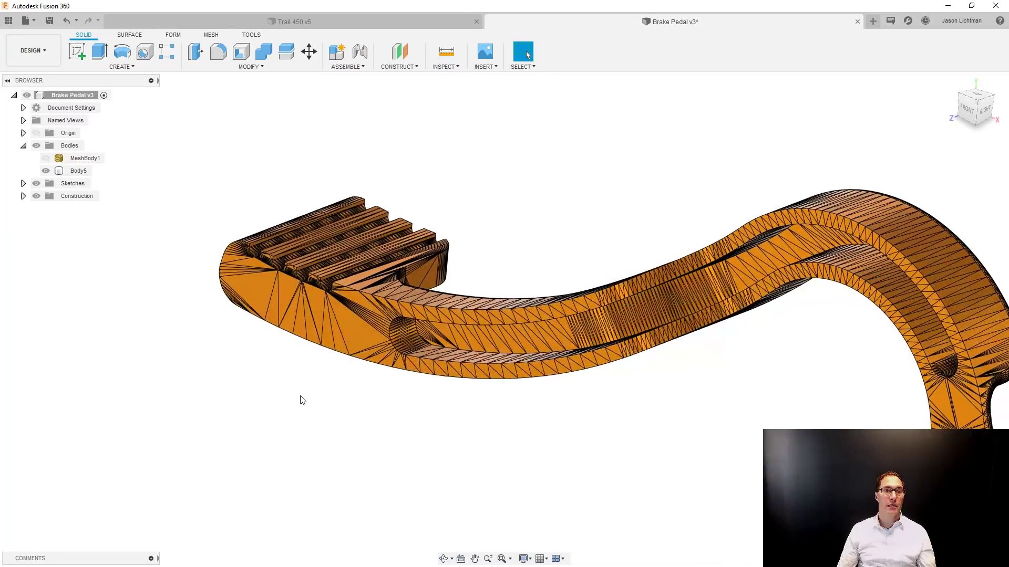
{"action": "left_click", "coordinate": [340, 352]}
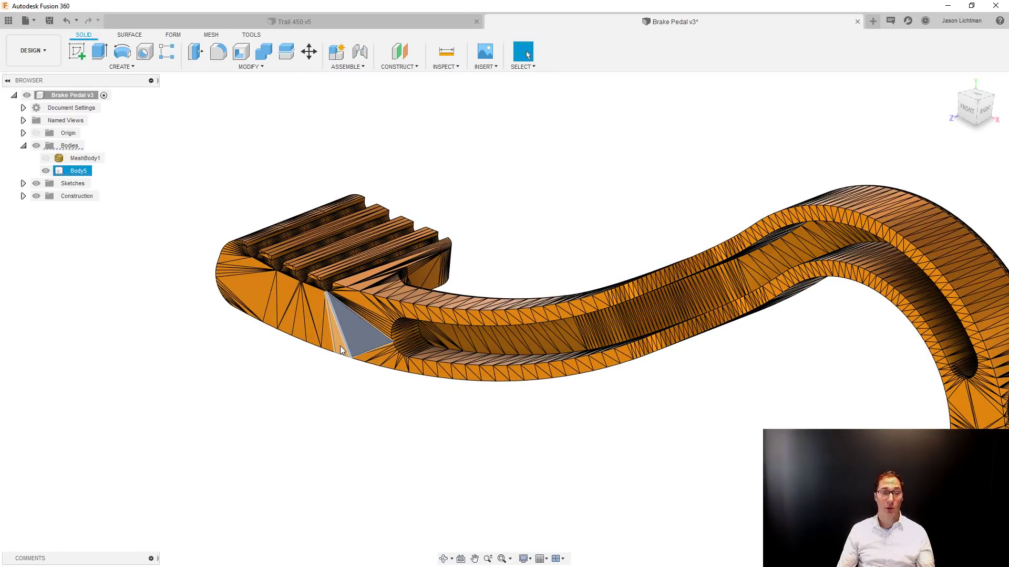
{"action": "left_click", "coordinate": [340, 350]}
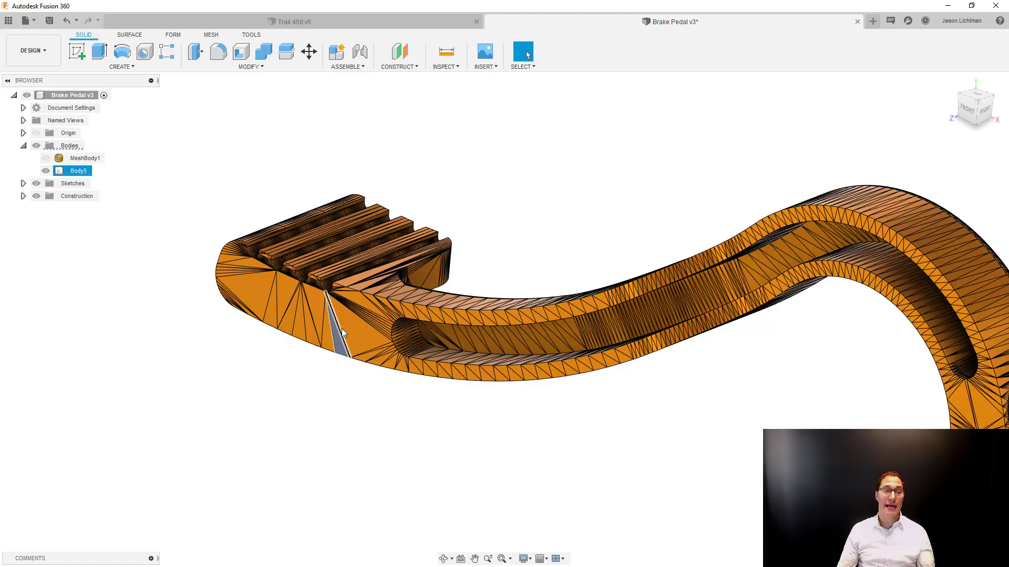
{"action": "left_click", "coordinate": [342, 329]}
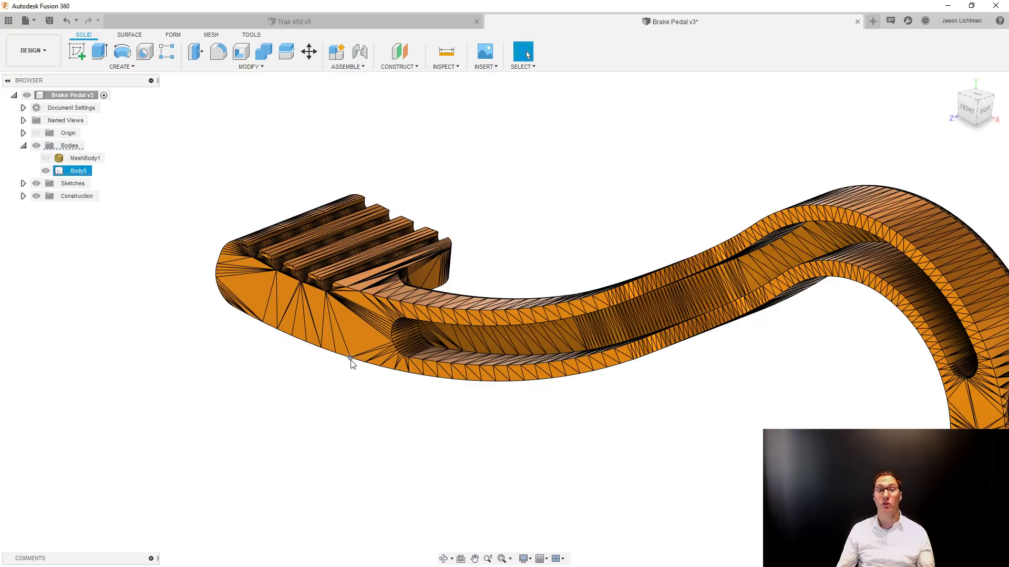
{"action": "left_click", "coordinate": [355, 329]}
{"action": "right_click", "coordinate": [356, 329]}
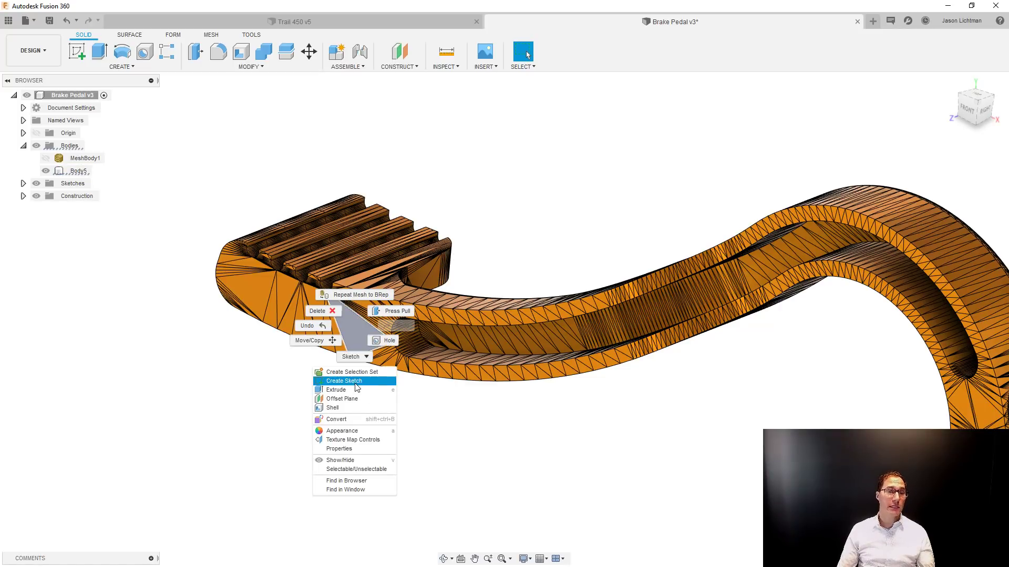
{"action": "left_click", "coordinate": [344, 381]}
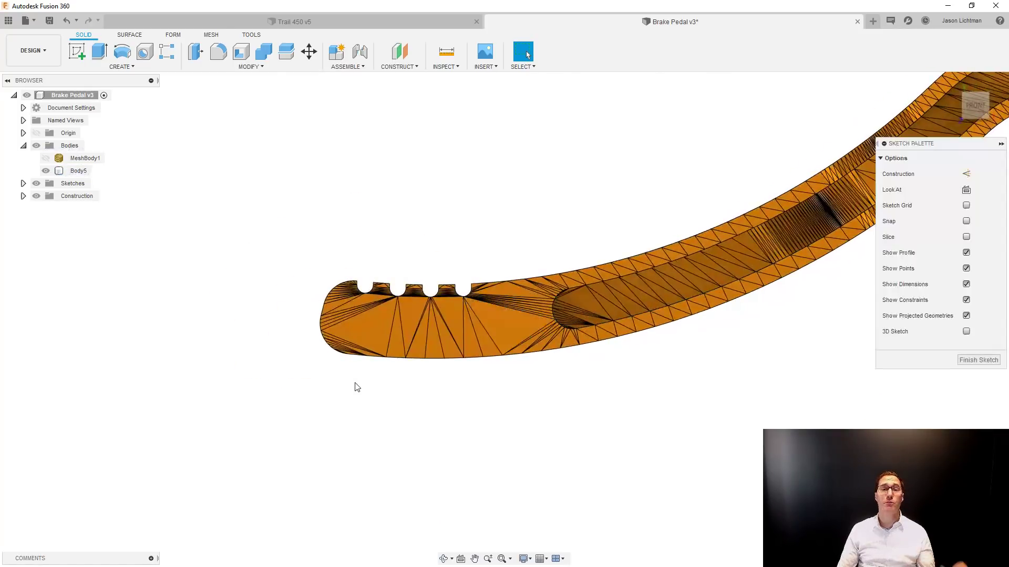
{"action": "scroll", "coordinate": [403, 231], "scroll_direction": "up", "scroll_amount": 2}
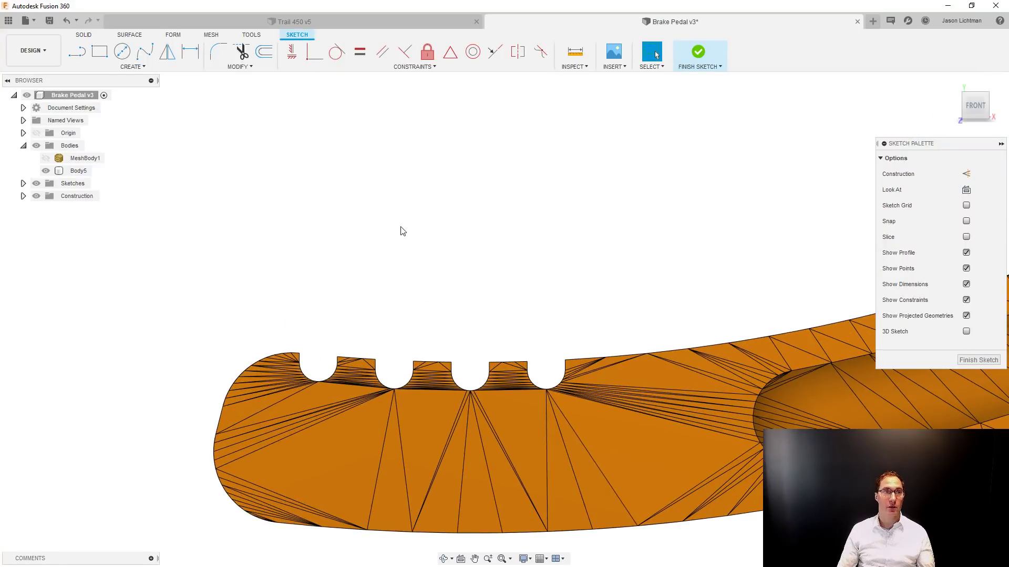
Project three upper corner points of the foot pad's grooves into the sketch.
{"action": "key", "text": "p"}
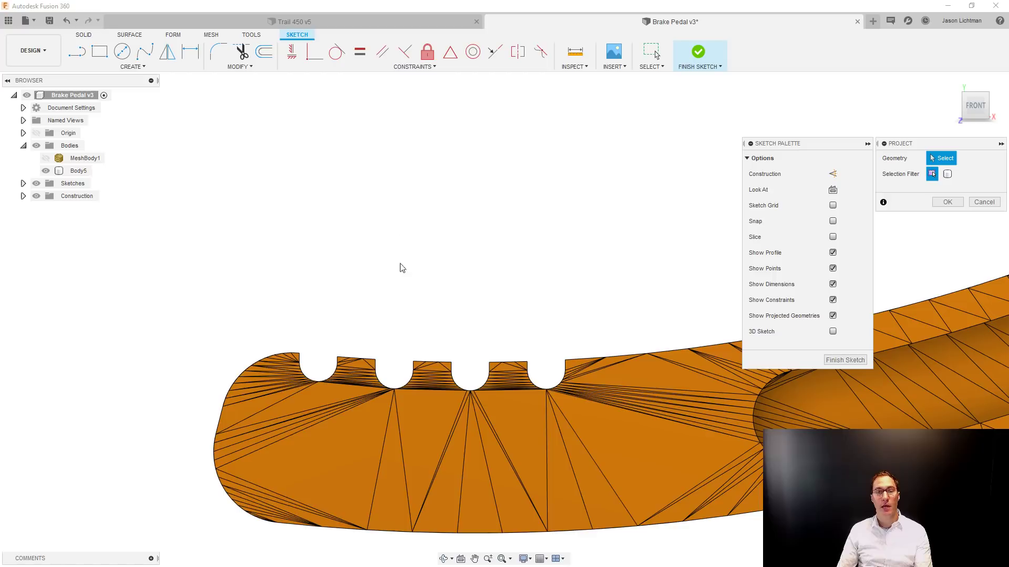
{"action": "left_click", "coordinate": [338, 356]}
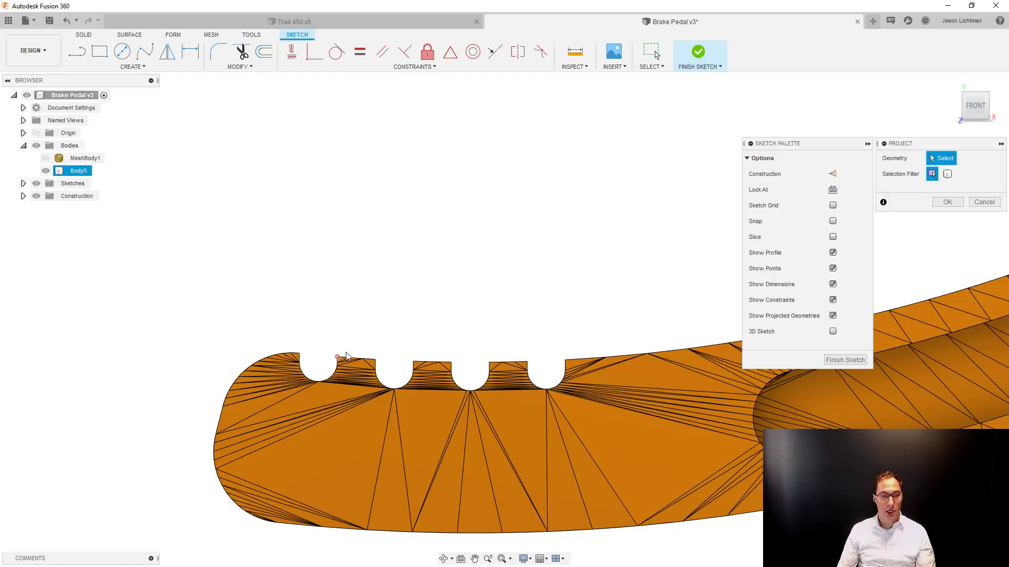
{"action": "left_click", "coordinate": [413, 362]}
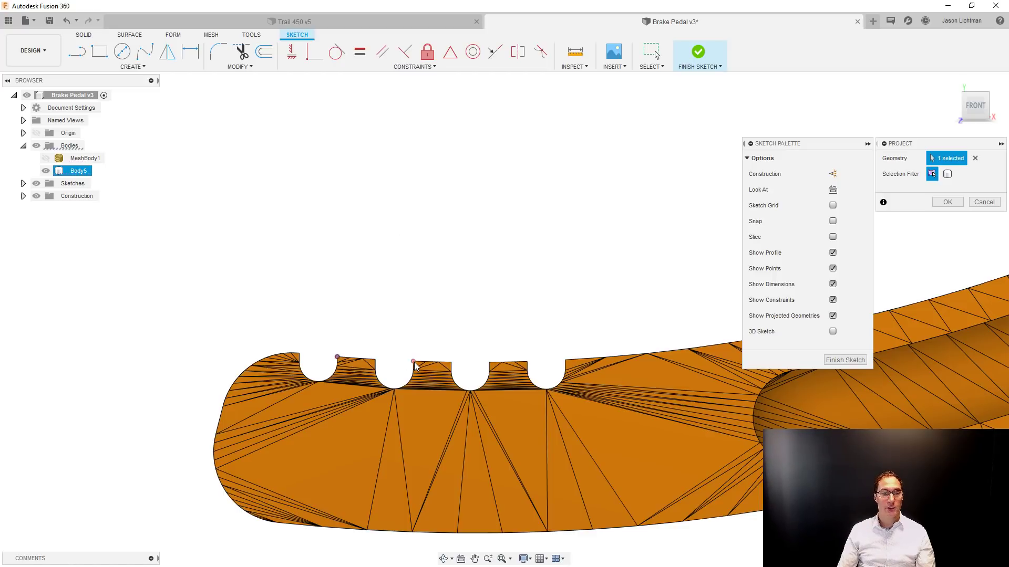
{"action": "left_click", "coordinate": [413, 362]}
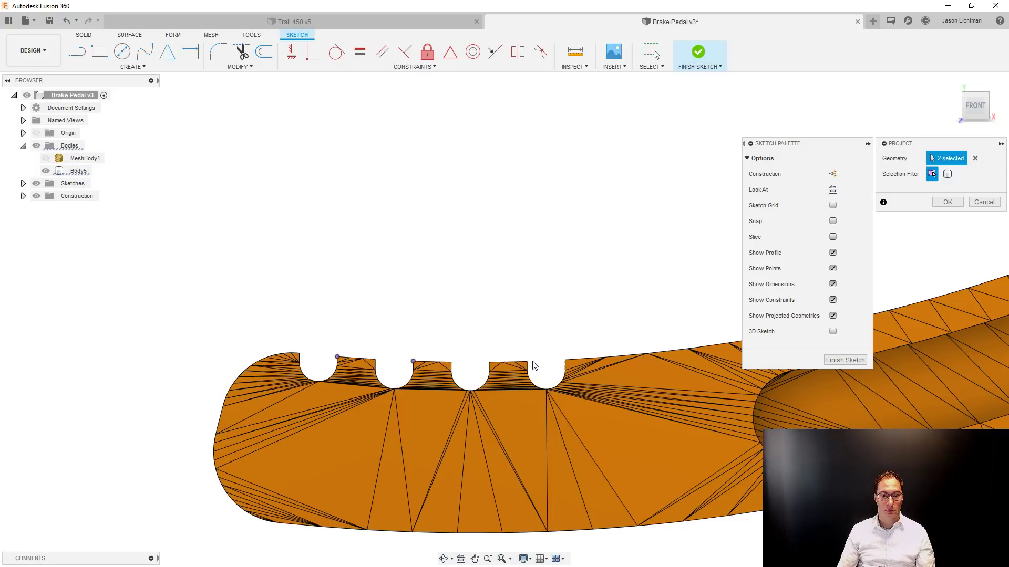
{"action": "left_click", "coordinate": [564, 360]}
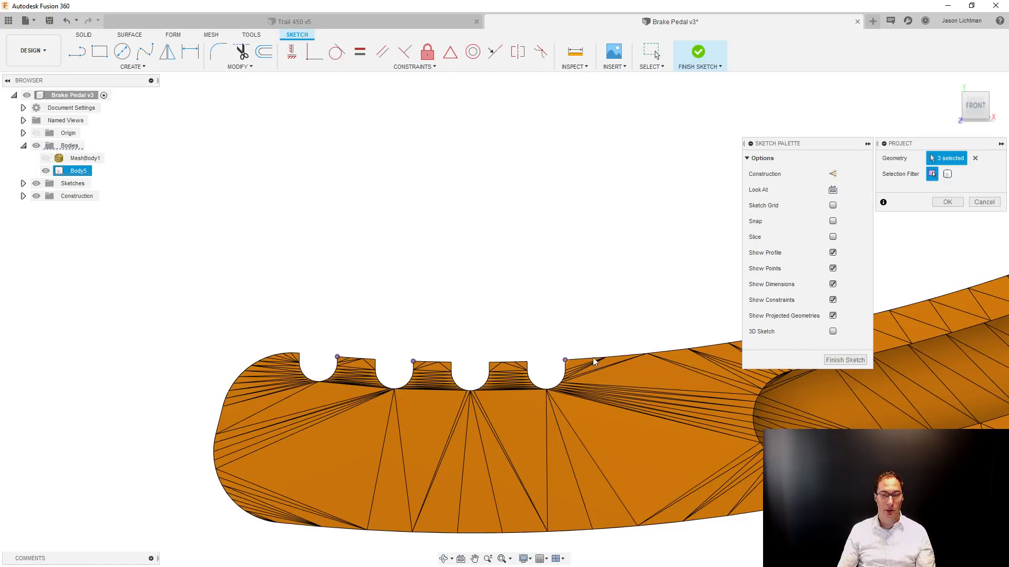
{"action": "left_click", "coordinate": [961, 207]}
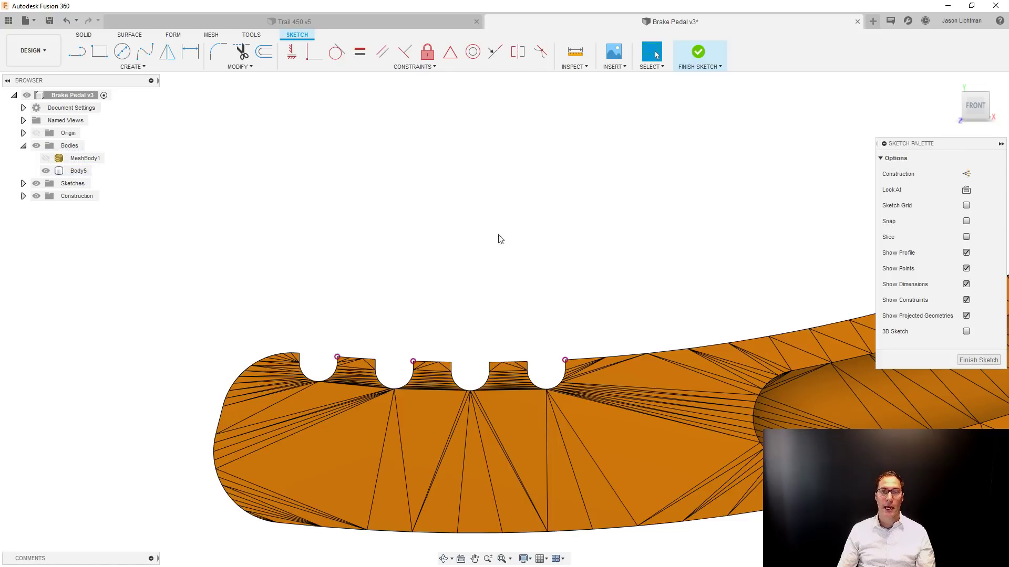
Sketch a wide, downward-bowed three-point arc just above the foot pad, extending past the grooves on both sides.
{"action": "left_click", "coordinate": [141, 65]}
{"action": "mouse_move", "coordinate": [128, 116]}
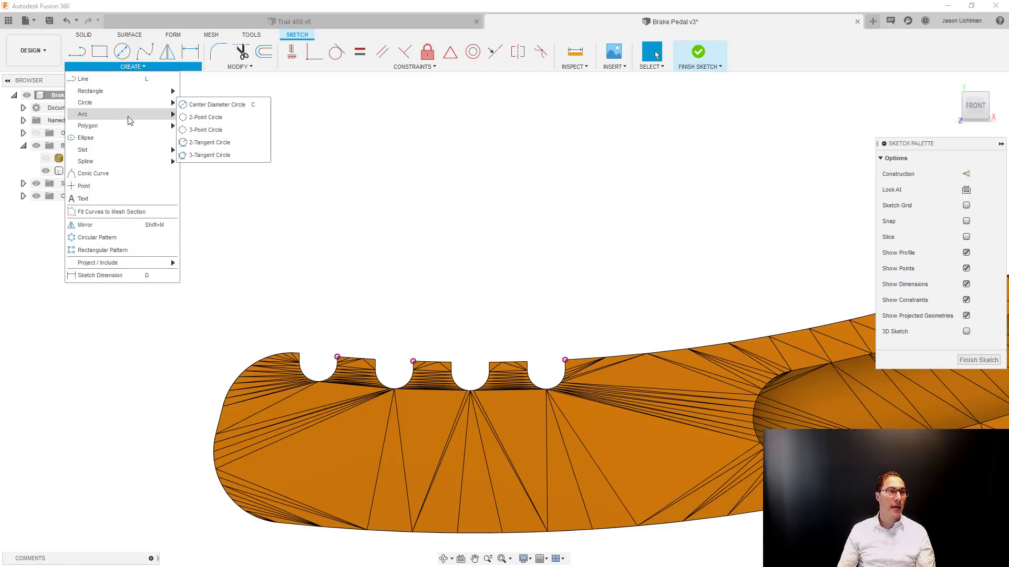
{"action": "left_click", "coordinate": [200, 120]}
{"action": "left_click", "coordinate": [160, 268]}
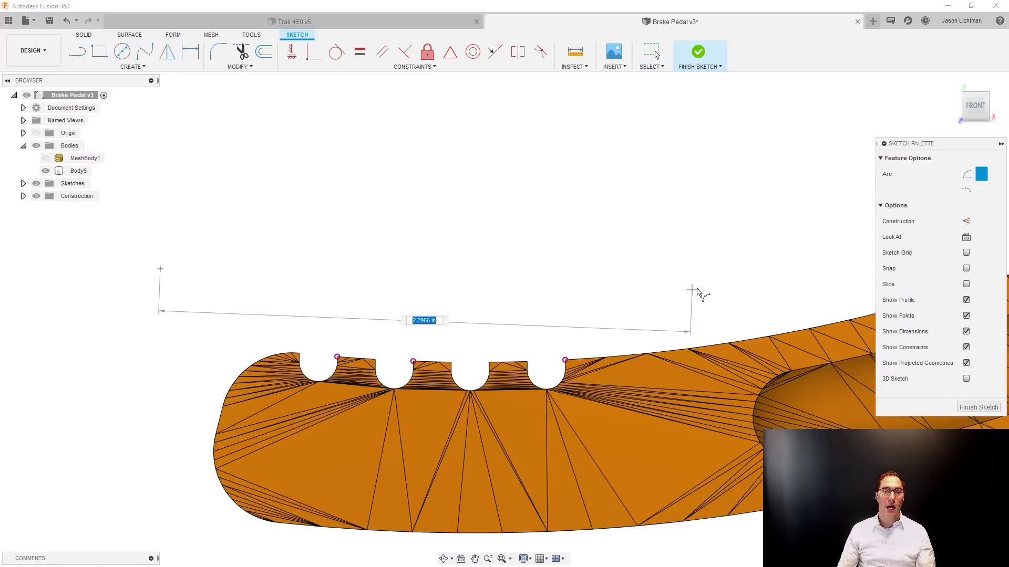
{"action": "left_click", "coordinate": [766, 252]}
{"action": "left_click", "coordinate": [528, 333]}
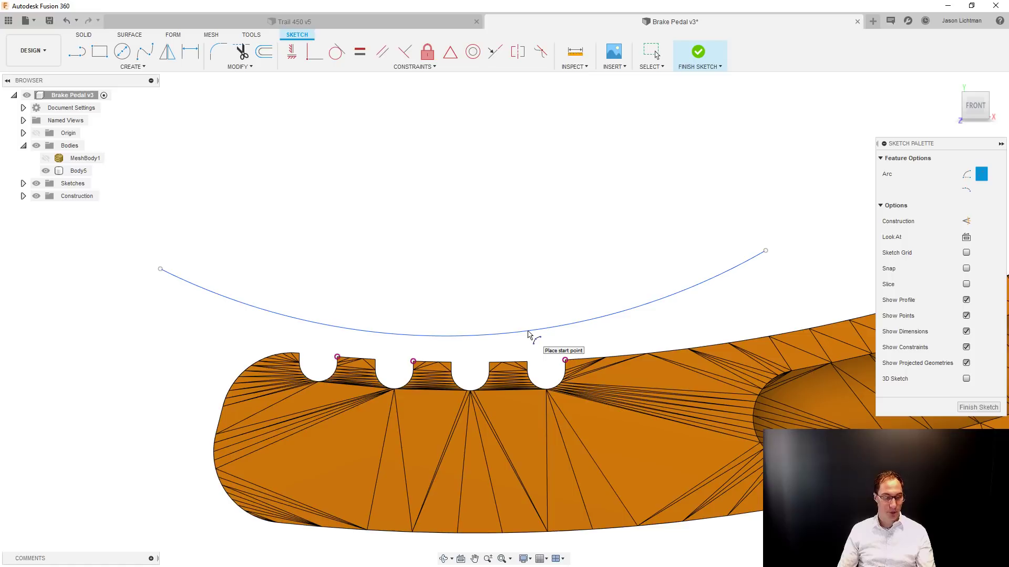
{"action": "key", "text": "Escape"}
Hide the converted body and constrain the arc coincident with the three projected points.
{"action": "left_click", "coordinate": [45, 171]}
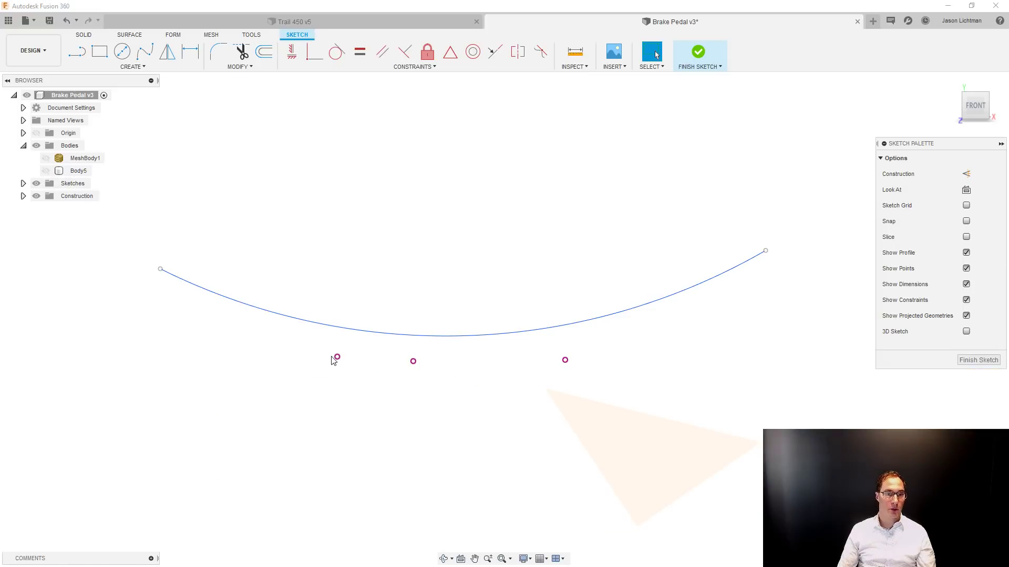
{"action": "left_click", "coordinate": [314, 51]}
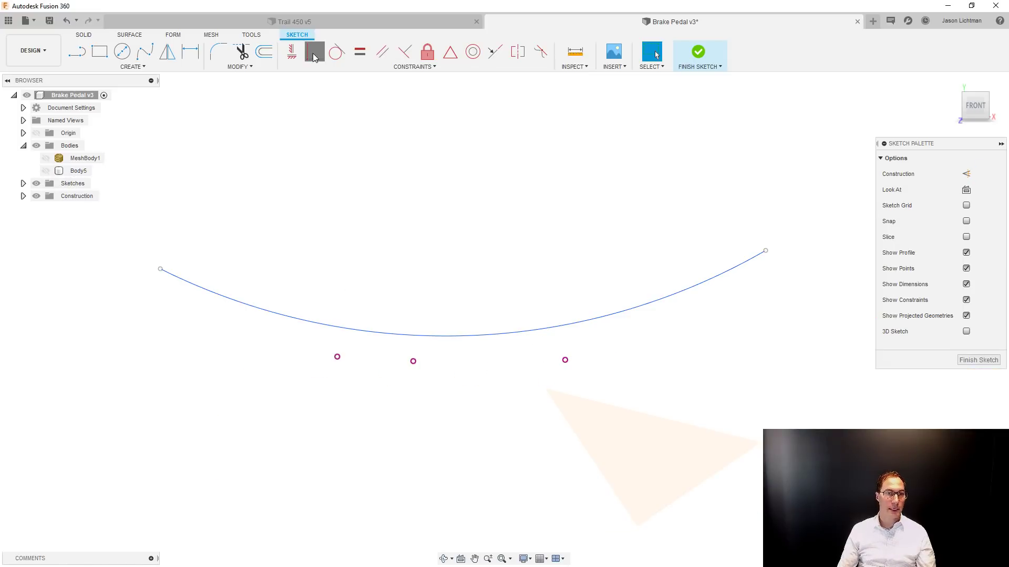
{"action": "left_click", "coordinate": [359, 331]}
{"action": "left_click", "coordinate": [337, 357]}
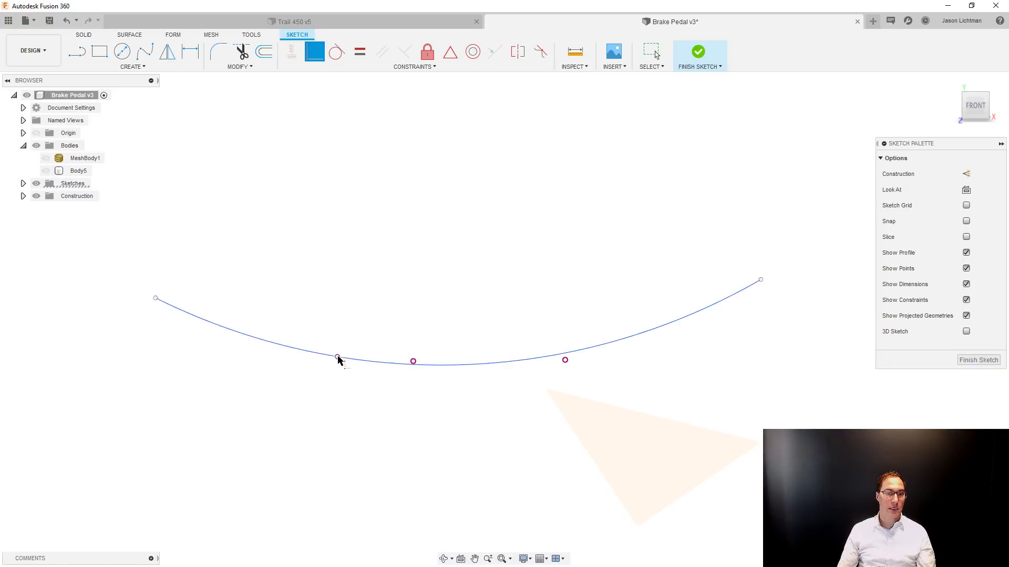
{"action": "left_click", "coordinate": [413, 361]}
{"action": "left_click", "coordinate": [565, 359]}
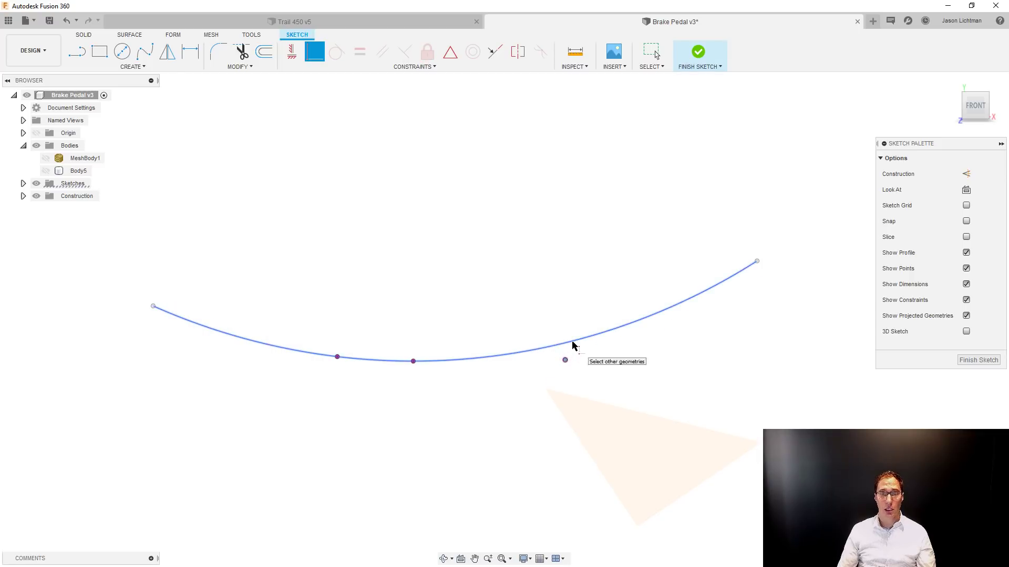
{"action": "left_click", "coordinate": [572, 345]}
{"action": "key", "text": "Escape"}
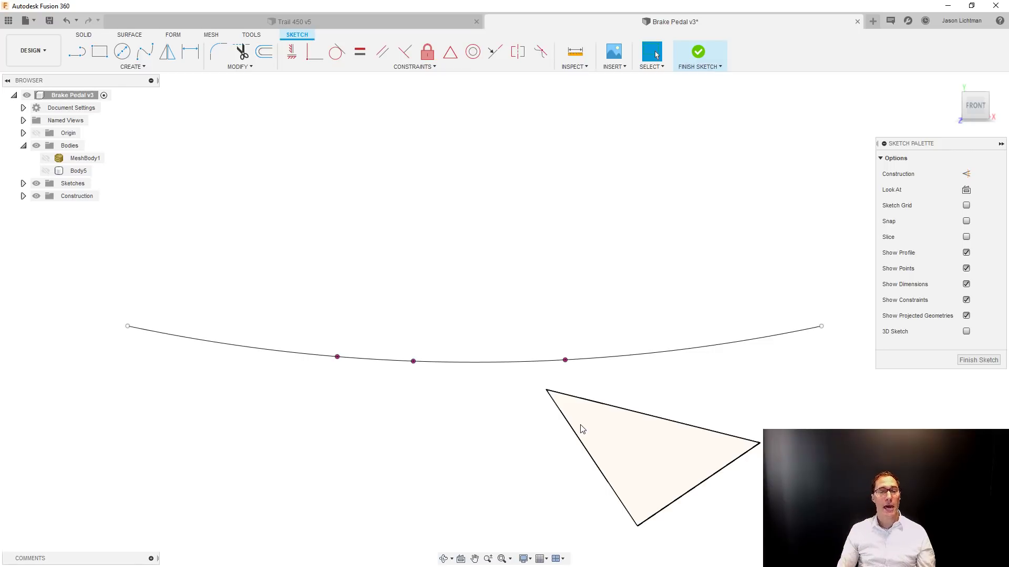
Show the converted body again and extend the arc's ends beyond the foot pad's tip and above the pedal arm's hump.
{"action": "scroll", "coordinate": [421, 445], "scroll_direction": "down", "scroll_amount": 3}
{"action": "left_click", "coordinate": [45, 171]}
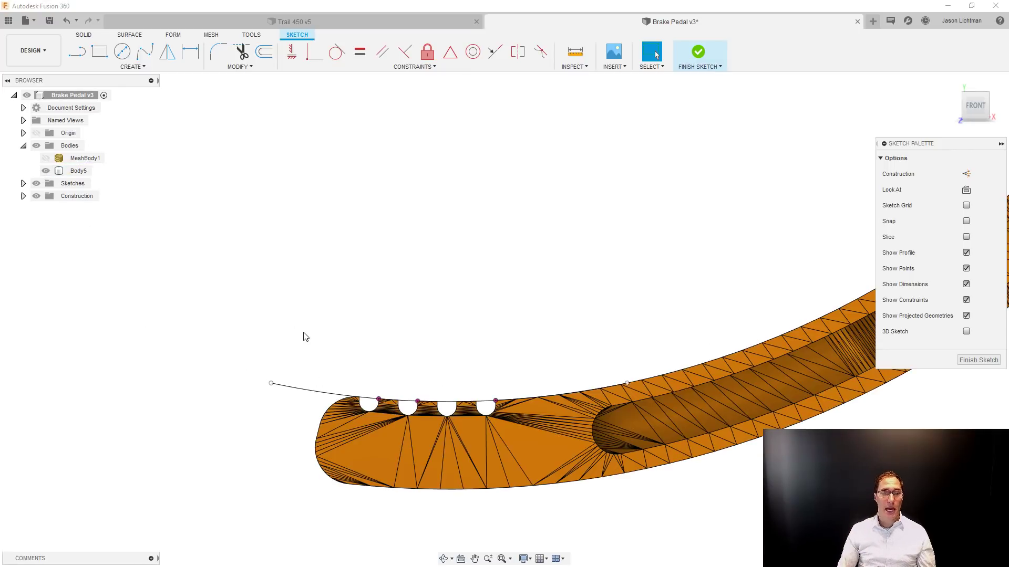
{"action": "scroll", "coordinate": [305, 337], "scroll_direction": "down", "scroll_amount": 5}
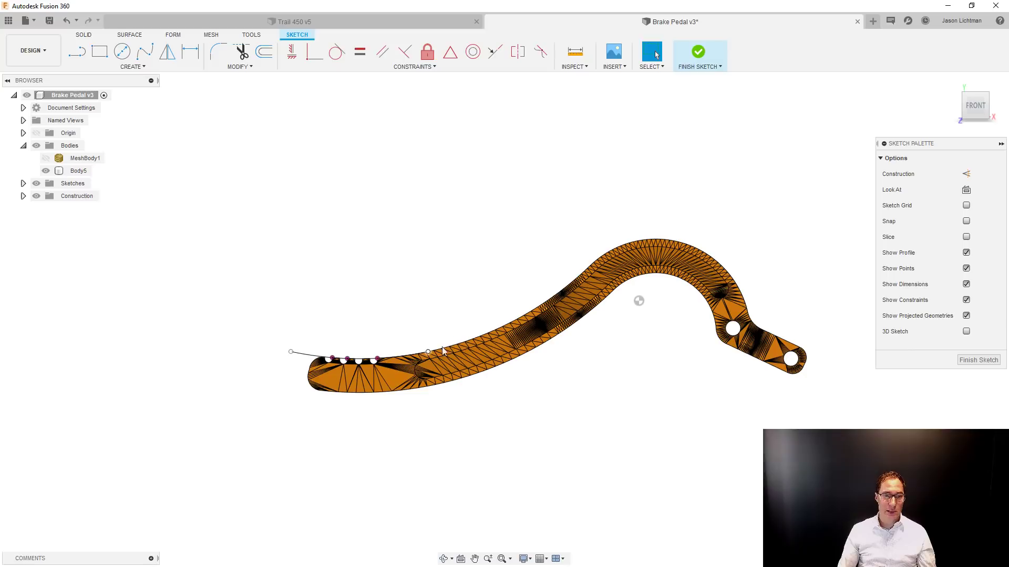
{"action": "left_click_drag", "start_coordinate": [428, 352], "coordinate": [645, 195]}
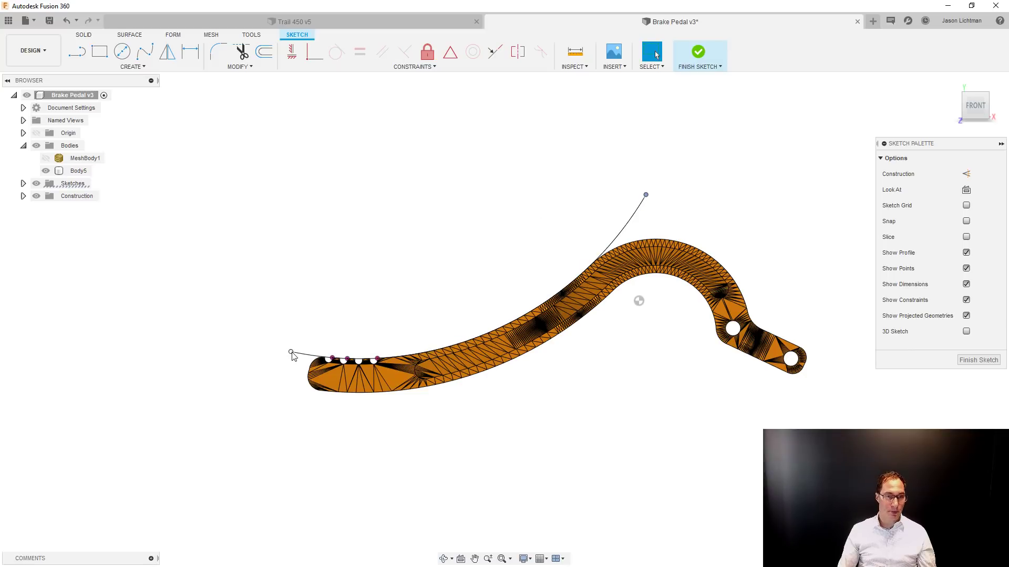
{"action": "left_click_drag", "start_coordinate": [293, 353], "coordinate": [242, 339]}
{"action": "left_click", "coordinate": [379, 444]}
{"action": "scroll", "coordinate": [407, 330], "scroll_direction": "up", "scroll_amount": 2}
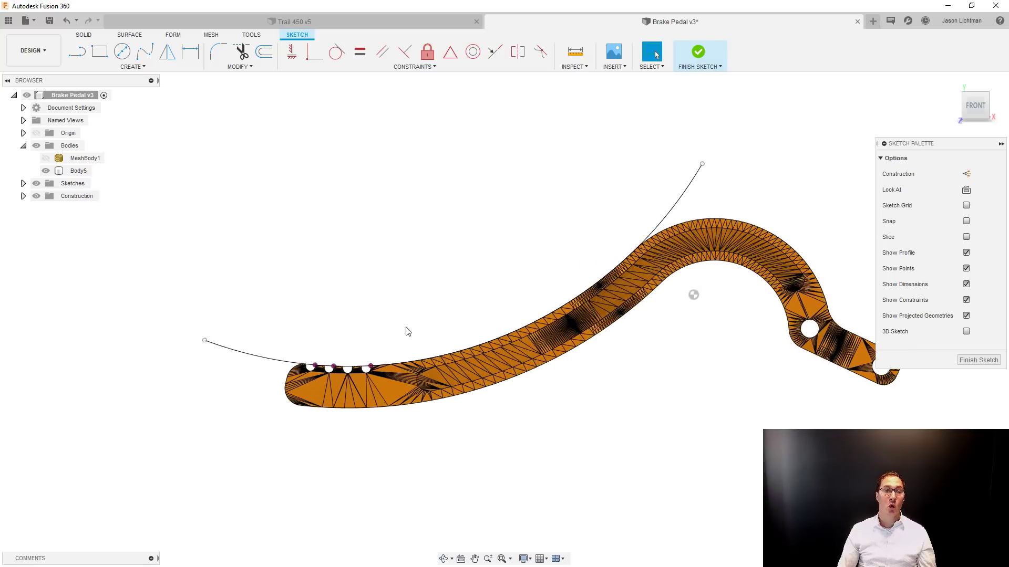
{"action": "scroll", "coordinate": [408, 331], "scroll_direction": "up", "scroll_amount": 1}
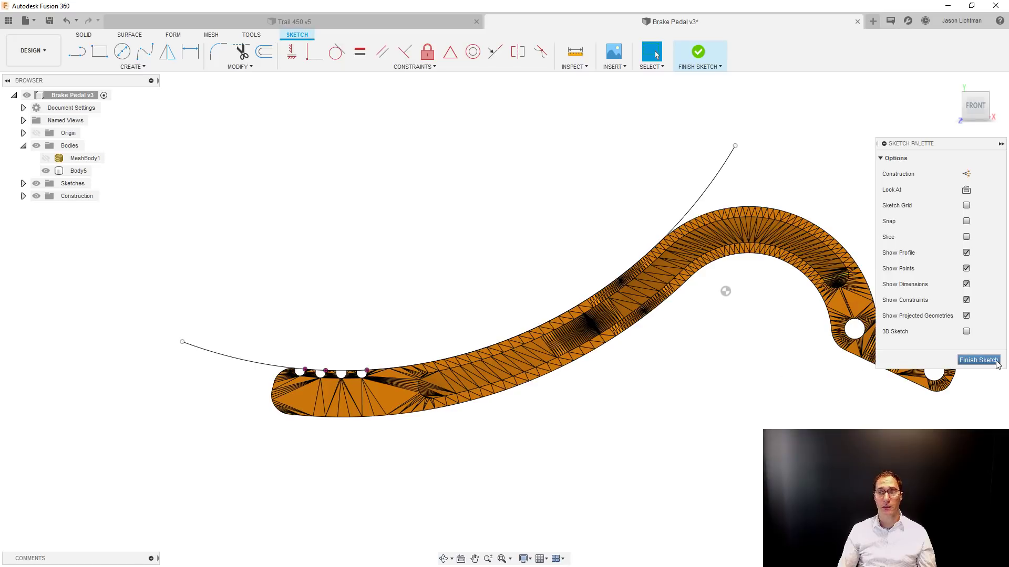
Finish the sketch containing the long arc over the foot pad.
{"action": "left_click", "coordinate": [979, 360]}
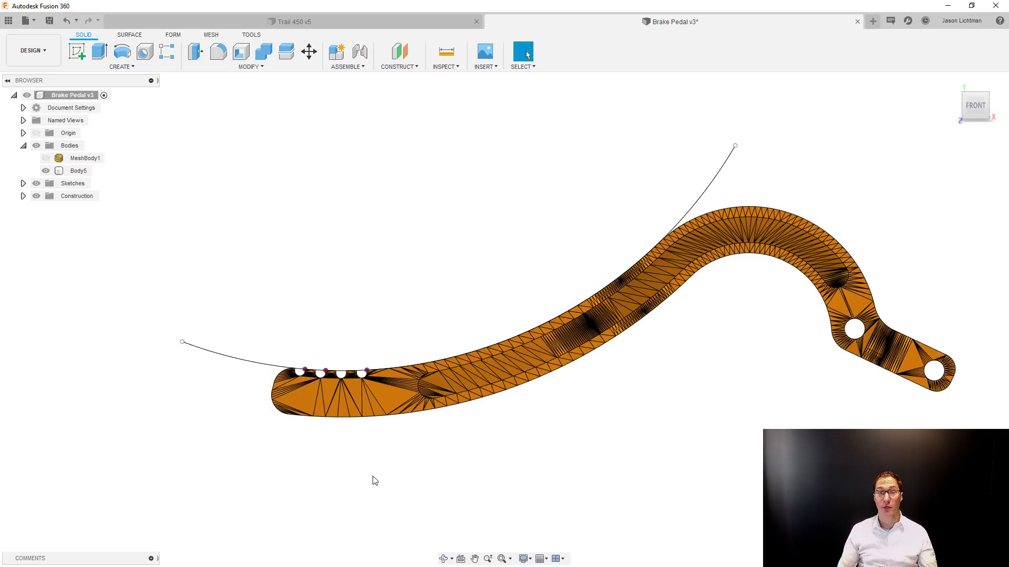
Reopen the arc sketch, project the entire converted body into it, and hide the body.
{"action": "right_click", "coordinate": [393, 392]}
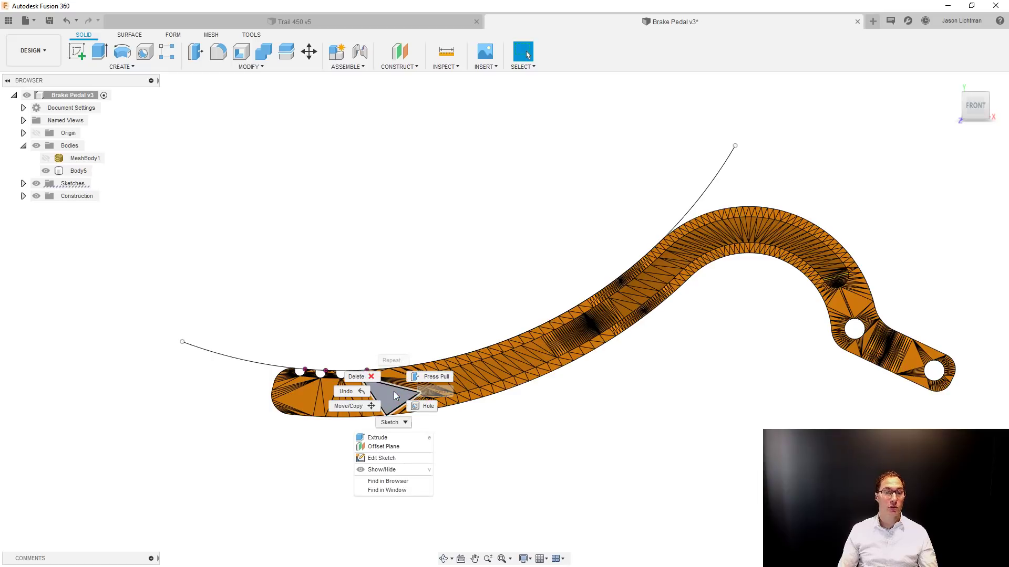
{"action": "left_click", "coordinate": [402, 458]}
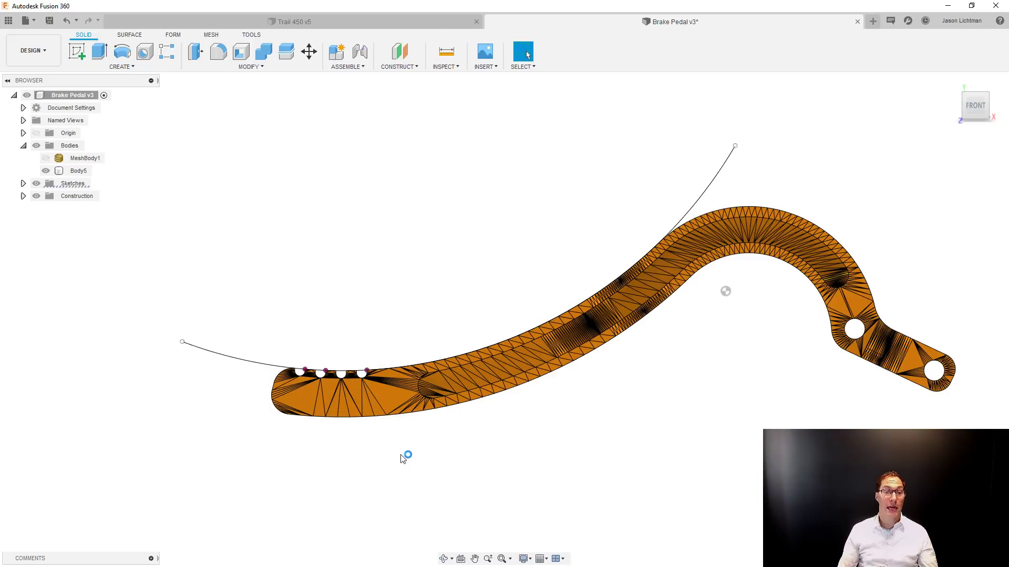
{"action": "key", "text": "p"}
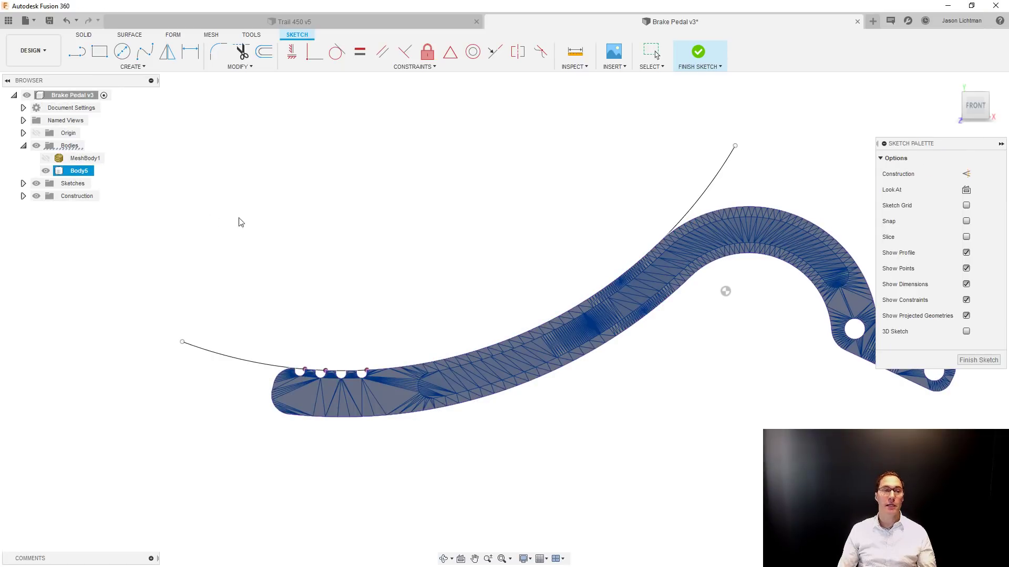
{"action": "left_click", "coordinate": [46, 171]}
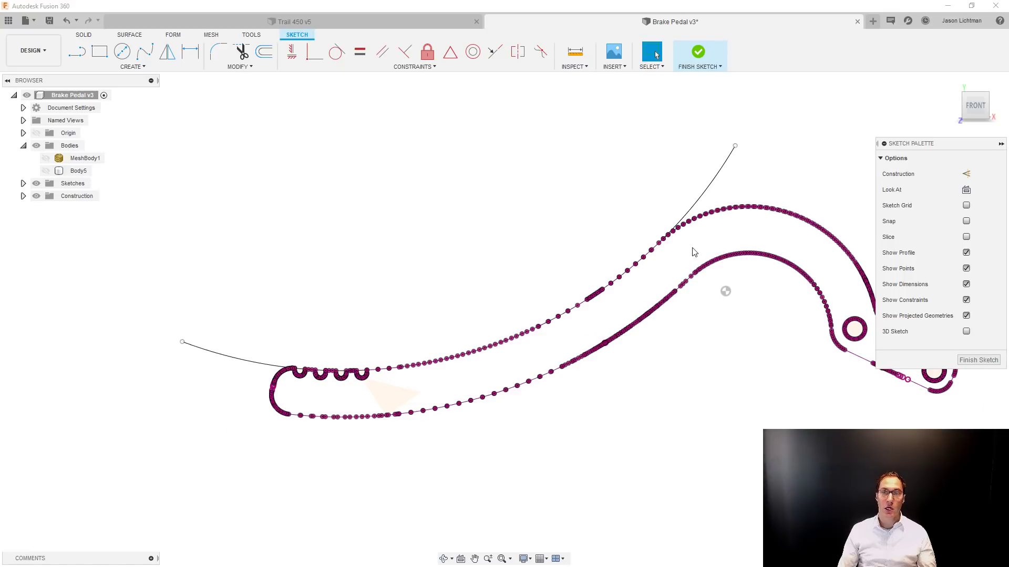
Inspect individual projected segments along the hump's upper edge, then undo the body projection and close the sketch.
{"action": "scroll", "coordinate": [688, 210], "scroll_direction": "up", "scroll_amount": 6}
{"action": "scroll", "coordinate": [720, 210], "scroll_direction": "up", "scroll_amount": 3}
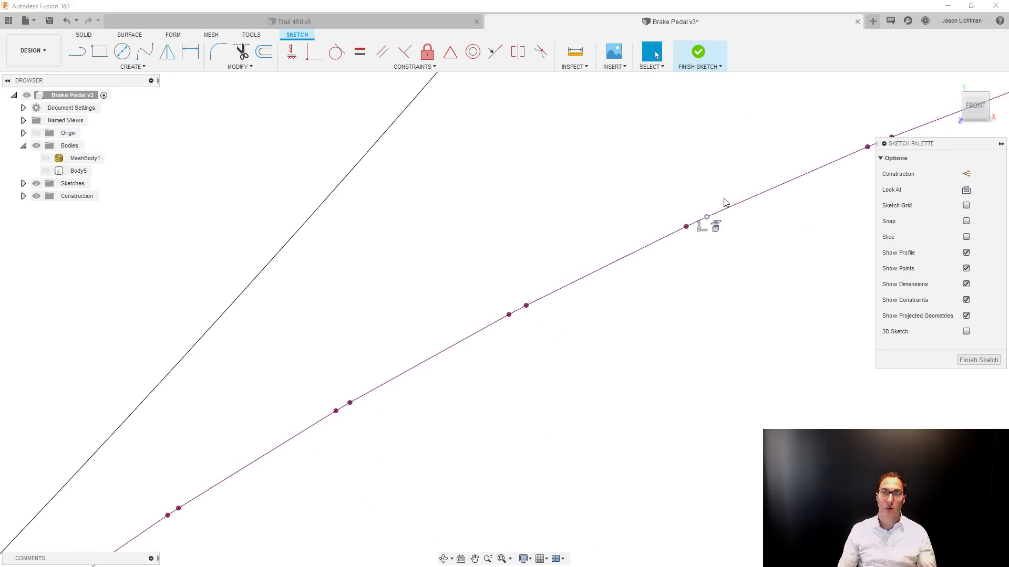
{"action": "left_click", "coordinate": [626, 259]}
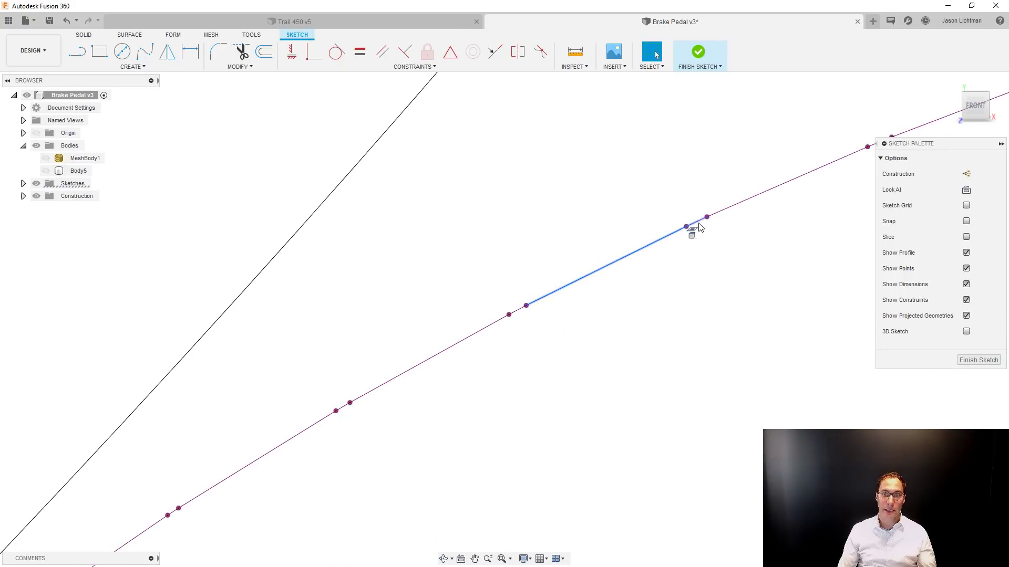
{"action": "left_click", "coordinate": [697, 222]}
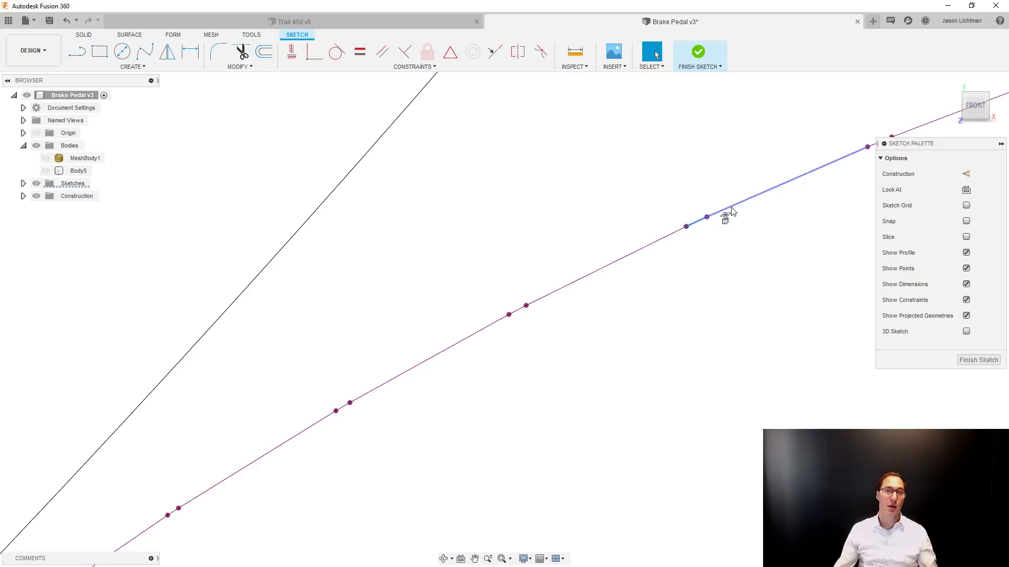
{"action": "scroll", "coordinate": [731, 210], "scroll_direction": "down", "scroll_amount": 10}
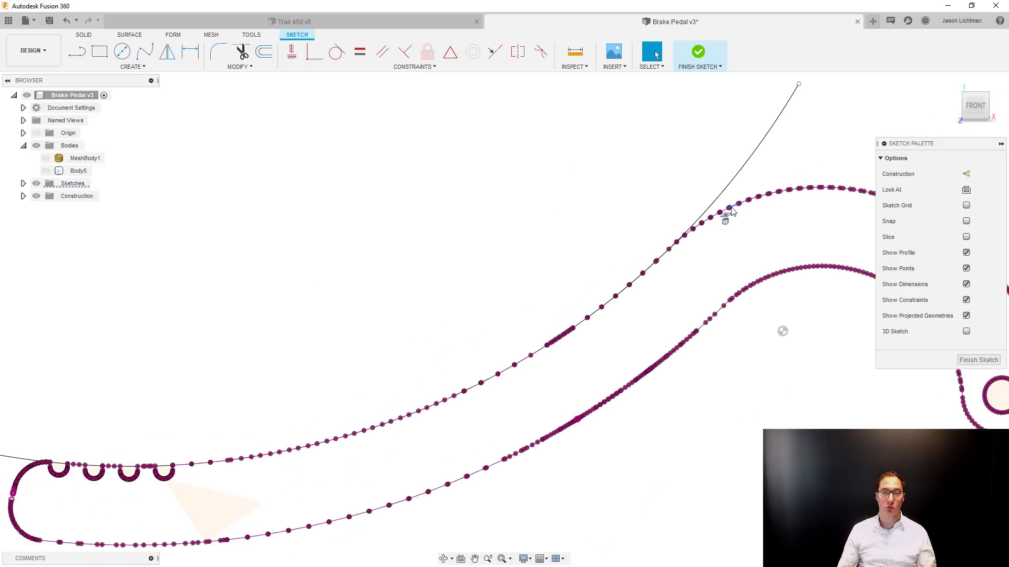
{"action": "key", "text": "ctrl+z"}
{"action": "key", "text": "ctrl+z"}
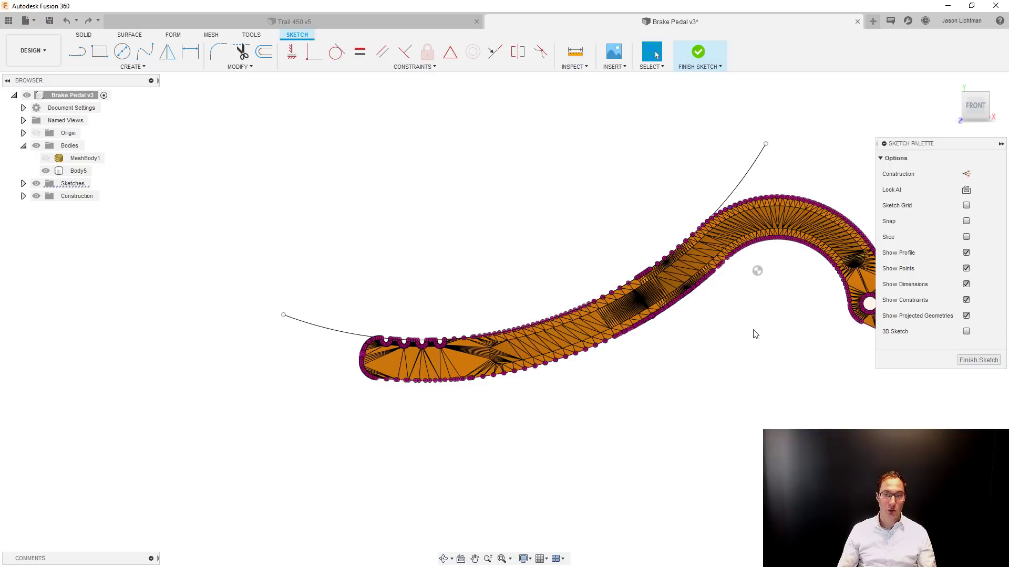
{"action": "left_click", "coordinate": [979, 361]}
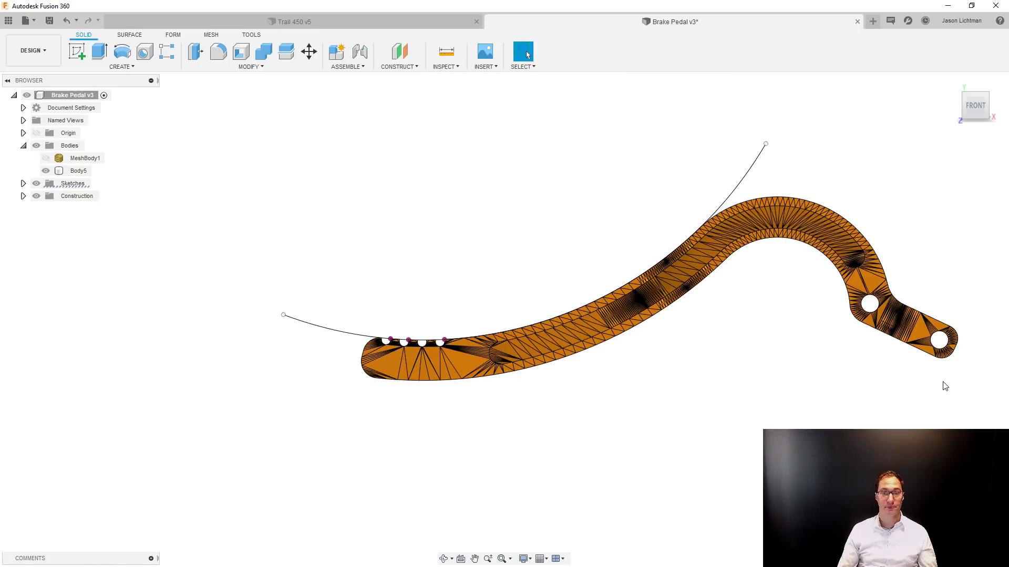
{"action": "middle_click_drag", "start_coordinate": [944, 386], "coordinate": [835, 390], "text": "shift"}
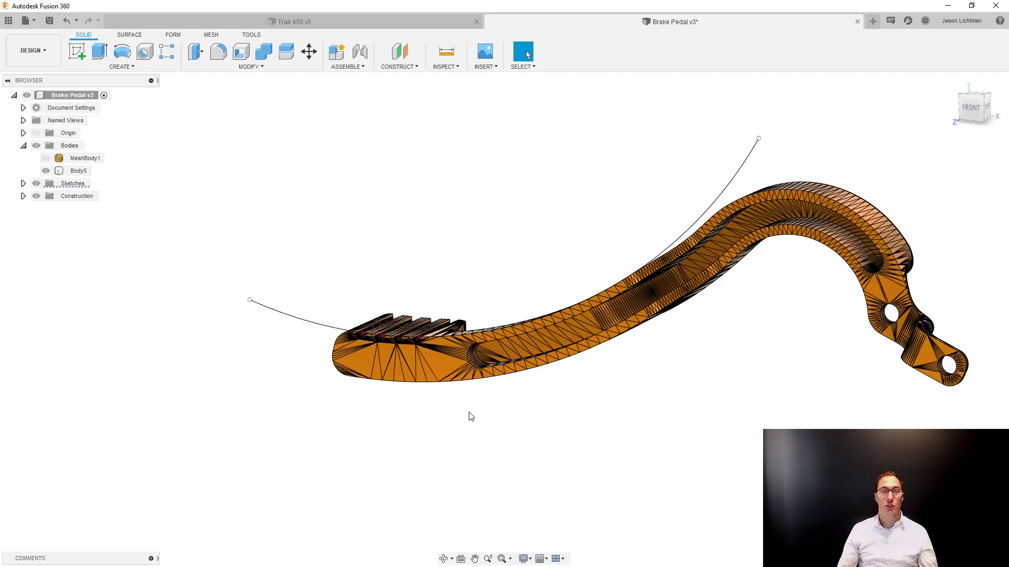
{"action": "scroll", "coordinate": [470, 413], "scroll_direction": "up", "scroll_amount": 4}
{"action": "scroll", "coordinate": [470, 413], "scroll_direction": "up", "scroll_amount": 3}
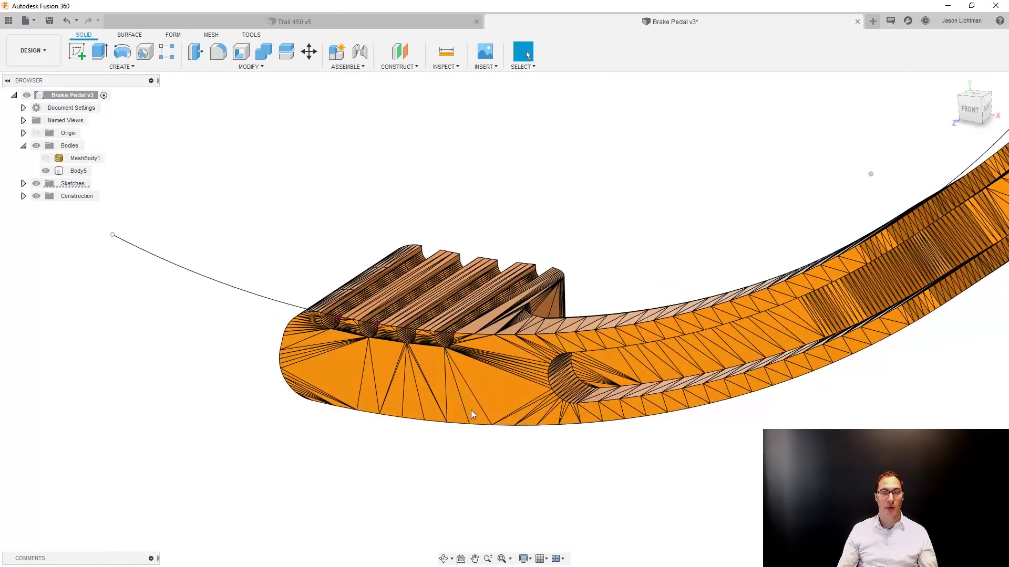
{"action": "left_click", "coordinate": [487, 386]}
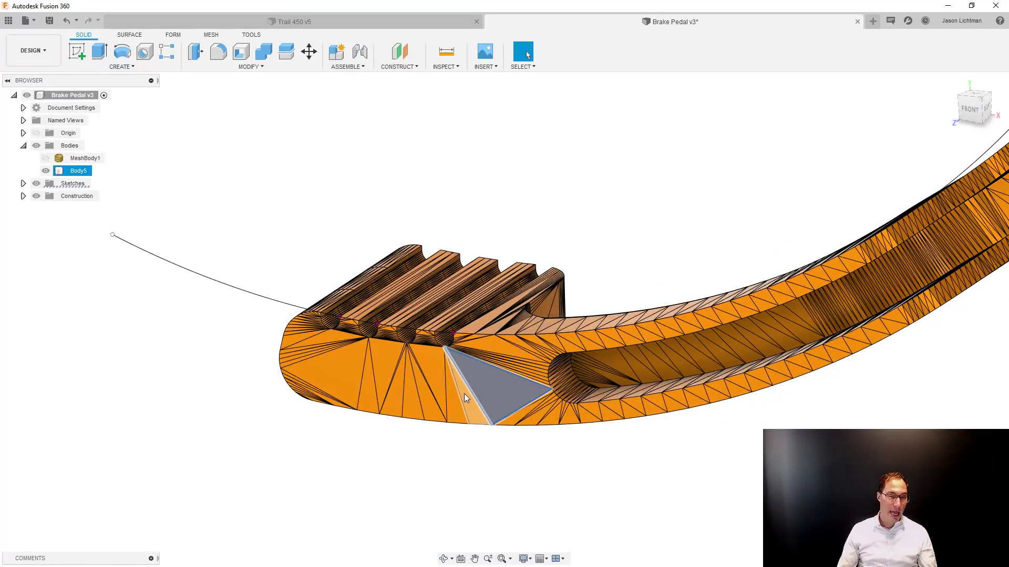
{"action": "left_click", "coordinate": [464, 393], "text": "ctrl"}
{"action": "left_click", "coordinate": [452, 405], "text": "ctrl"}
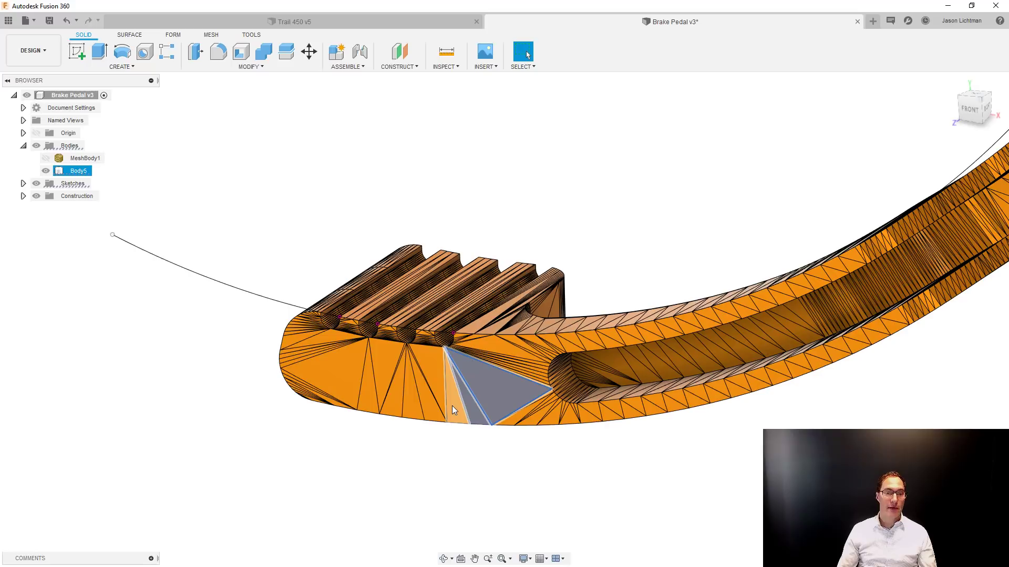
{"action": "left_click", "coordinate": [437, 370], "text": "ctrl"}
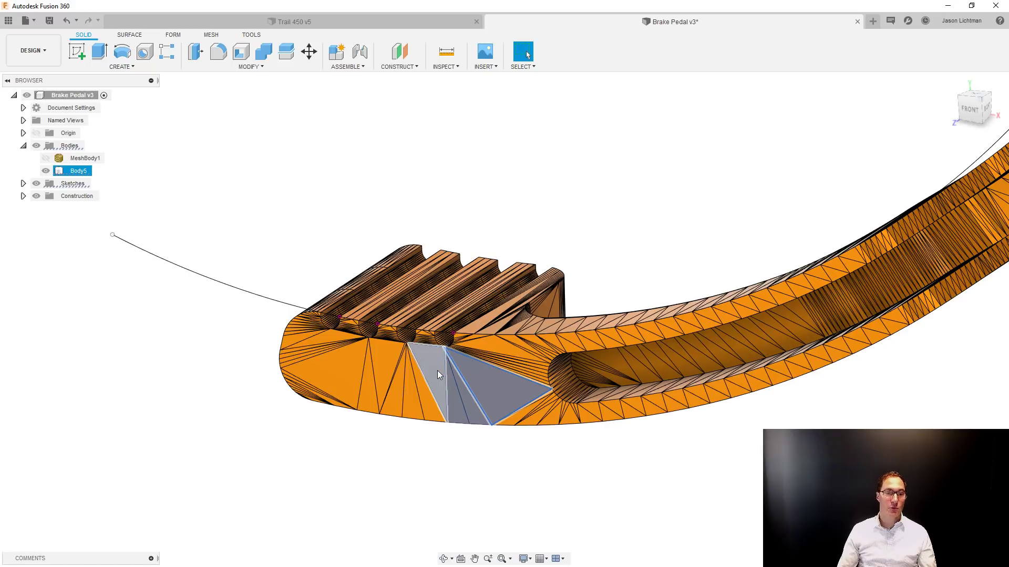
{"action": "left_click", "coordinate": [465, 459]}
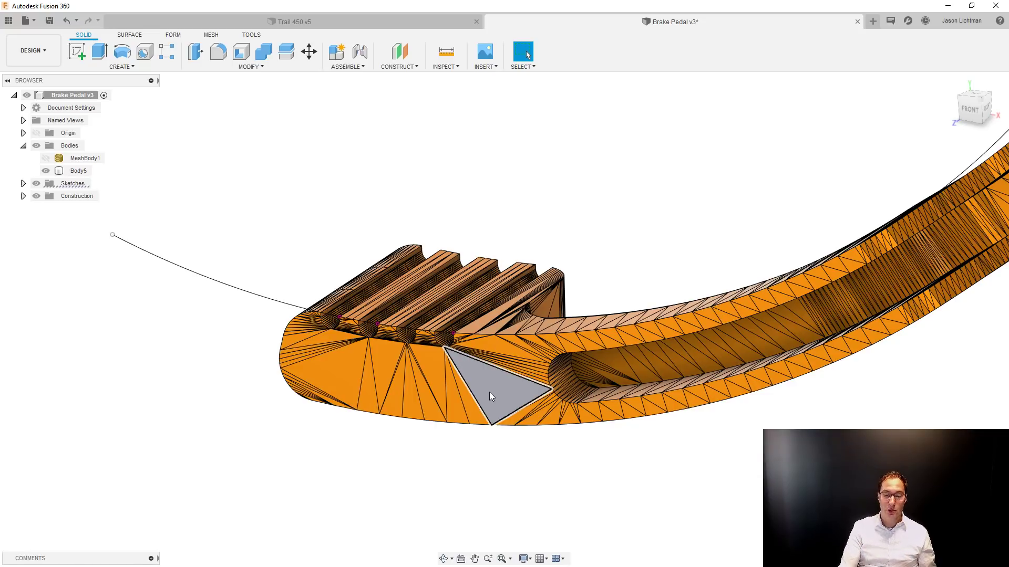
{"action": "key", "text": "Escape"}
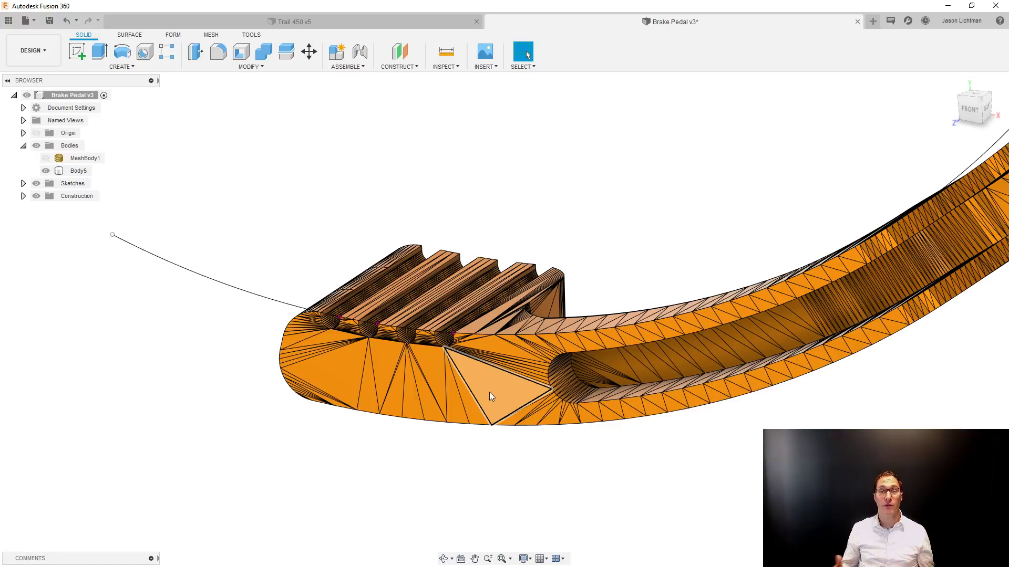
{"action": "left_click", "coordinate": [524, 398]}
{"action": "key", "text": "Escape"}
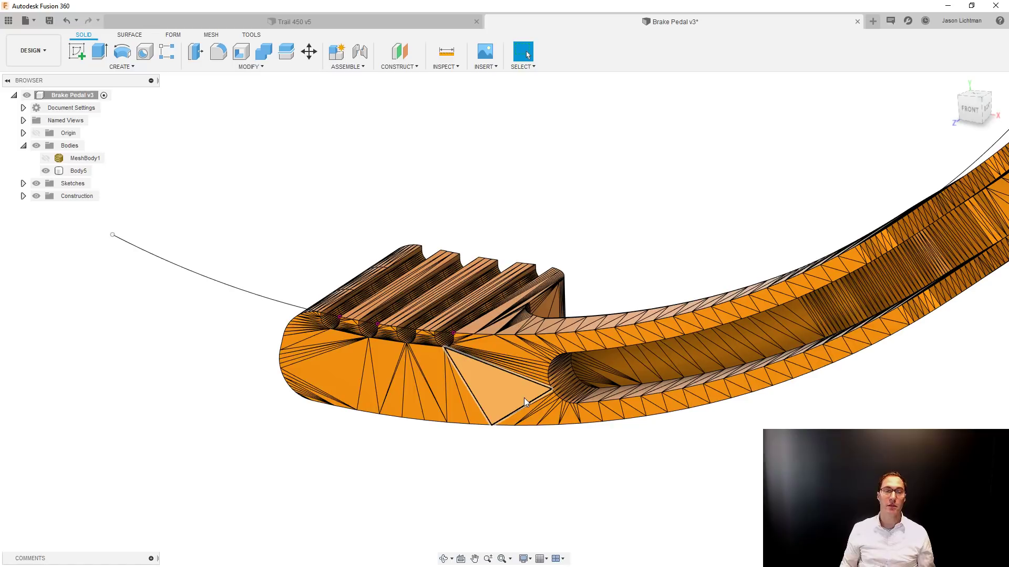
Delete one triangular facet on the foot pad's flat side and one on the adjacent pocket floor to merge their surrounding facets.
{"action": "left_click", "coordinate": [321, 372]}
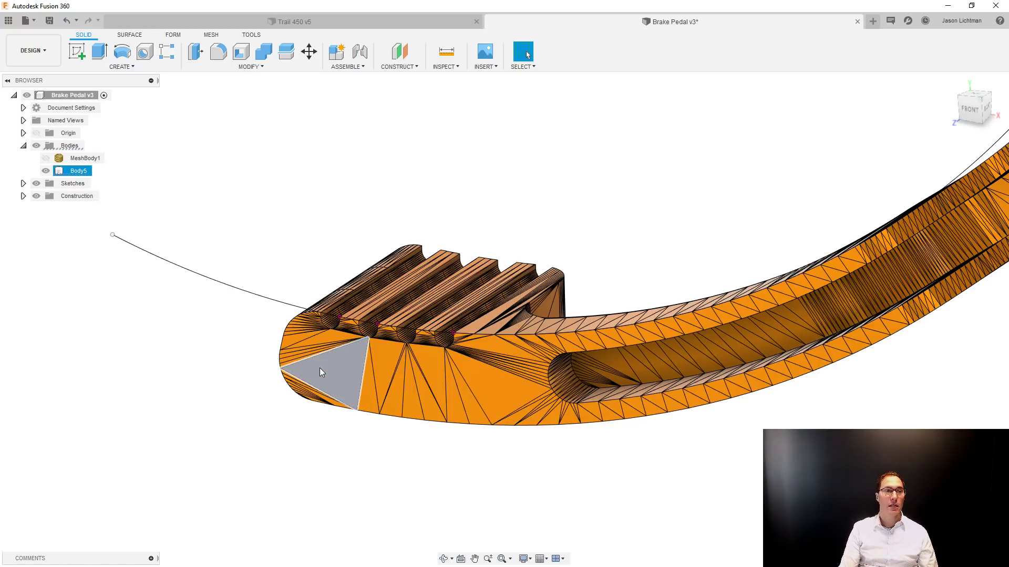
{"action": "left_click", "coordinate": [361, 428]}
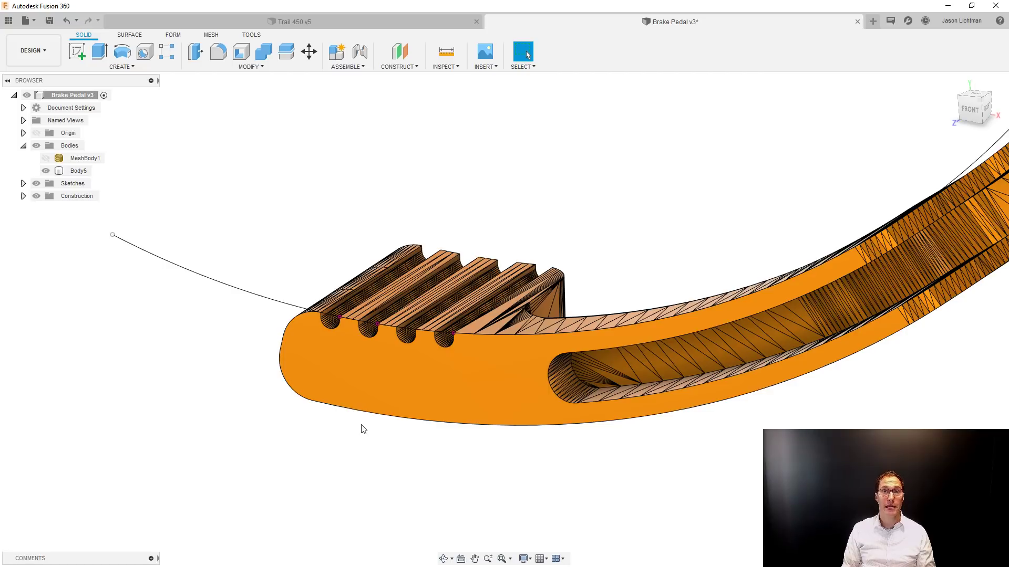
{"action": "scroll", "coordinate": [361, 427], "scroll_direction": "down", "scroll_amount": 2}
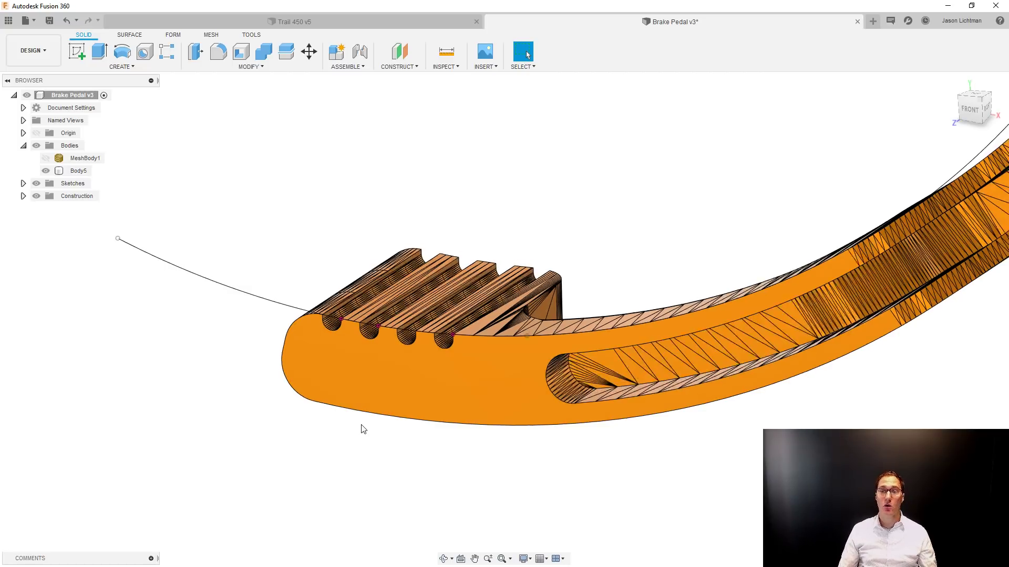
{"action": "middle_click_drag", "start_coordinate": [509, 449], "coordinate": [521, 412], "text": "shift"}
{"action": "scroll", "coordinate": [588, 375], "scroll_direction": "up", "scroll_amount": 6}
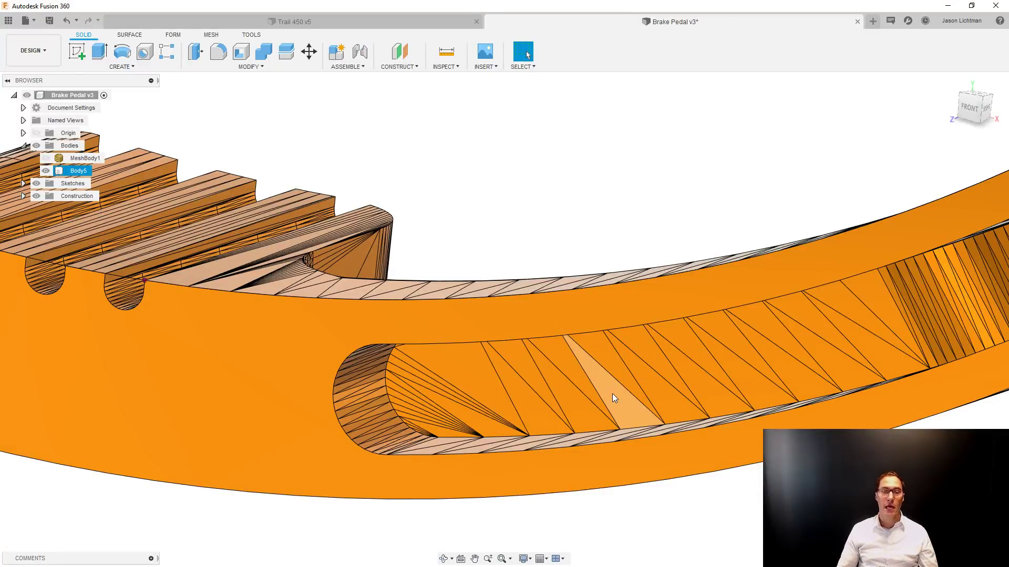
{"action": "left_click", "coordinate": [612, 393]}
{"action": "key", "text": "Delete"}
{"action": "scroll", "coordinate": [613, 393], "scroll_direction": "down", "scroll_amount": 5}
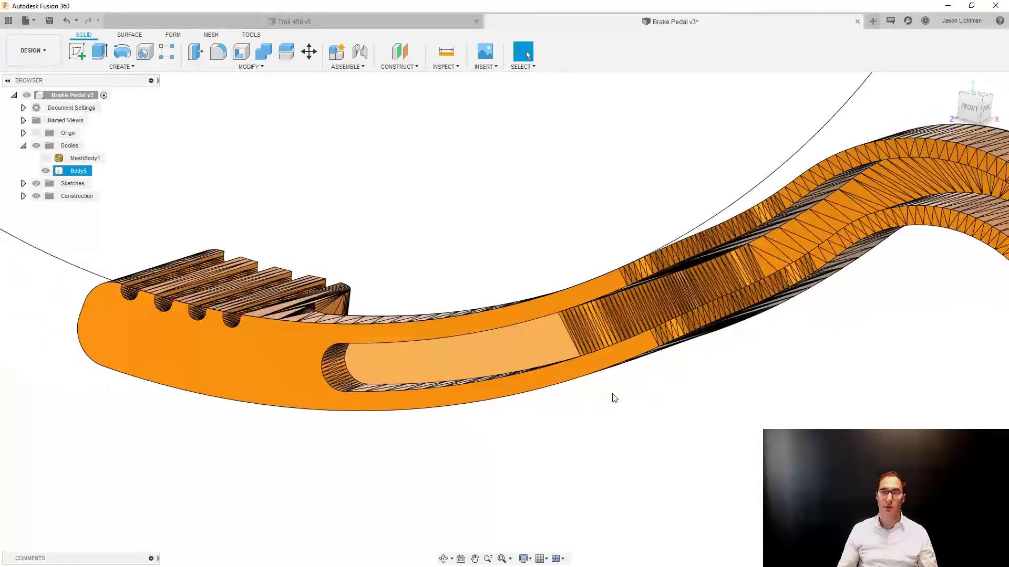
Delete one triangular facet on the pocket floor approaching the hump to merge that stretch into a single face.
{"action": "middle_click_drag", "start_coordinate": [612, 393], "coordinate": [820, 320], "text": "shift"}
{"action": "scroll", "coordinate": [820, 321], "scroll_direction": "up", "scroll_amount": 4}
{"action": "scroll", "coordinate": [781, 304], "scroll_direction": "up", "scroll_amount": 2}
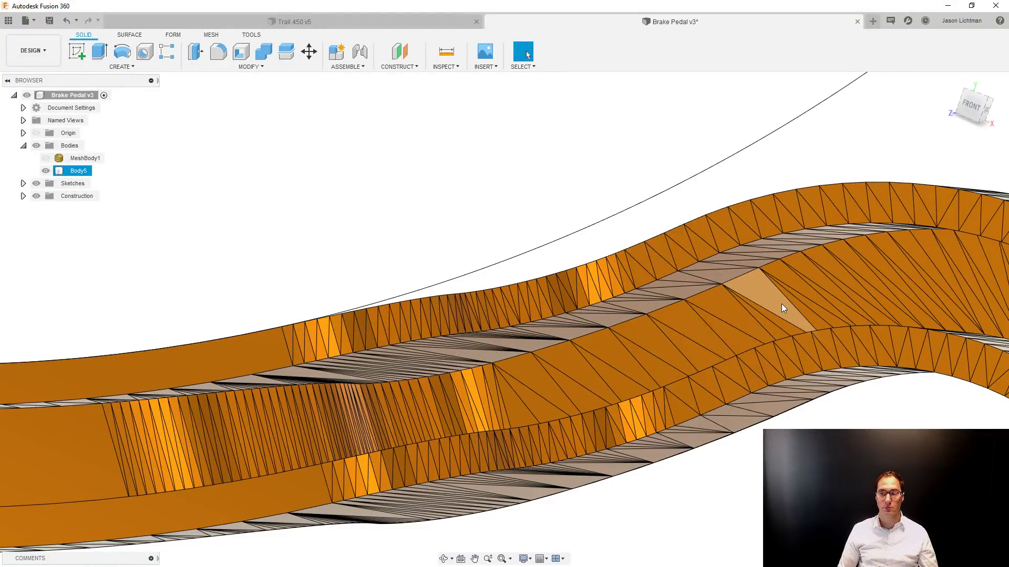
{"action": "key", "text": "ctrl+y"}
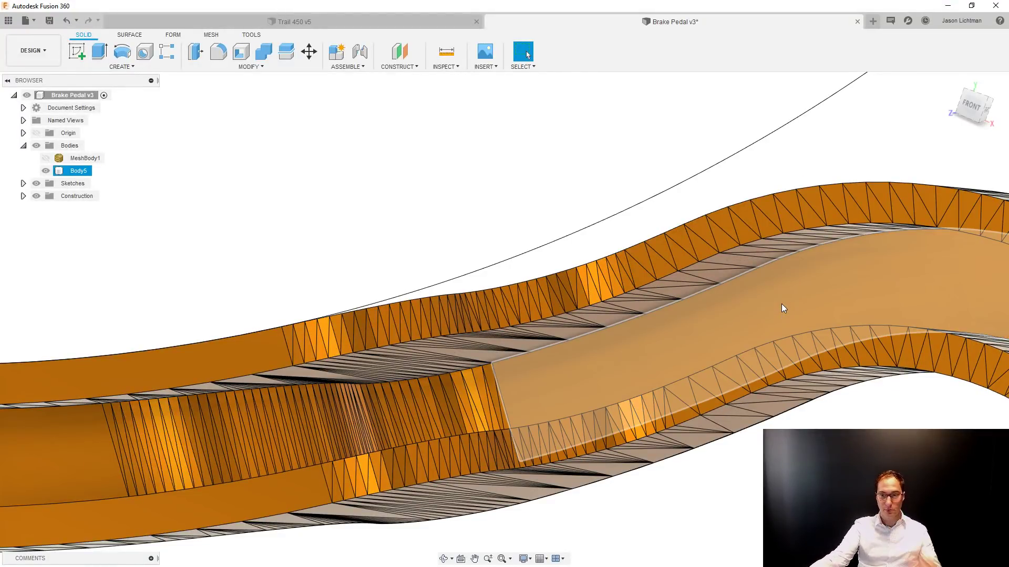
Merge the front facets around the hump's pivot hole and on the end tab by deleting one triangular facet in each area.
{"action": "middle_click_drag", "start_coordinate": [781, 304], "coordinate": [763, 346], "text": "shift"}
{"action": "scroll", "coordinate": [781, 303], "scroll_direction": "down", "scroll_amount": 5}
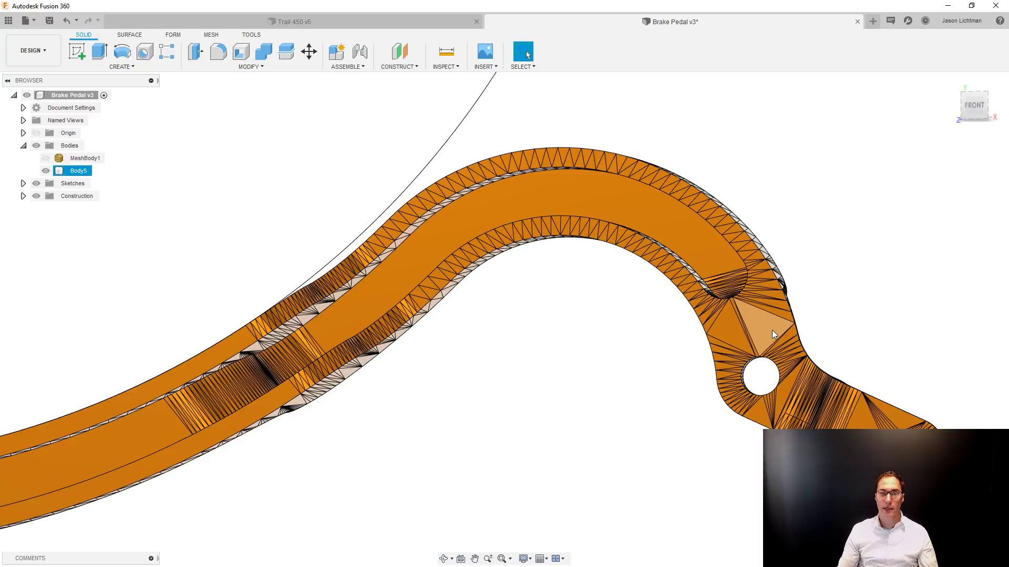
{"action": "left_click", "coordinate": [771, 330]}
{"action": "key", "text": "Delete"}
{"action": "middle_click_drag", "start_coordinate": [773, 330], "coordinate": [775, 323], "text": "shift"}
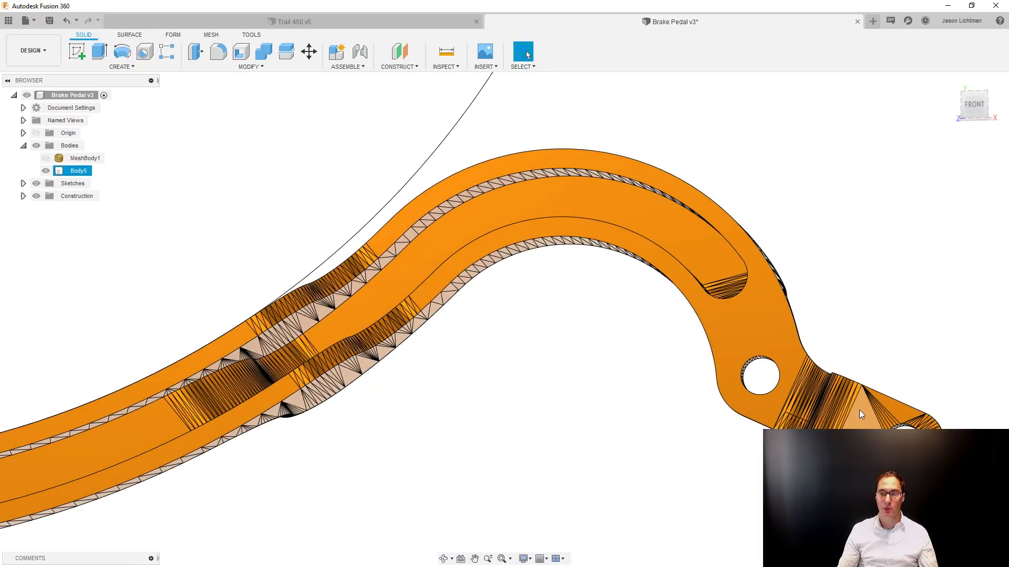
{"action": "left_click", "coordinate": [859, 415]}
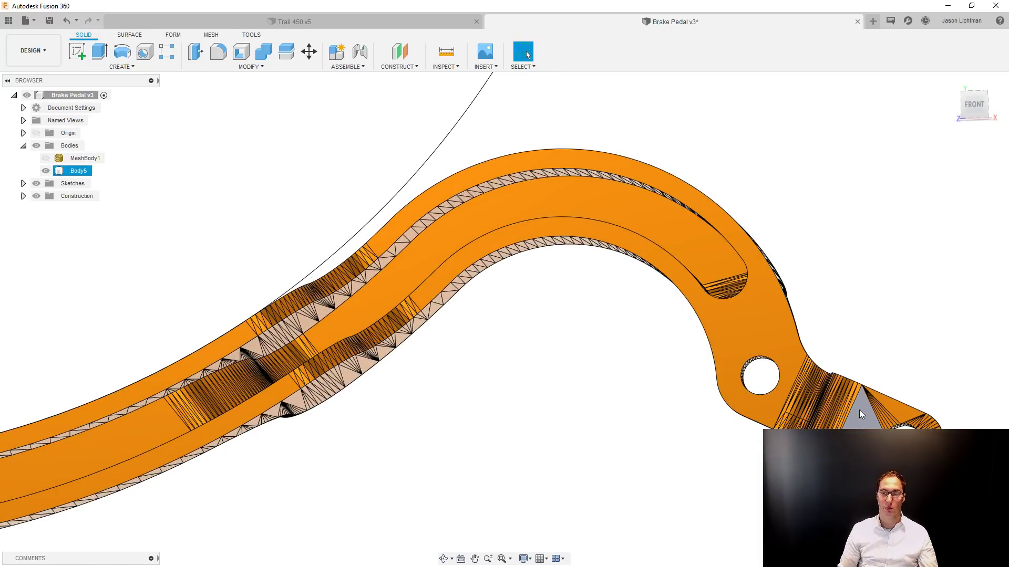
{"action": "key", "text": "Delete"}
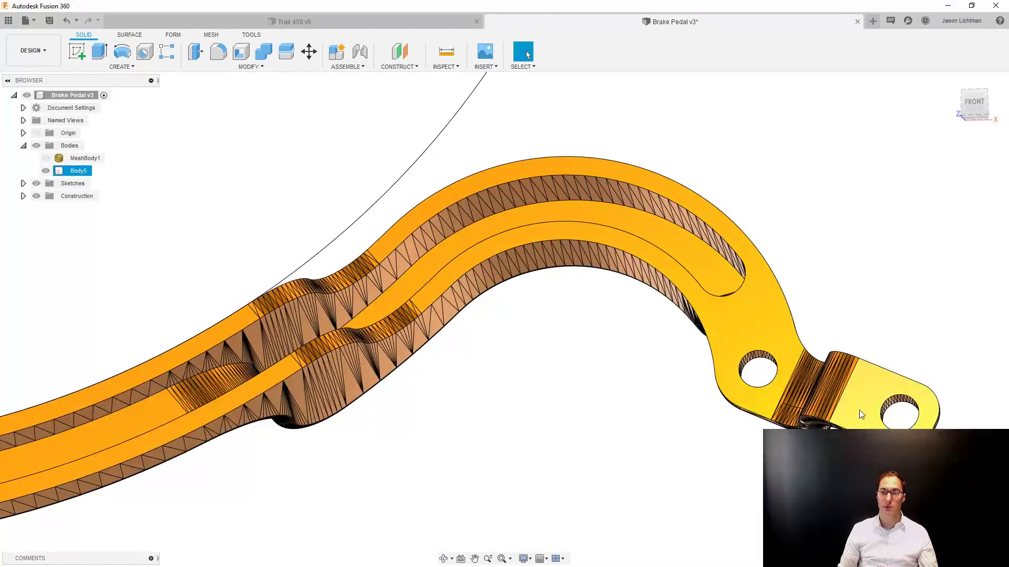
Delete one triangular facet on the back of the pedal's curved arm to merge its flat back face.
{"action": "middle_click_drag", "start_coordinate": [859, 410], "coordinate": [839, 211], "text": "shift"}
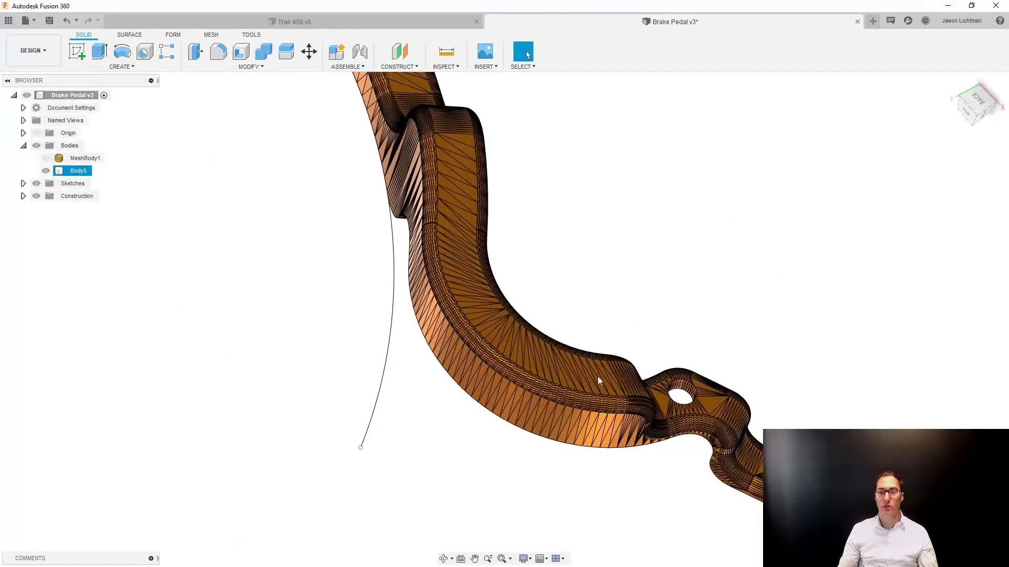
{"action": "scroll", "coordinate": [573, 377], "scroll_direction": "up", "scroll_amount": 4}
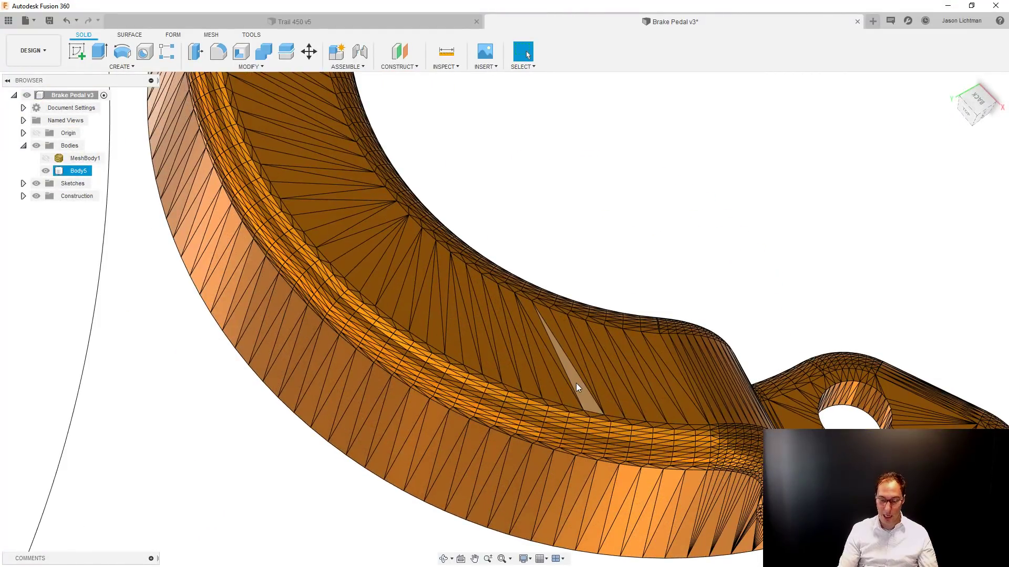
{"action": "key", "text": "Delete"}
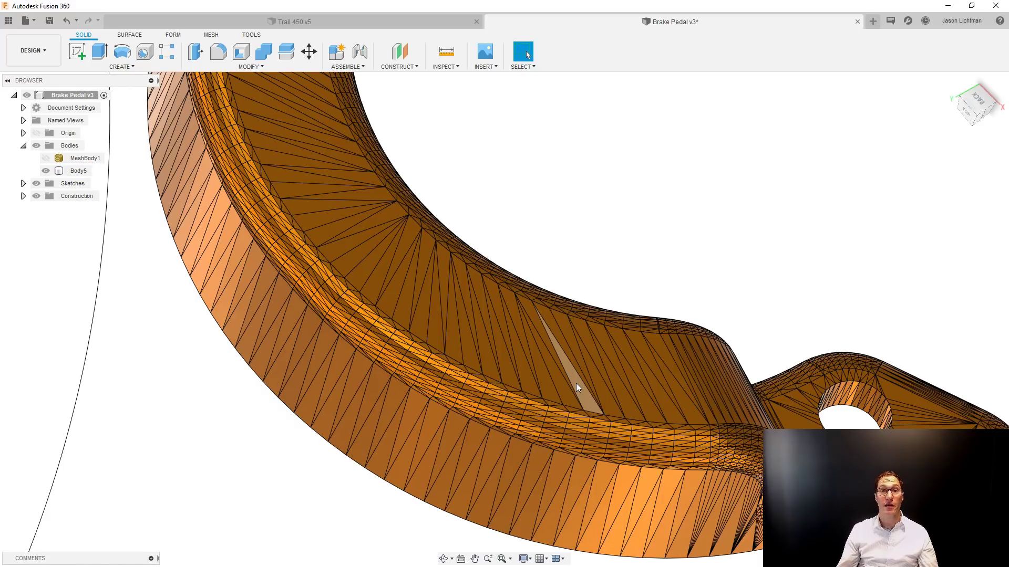
Delete one triangular facet beside the pivot hole on the pedal's back to merge the flat face around it.
{"action": "scroll", "coordinate": [576, 384], "scroll_direction": "down", "scroll_amount": 3}
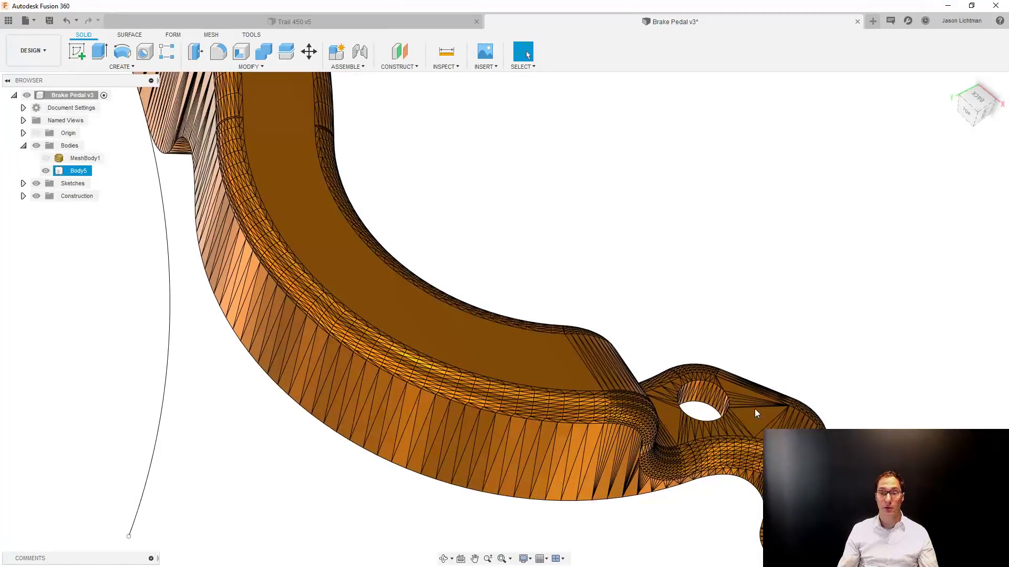
{"action": "left_click", "coordinate": [760, 418]}
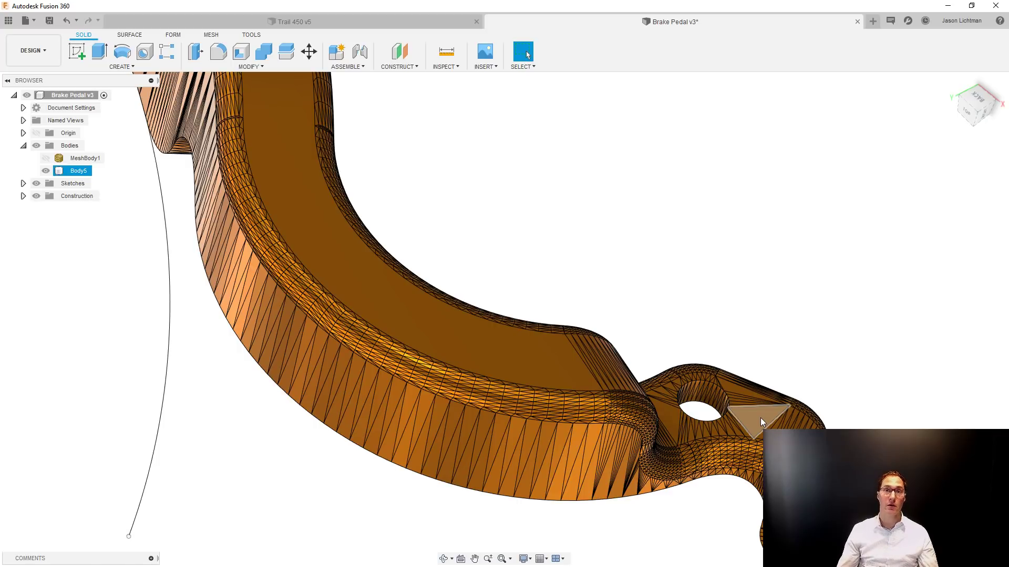
{"action": "key", "text": "Delete"}
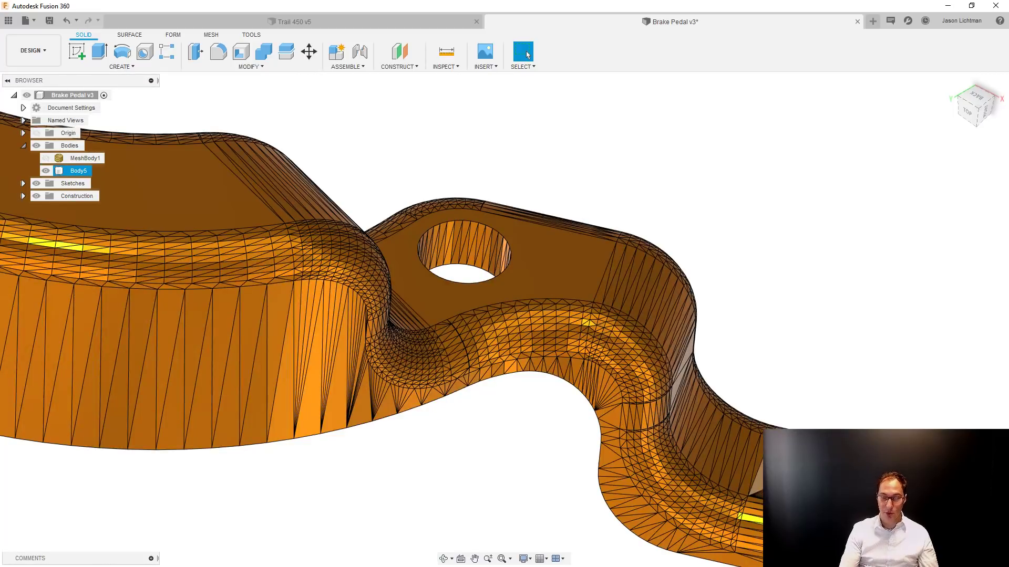
{"action": "left_click", "coordinate": [527, 54]}
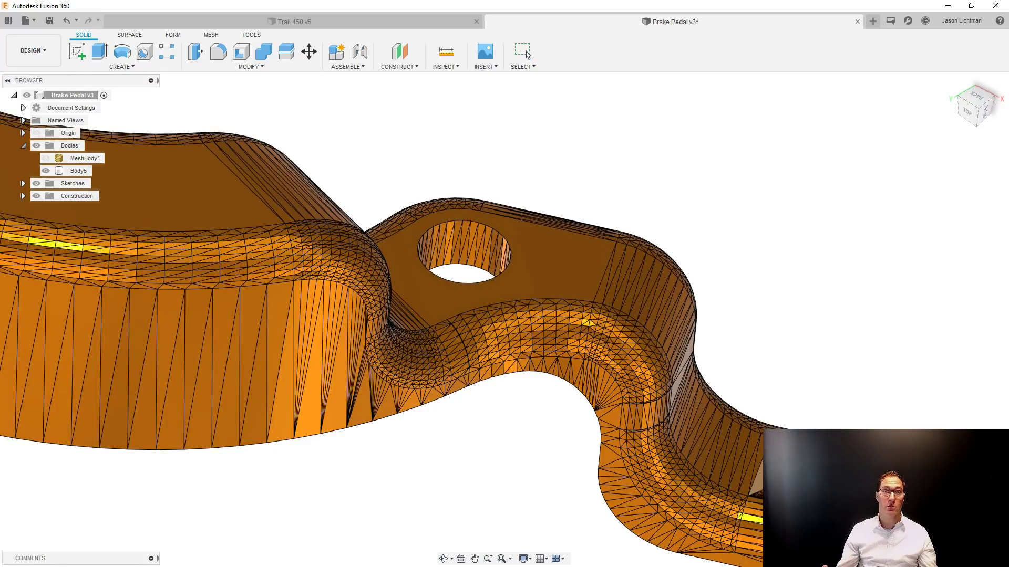
{"action": "left_click", "coordinate": [830, 350]}
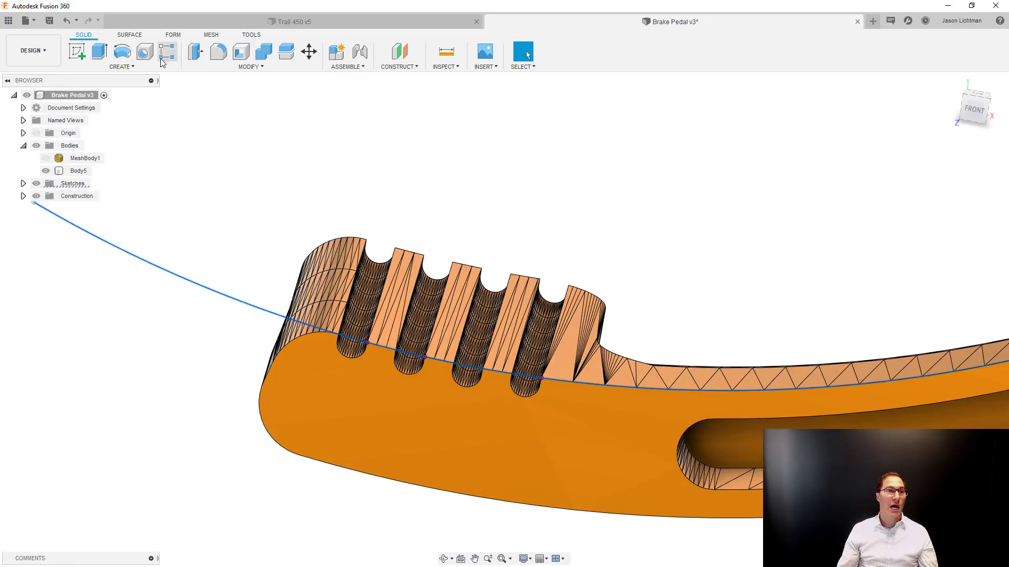
Extrude the guide arc over the foot pad as a new surface body, symmetric with a distance of about 3.28 in per side.
{"action": "left_click", "coordinate": [131, 35]}
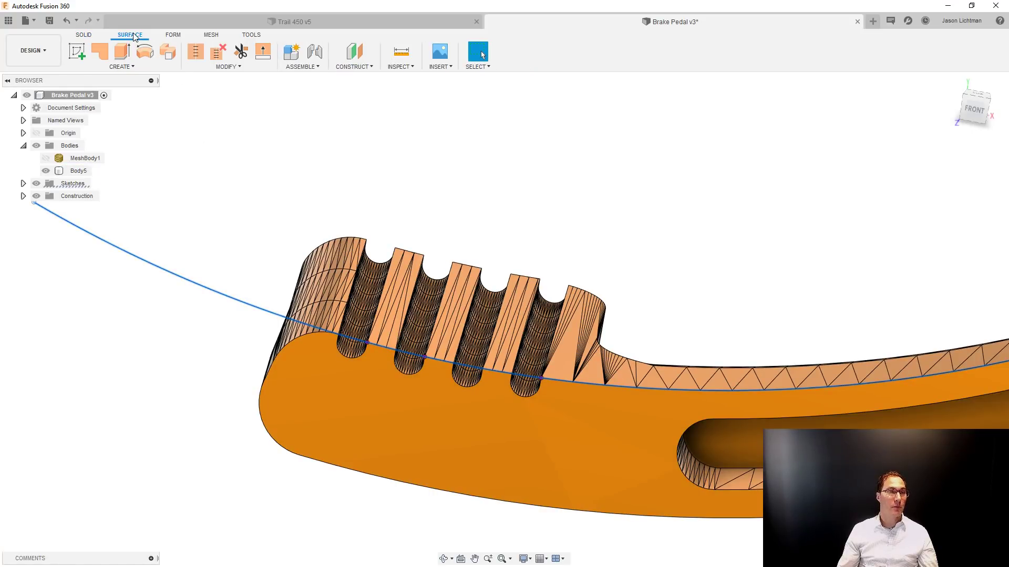
{"action": "left_click", "coordinate": [131, 56]}
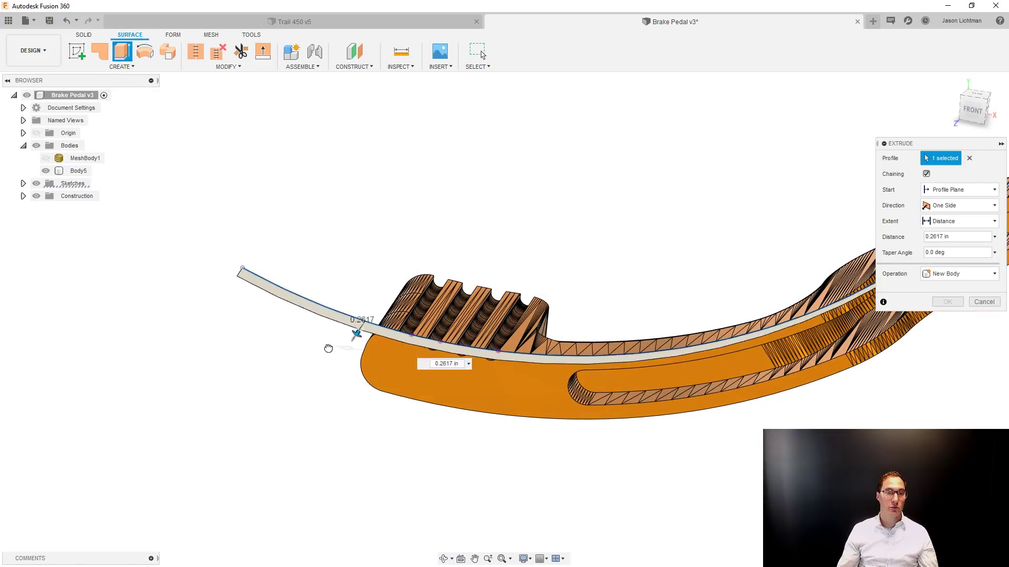
{"action": "left_click_drag", "start_coordinate": [329, 348], "coordinate": [294, 428]}
{"action": "left_click", "coordinate": [956, 205]}
{"action": "left_click", "coordinate": [938, 234]}
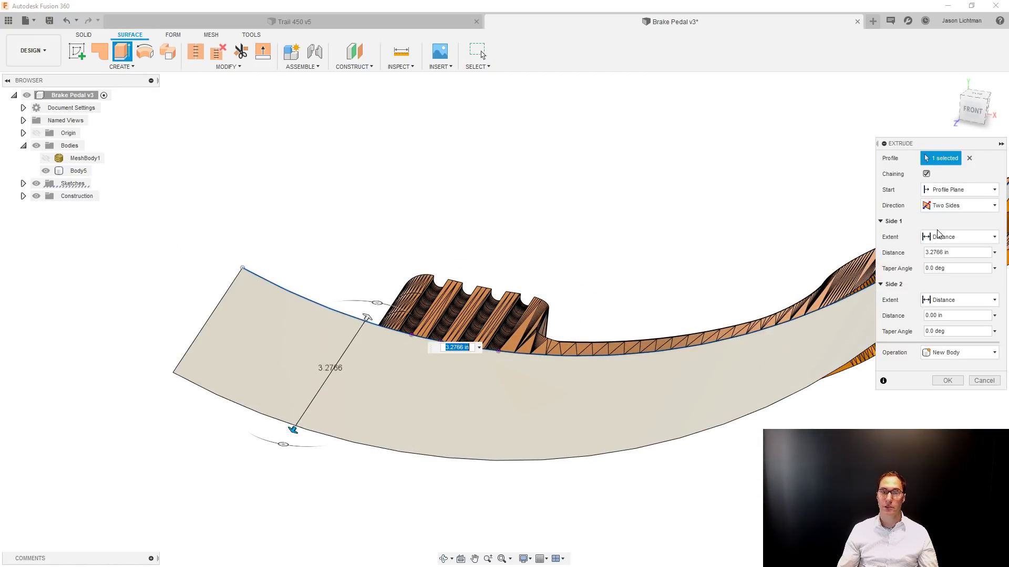
{"action": "left_click", "coordinate": [932, 208]}
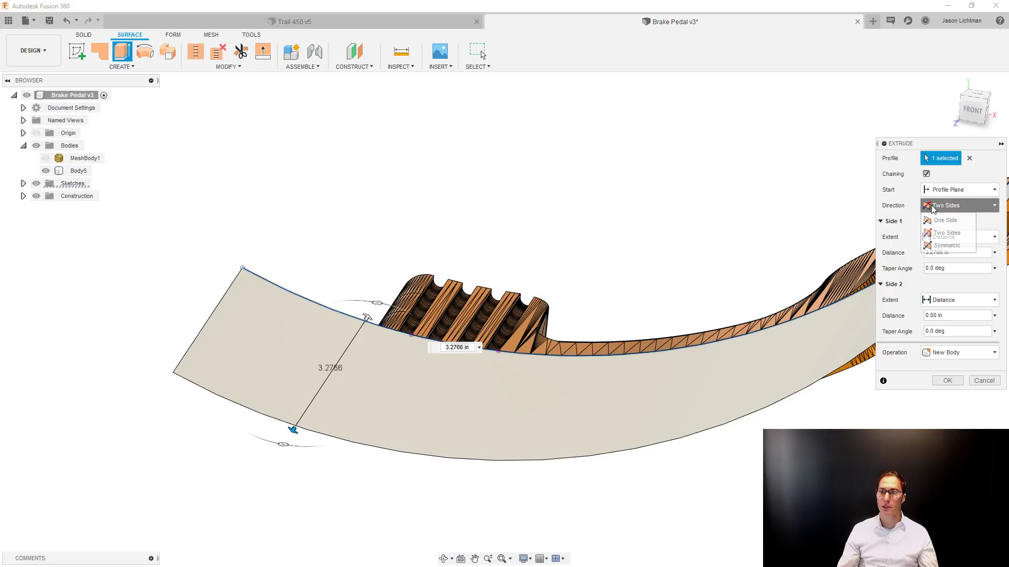
{"action": "left_click", "coordinate": [947, 245]}
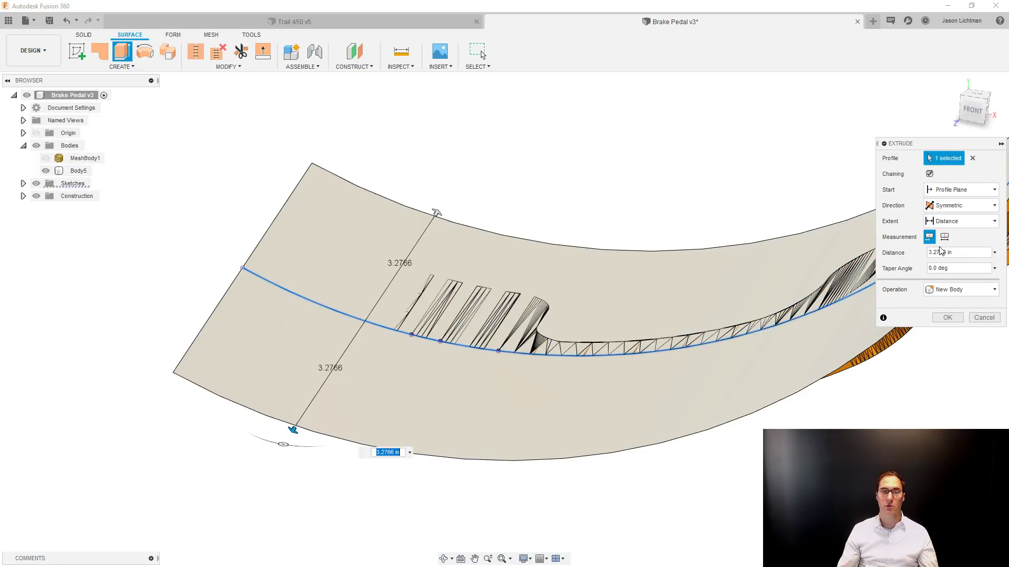
{"action": "left_click", "coordinate": [956, 318]}
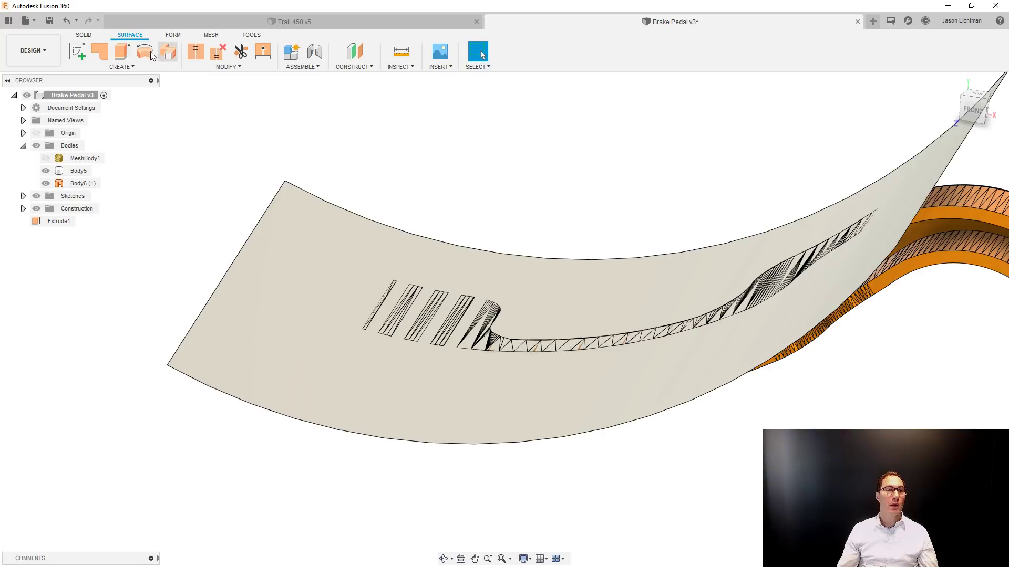
Replace the four top facets of the foot pad's middle ridge with the extruded arc surface using Replace Face.
{"action": "left_click", "coordinate": [82, 35]}
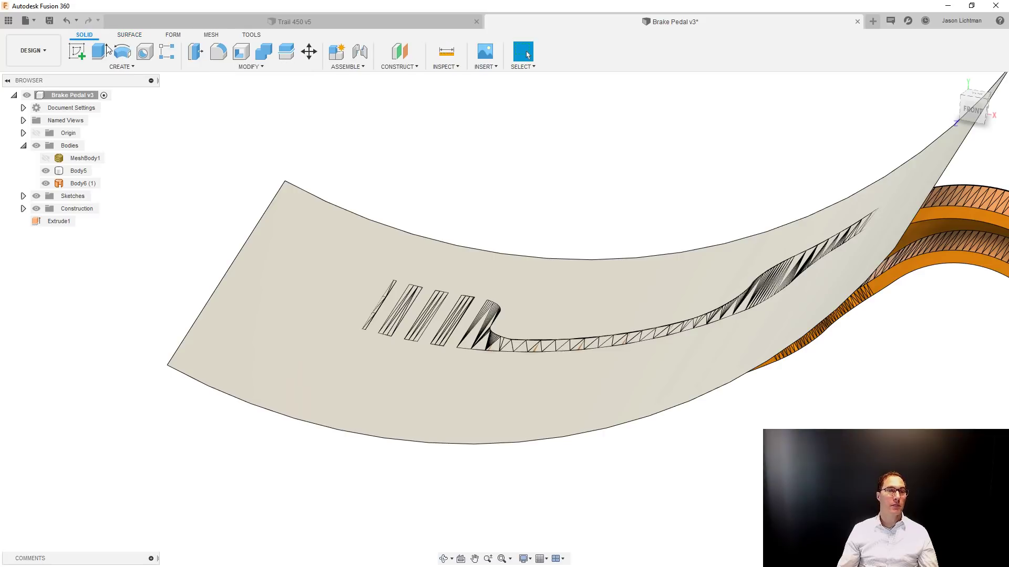
{"action": "left_click", "coordinate": [224, 68]}
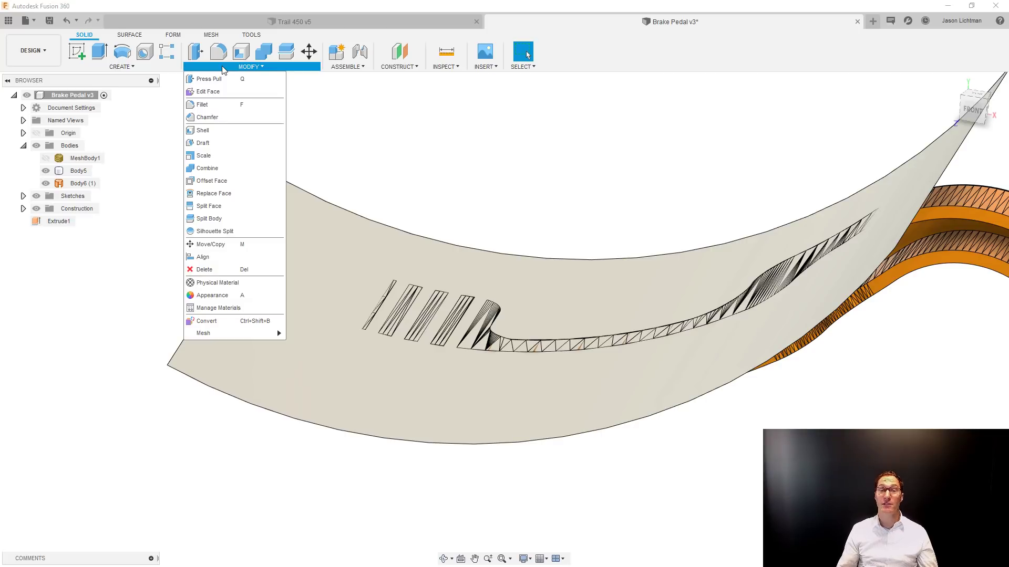
{"action": "left_click", "coordinate": [227, 193]}
{"action": "scroll", "coordinate": [419, 337], "scroll_direction": "up", "scroll_amount": 5}
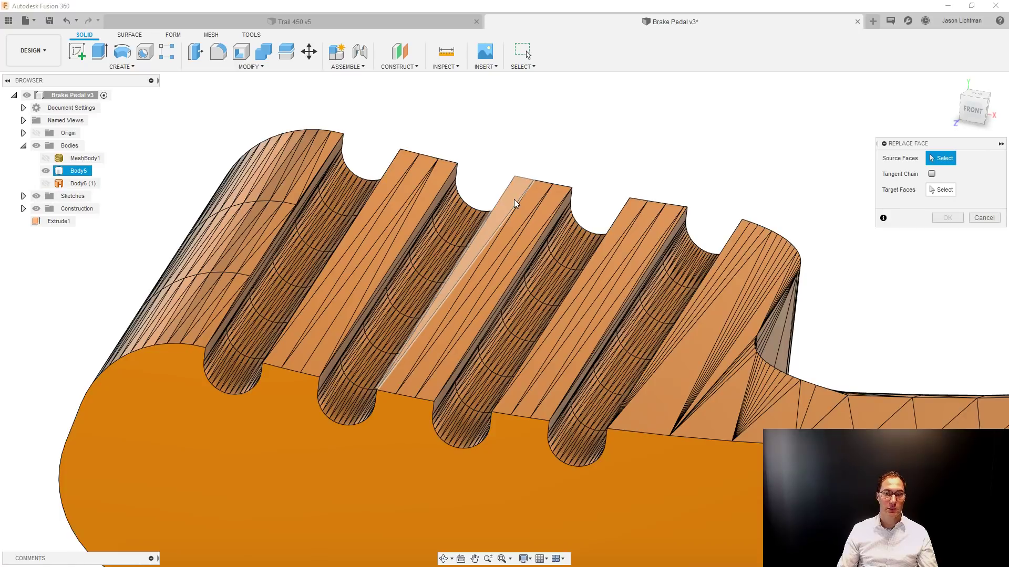
{"action": "left_click", "coordinate": [512, 206]}
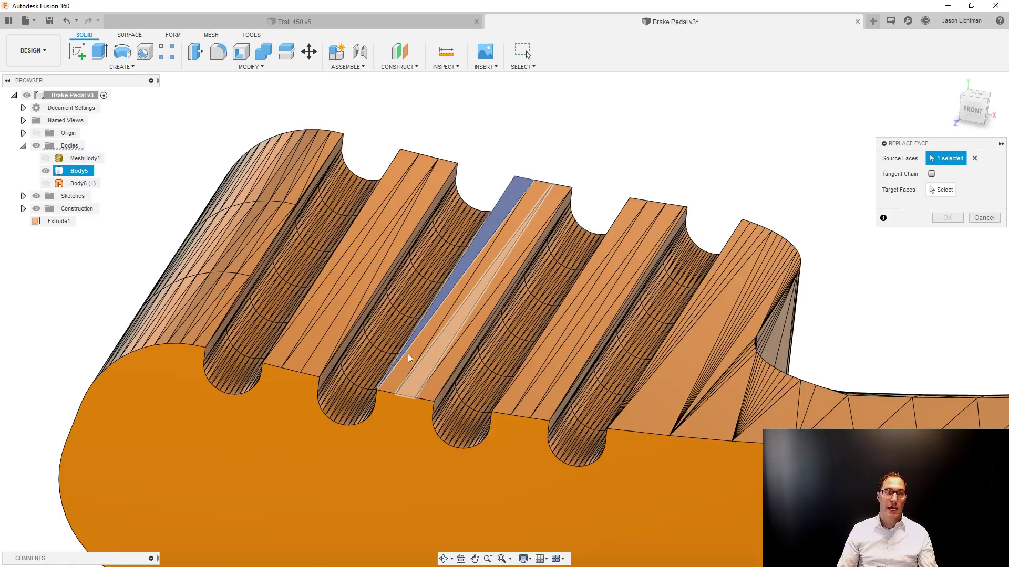
{"action": "scroll", "coordinate": [410, 375], "scroll_direction": "up", "scroll_amount": 3}
{"action": "left_click", "coordinate": [418, 387]}
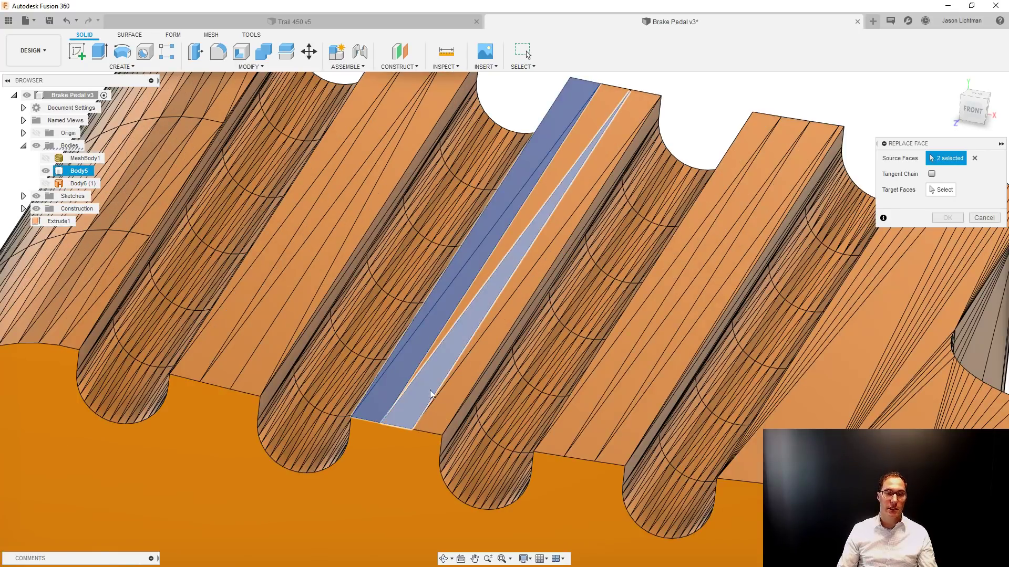
{"action": "left_click", "coordinate": [479, 345]}
{"action": "left_click", "coordinate": [617, 128]}
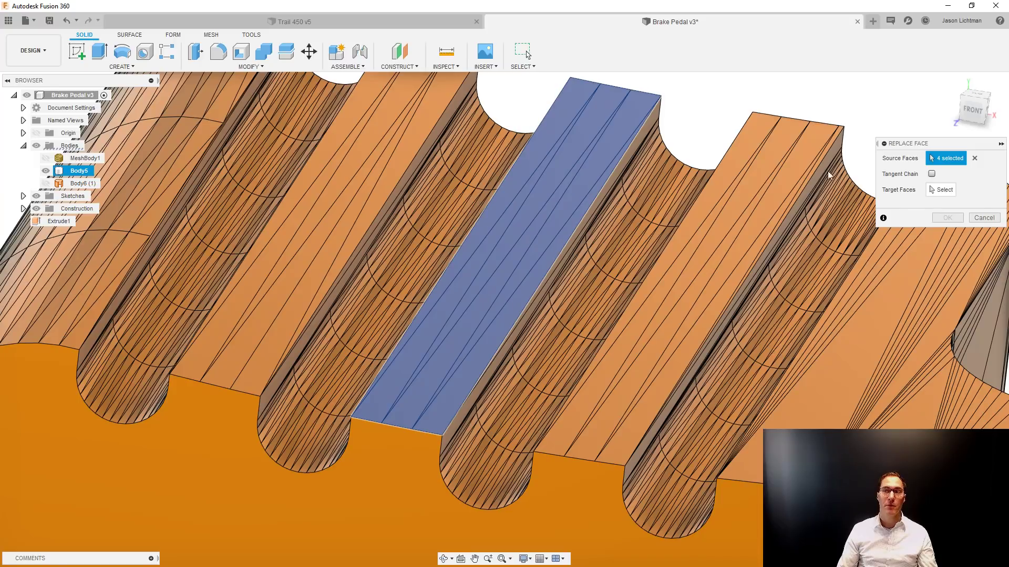
{"action": "left_click", "coordinate": [948, 191]}
{"action": "scroll", "coordinate": [619, 189], "scroll_direction": "down", "scroll_amount": 5}
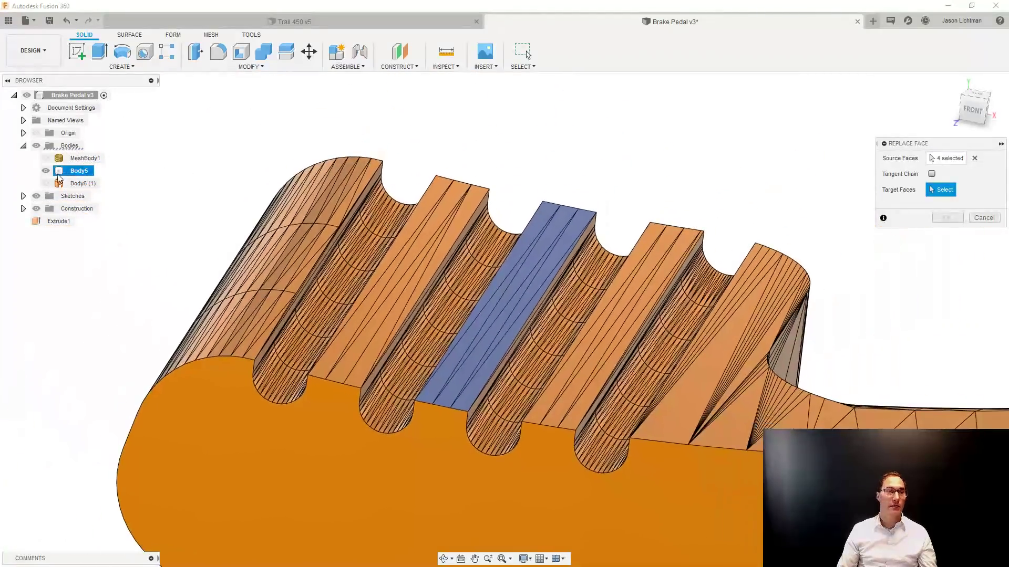
{"action": "left_click", "coordinate": [46, 184]}
{"action": "scroll", "coordinate": [635, 126], "scroll_direction": "down", "scroll_amount": 1}
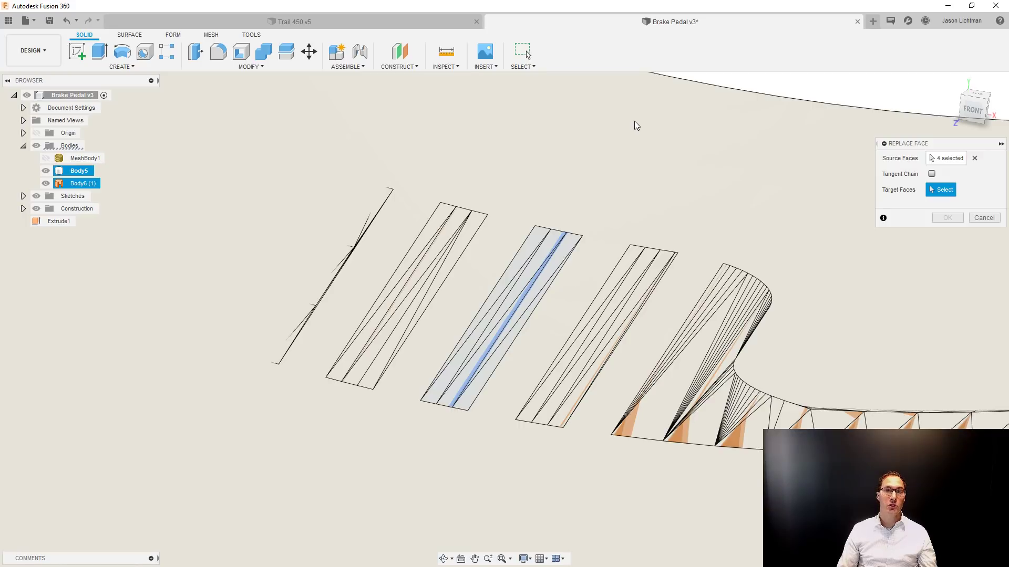
{"action": "left_click", "coordinate": [636, 126]}
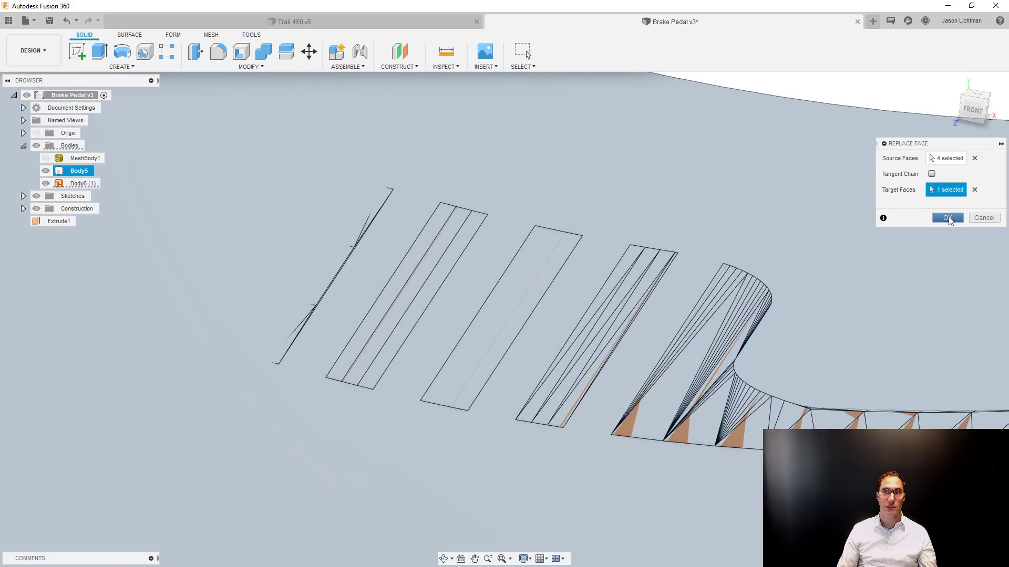
{"action": "left_click", "coordinate": [947, 218]}
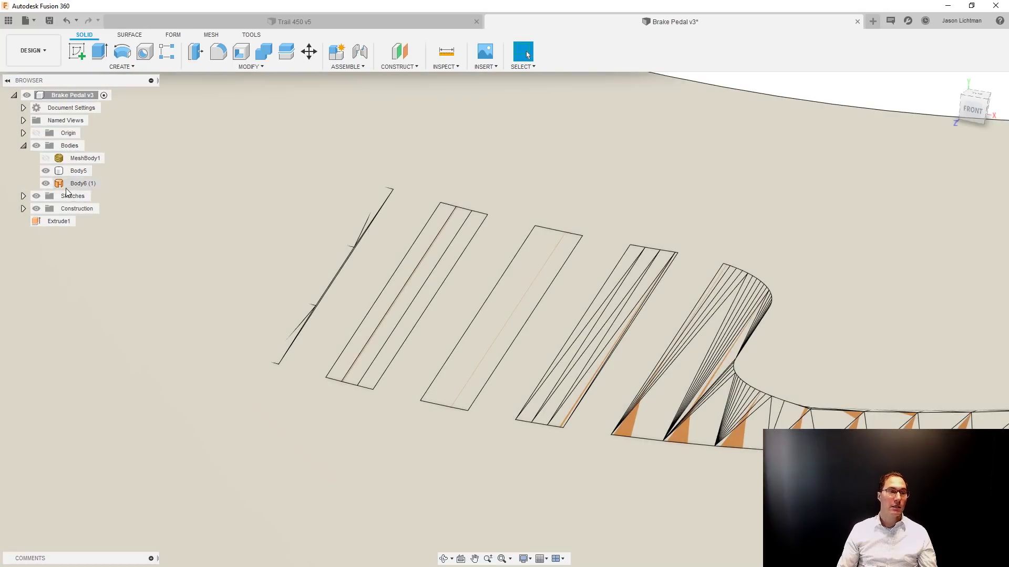
Hide the extruded surface body and check the middle ridge's top face by selecting it.
{"action": "left_click", "coordinate": [53, 185]}
{"action": "left_click", "coordinate": [51, 184]}
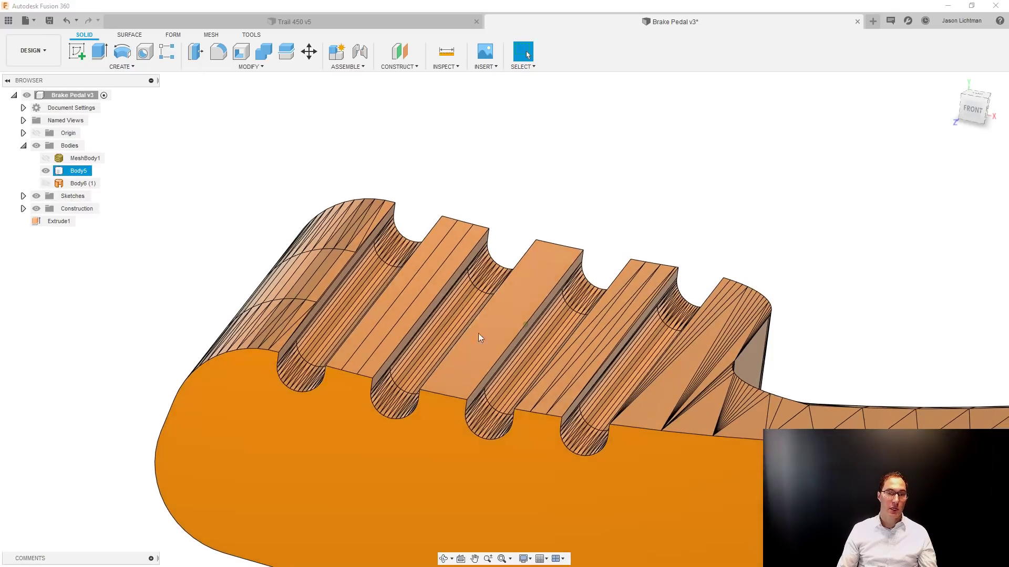
{"action": "left_click", "coordinate": [547, 270]}
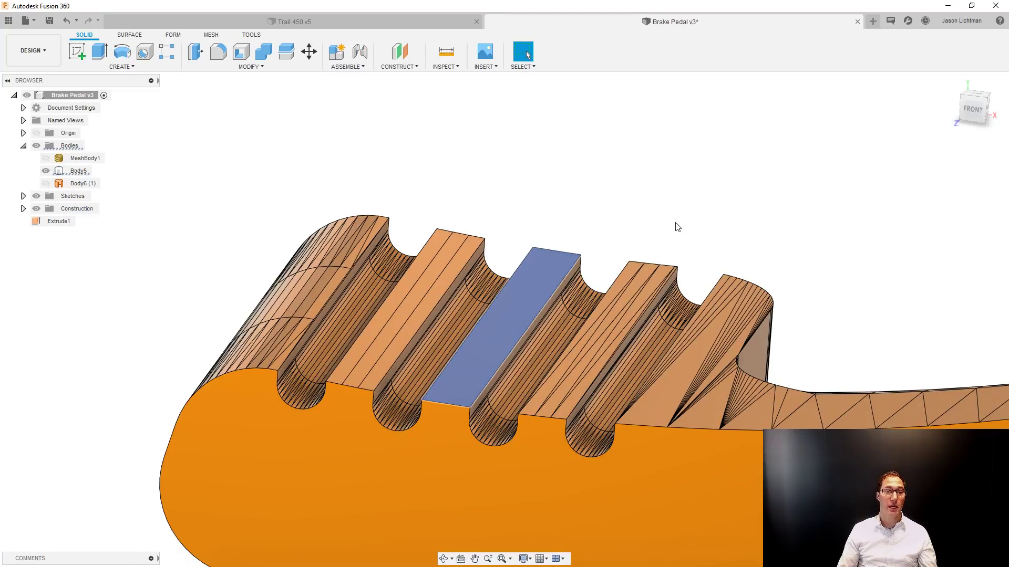
{"action": "left_click", "coordinate": [412, 153]}
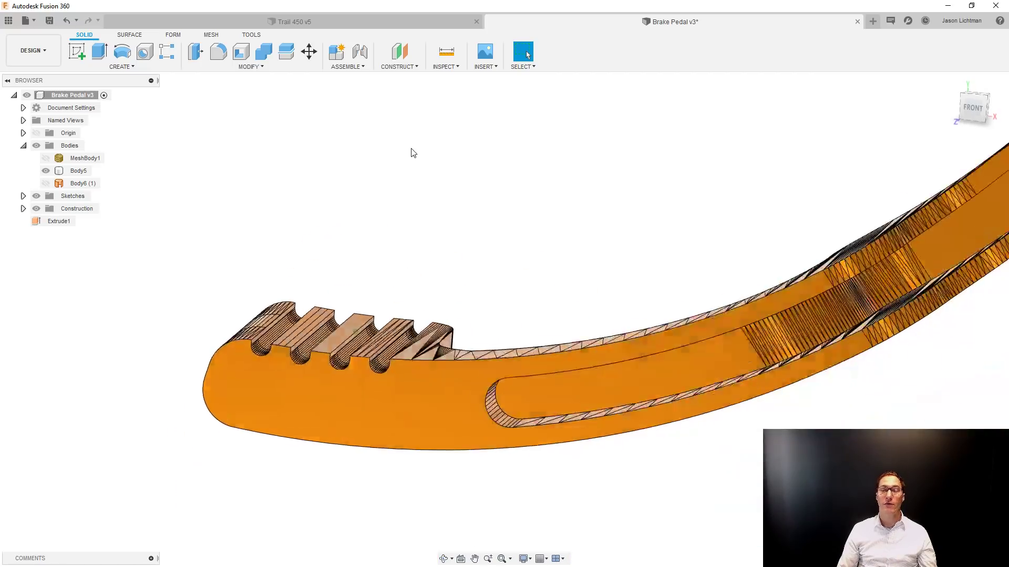
Create a sketch on the arm's flat front face and project three vertices of the faceted round hole's edge.
{"action": "scroll", "coordinate": [835, 420], "scroll_direction": "up", "scroll_amount": 5}
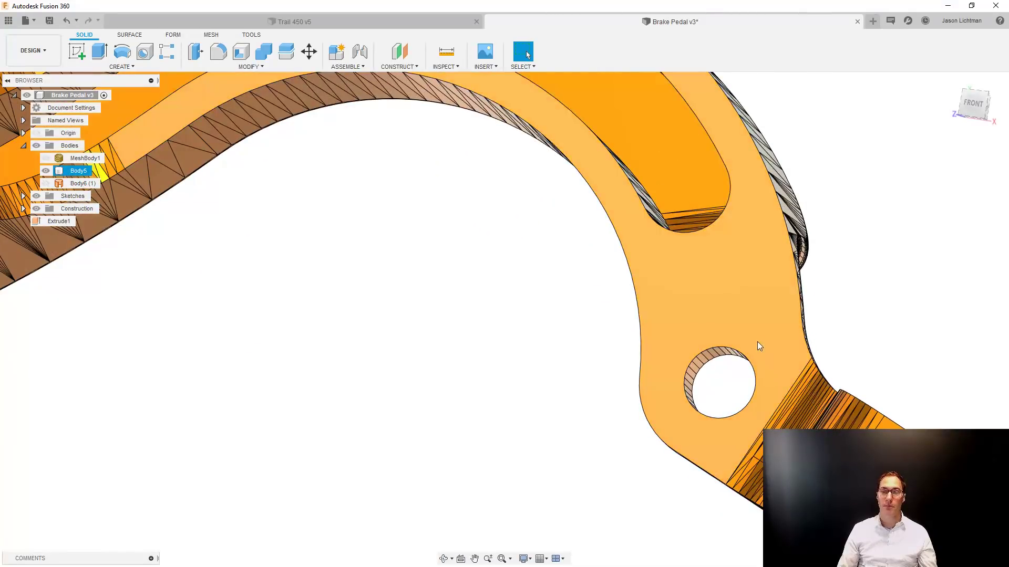
{"action": "left_click", "coordinate": [758, 342]}
{"action": "right_click", "coordinate": [758, 342]}
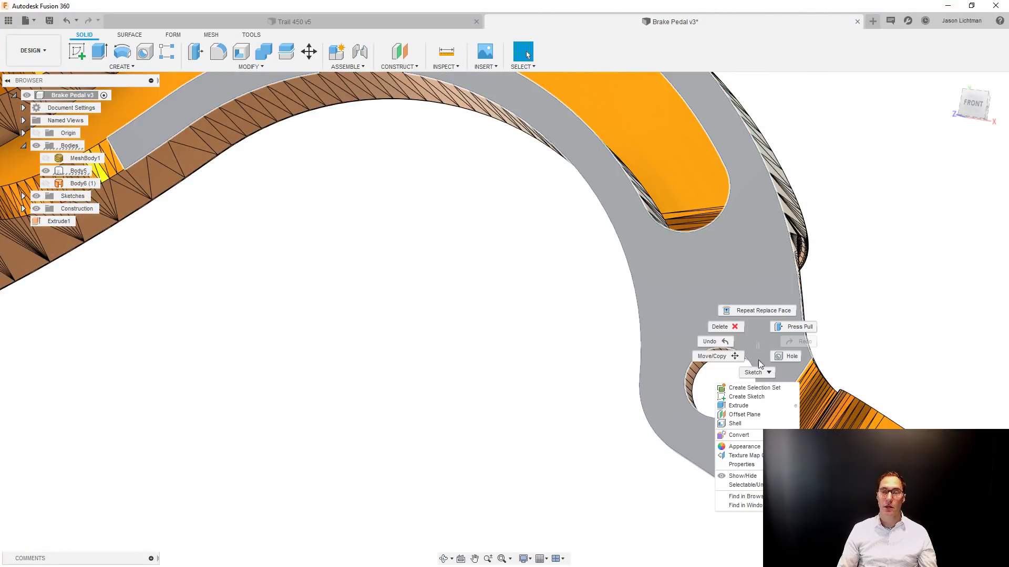
{"action": "left_click", "coordinate": [758, 397]}
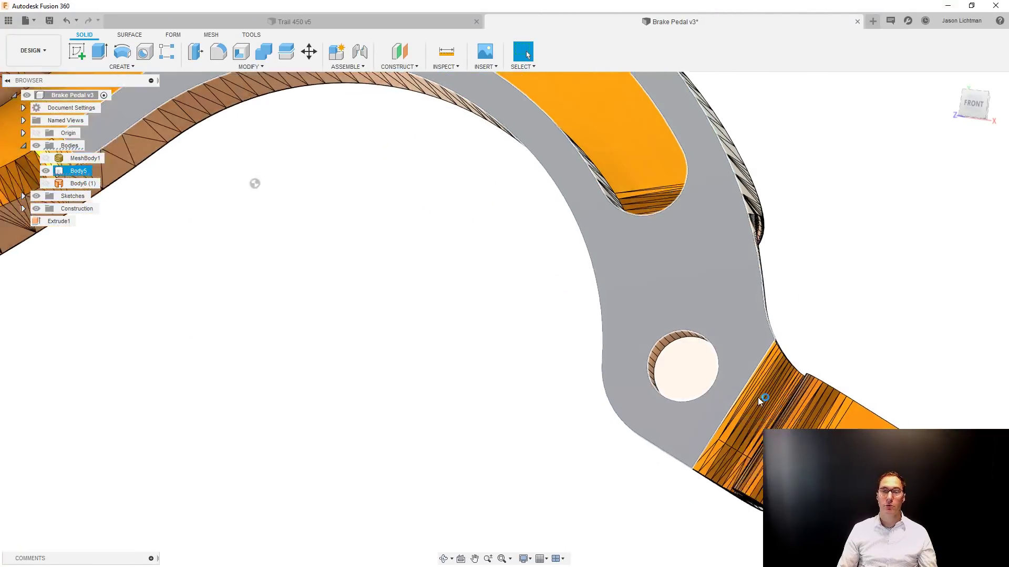
{"action": "key", "text": "p"}
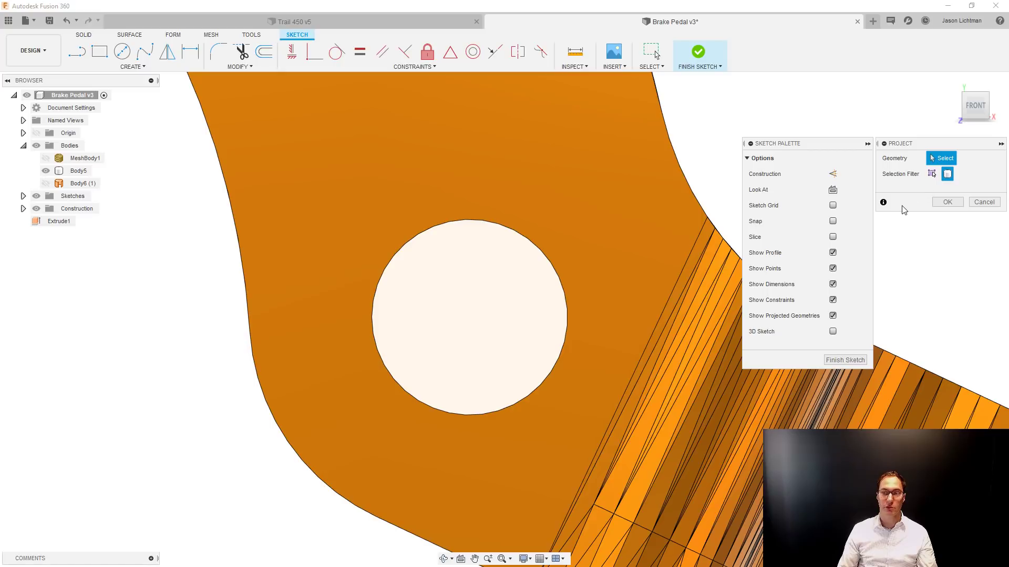
{"action": "left_click", "coordinate": [932, 174]}
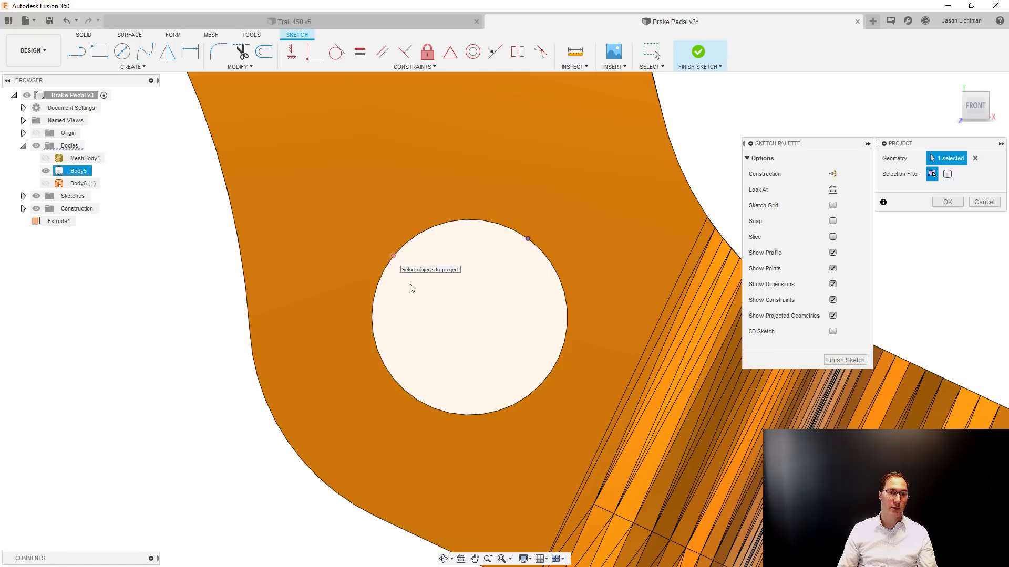
{"action": "left_click", "coordinate": [481, 415]}
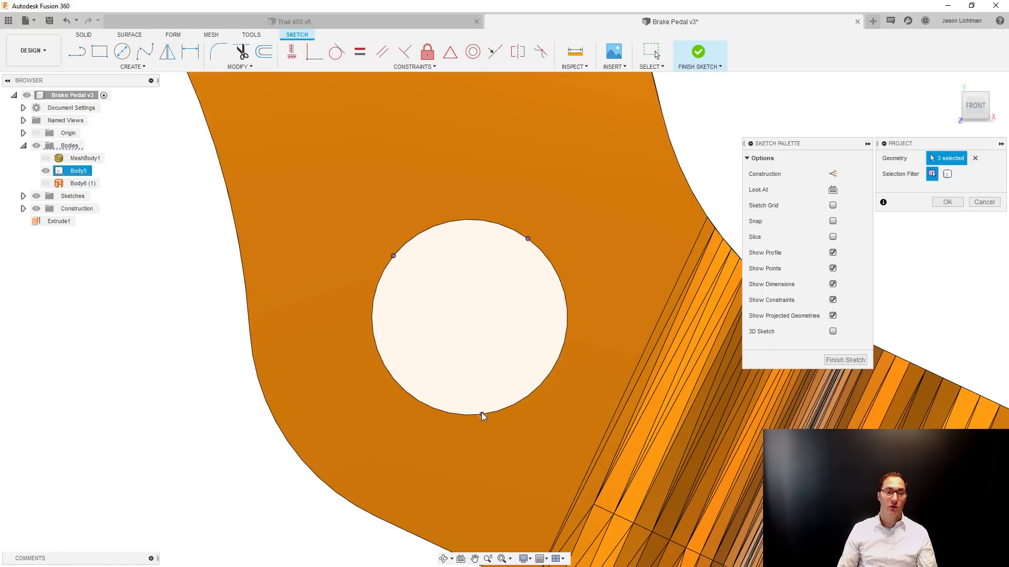
{"action": "key", "text": "Return"}
Sketch a free circle inside the faceted hole, smaller than the hole and clear of the three projected points.
{"action": "key", "text": "c"}
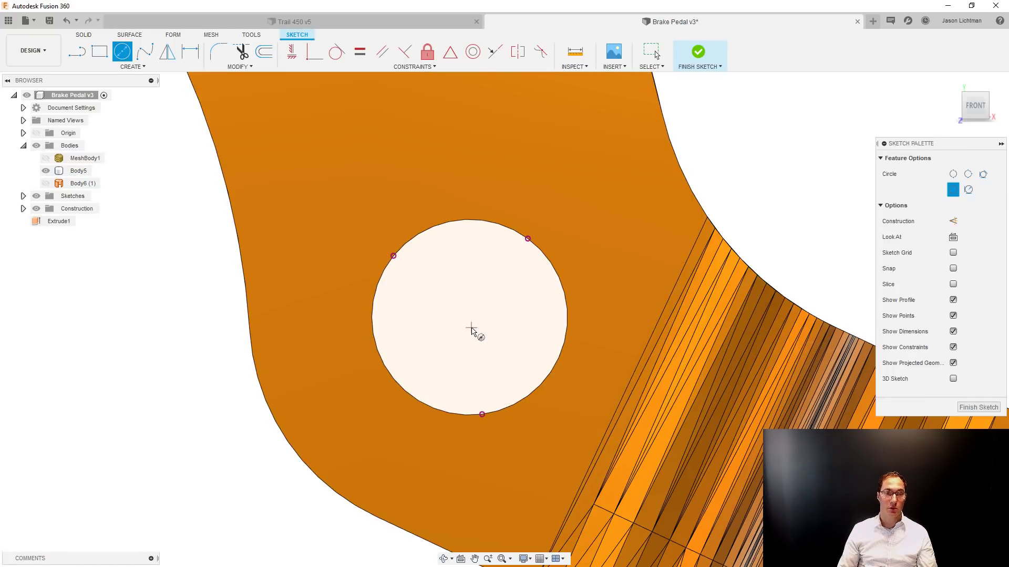
{"action": "left_click", "coordinate": [471, 327]}
{"action": "left_click", "coordinate": [485, 279]}
{"action": "key", "text": "Escape"}
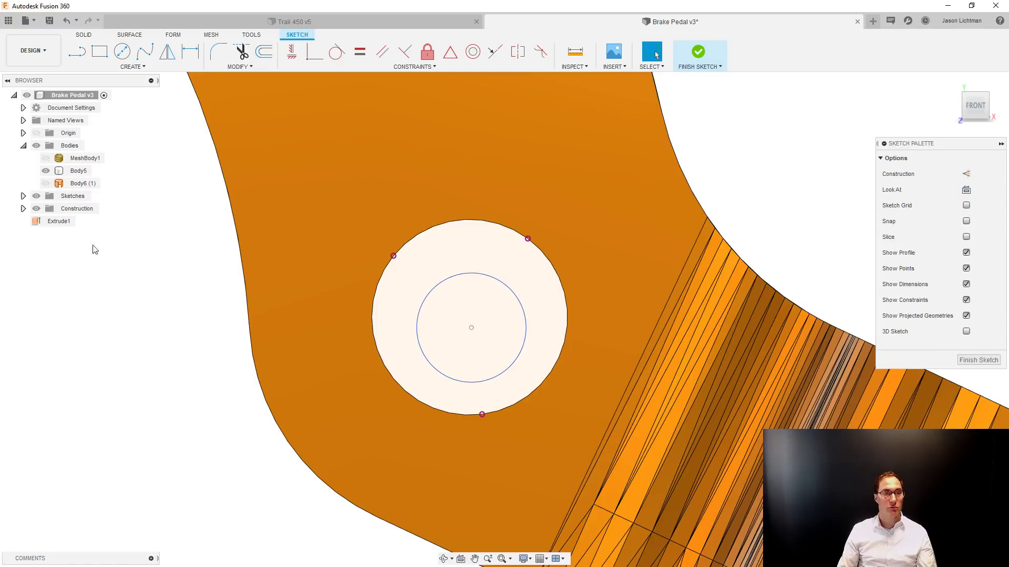
Hide the solid body and constrain the free circle coincident to the three projected hole points.
{"action": "left_click", "coordinate": [45, 183]}
{"action": "left_click", "coordinate": [46, 171]}
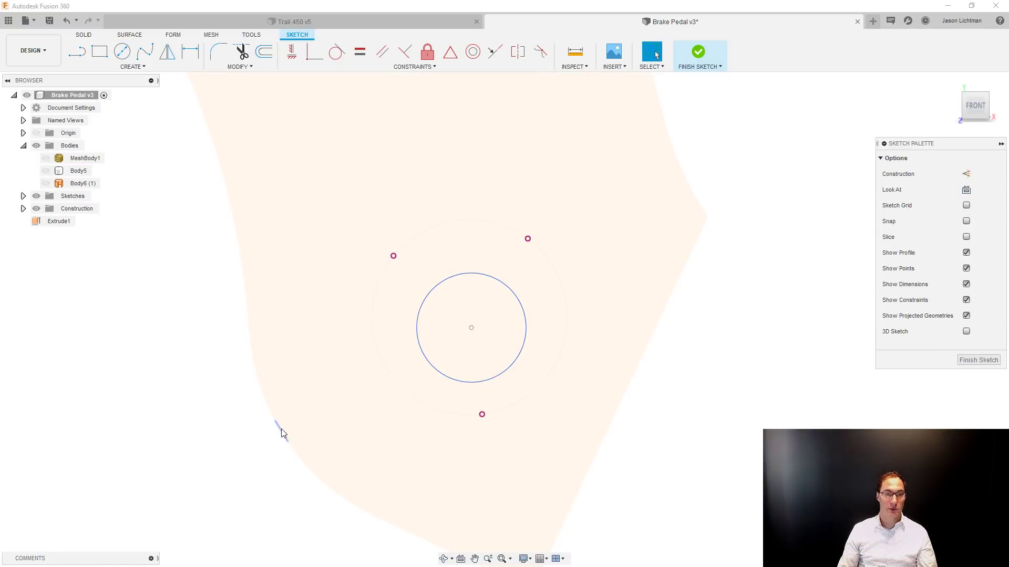
{"action": "left_click", "coordinate": [305, 60]}
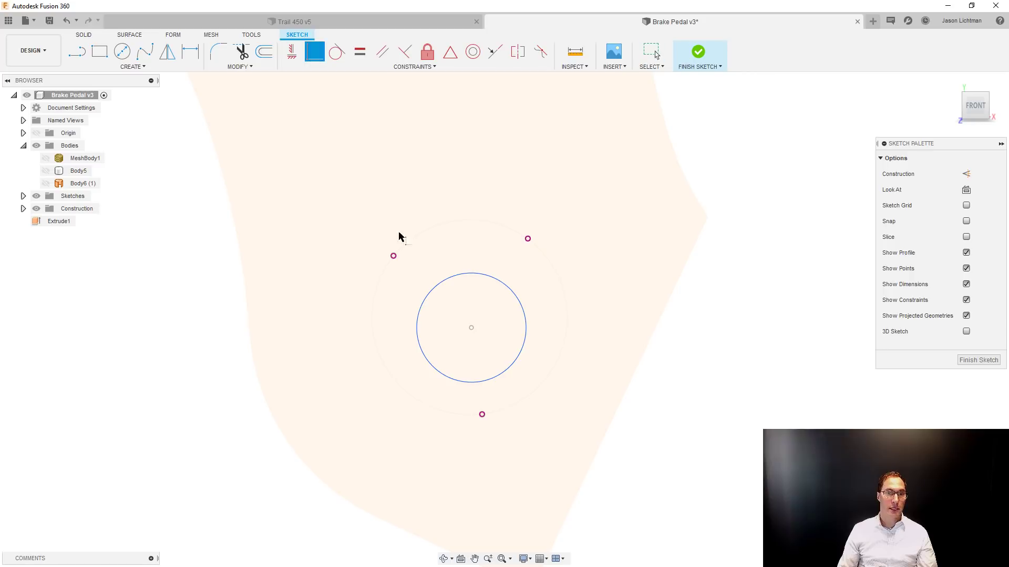
{"action": "left_click", "coordinate": [441, 284]}
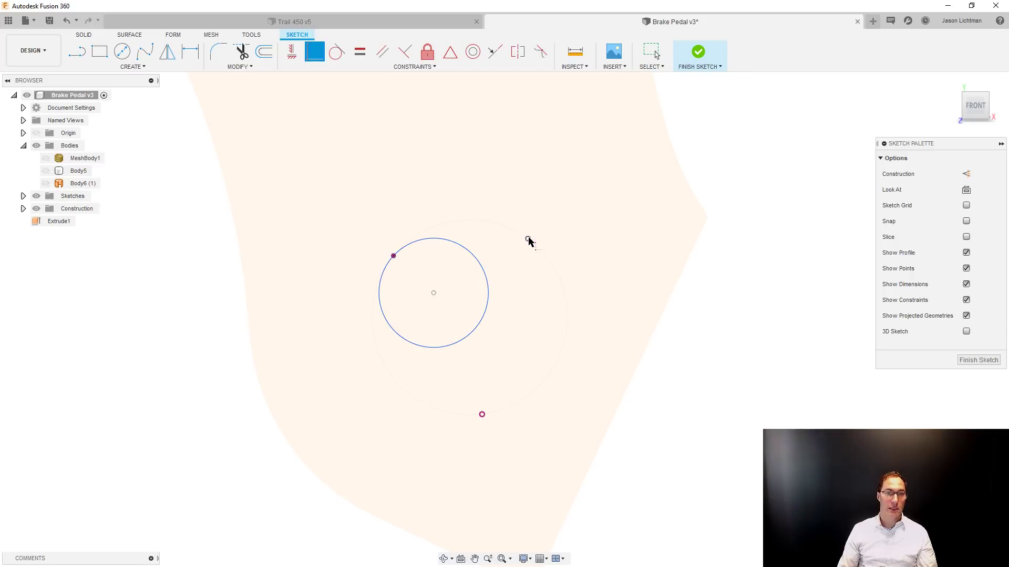
{"action": "left_click", "coordinate": [527, 239]}
{"action": "left_click", "coordinate": [476, 266]}
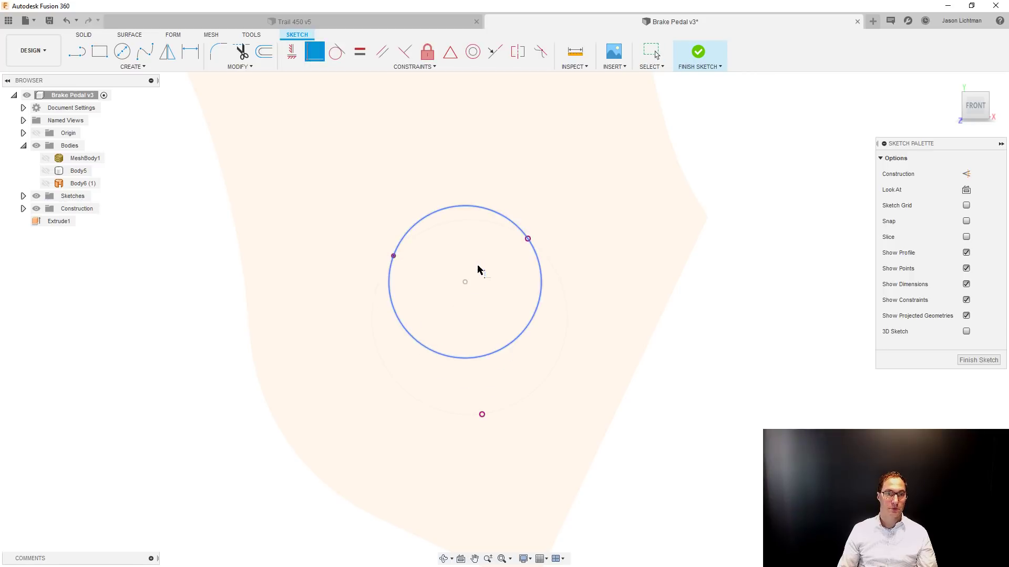
{"action": "left_click", "coordinate": [480, 414]}
{"action": "left_click", "coordinate": [477, 358]}
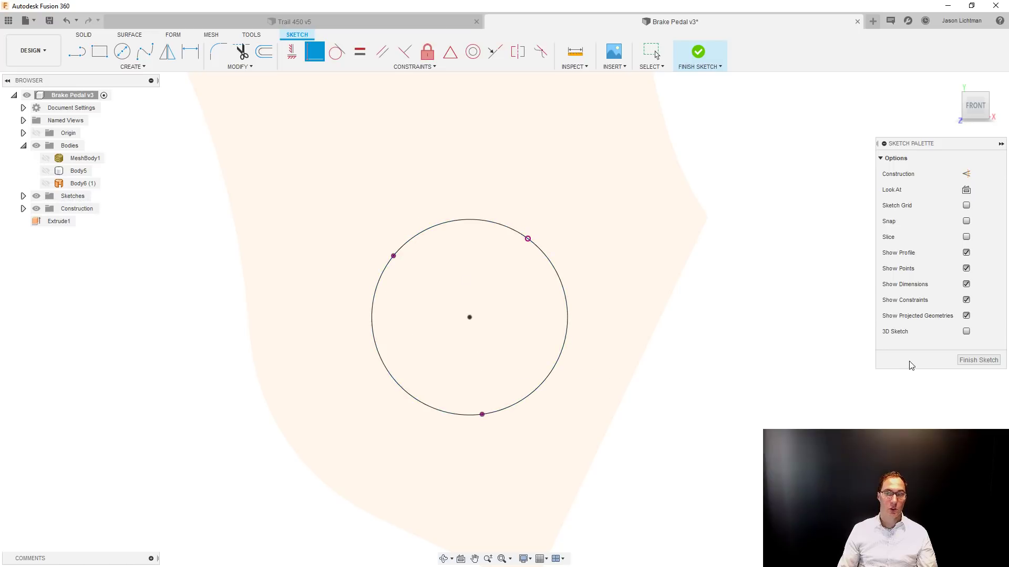
Show the solid body again, compare the constrained circle with the faceted hole, and finish the sketch.
{"action": "left_click", "coordinate": [46, 172]}
{"action": "scroll", "coordinate": [46, 179], "scroll_direction": "down", "scroll_amount": 5}
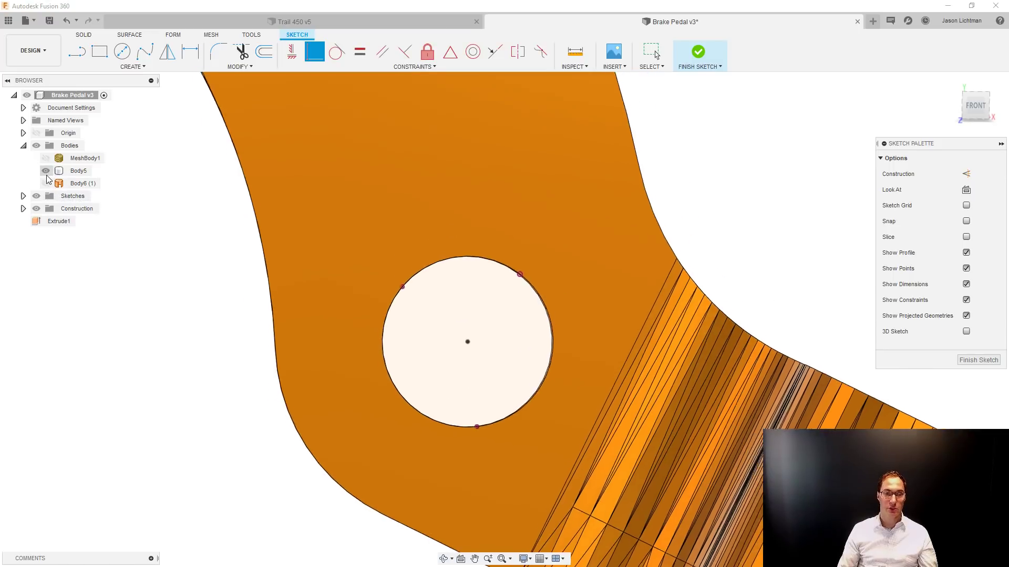
{"action": "middle_click_drag", "start_coordinate": [426, 299], "coordinate": [478, 289], "text": "shift"}
{"action": "left_click", "coordinate": [966, 362]}
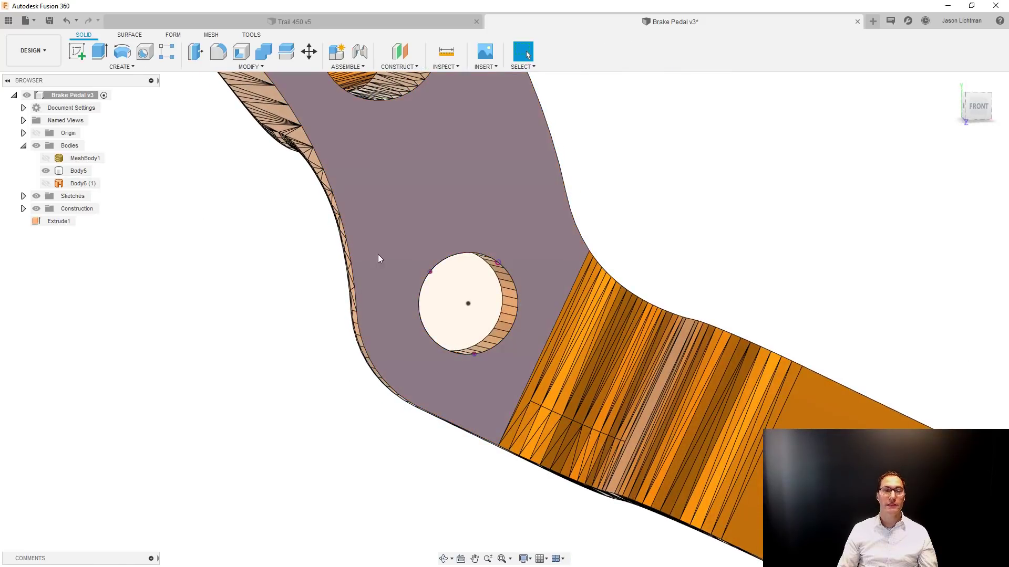
Try to extrude the circle profile about -0.55 in through the arm as a cut.
{"action": "left_click", "coordinate": [459, 285]}
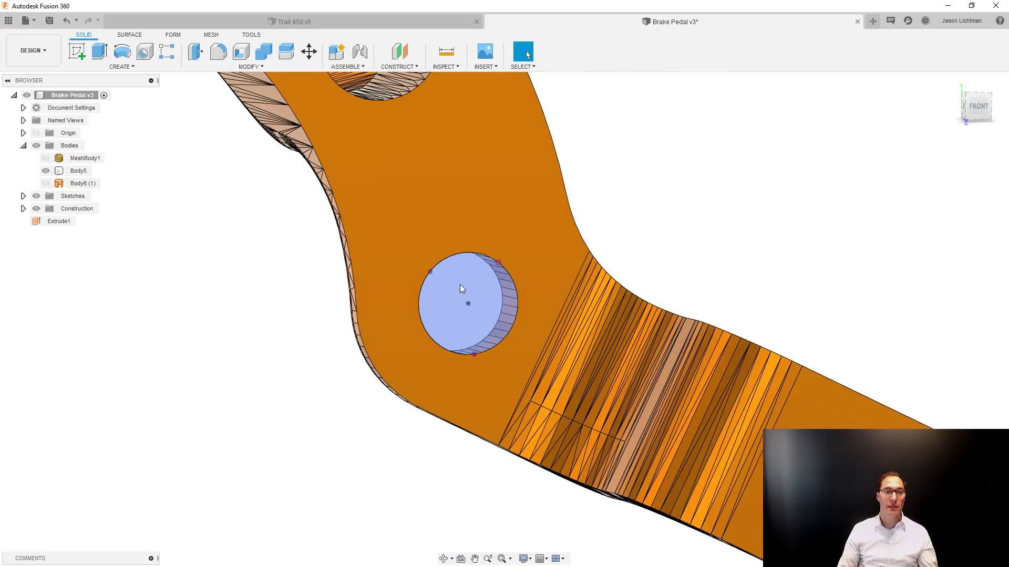
{"action": "left_click", "coordinate": [105, 54]}
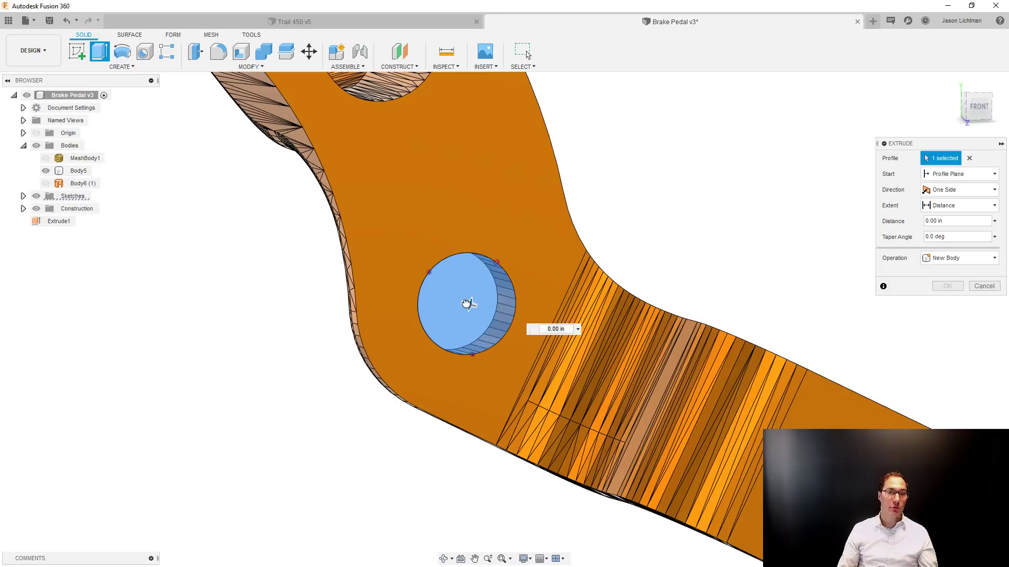
{"action": "left_click_drag", "start_coordinate": [469, 304], "coordinate": [412, 286]}
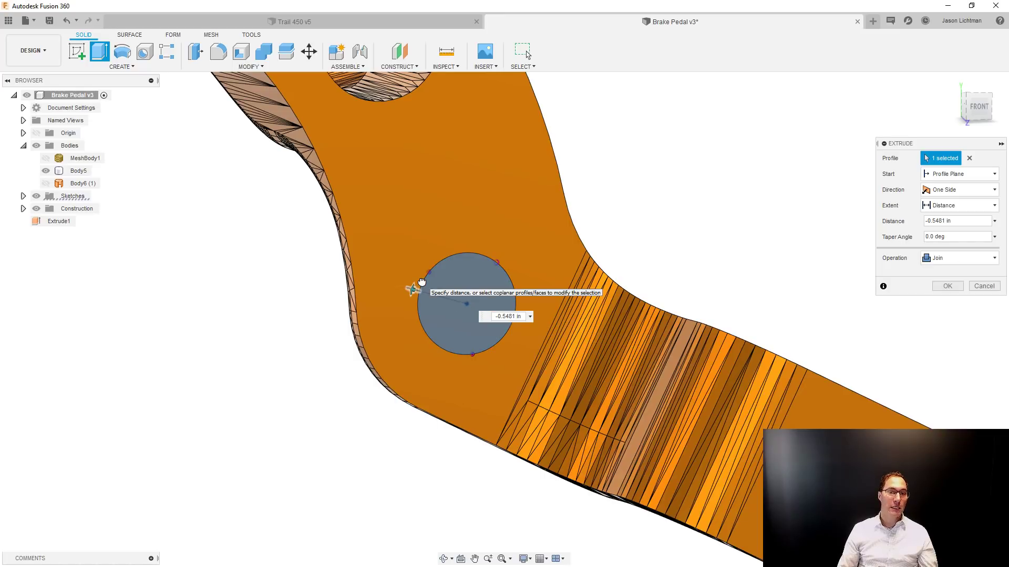
{"action": "left_click", "coordinate": [972, 258]}
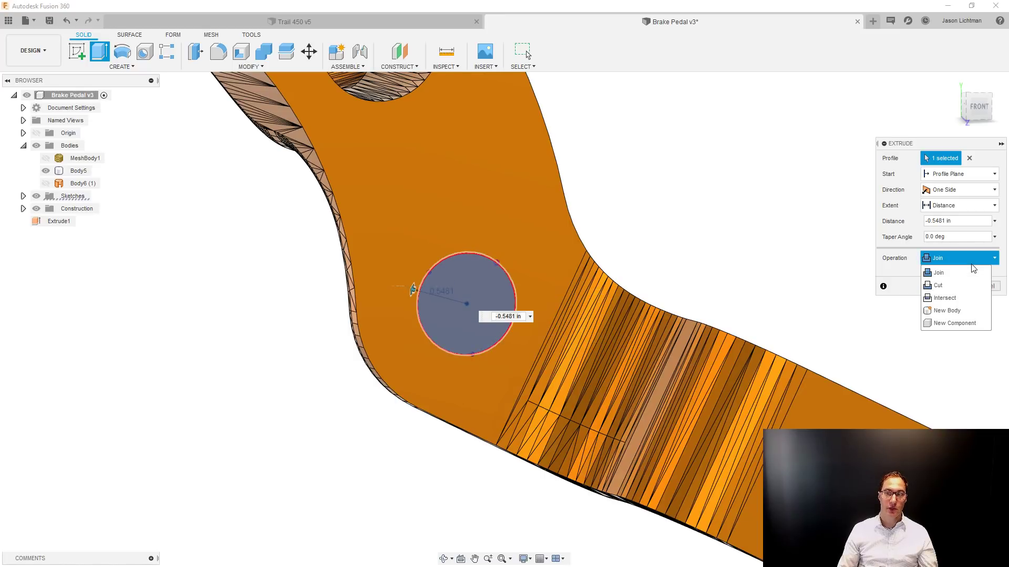
{"action": "left_click", "coordinate": [952, 286]}
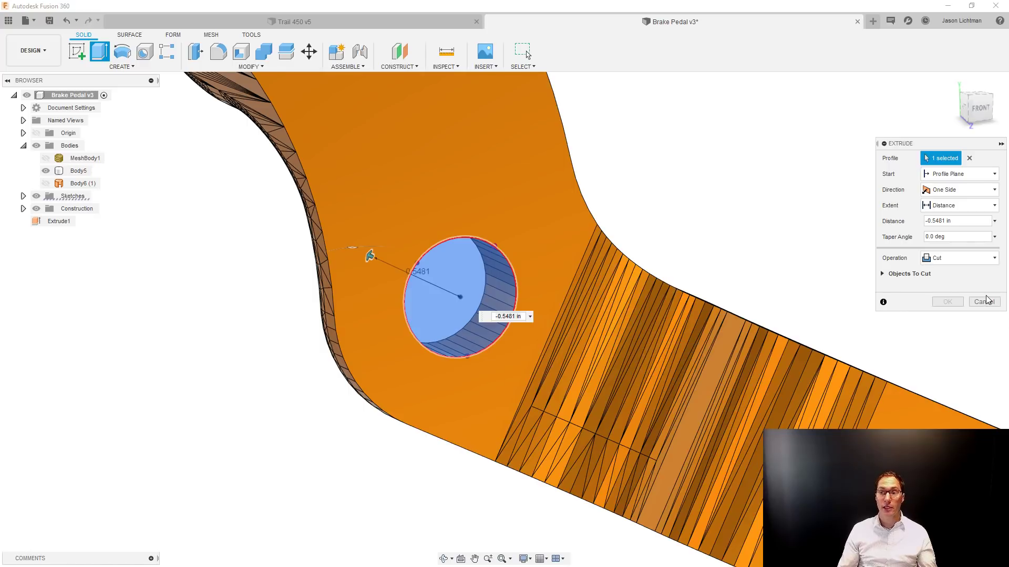
{"action": "left_click", "coordinate": [957, 301]}
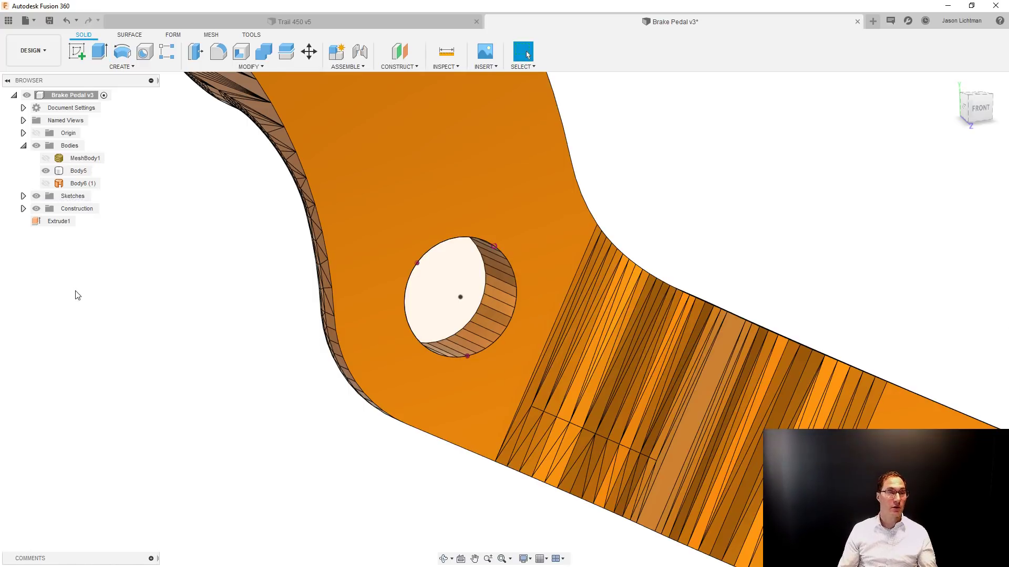
Hide the hole sketch and examine the facets of the round hole's inner wall by selecting several adjacent ones.
{"action": "left_click", "coordinate": [23, 197]}
{"action": "left_click", "coordinate": [49, 247]}
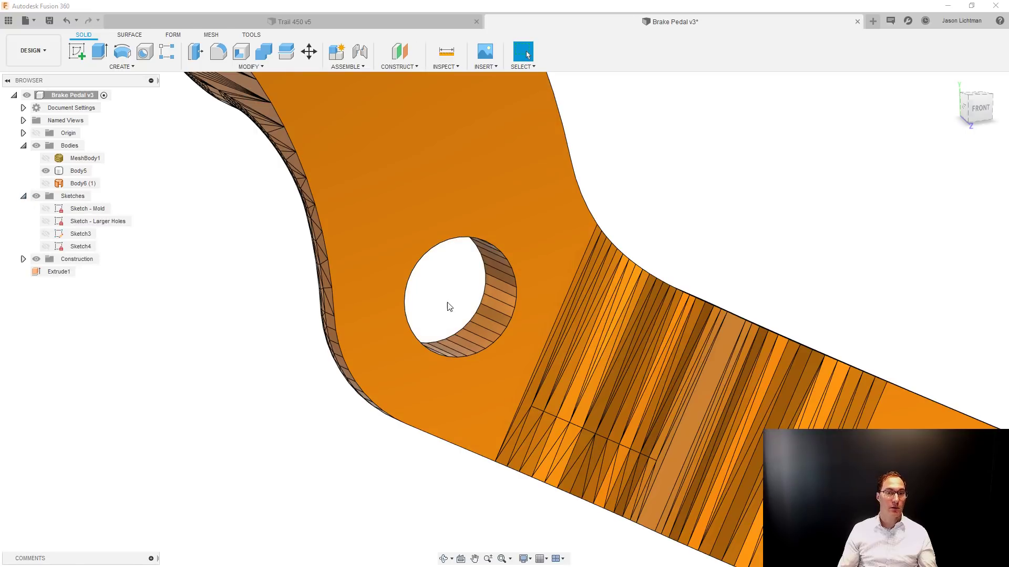
{"action": "scroll", "coordinate": [491, 277], "scroll_direction": "up", "scroll_amount": 4}
{"action": "scroll", "coordinate": [491, 276], "scroll_direction": "down", "scroll_amount": 2}
{"action": "scroll", "coordinate": [490, 277], "scroll_direction": "up", "scroll_amount": 3}
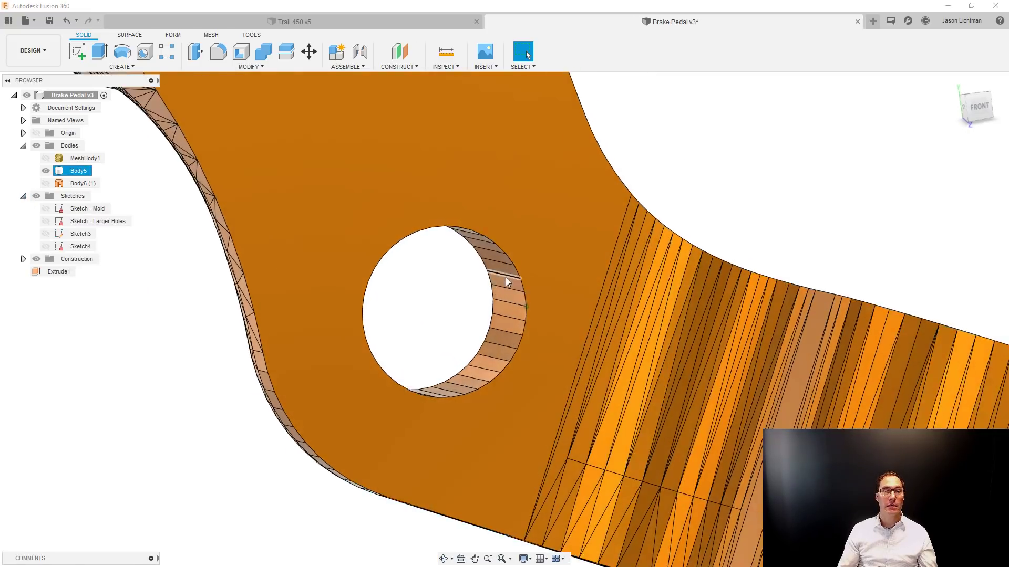
{"action": "left_click", "coordinate": [512, 336]}
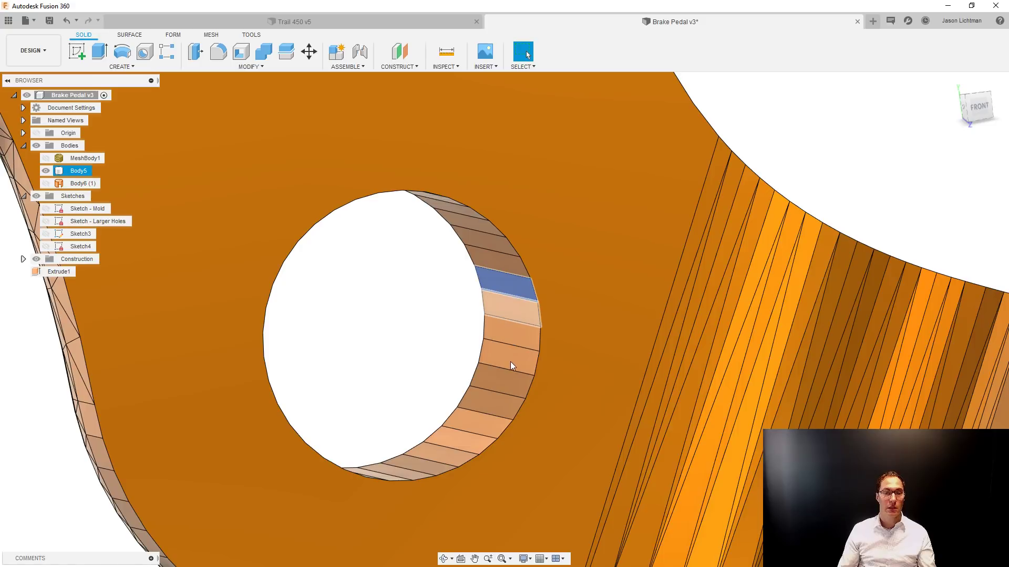
{"action": "left_click", "coordinate": [509, 362], "text": "shift"}
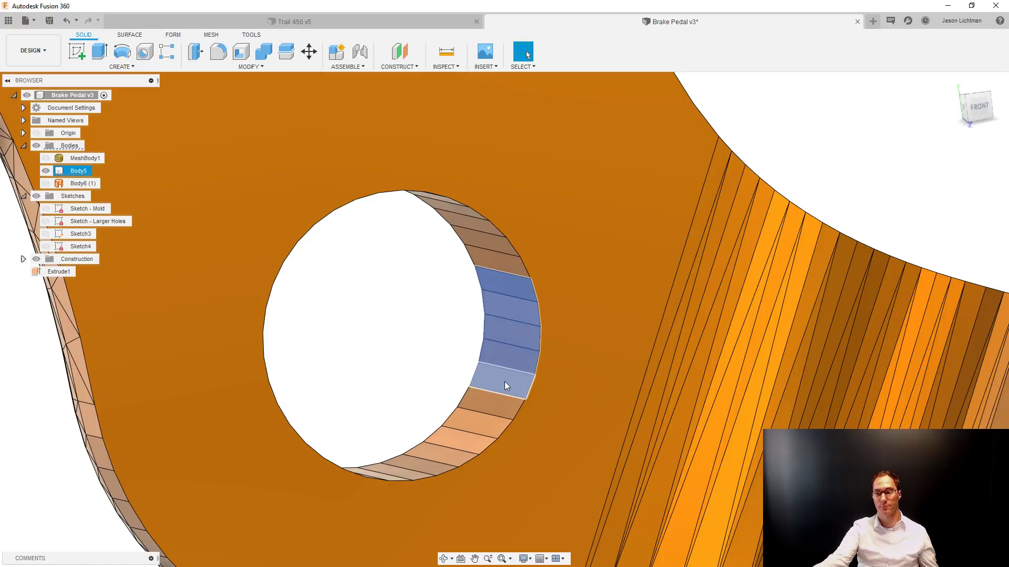
{"action": "scroll", "coordinate": [485, 380], "scroll_direction": "down", "scroll_amount": 2}
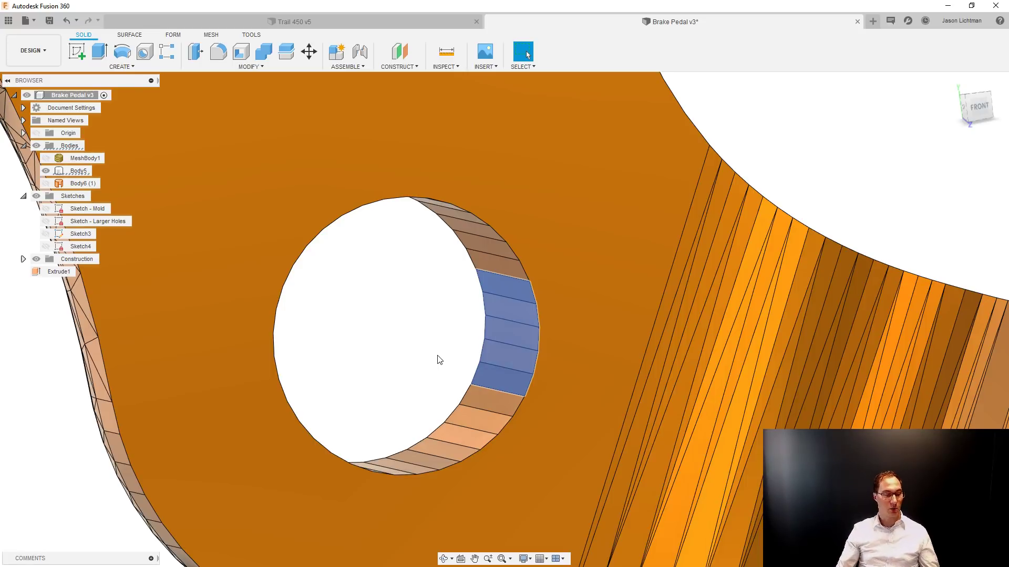
{"action": "left_click", "coordinate": [439, 360]}
{"action": "scroll", "coordinate": [439, 360], "scroll_direction": "down", "scroll_amount": 5}
{"action": "scroll", "coordinate": [437, 356], "scroll_direction": "down", "scroll_amount": 8}
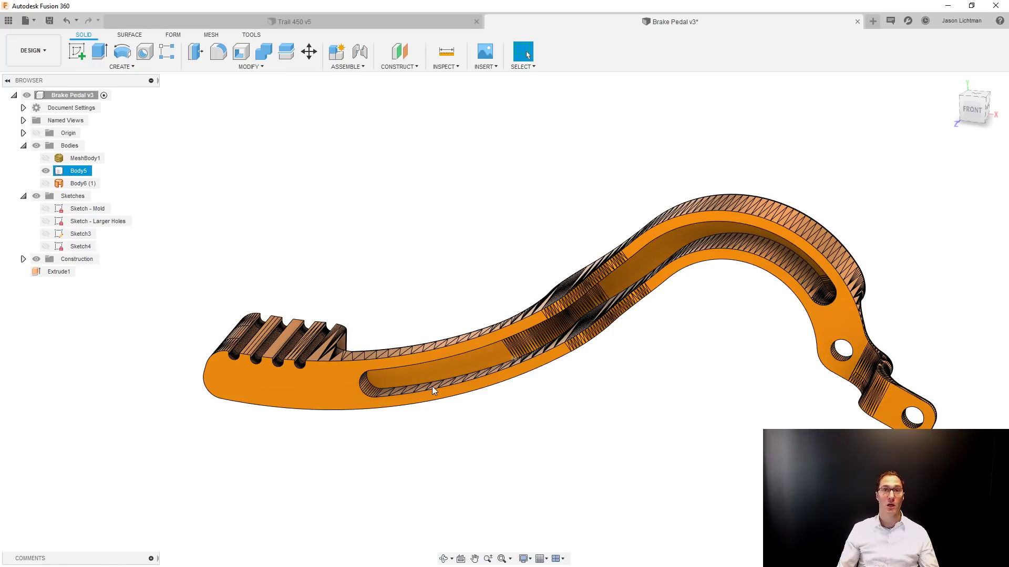
Undo the hole sketch, the face replacement, the surface extrusion and the front facet merges, back to the faceted solid with the arc sketch.
{"action": "left_click", "coordinate": [67, 21]}
{"action": "left_click", "coordinate": [67, 21]}
{"action": "left_click", "coordinate": [66, 21]}
{"action": "left_click", "coordinate": [67, 21]}
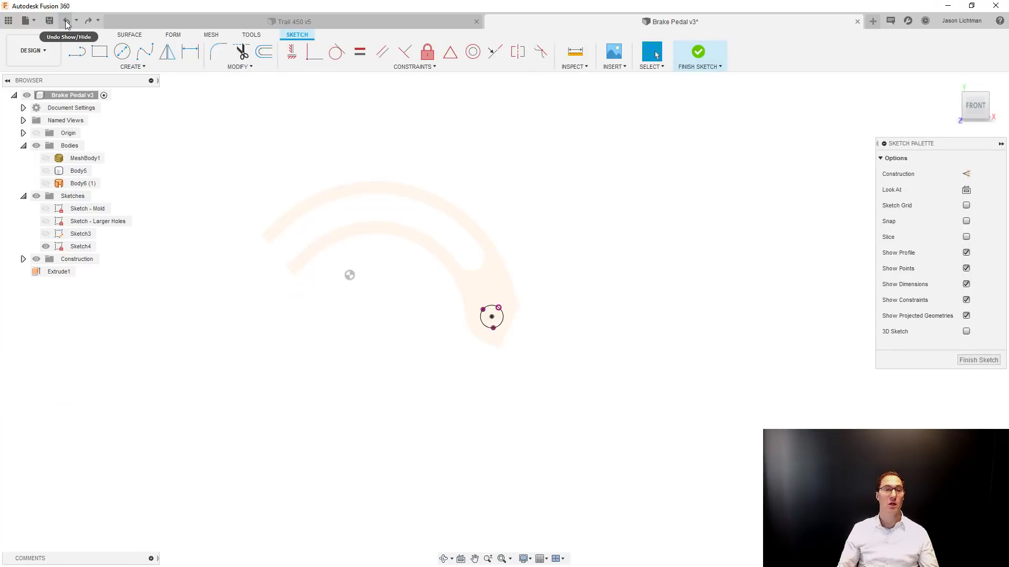
{"action": "left_click", "coordinate": [67, 21]}
{"action": "left_click", "coordinate": [66, 21]}
{"action": "left_click", "coordinate": [66, 21]}
{"action": "left_click", "coordinate": [67, 21]}
{"action": "left_click", "coordinate": [66, 21]}
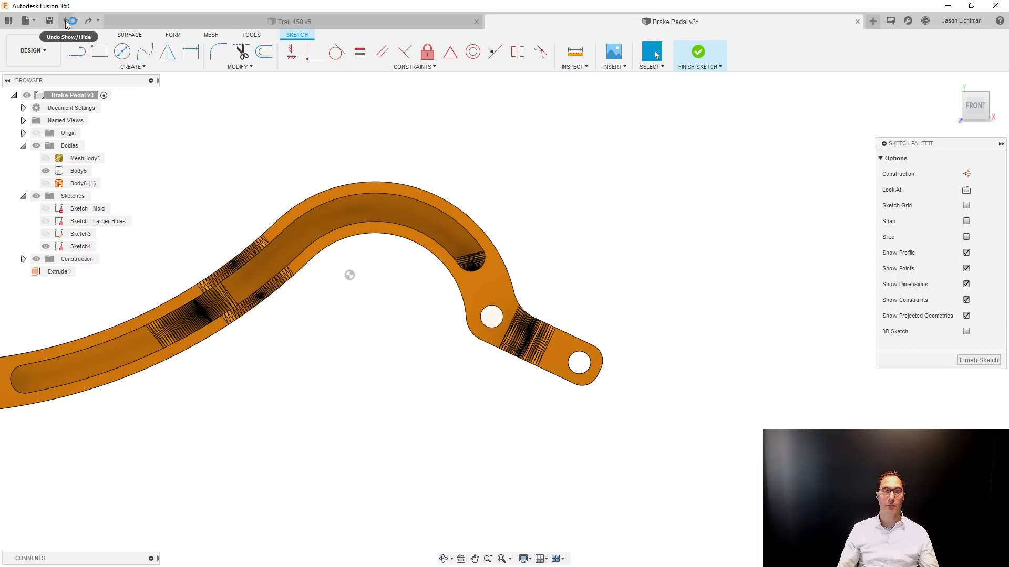
{"action": "left_click", "coordinate": [67, 21]}
{"action": "left_click", "coordinate": [67, 21]}
{"action": "left_click", "coordinate": [66, 22]}
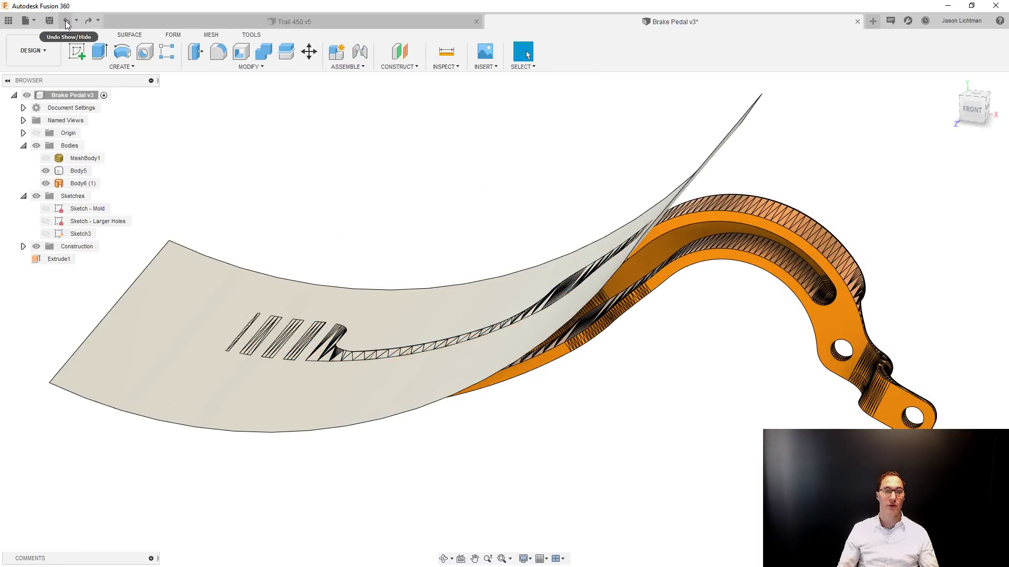
{"action": "left_click", "coordinate": [67, 21]}
{"action": "left_click", "coordinate": [67, 21]}
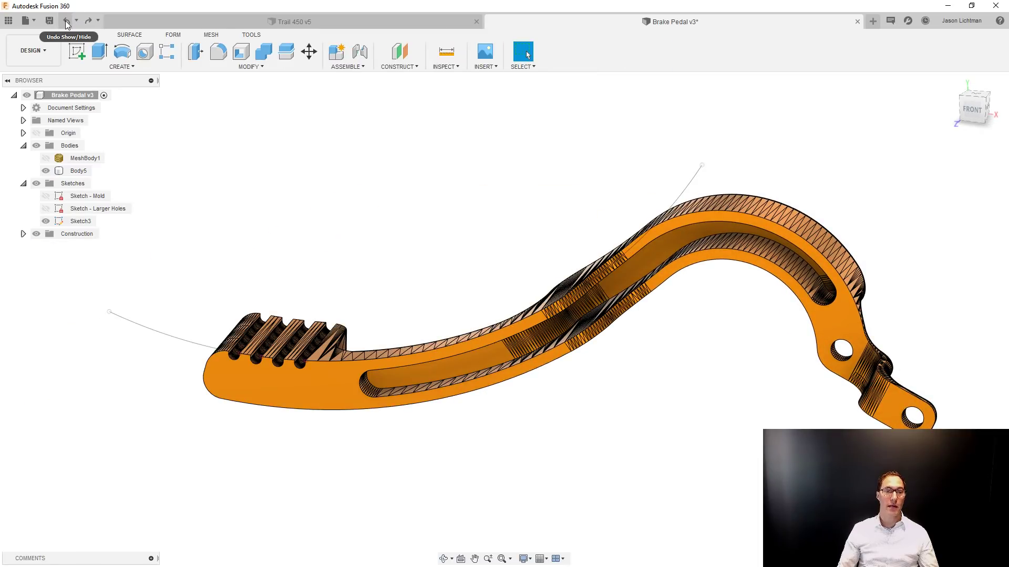
{"action": "left_click", "coordinate": [67, 21]}
{"action": "left_click", "coordinate": [67, 21]}
{"action": "left_click", "coordinate": [67, 21]}
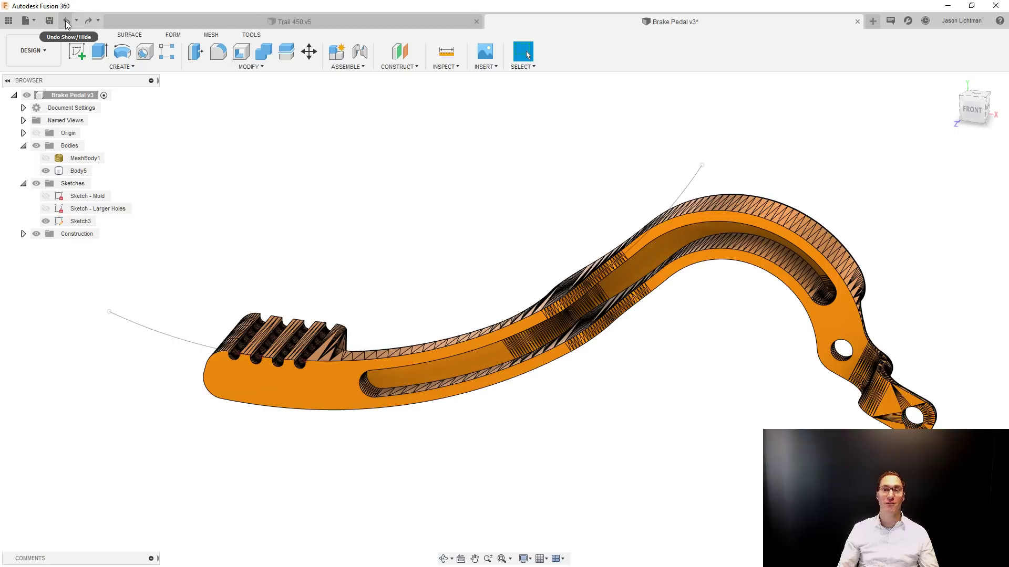
{"action": "left_click", "coordinate": [66, 21]}
{"action": "left_click", "coordinate": [67, 21]}
{"action": "left_click", "coordinate": [66, 21]}
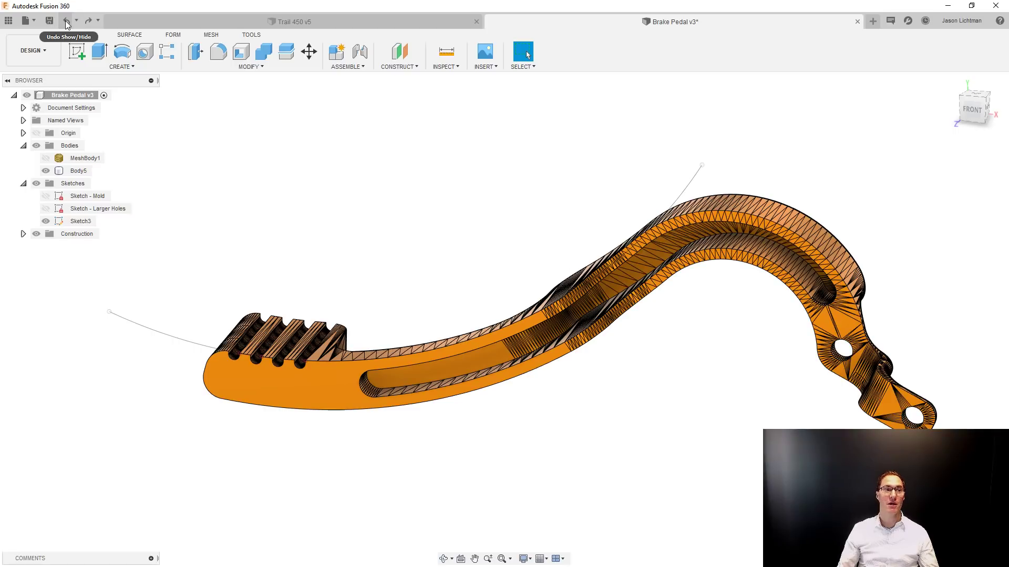
{"action": "left_click", "coordinate": [65, 21]}
{"action": "left_click", "coordinate": [66, 21]}
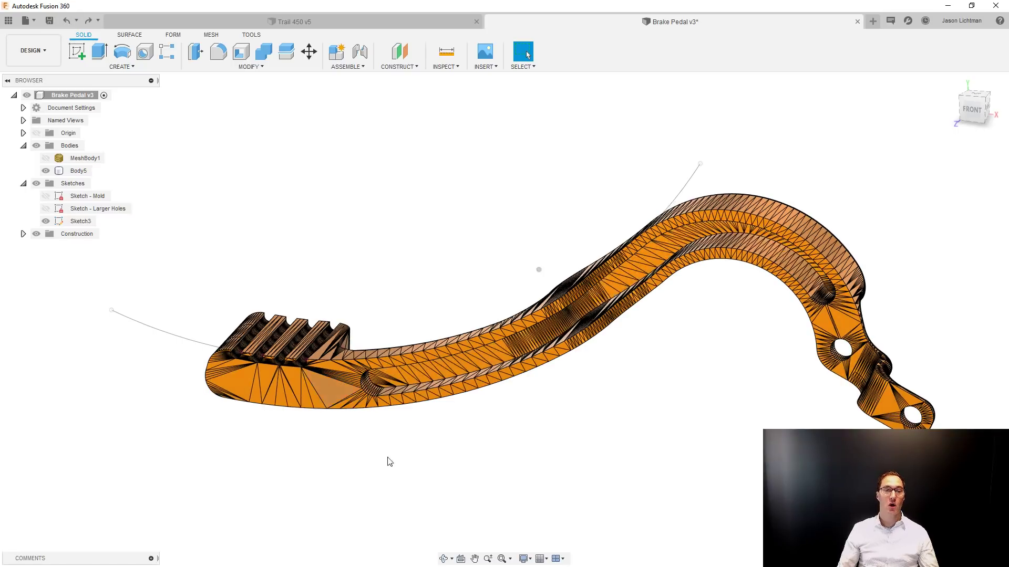
Merge the flat facets of the foot-pad end's front face and of the adjoining recess floor.
{"action": "scroll", "coordinate": [391, 477], "scroll_direction": "up", "scroll_amount": 5}
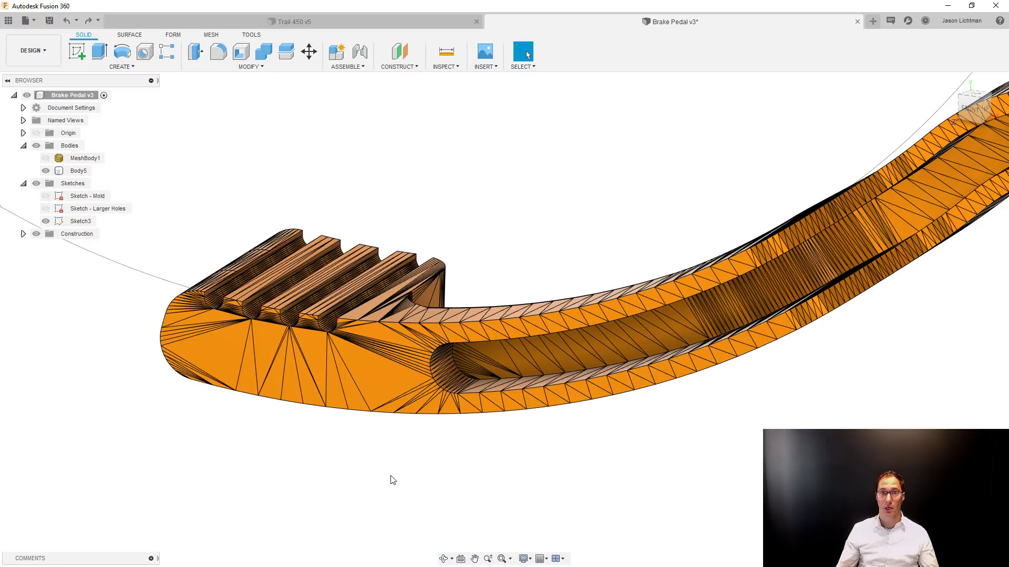
{"action": "left_click", "coordinate": [378, 376]}
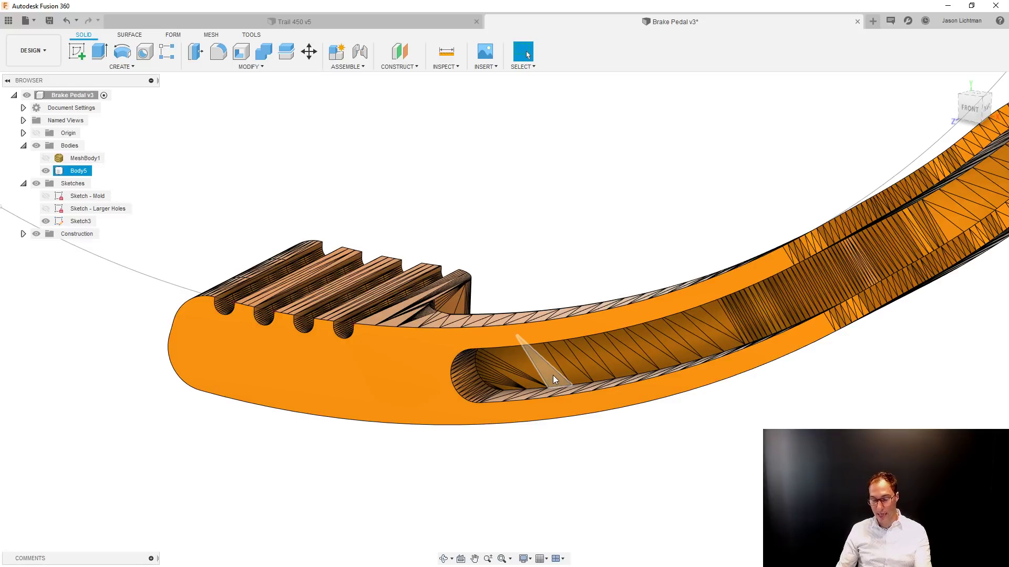
{"action": "key", "text": "Delete"}
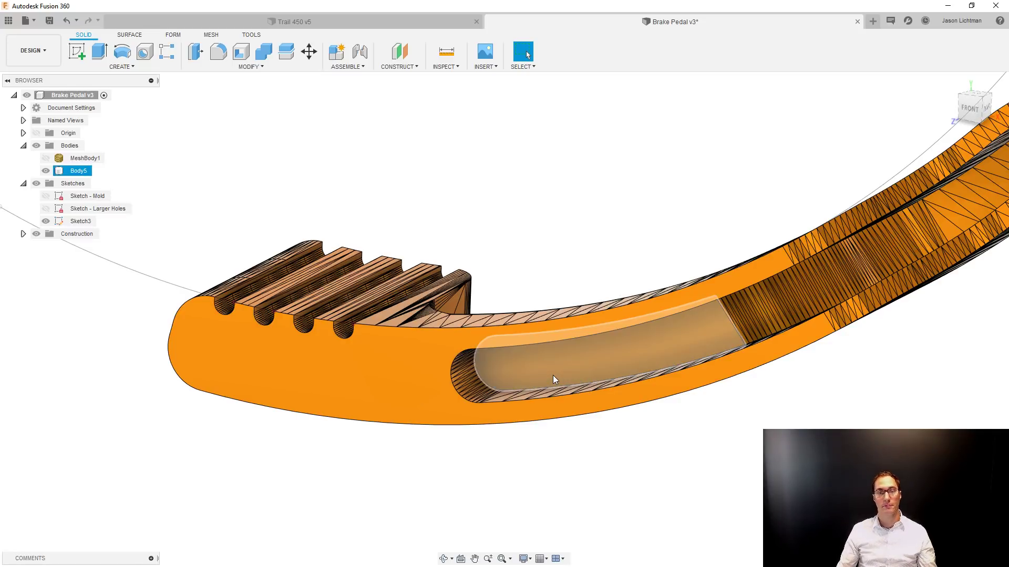
Merge the flat facets of the recess floor along the arm's upper curved section.
{"action": "scroll", "coordinate": [628, 403], "scroll_direction": "down", "scroll_amount": 3}
{"action": "middle_click_drag", "start_coordinate": [628, 403], "coordinate": [604, 386], "text": "shift"}
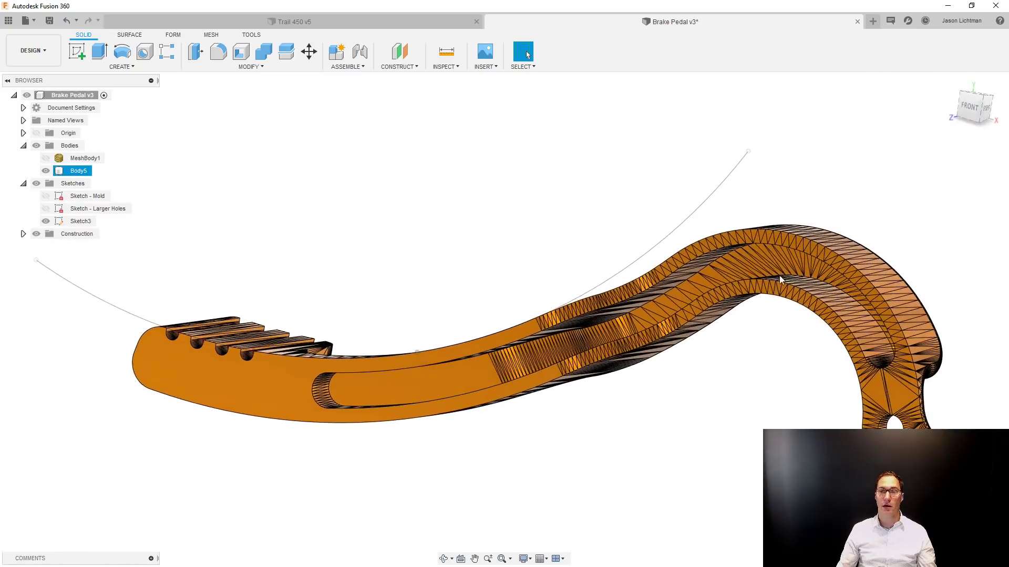
{"action": "scroll", "coordinate": [762, 257], "scroll_direction": "up", "scroll_amount": 5}
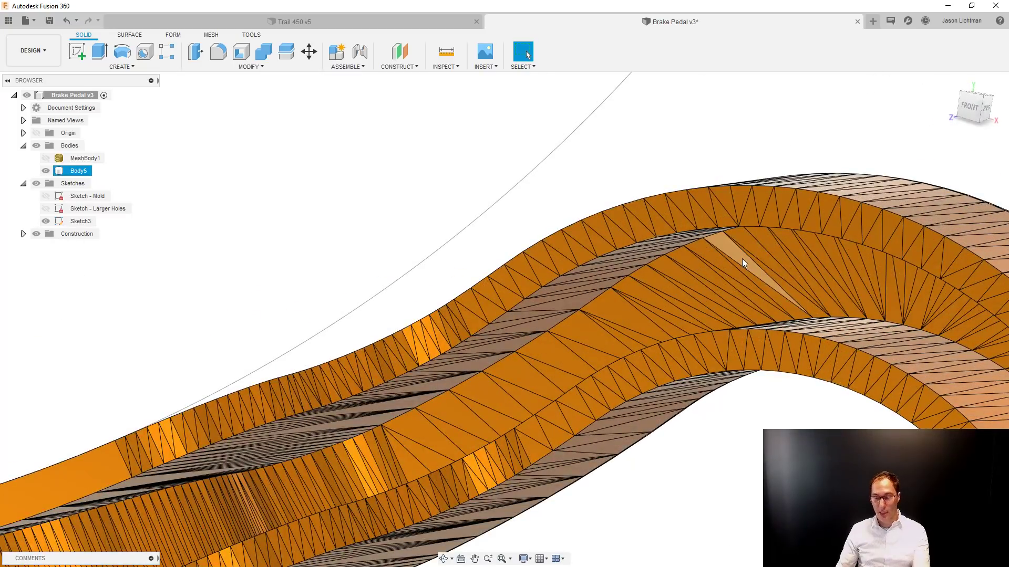
{"action": "left_click", "coordinate": [743, 262]}
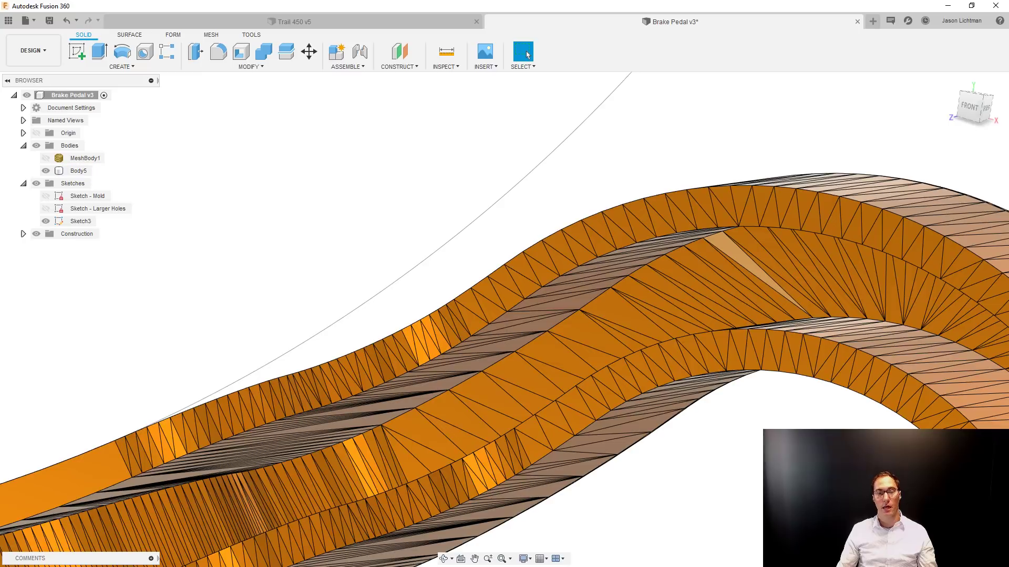
{"action": "key", "text": "Delete"}
Merge the flat facets of the arm's front face around the curved recess and the round hole.
{"action": "scroll", "coordinate": [361, 302], "scroll_direction": "down", "scroll_amount": 4}
{"action": "middle_click_drag", "start_coordinate": [361, 302], "coordinate": [367, 303], "text": "shift"}
{"action": "scroll", "coordinate": [687, 464], "scroll_direction": "up", "scroll_amount": 5}
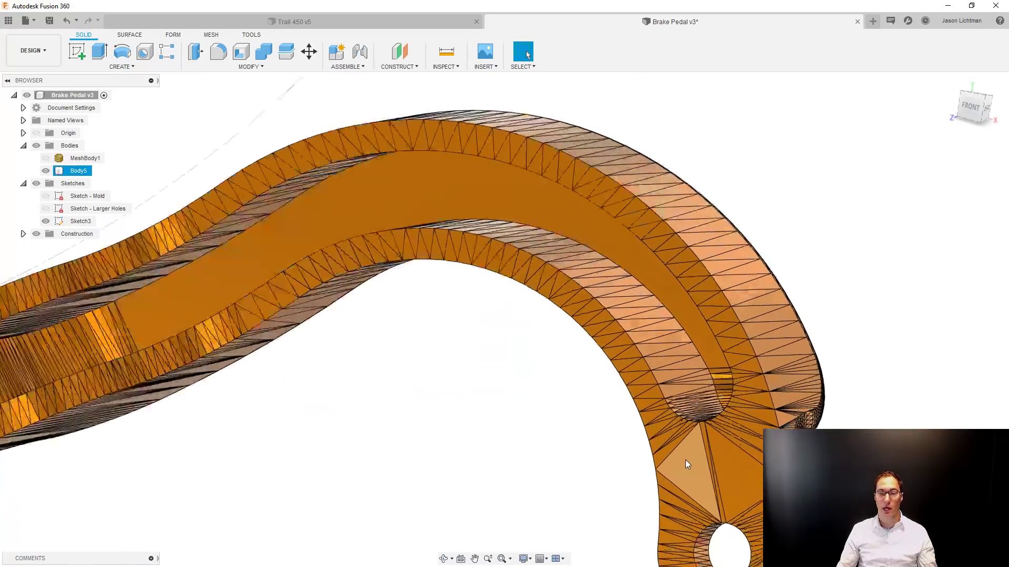
{"action": "left_click", "coordinate": [685, 464]}
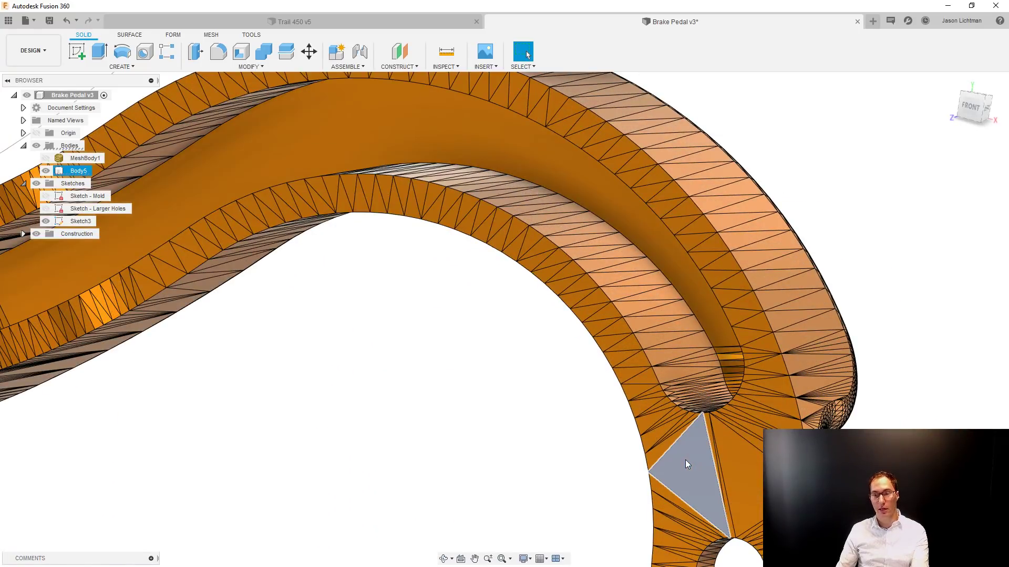
{"action": "scroll", "coordinate": [553, 453], "scroll_direction": "down", "scroll_amount": 6}
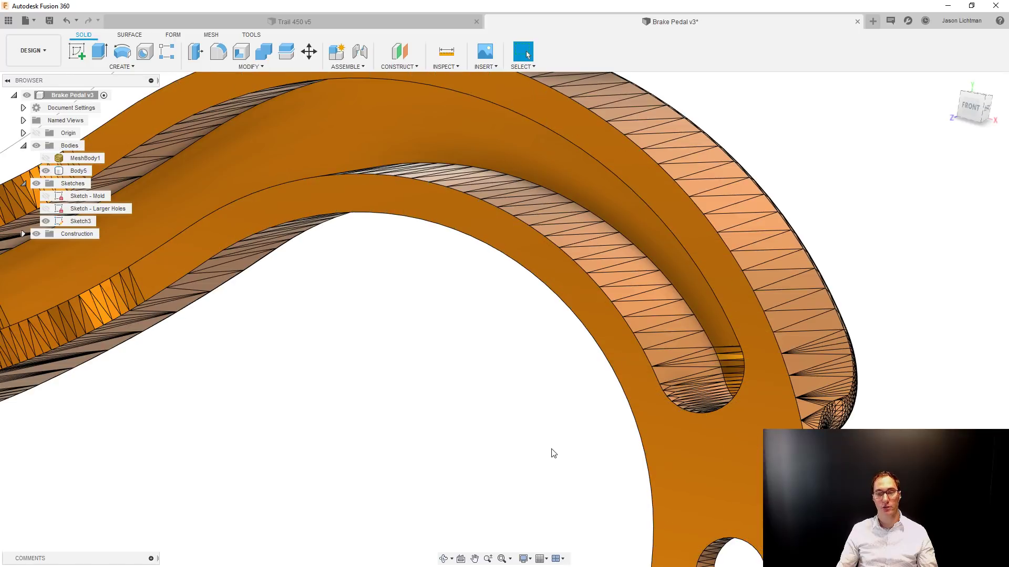
Extrude the sketched arc above the foot pad as a surface, symmetrically by 2.9507 in, as a new body.
{"action": "scroll", "coordinate": [721, 536], "scroll_direction": "up", "scroll_amount": 6}
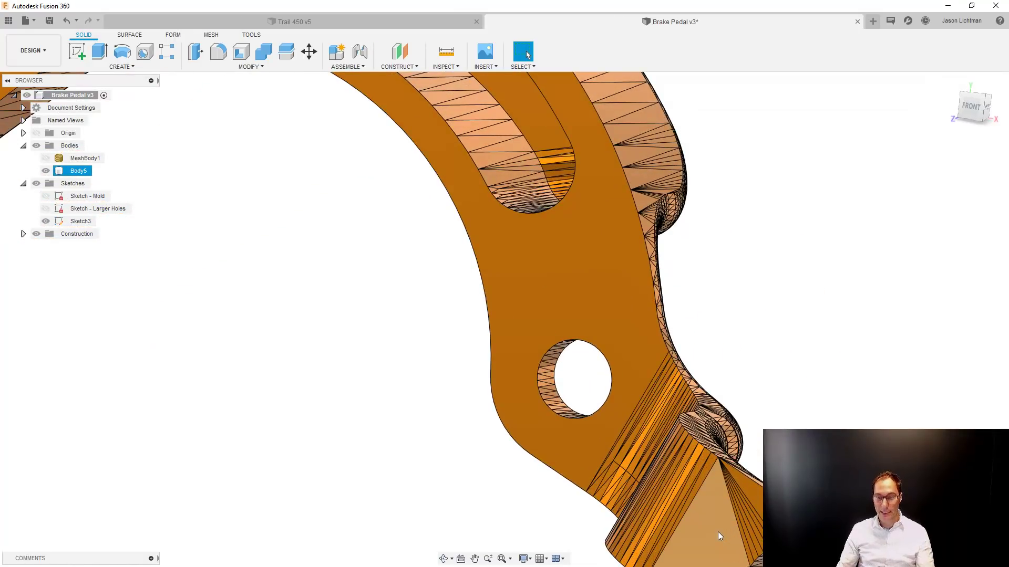
{"action": "left_click", "coordinate": [459, 460]}
{"action": "key", "text": "F6"}
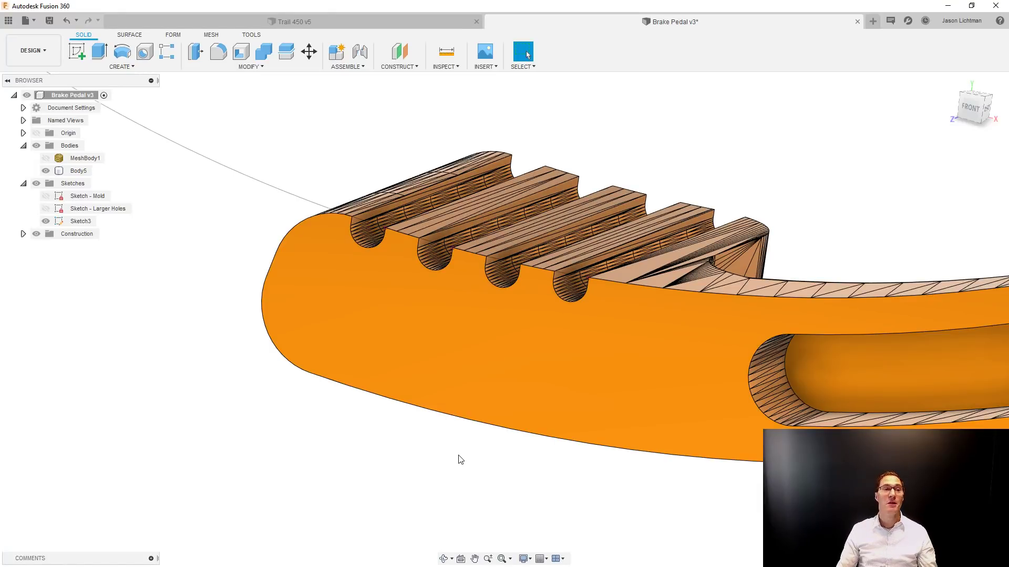
{"action": "left_click", "coordinate": [129, 34]}
{"action": "left_click", "coordinate": [124, 51]}
{"action": "left_click", "coordinate": [198, 155]}
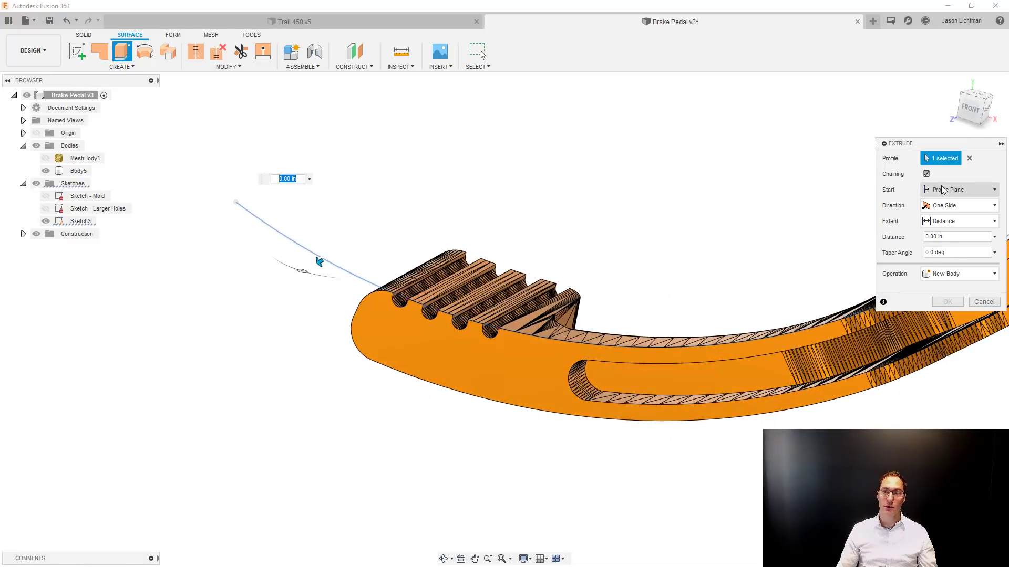
{"action": "left_click", "coordinate": [951, 205]}
{"action": "left_click", "coordinate": [956, 250]}
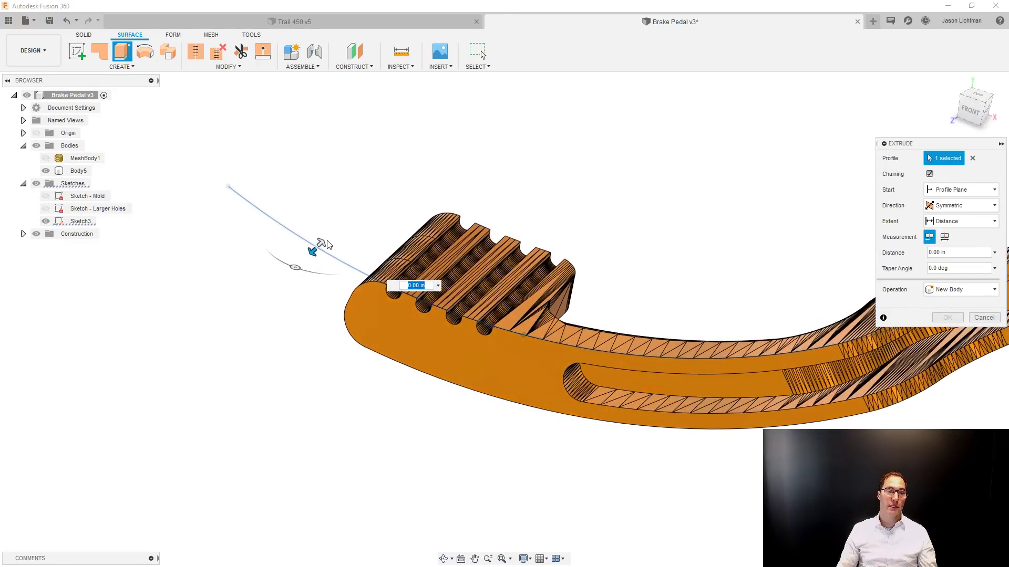
{"action": "left_click_drag", "start_coordinate": [321, 246], "coordinate": [427, 100]}
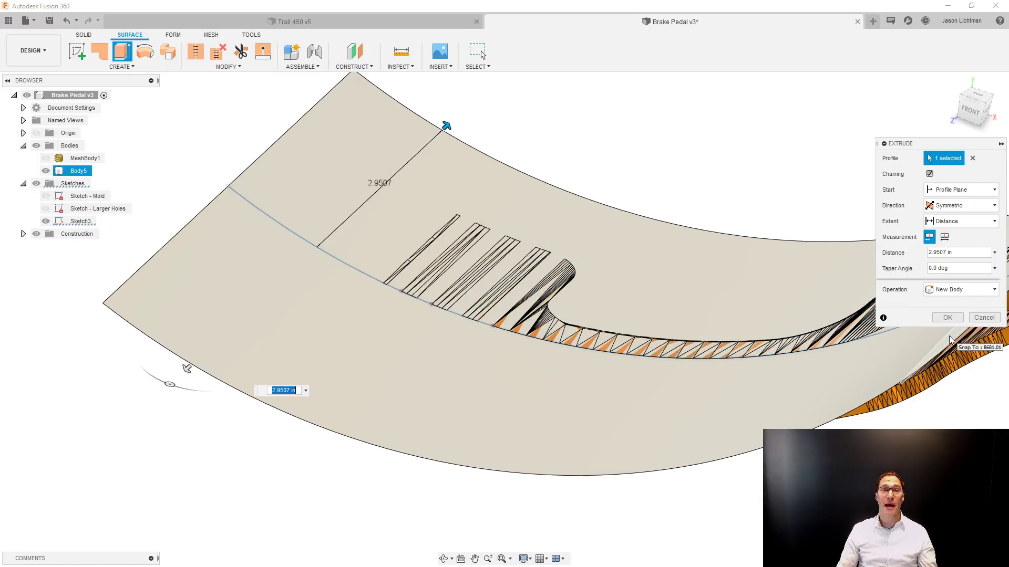
{"action": "left_click", "coordinate": [953, 320]}
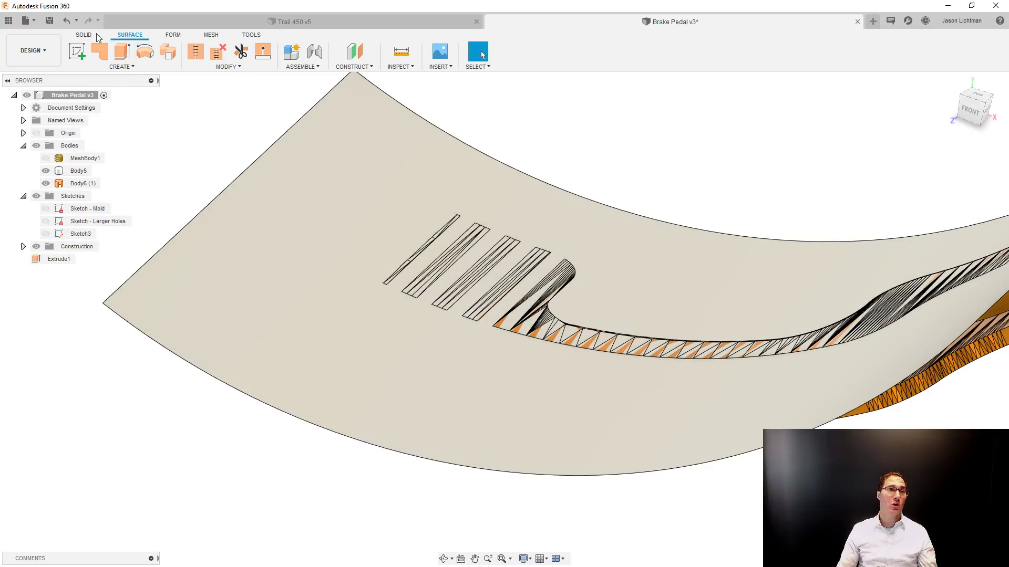
Start a Replace Face with the extruded surface hidden, and choose the top facets of the foot pad's first flat tread as source faces.
{"action": "left_click", "coordinate": [94, 35]}
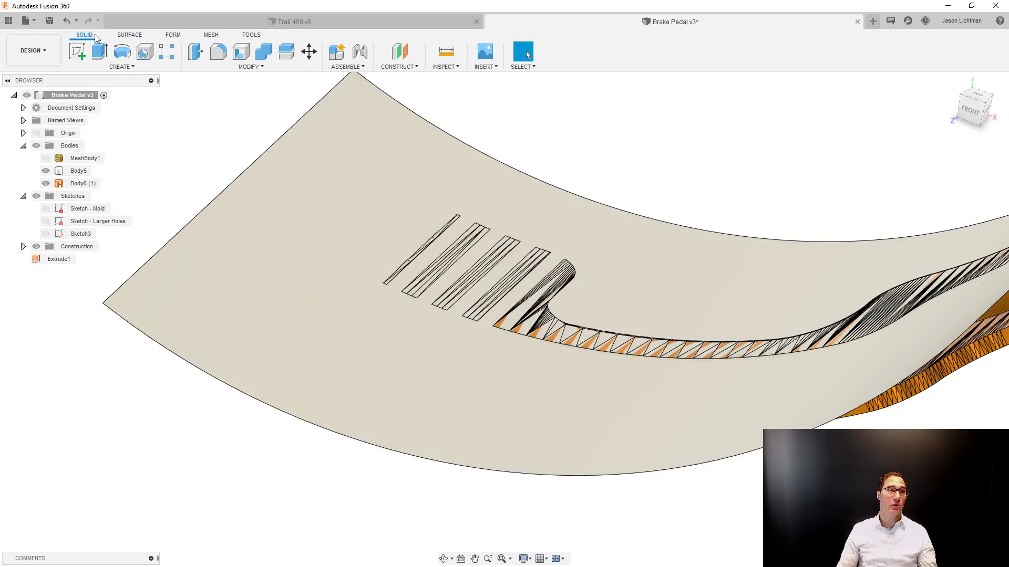
{"action": "left_click", "coordinate": [231, 69]}
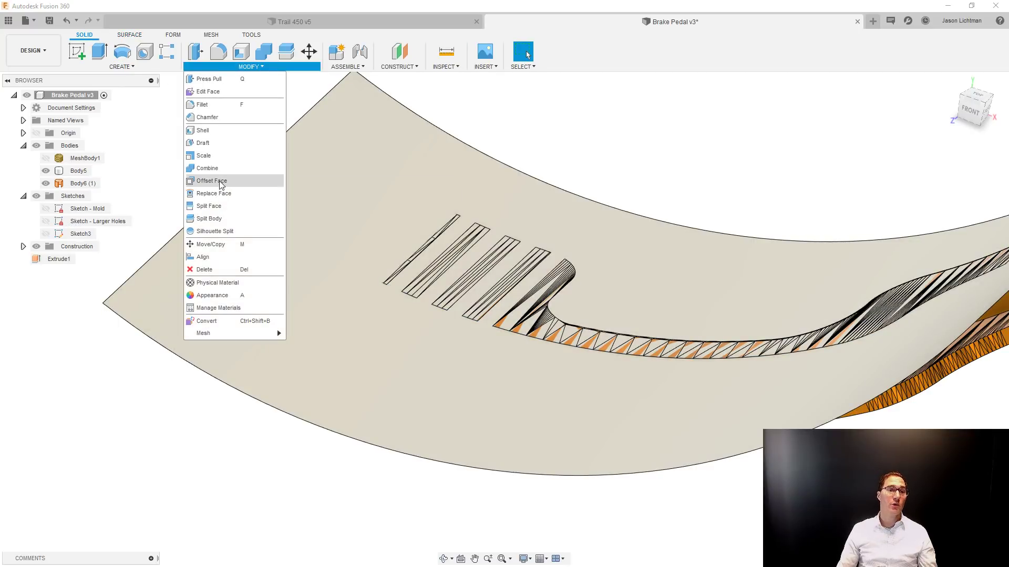
{"action": "left_click", "coordinate": [224, 193]}
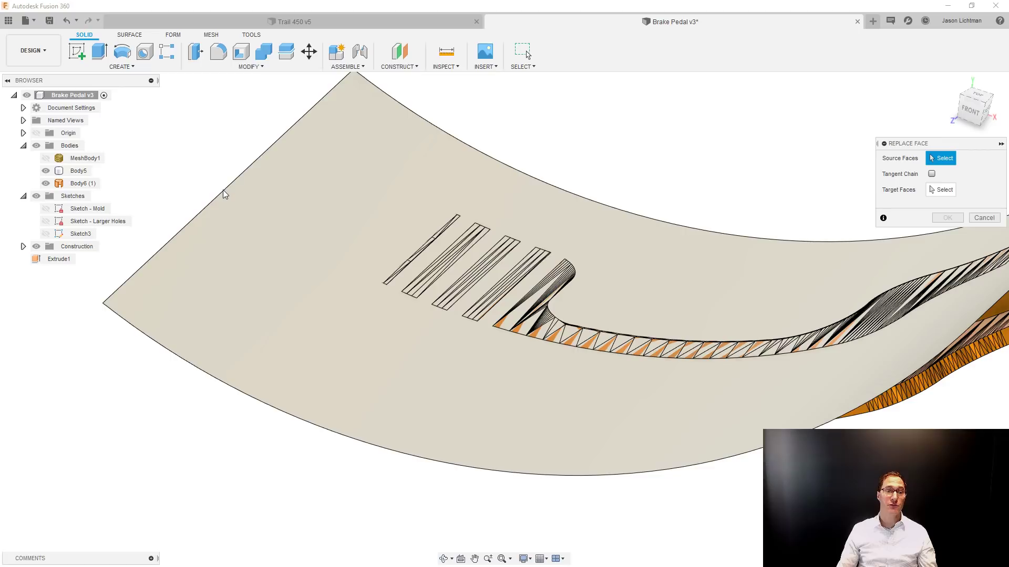
{"action": "left_click", "coordinate": [46, 184]}
{"action": "scroll", "coordinate": [435, 254], "scroll_direction": "up", "scroll_amount": 8}
{"action": "scroll", "coordinate": [486, 284], "scroll_direction": "up", "scroll_amount": 2}
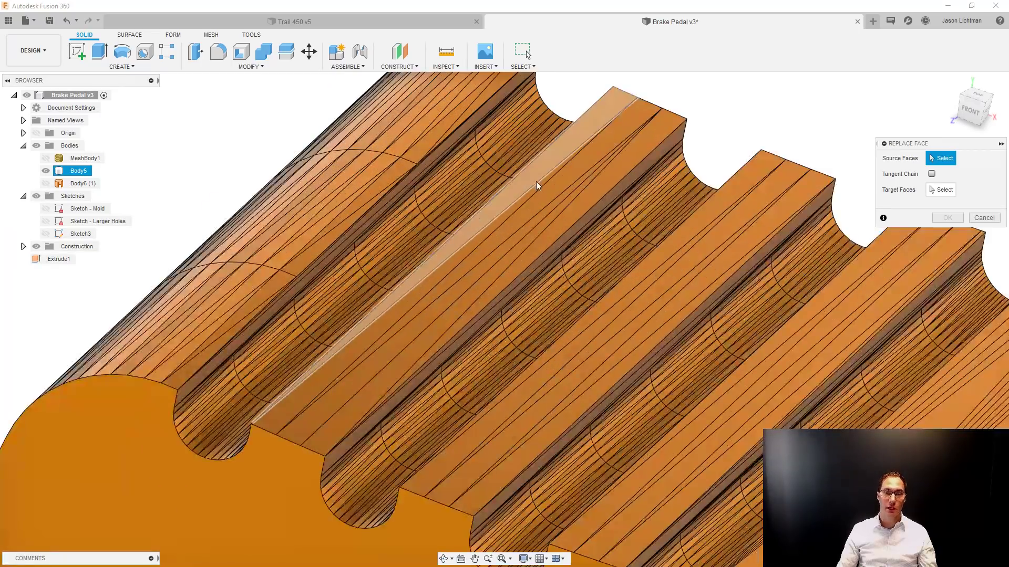
{"action": "left_click", "coordinate": [539, 184]}
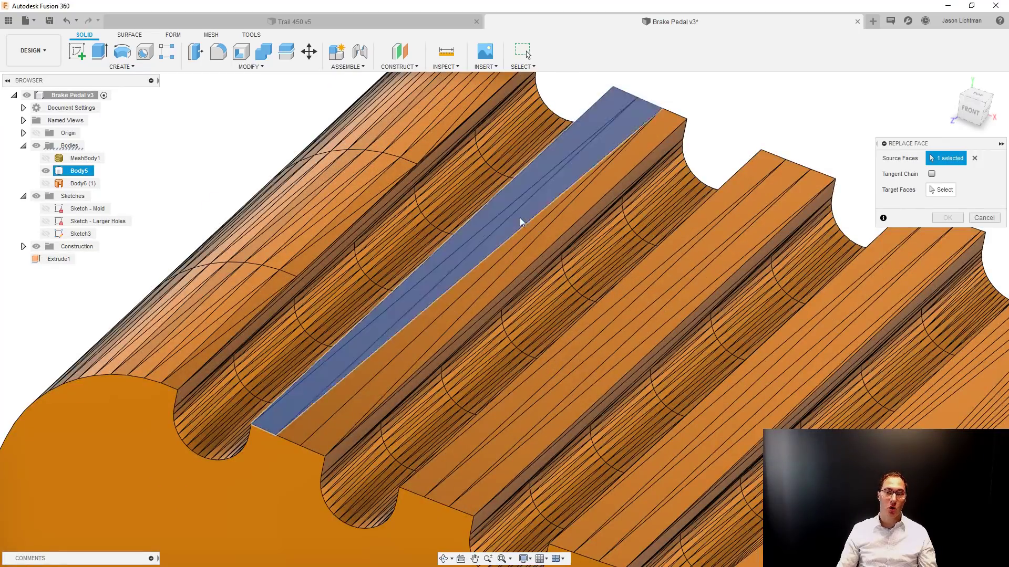
{"action": "left_click", "coordinate": [540, 252]}
Add all top facets of the foot pad's middle flat tread to the Replace Face source faces.
{"action": "left_click", "coordinate": [620, 287]}
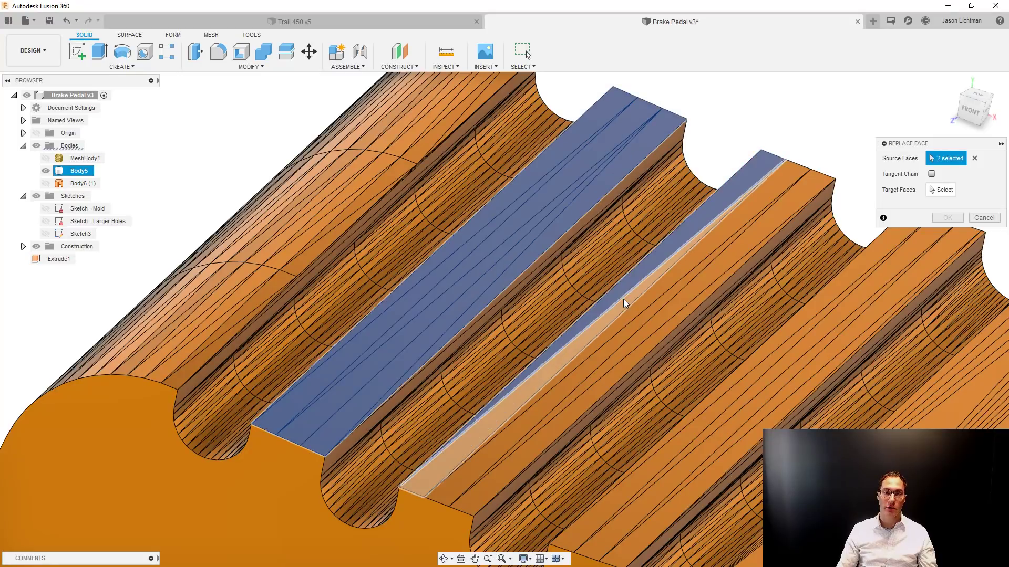
{"action": "left_click", "coordinate": [626, 302]}
{"action": "left_click", "coordinate": [637, 311]}
{"action": "left_click", "coordinate": [644, 319]}
{"action": "left_click", "coordinate": [652, 332]}
{"action": "left_click", "coordinate": [653, 339]}
Add the top facets of the third flat tread to the Replace Face source faces, including the narrow strip along its edge.
{"action": "scroll", "coordinate": [667, 344], "scroll_direction": "down", "scroll_amount": 2}
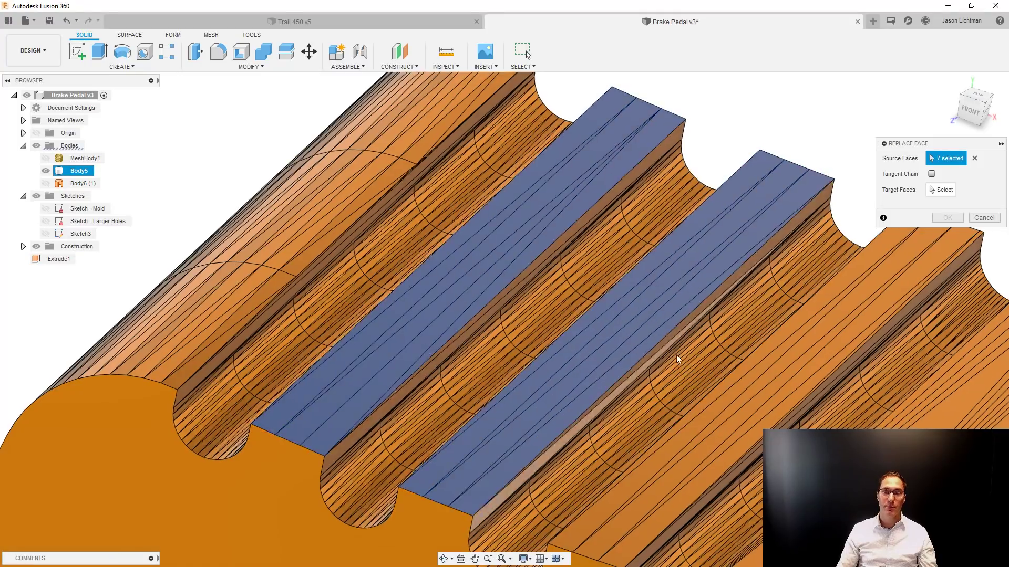
{"action": "left_click", "coordinate": [680, 346]}
{"action": "left_click", "coordinate": [681, 348]}
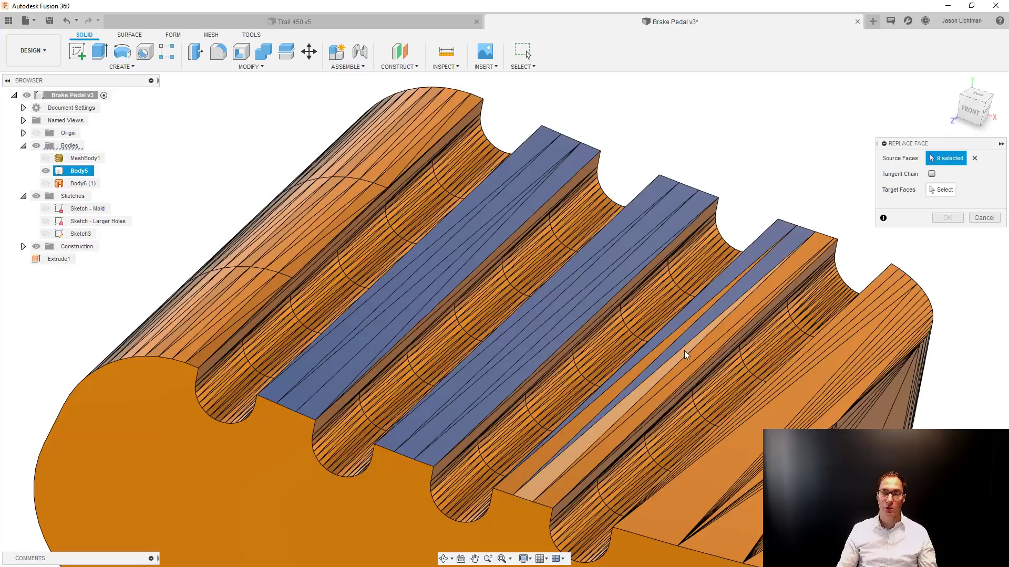
{"action": "left_click", "coordinate": [686, 355]}
{"action": "left_click", "coordinate": [660, 356]}
{"action": "left_click", "coordinate": [677, 375]}
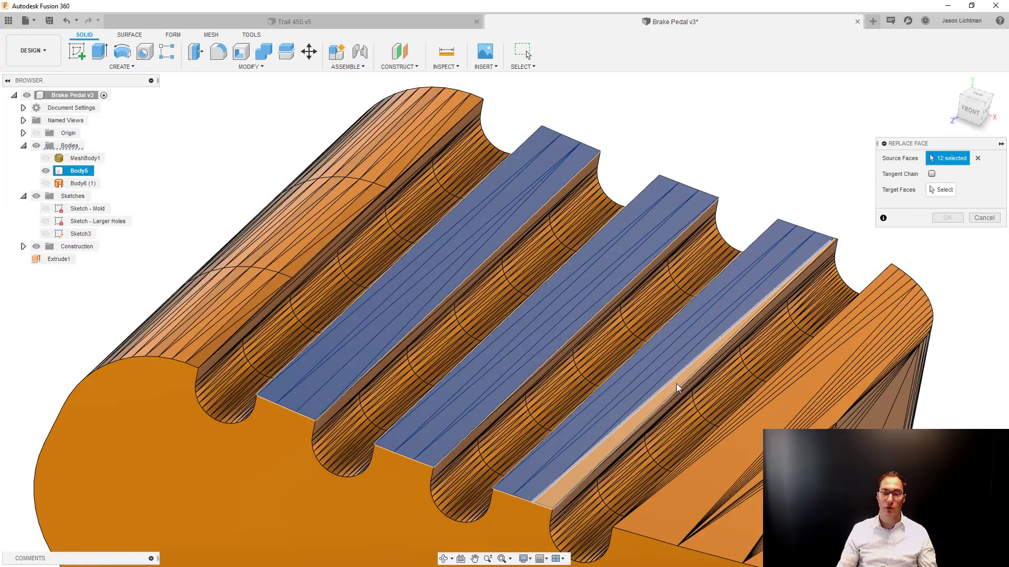
{"action": "left_click", "coordinate": [698, 404]}
{"action": "scroll", "coordinate": [714, 425], "scroll_direction": "down", "scroll_amount": 2}
{"action": "scroll", "coordinate": [718, 211], "scroll_direction": "up", "scroll_amount": 5}
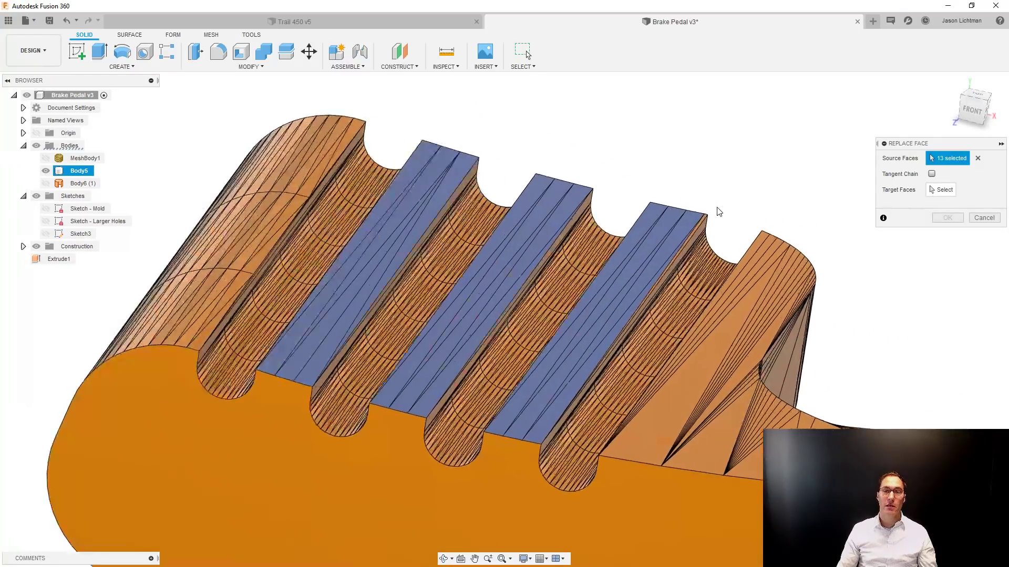
{"action": "left_click", "coordinate": [686, 235]}
{"action": "scroll", "coordinate": [720, 173], "scroll_direction": "down", "scroll_amount": 4}
{"action": "scroll", "coordinate": [796, 175], "scroll_direction": "down", "scroll_amount": 3}
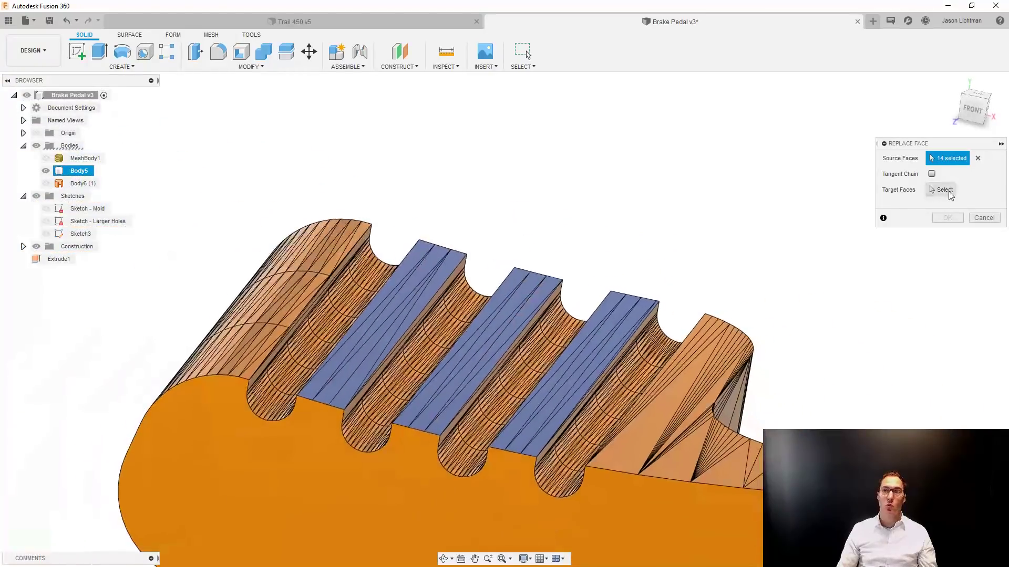
Replace the selected tread facets using the extruded surface as the target face, and hide the surface body again.
{"action": "left_click", "coordinate": [942, 189]}
{"action": "left_click", "coordinate": [46, 183]}
{"action": "left_click", "coordinate": [46, 184]}
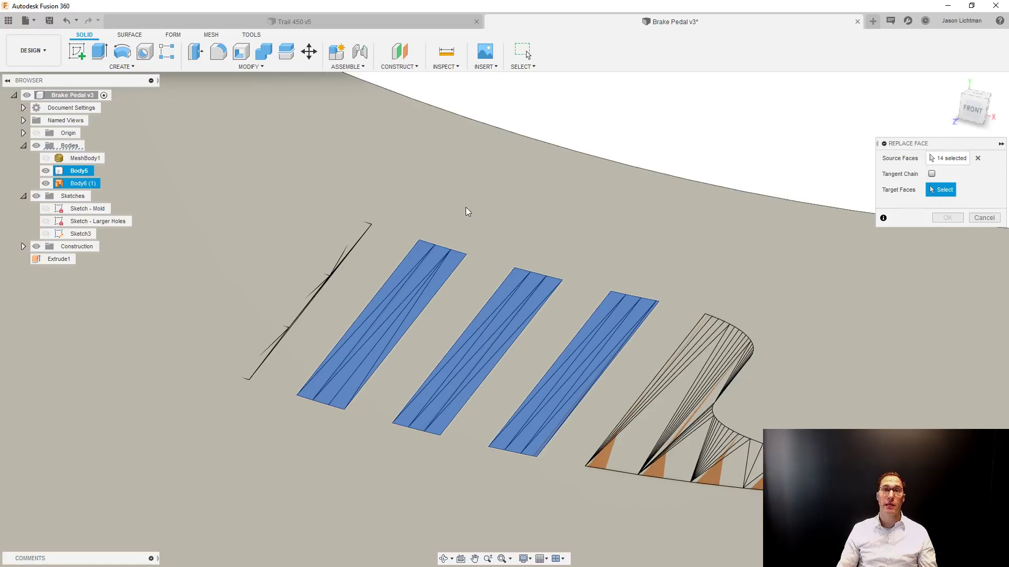
{"action": "left_click", "coordinate": [467, 212]}
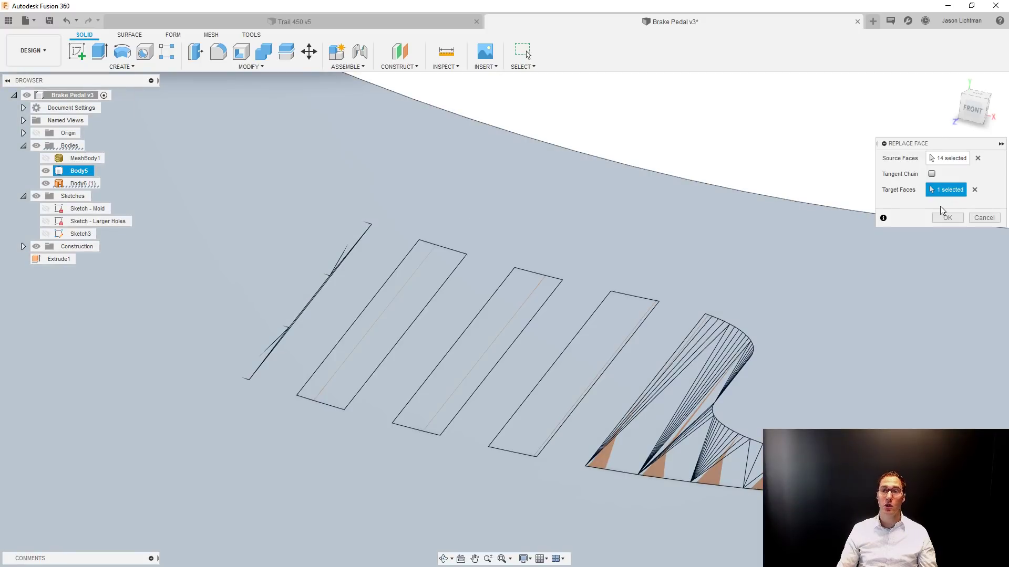
{"action": "left_click", "coordinate": [946, 217]}
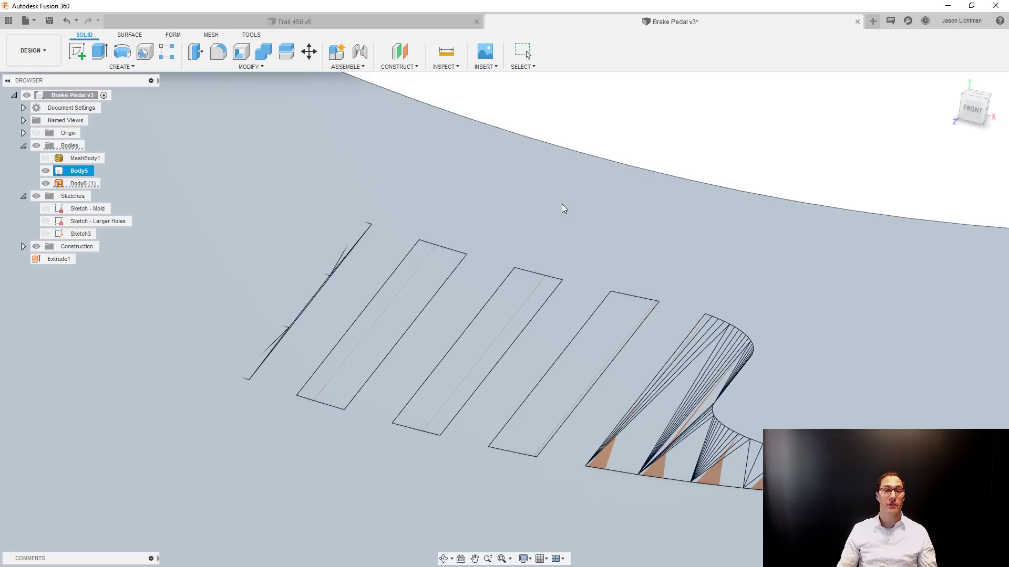
{"action": "left_click", "coordinate": [46, 184]}
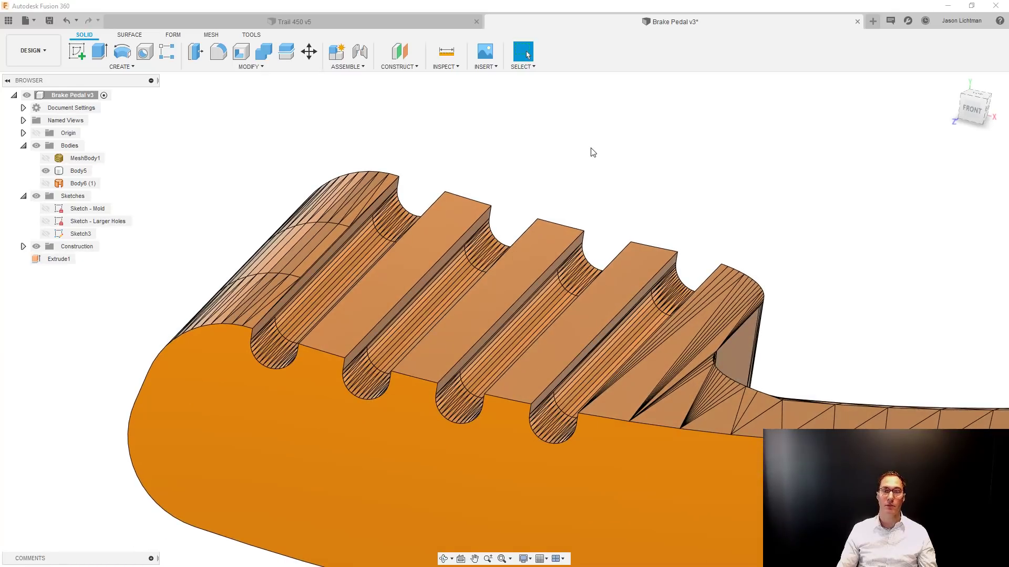
Create a sketch on the arm's merged front face around the upper round hole.
{"action": "scroll", "coordinate": [593, 152], "scroll_direction": "down", "scroll_amount": 8}
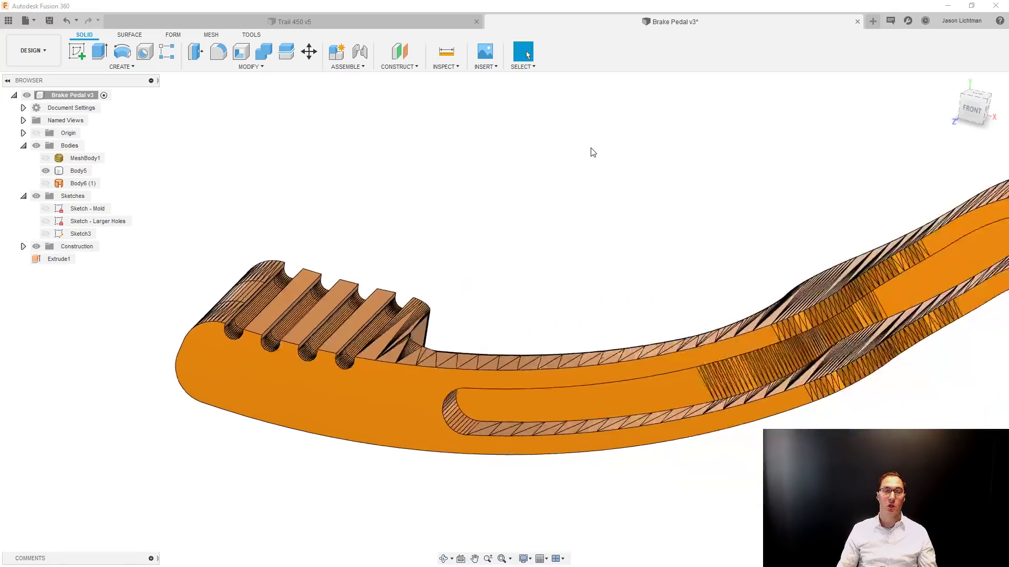
{"action": "left_click", "coordinate": [661, 418]}
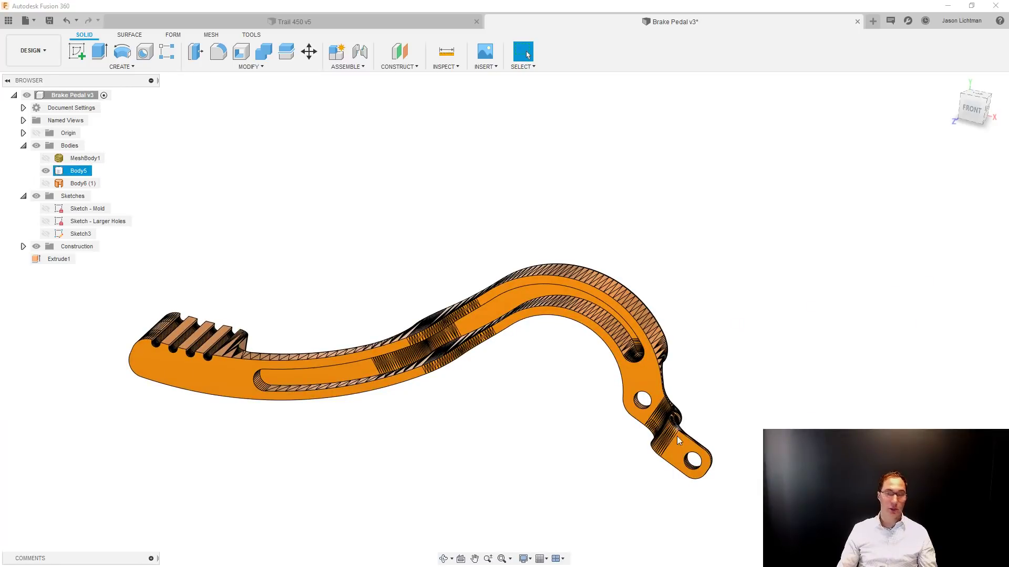
{"action": "scroll", "coordinate": [677, 436], "scroll_direction": "up", "scroll_amount": 4}
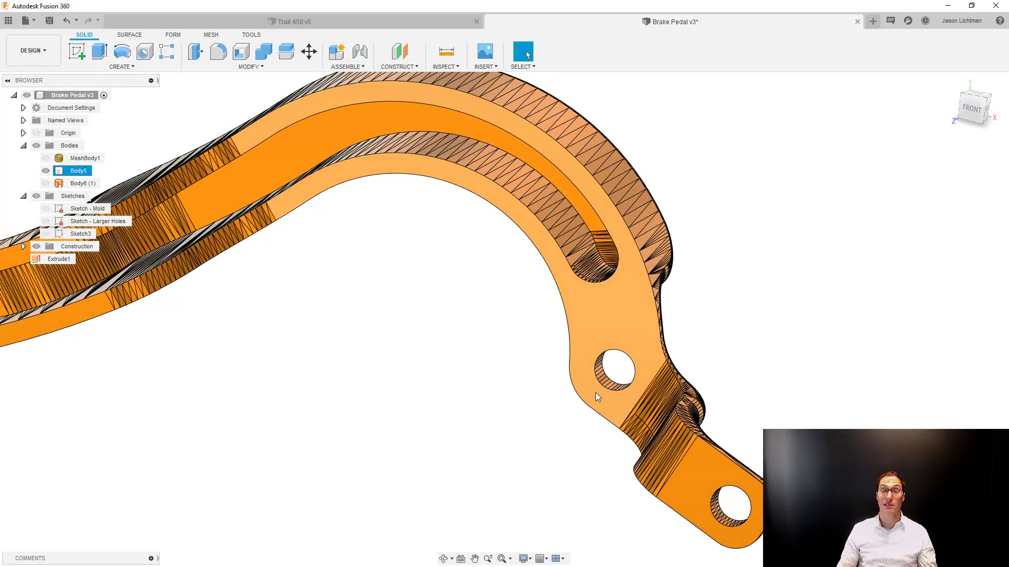
{"action": "right_click", "coordinate": [595, 393]}
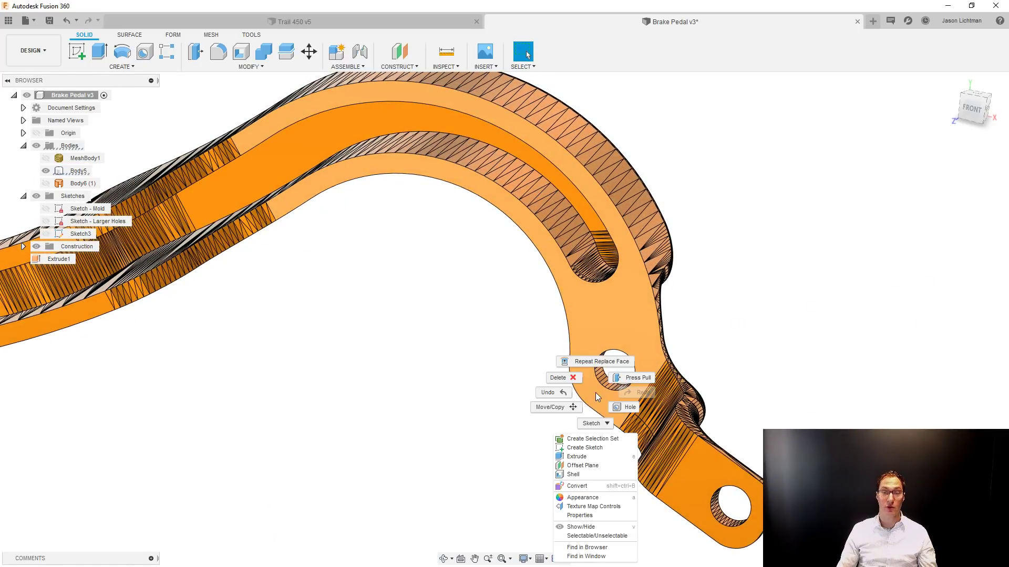
{"action": "left_click", "coordinate": [610, 449]}
{"action": "left_click", "coordinate": [634, 374]}
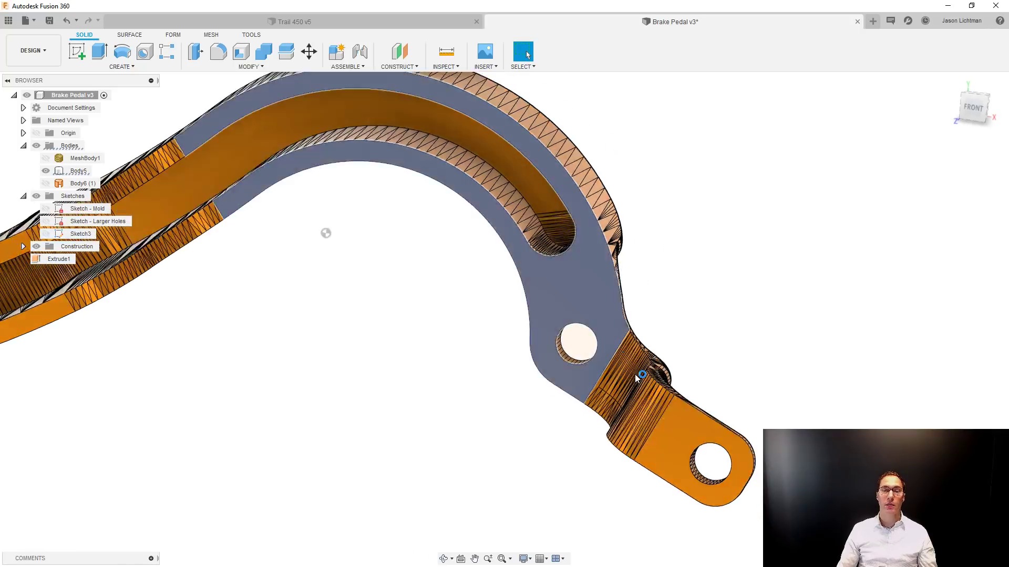
Project three widely spaced points from the round hole's faceted edge into the sketch.
{"action": "key", "text": "p"}
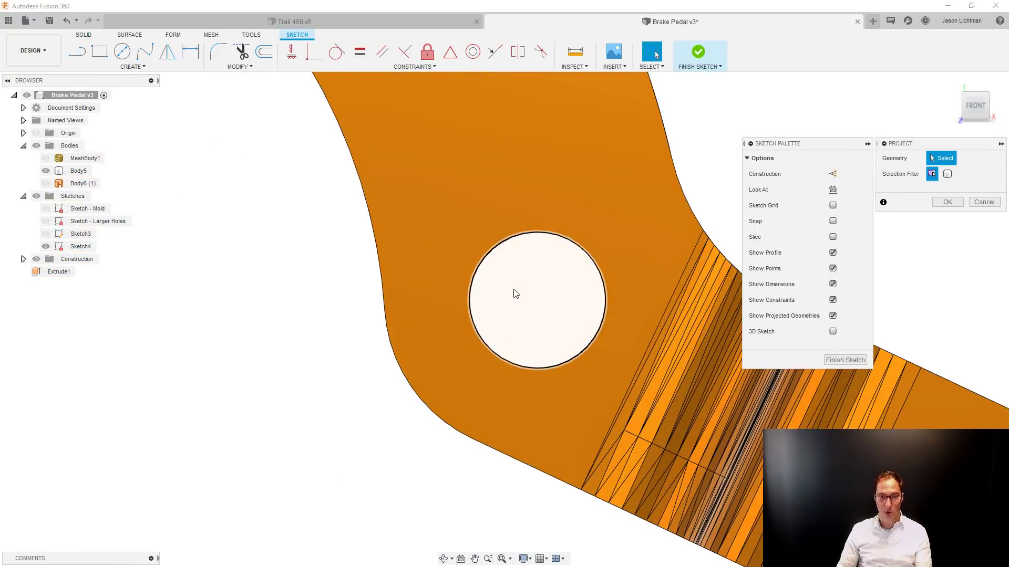
{"action": "left_click", "coordinate": [536, 233]}
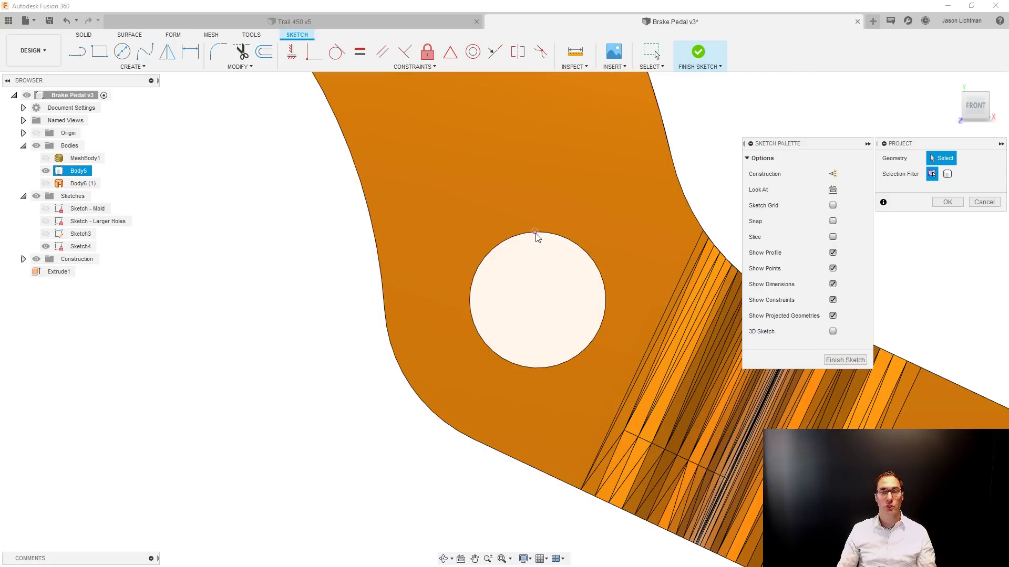
{"action": "left_click", "coordinate": [472, 321]}
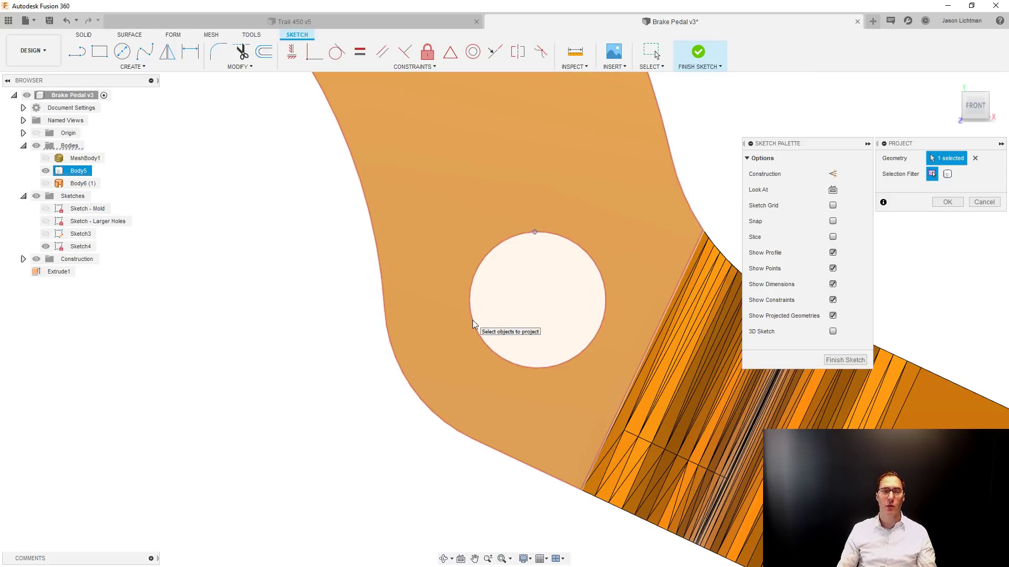
{"action": "left_click", "coordinate": [473, 323]}
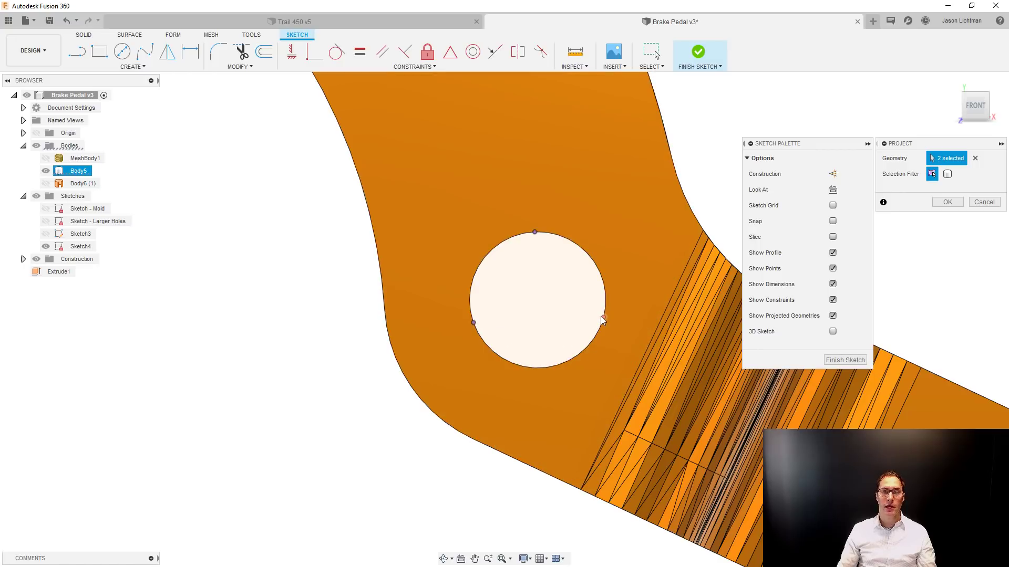
{"action": "left_click", "coordinate": [603, 318]}
{"action": "left_click", "coordinate": [947, 201]}
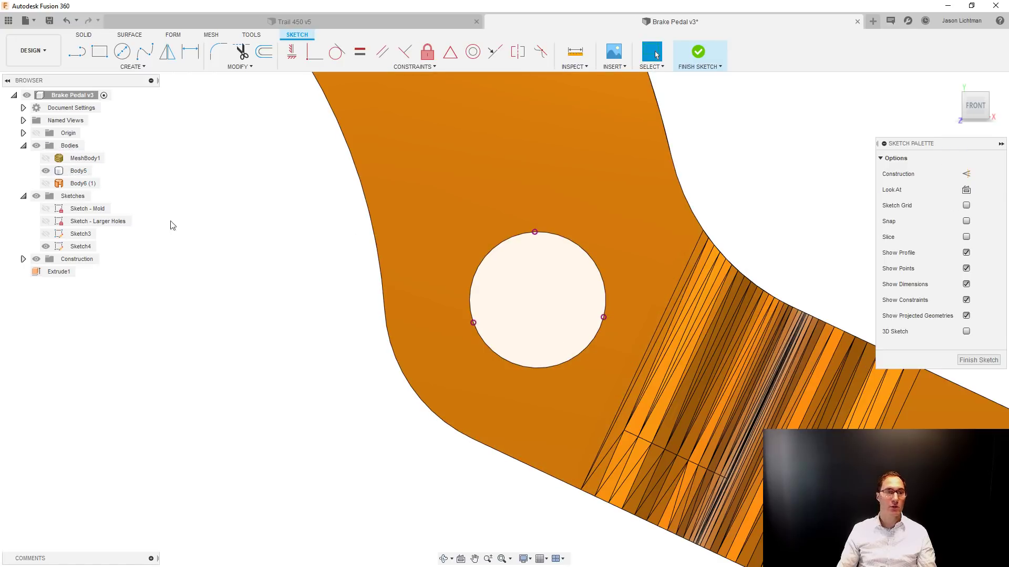
Hide the solid body and sketch a small center-diameter circle between the three projected points.
{"action": "left_click", "coordinate": [45, 170]}
{"action": "key", "text": "c"}
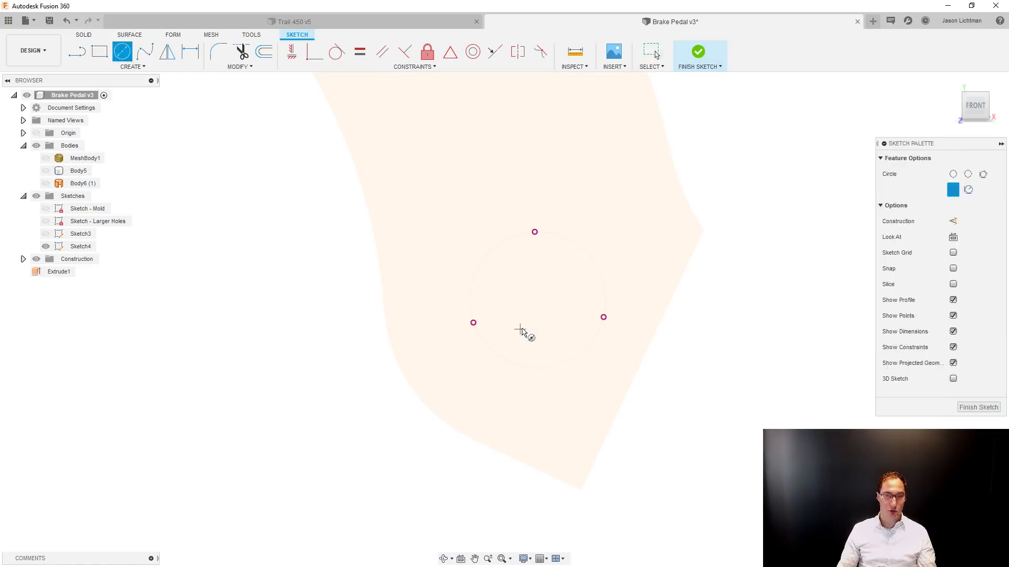
{"action": "left_click", "coordinate": [531, 306]}
{"action": "left_click", "coordinate": [547, 293]}
{"action": "key", "text": "Escape"}
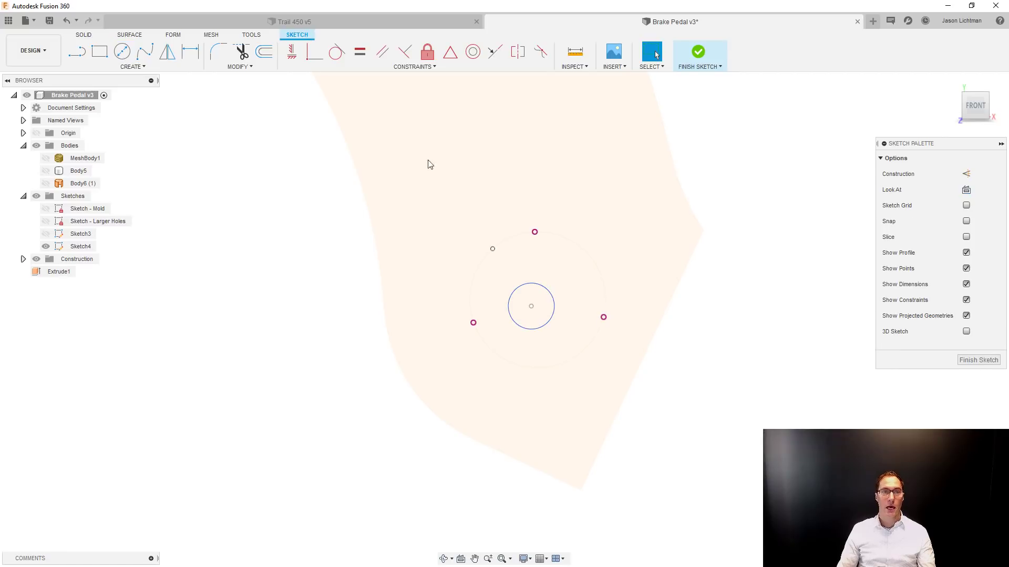
Make the circle coincident with the three projected points on the old hole edge and finish the sketch.
{"action": "left_click", "coordinate": [306, 56]}
{"action": "left_click", "coordinate": [534, 231]}
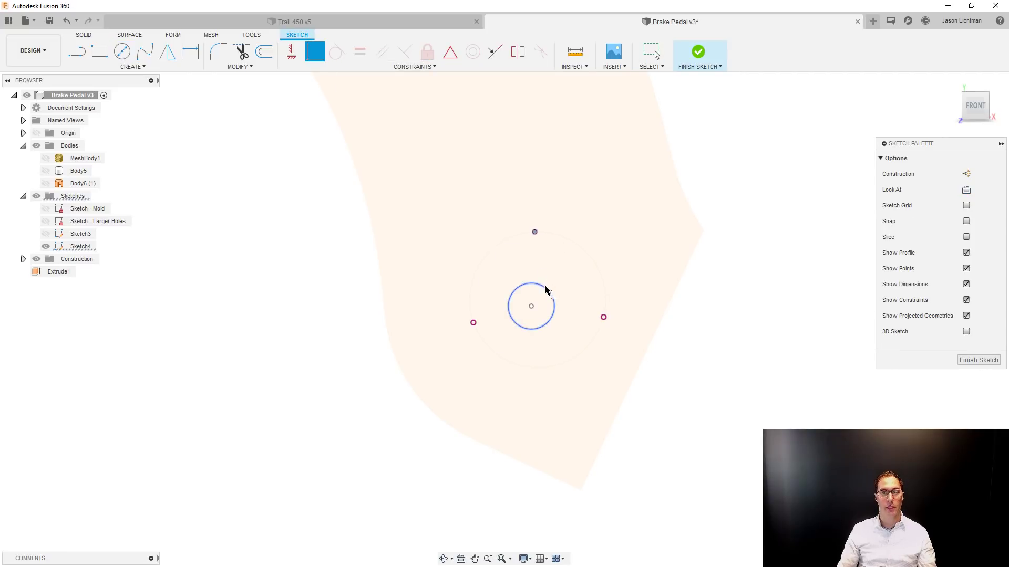
{"action": "left_click", "coordinate": [546, 291]}
{"action": "left_click", "coordinate": [547, 272]}
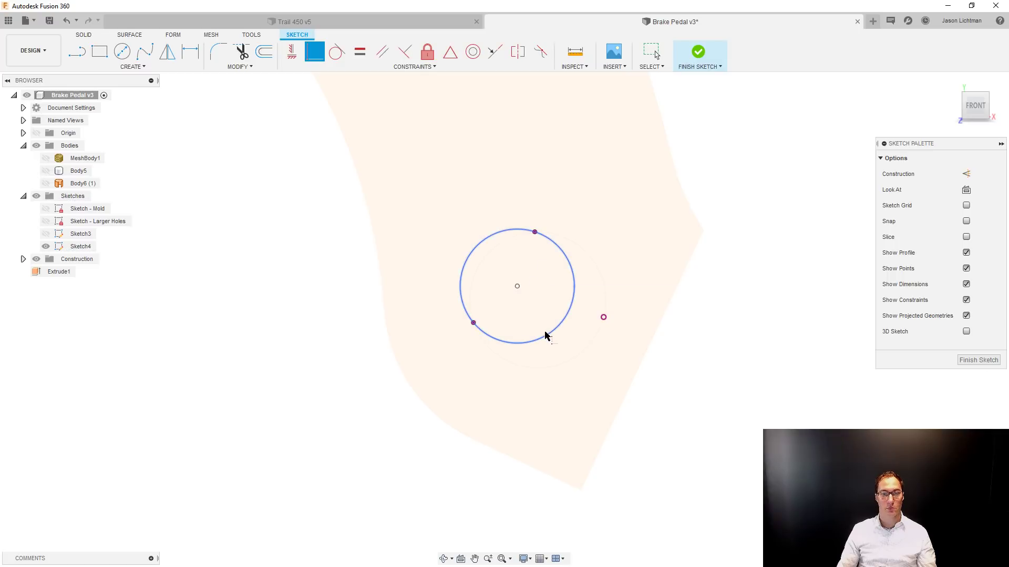
{"action": "key", "text": "Escape"}
{"action": "left_click", "coordinate": [317, 57]}
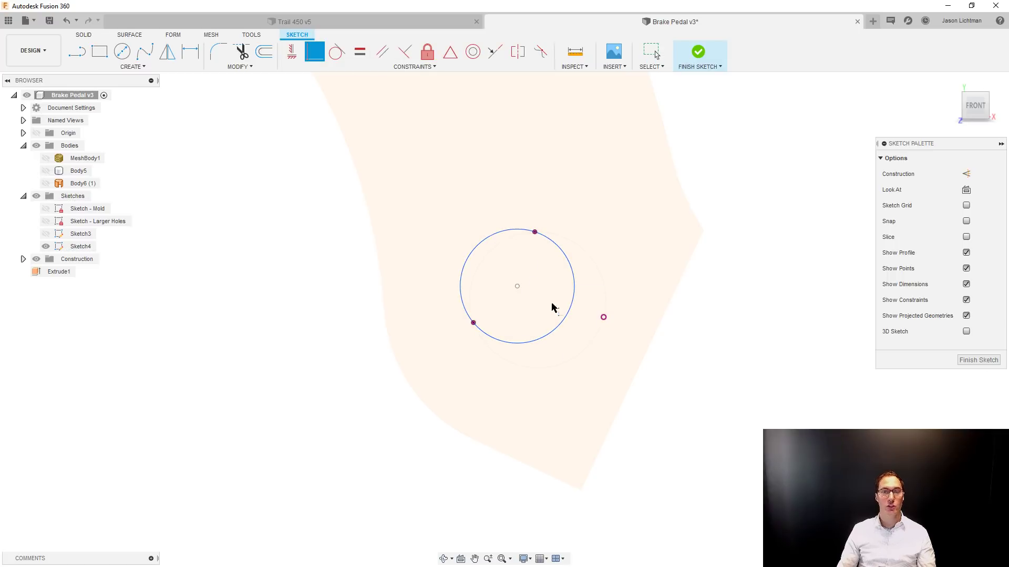
{"action": "left_click", "coordinate": [562, 322]}
{"action": "left_click", "coordinate": [604, 318]}
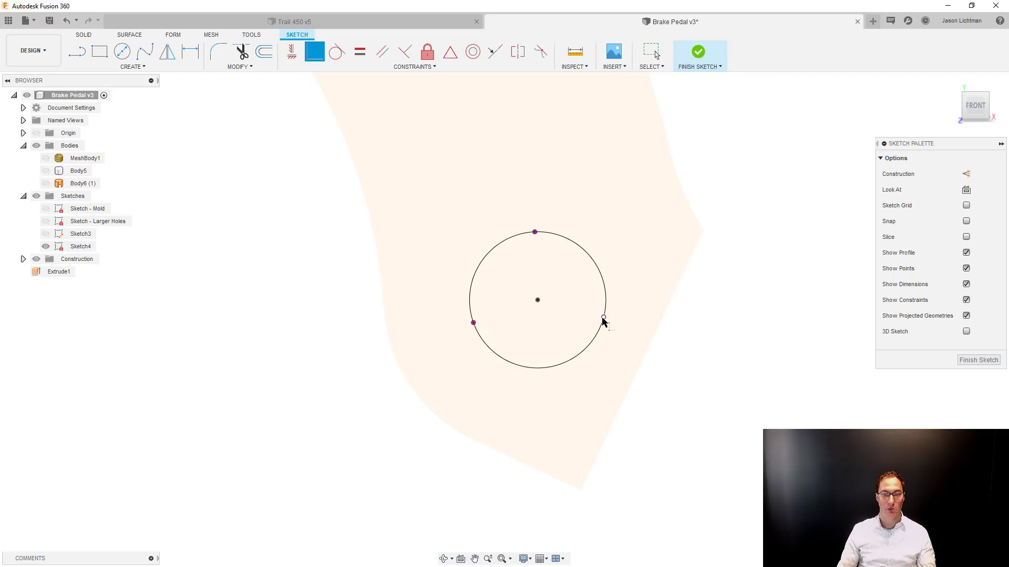
{"action": "left_click", "coordinate": [967, 363]}
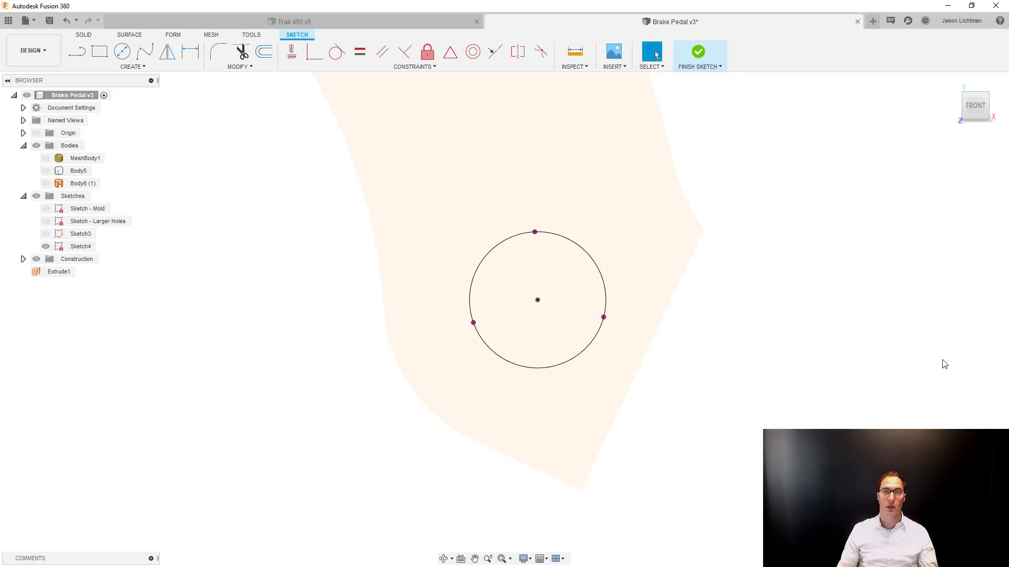
Show the solid body Body5 and hide the circle sketch Sketch4.
{"action": "left_click", "coordinate": [49, 185]}
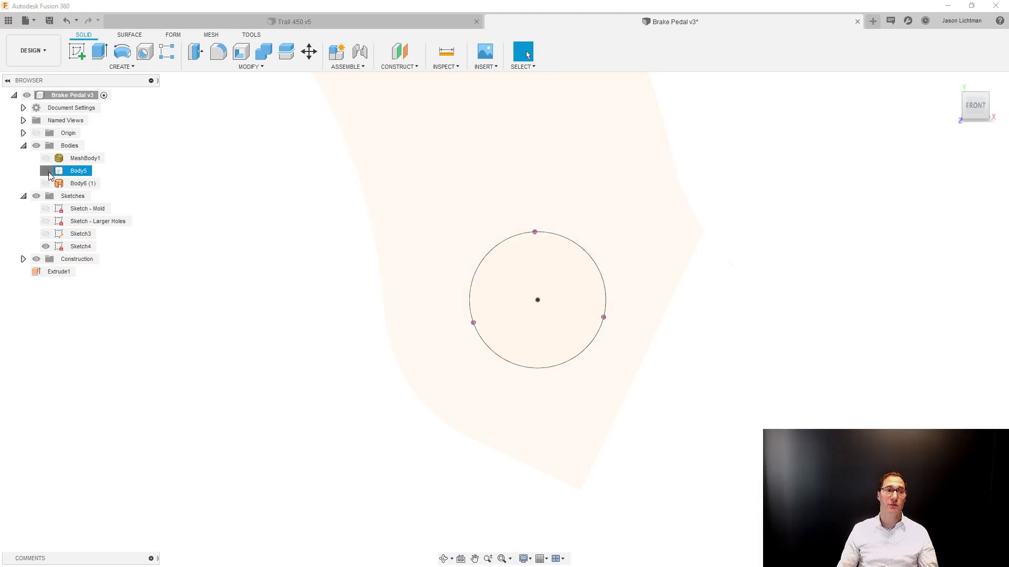
{"action": "left_click", "coordinate": [46, 171]}
{"action": "left_click", "coordinate": [46, 246]}
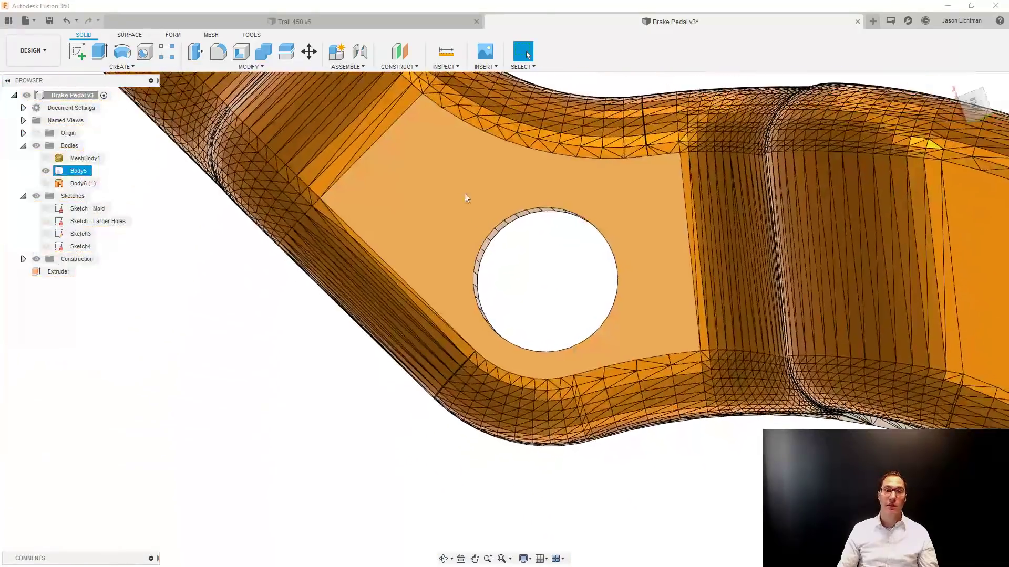
Delete all the faceted wall faces of the upper round hole and show the circle sketch again.
{"action": "left_click_drag", "start_coordinate": [460, 168], "coordinate": [645, 354]}
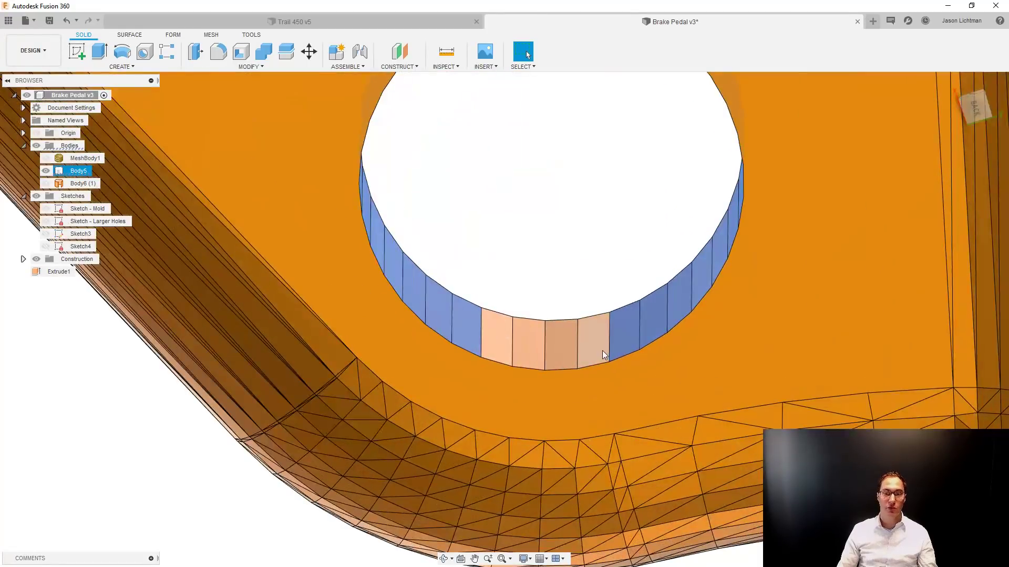
{"action": "left_click", "coordinate": [602, 351], "text": "ctrl"}
{"action": "left_click", "coordinate": [566, 342], "text": "ctrl"}
{"action": "left_click", "coordinate": [528, 340], "text": "ctrl"}
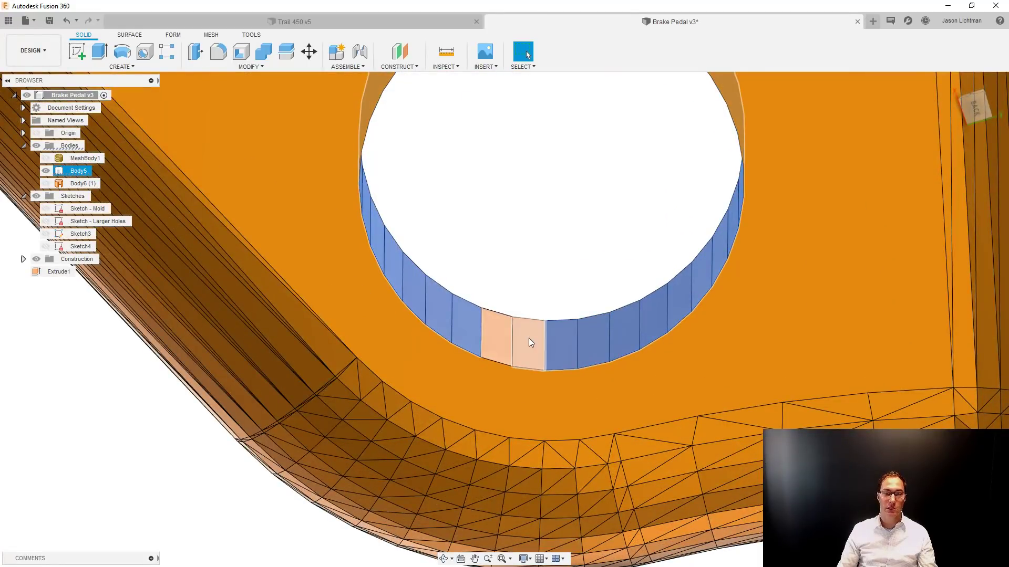
{"action": "left_click", "coordinate": [503, 343], "text": "ctrl"}
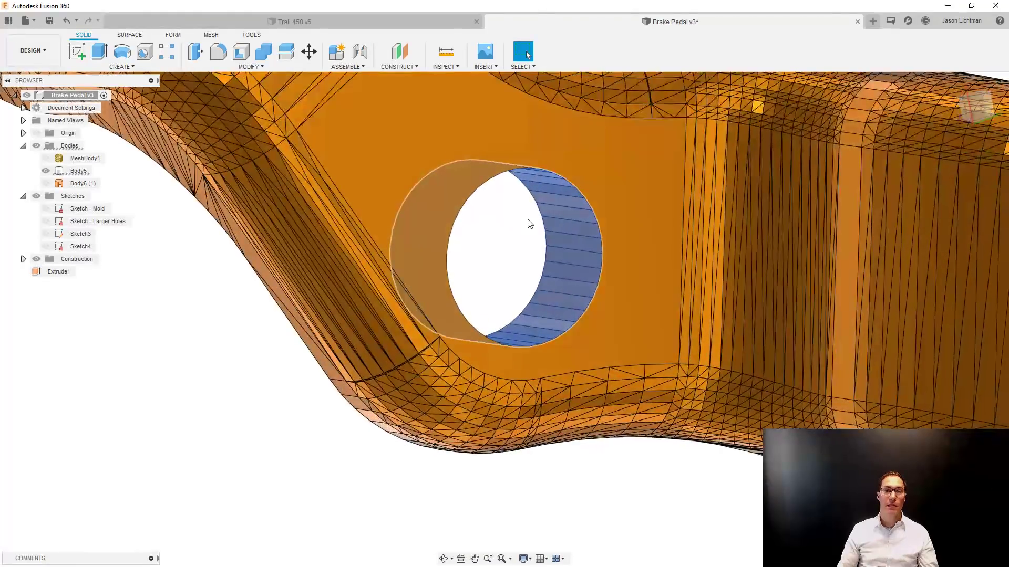
{"action": "key", "text": "Delete"}
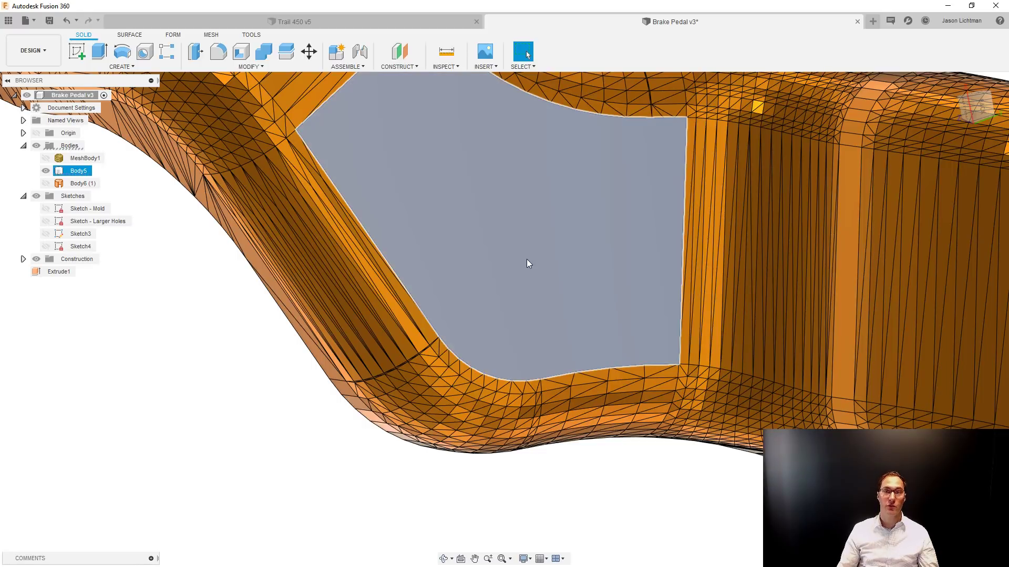
{"action": "mouse_move", "coordinate": [527, 261]}
{"action": "middle_mouse_down", "text": "shift"}
{"action": "mouse_move", "coordinate": [499, 318]}
{"action": "mouse_move", "coordinate": [537, 255]}
{"action": "middle_mouse_up", "text": "shift"}
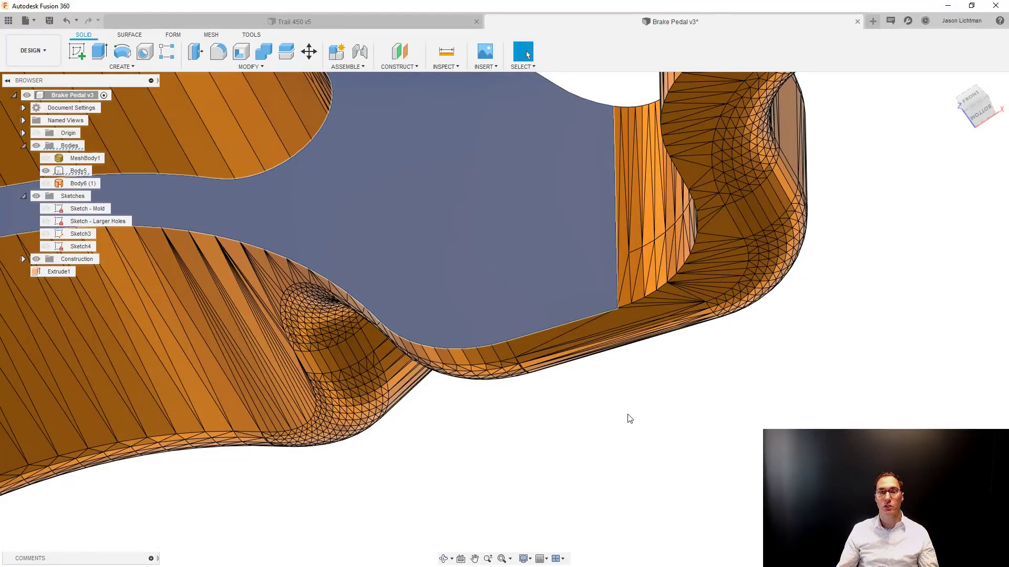
{"action": "left_click", "coordinate": [629, 419]}
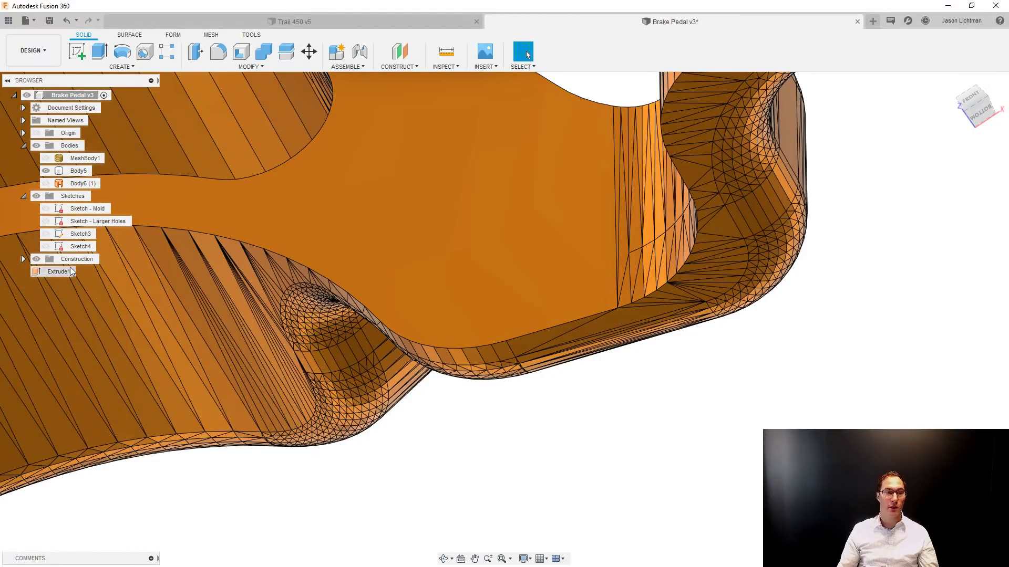
{"action": "left_click", "coordinate": [46, 247]}
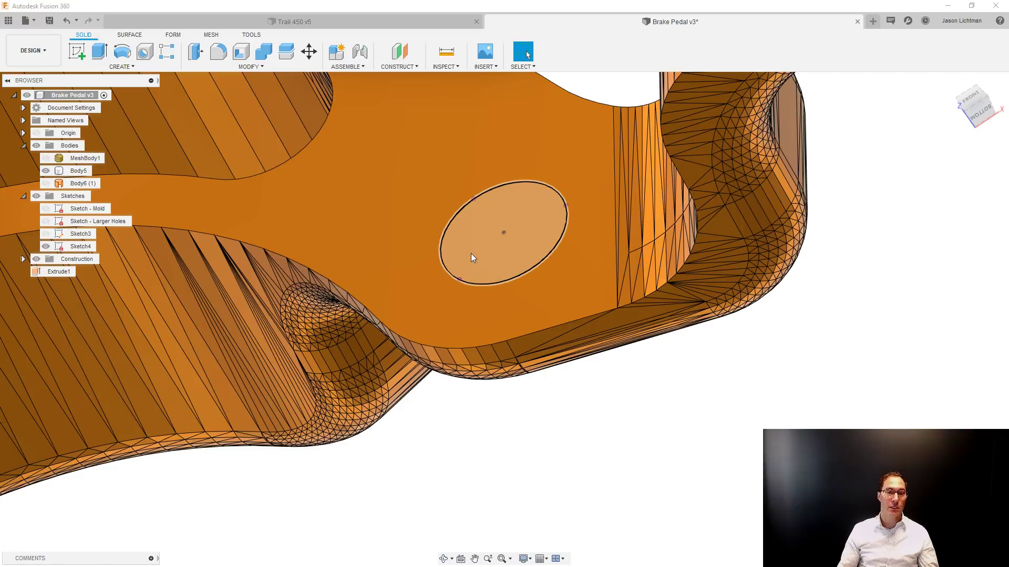
{"action": "left_click", "coordinate": [471, 253]}
{"action": "left_click", "coordinate": [99, 52]}
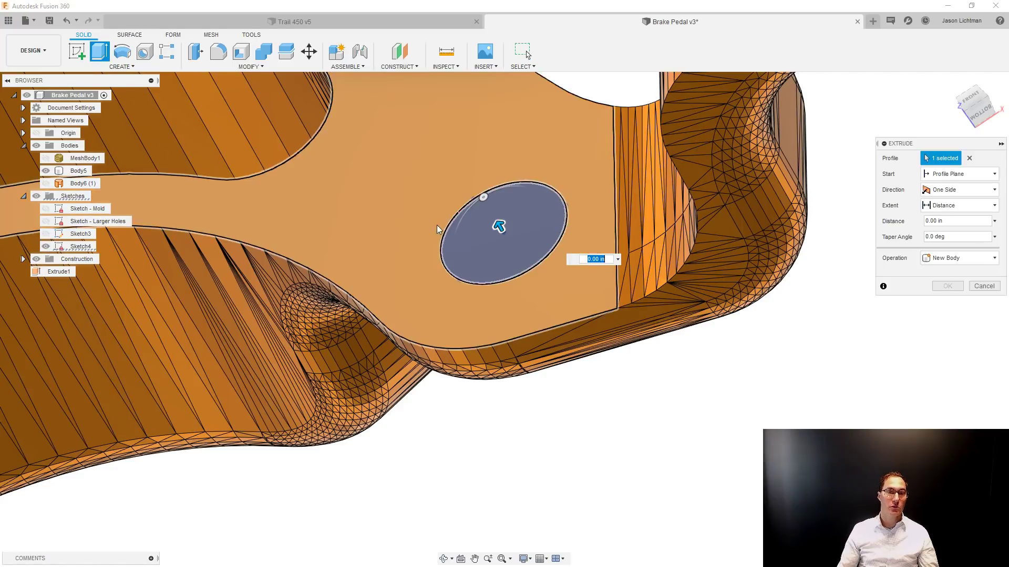
{"action": "left_click_drag", "start_coordinate": [570, 350], "coordinate": [621, 401]}
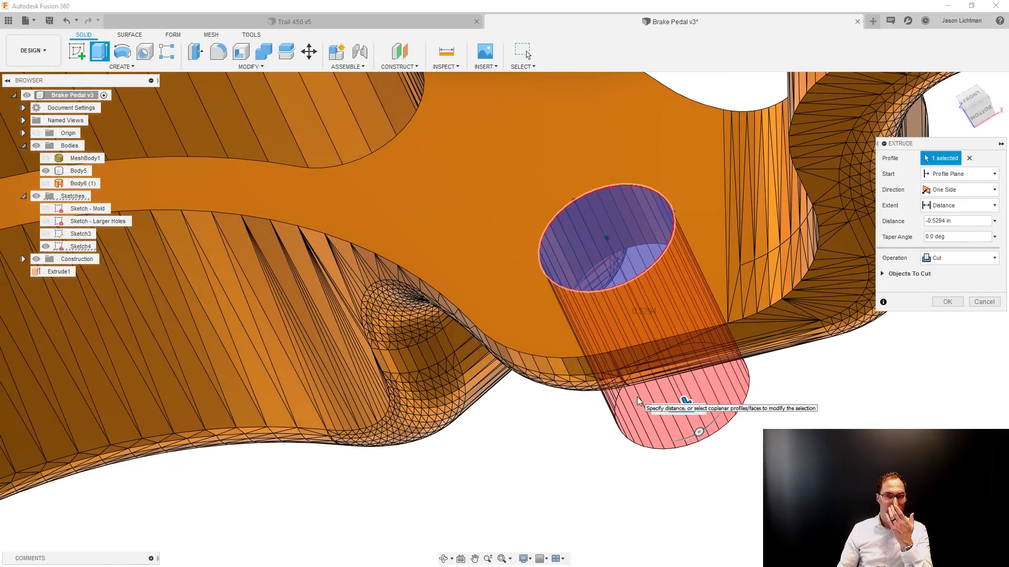
{"action": "left_click", "coordinate": [976, 304]}
Open the circle sketch Sketch4 for editing and hide the solid body.
{"action": "right_click", "coordinate": [79, 247]}
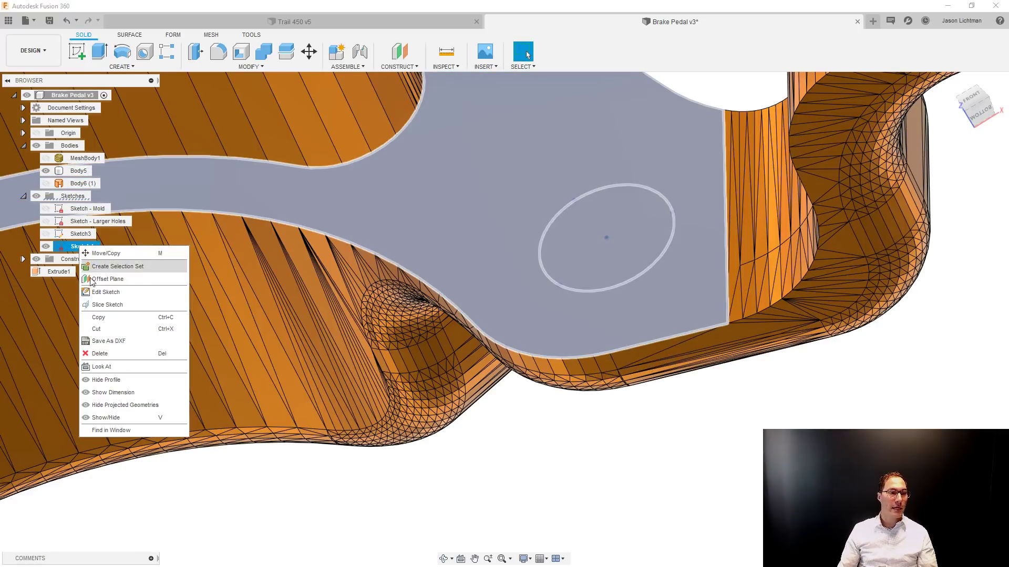
{"action": "left_click", "coordinate": [99, 292]}
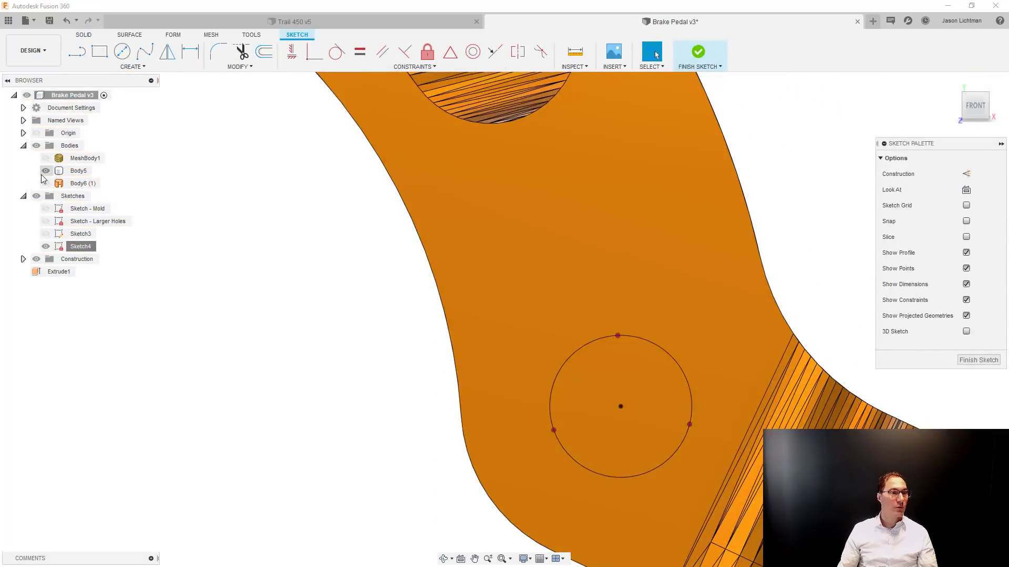
{"action": "left_click", "coordinate": [46, 171]}
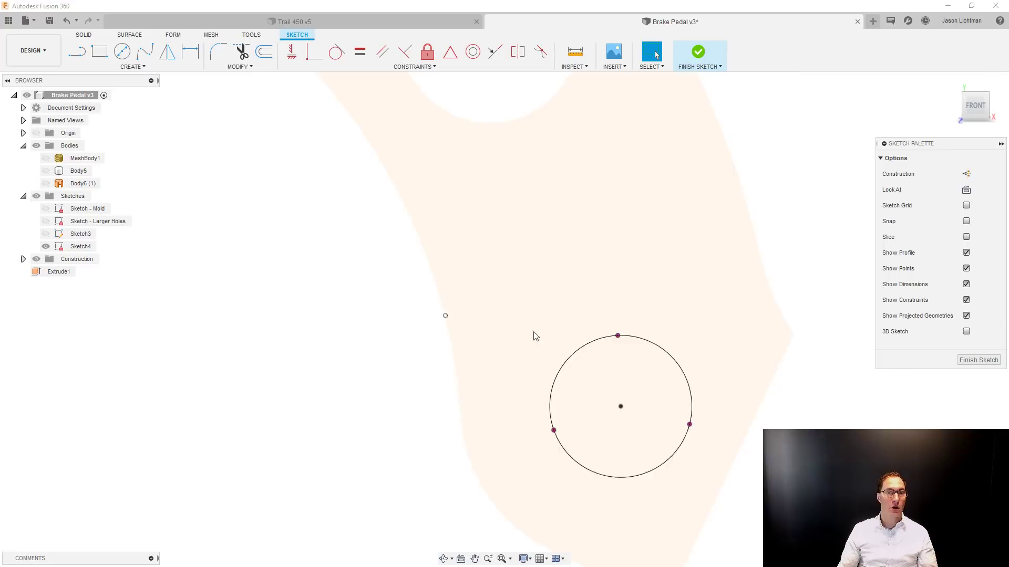
Delete the automatically projected outline of the arm face from the sketch, keeping only the circle and its three points.
{"action": "left_click", "coordinate": [698, 326]}
{"action": "left_click", "coordinate": [697, 326]}
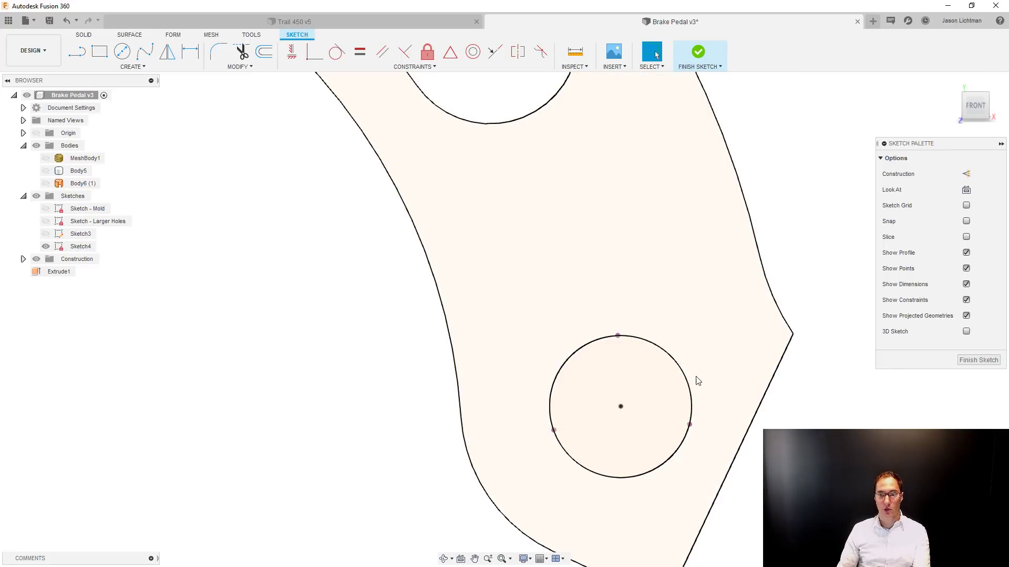
{"action": "scroll", "coordinate": [693, 400], "scroll_direction": "up", "scroll_amount": 8}
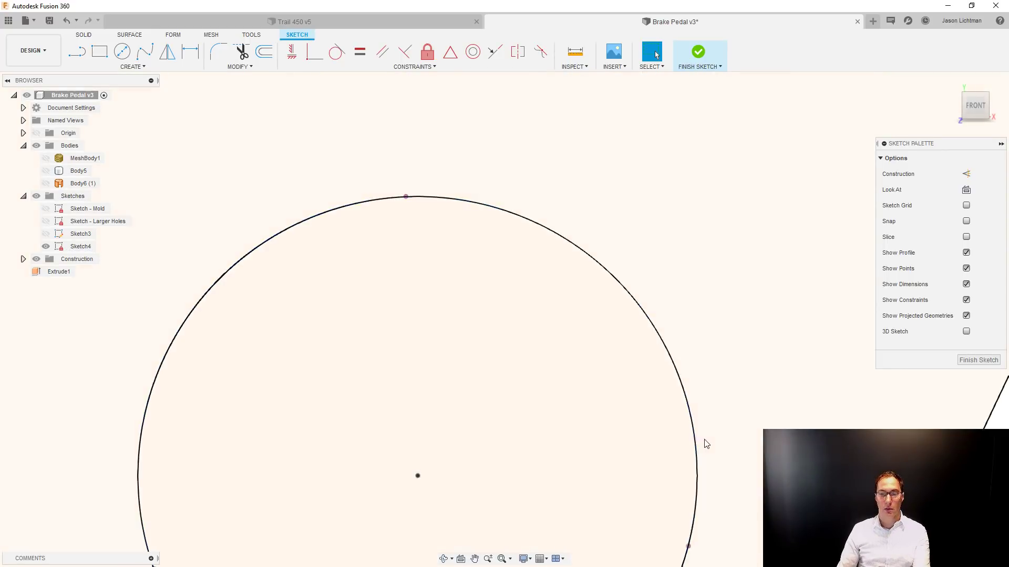
{"action": "scroll", "coordinate": [675, 436], "scroll_direction": "down", "scroll_amount": 5}
{"action": "left_click", "coordinate": [638, 423]}
{"action": "left_click", "coordinate": [638, 423]}
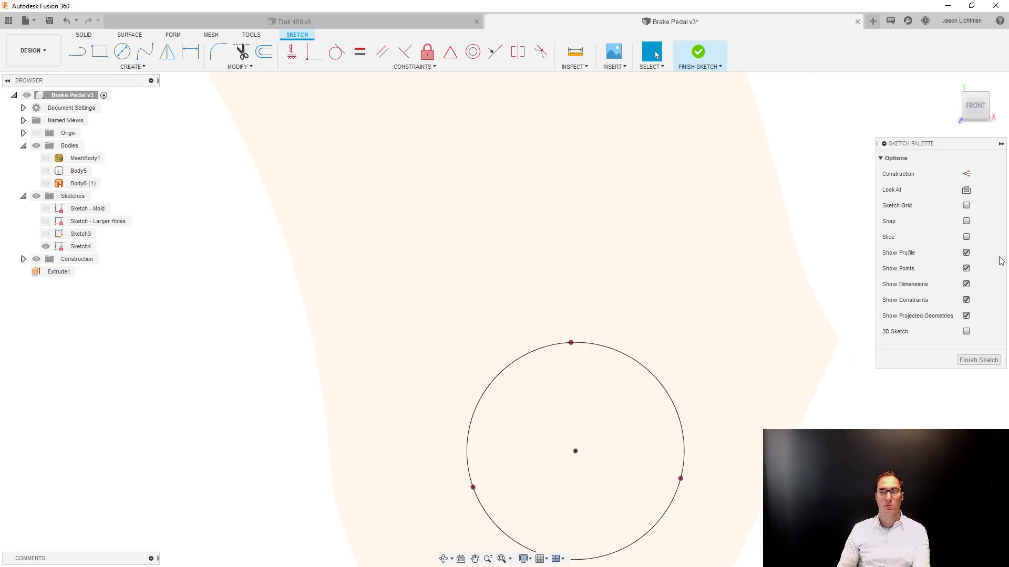
{"action": "left_click", "coordinate": [830, 356]}
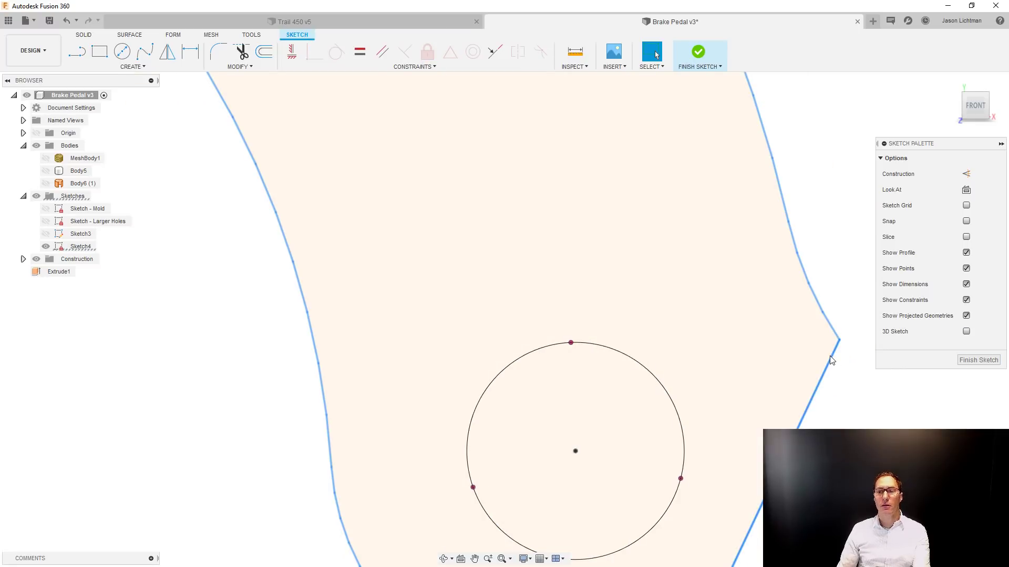
{"action": "scroll", "coordinate": [830, 355], "scroll_direction": "down", "scroll_amount": 4}
{"action": "key", "text": "Delete"}
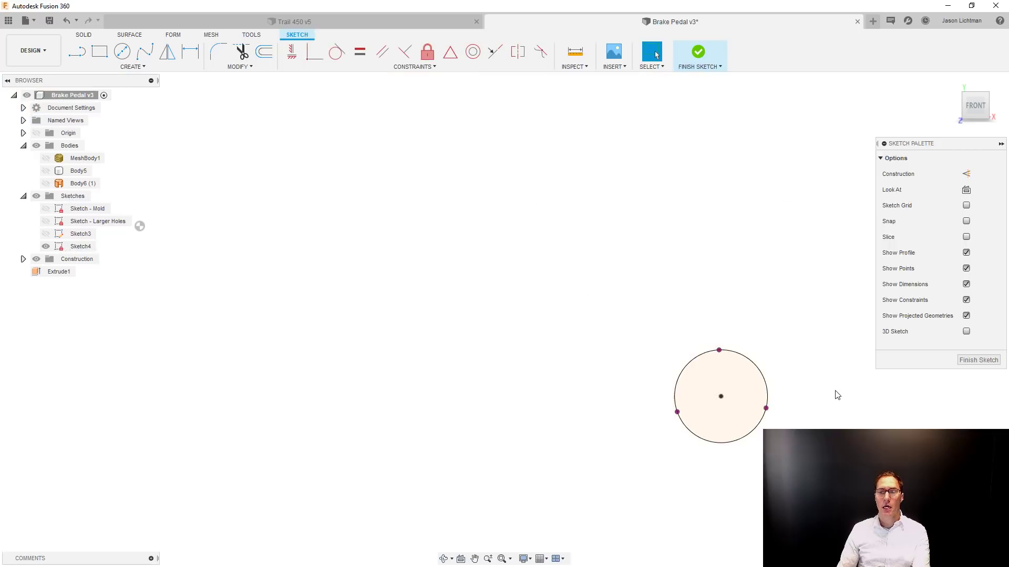
Turn off automatic projection of geometry on the active sketch plane in the Design preferences.
{"action": "left_click", "coordinate": [958, 21]}
{"action": "left_click", "coordinate": [961, 48]}
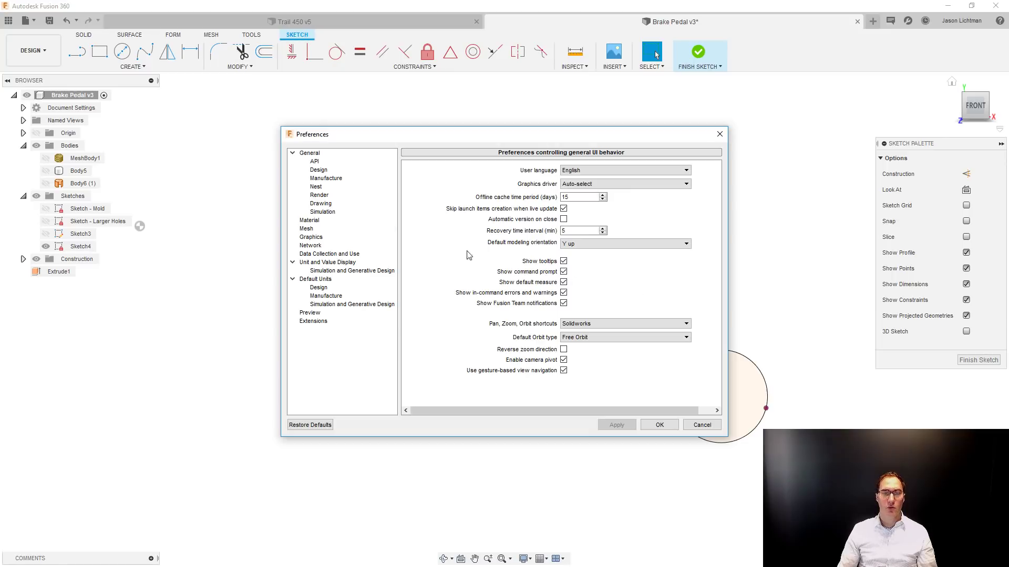
{"action": "left_click", "coordinate": [319, 170]}
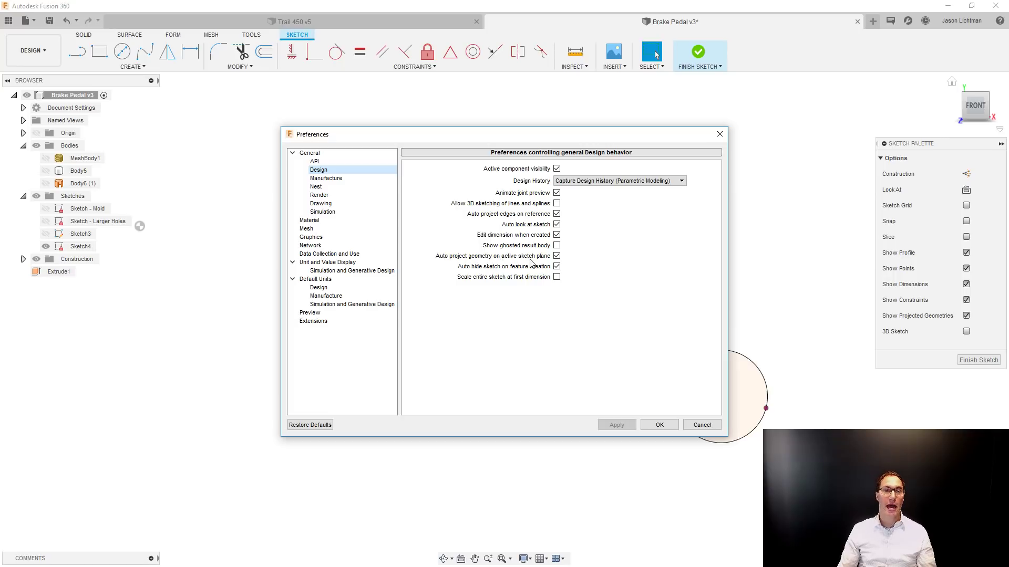
{"action": "left_click", "coordinate": [556, 258]}
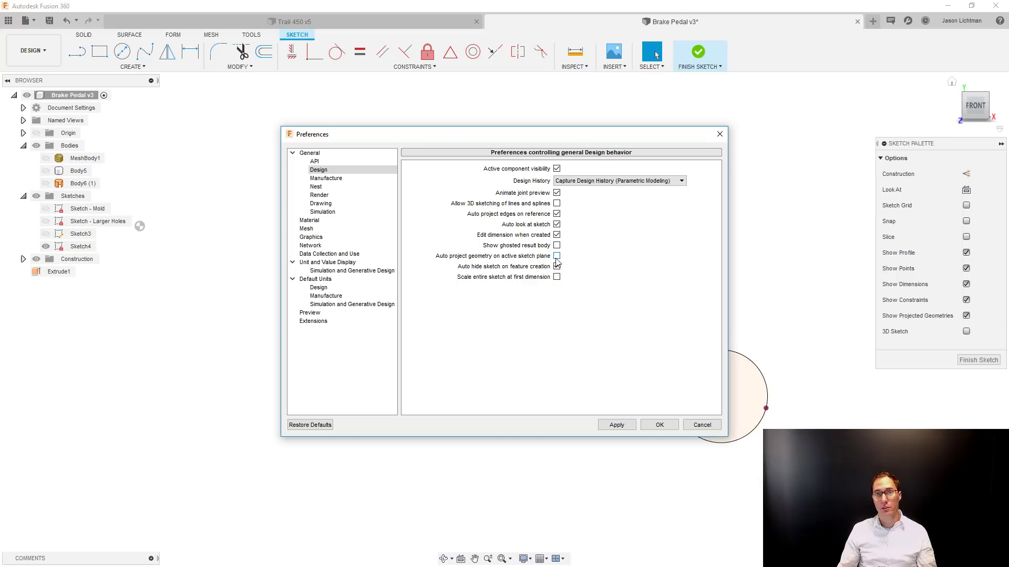
{"action": "left_click", "coordinate": [670, 427]}
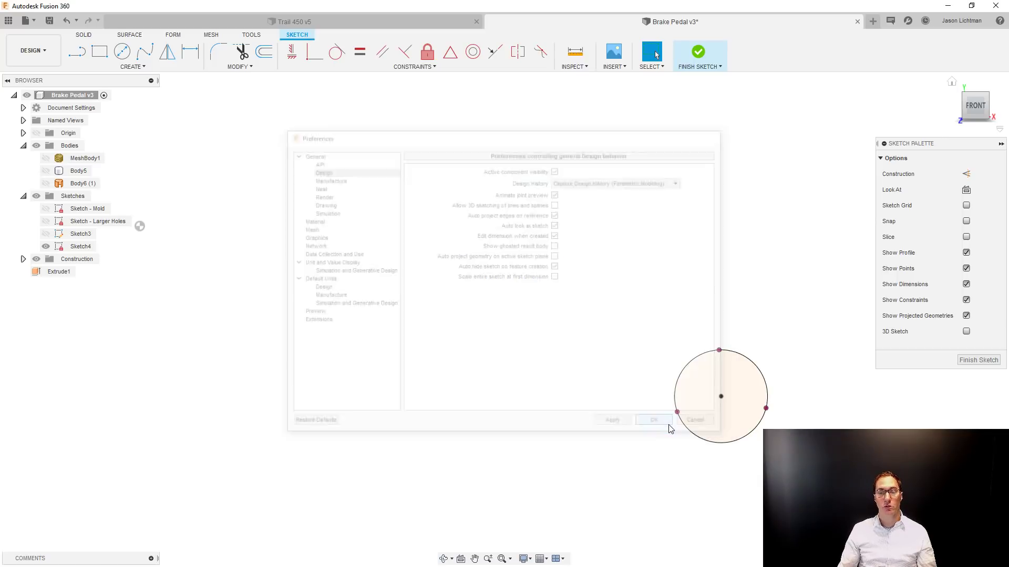
Finish the circle sketch and show the solid body again.
{"action": "left_click", "coordinate": [979, 360]}
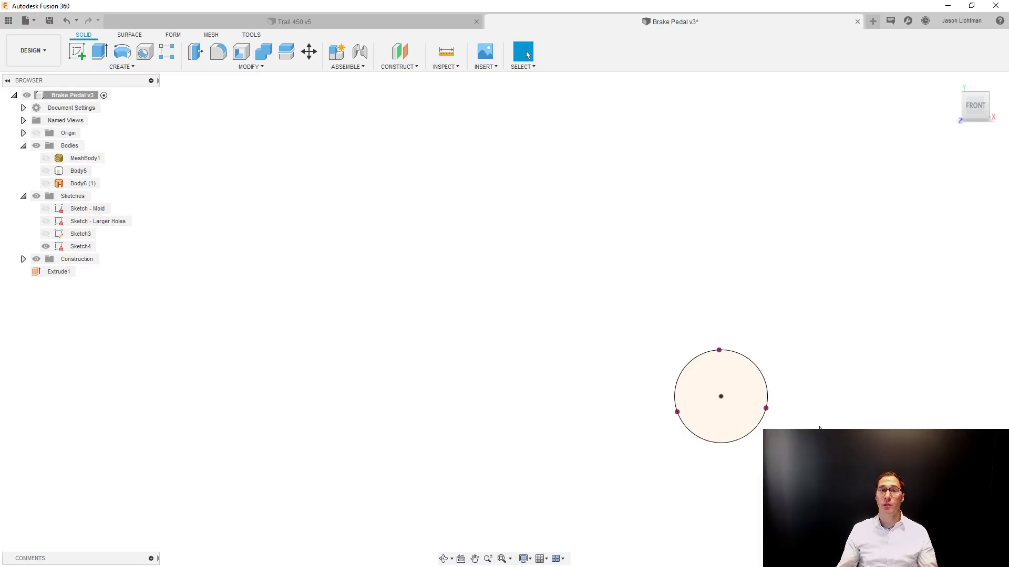
{"action": "middle_click_drag", "start_coordinate": [819, 428], "coordinate": [692, 428], "text": "shift"}
{"action": "left_click", "coordinate": [46, 171]}
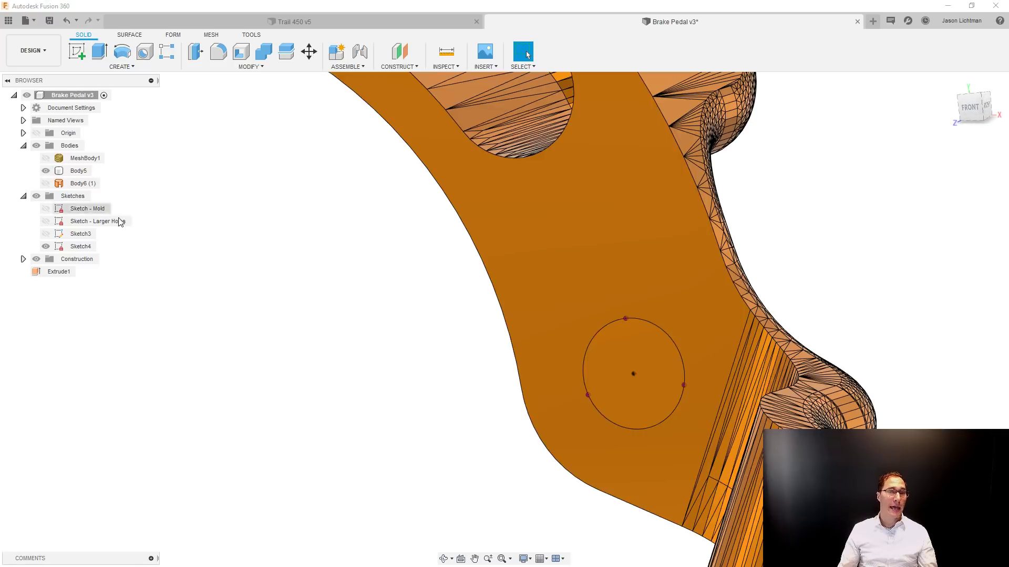
Extrude the circle profile as a cut about -0.52 in through the pedal arm to rebuild the round hole.
{"action": "left_click", "coordinate": [633, 380]}
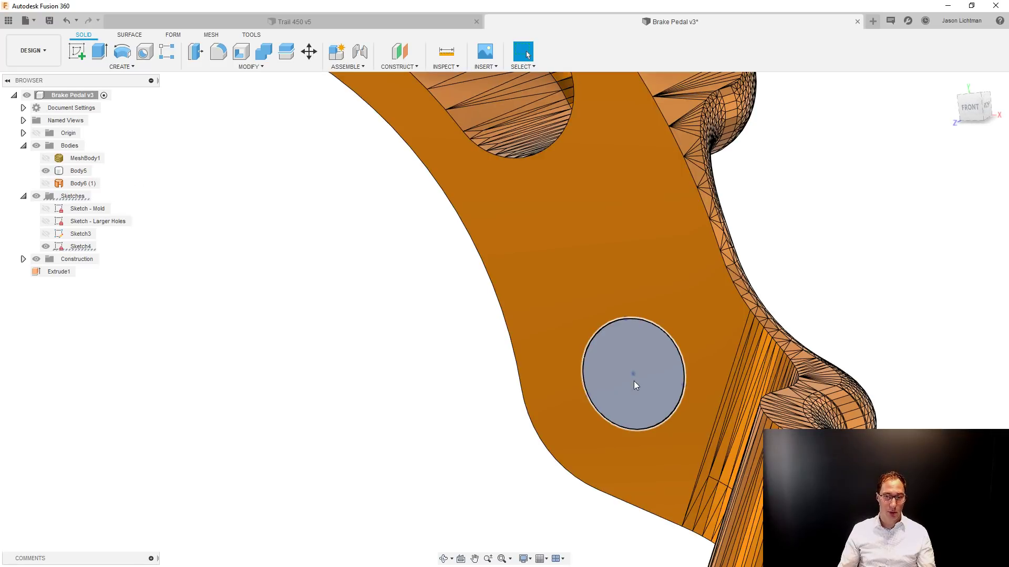
{"action": "key", "text": "e"}
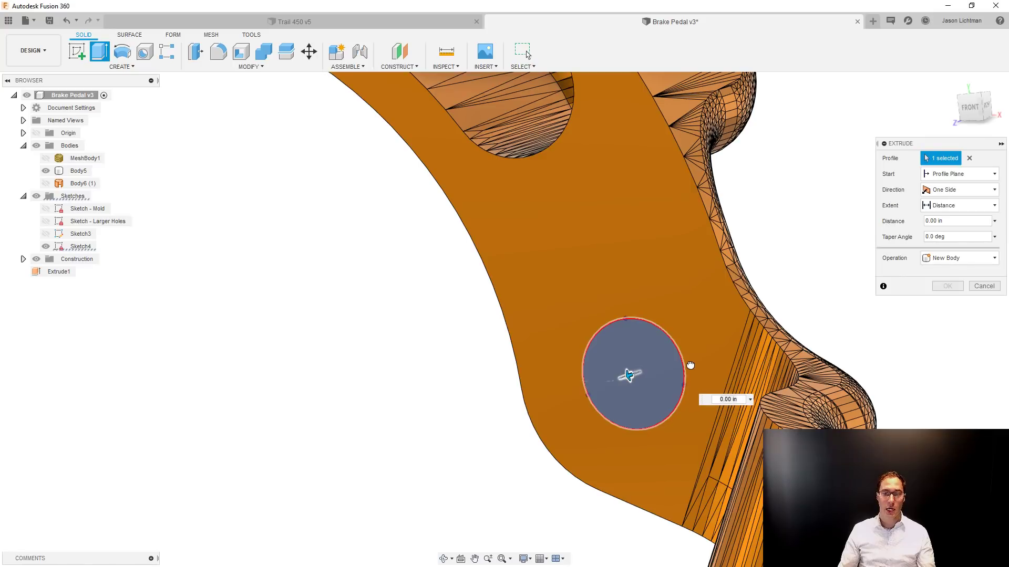
{"action": "left_click_drag", "start_coordinate": [703, 360], "coordinate": [708, 356]}
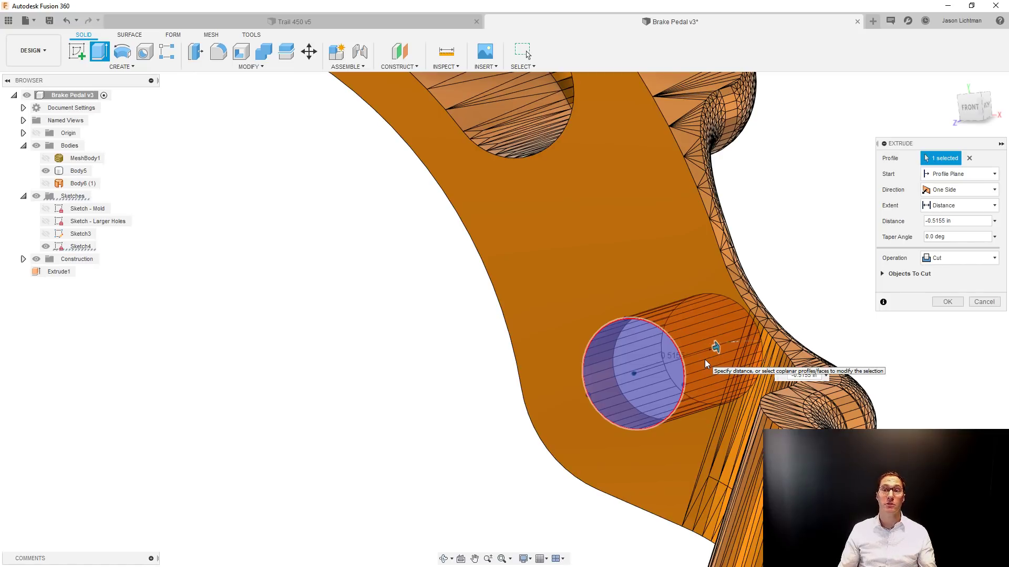
{"action": "left_click", "coordinate": [949, 302]}
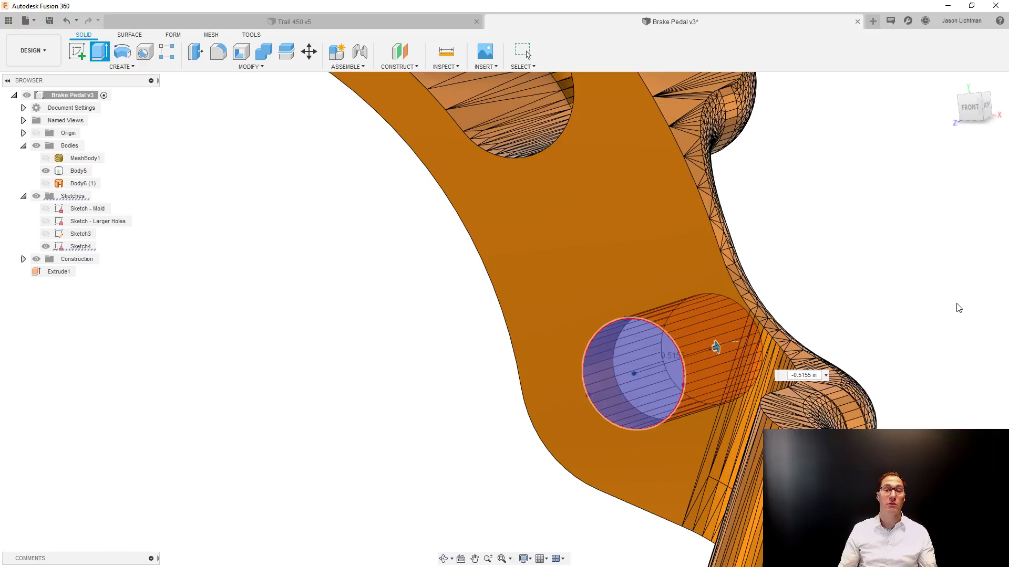
{"action": "scroll", "coordinate": [958, 308], "scroll_direction": "down", "scroll_amount": 5}
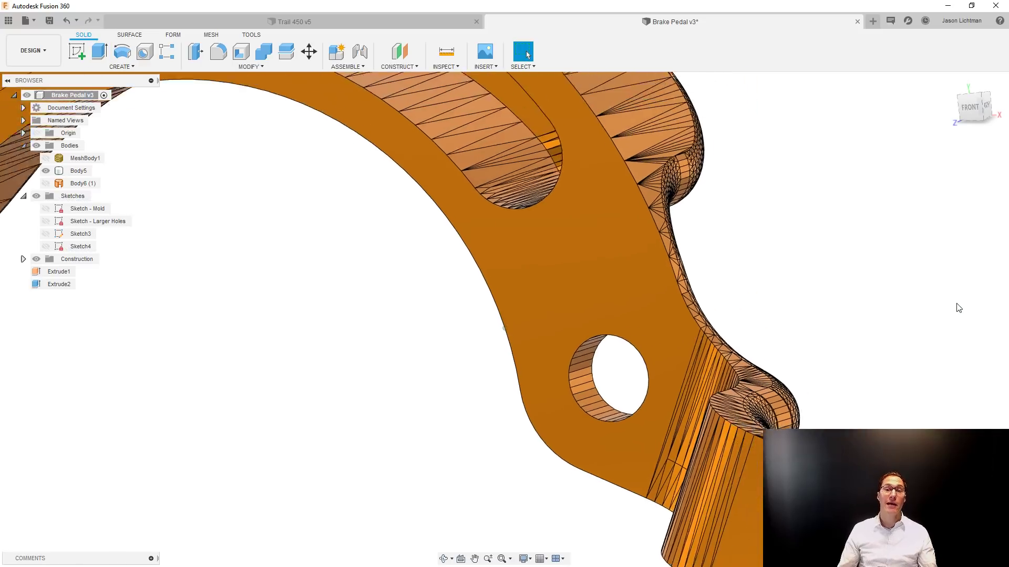
Switch to the Trail 450 v5 assembly and locate the foot peg below the brake pedal in the component tree.
{"action": "scroll", "coordinate": [958, 307], "scroll_direction": "down", "scroll_amount": 4}
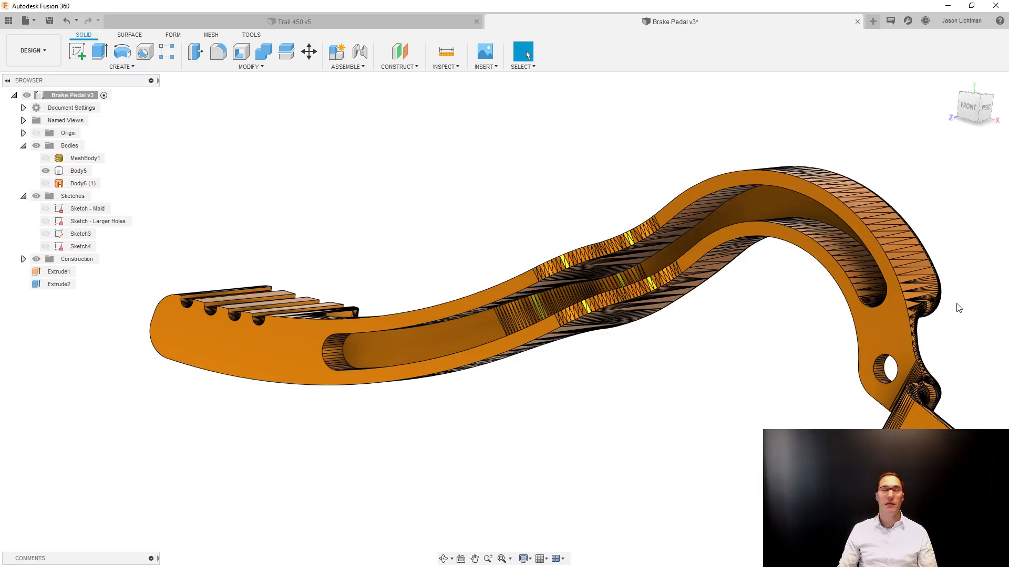
{"action": "left_click", "coordinate": [357, 15]}
{"action": "left_click", "coordinate": [624, 385]}
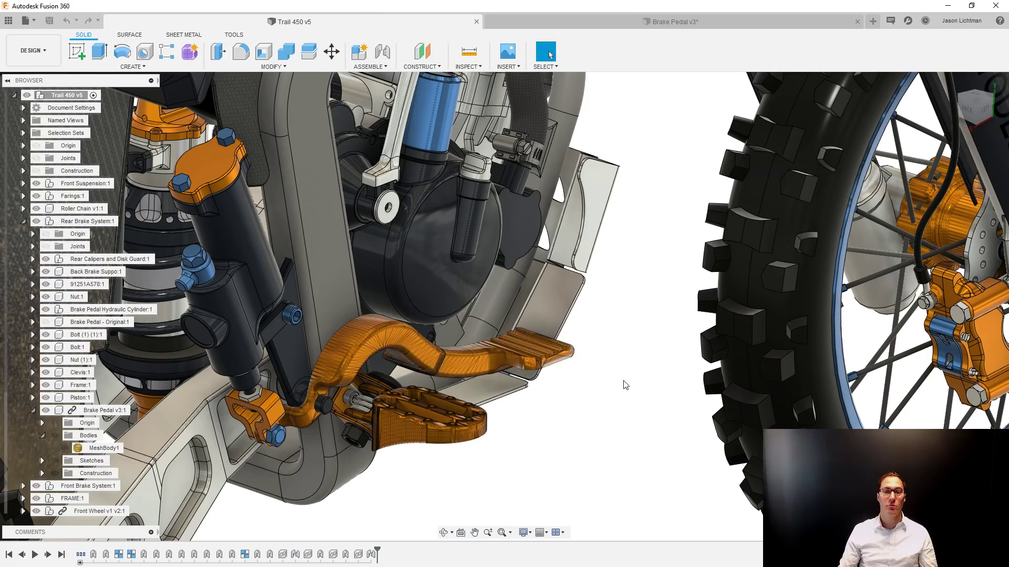
{"action": "scroll", "coordinate": [505, 428], "scroll_direction": "up", "scroll_amount": 6}
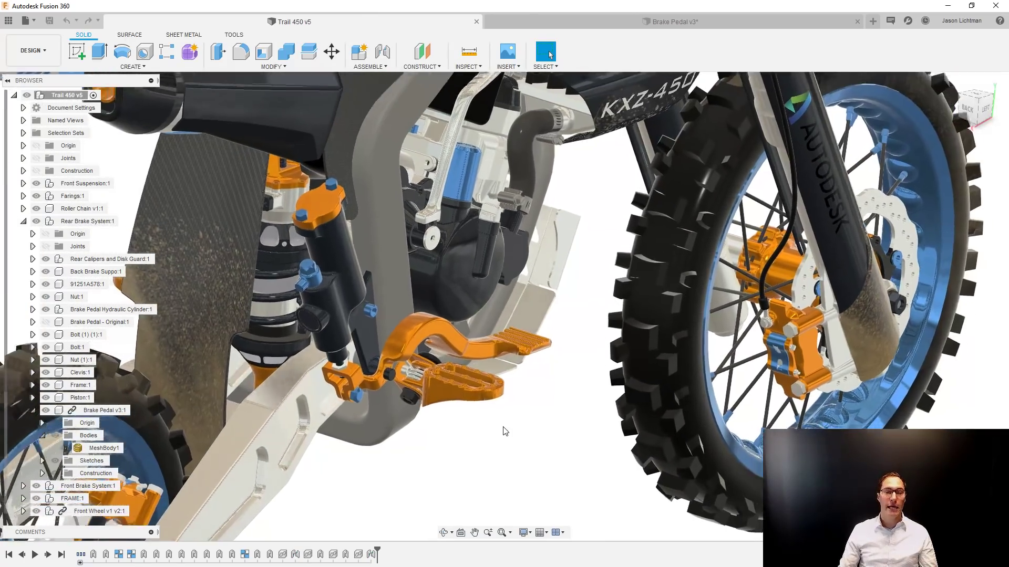
{"action": "scroll", "coordinate": [482, 448], "scroll_direction": "up", "scroll_amount": 3}
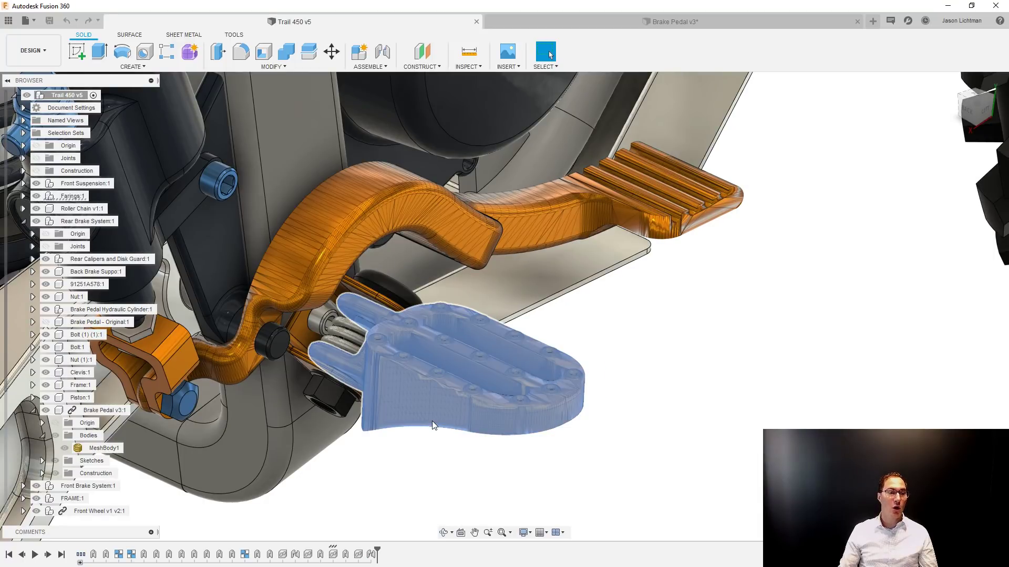
{"action": "right_click", "coordinate": [432, 422]}
{"action": "left_click", "coordinate": [423, 496]}
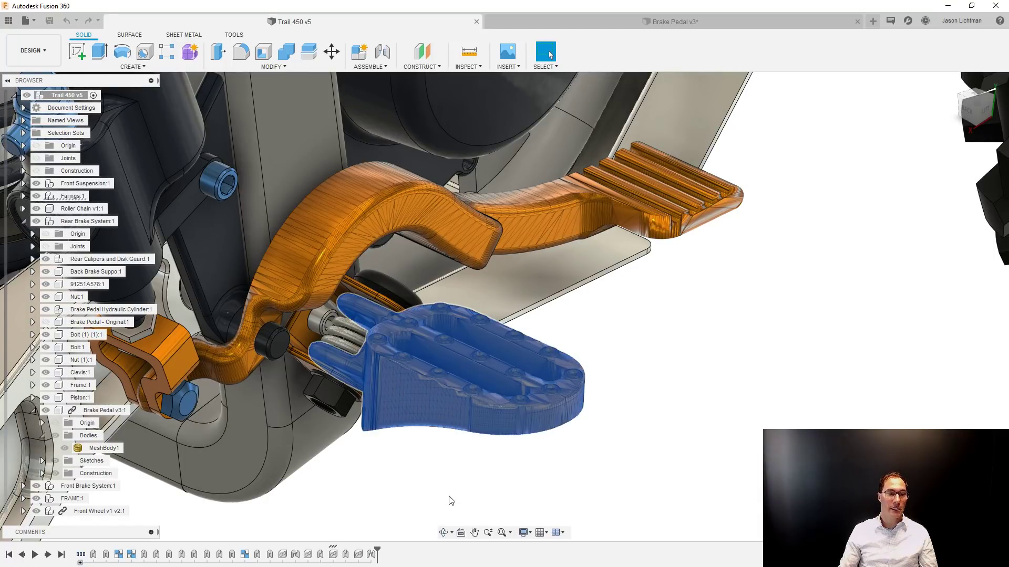
Open the linked Footpeg - Right component as its own document and list its bodies.
{"action": "left_click", "coordinate": [102, 360]}
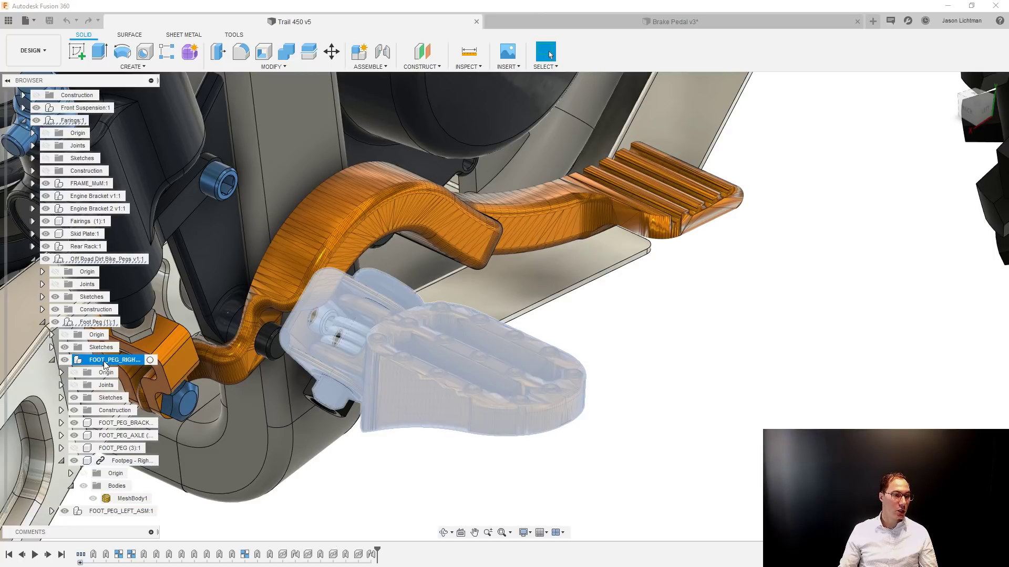
{"action": "left_click", "coordinate": [118, 449]}
{"action": "right_click", "coordinate": [116, 456]}
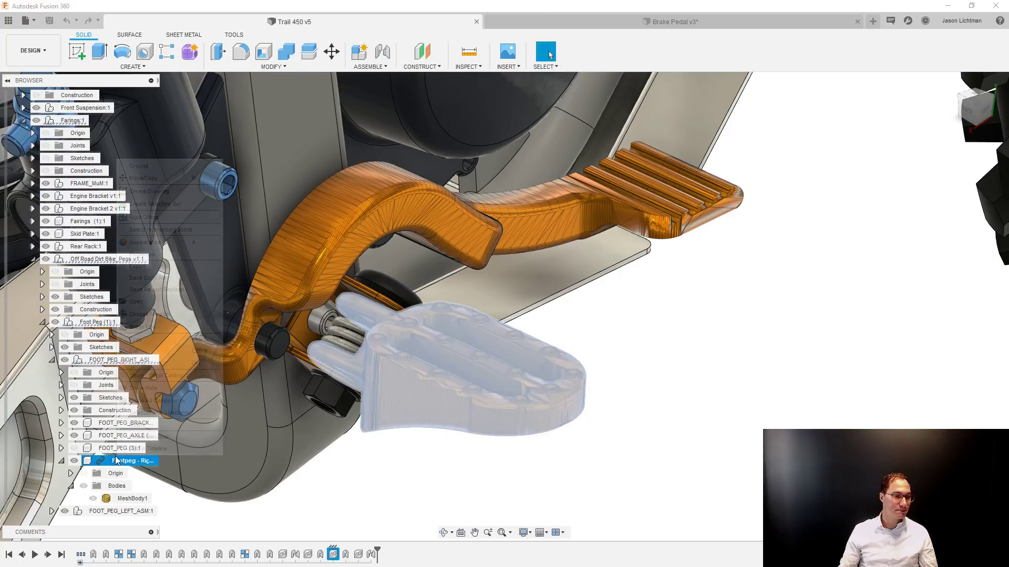
{"action": "left_click", "coordinate": [144, 297]}
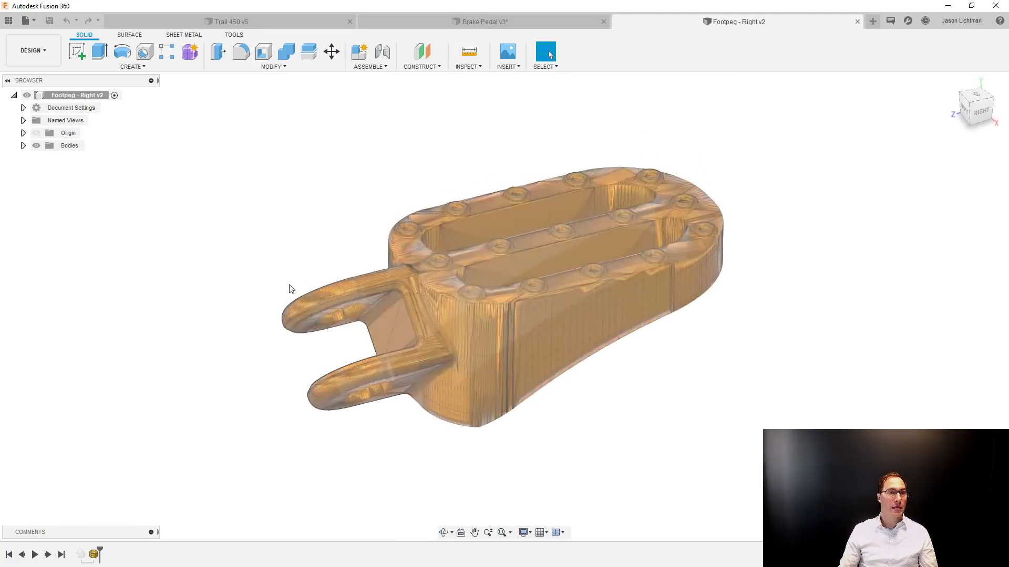
{"action": "left_click", "coordinate": [23, 146]}
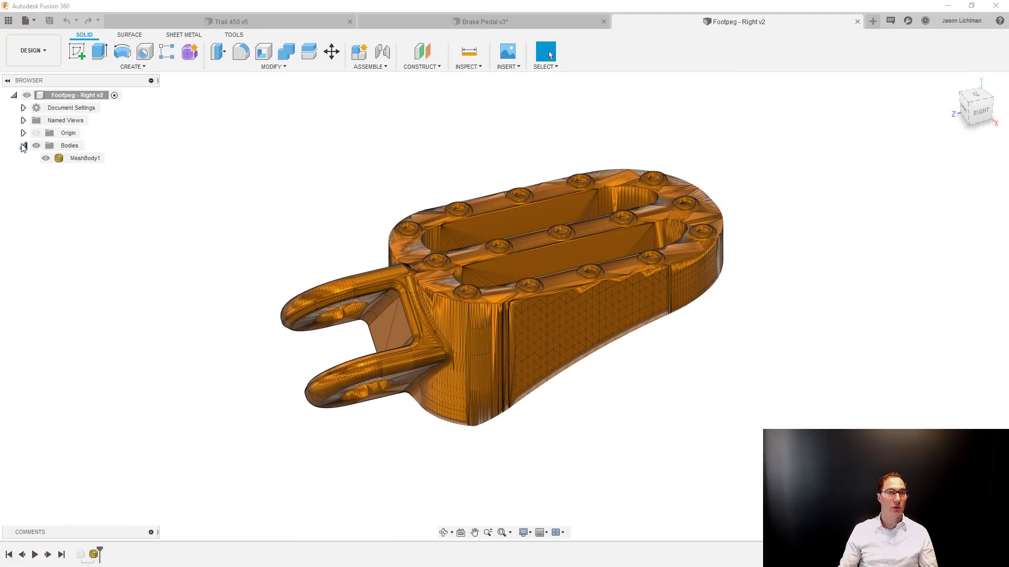
Return to the Trail 450 v5 assembly, locate the opposite foot peg in the component tree and open its linked Footpeg - Left design.
{"action": "left_click", "coordinate": [306, 23]}
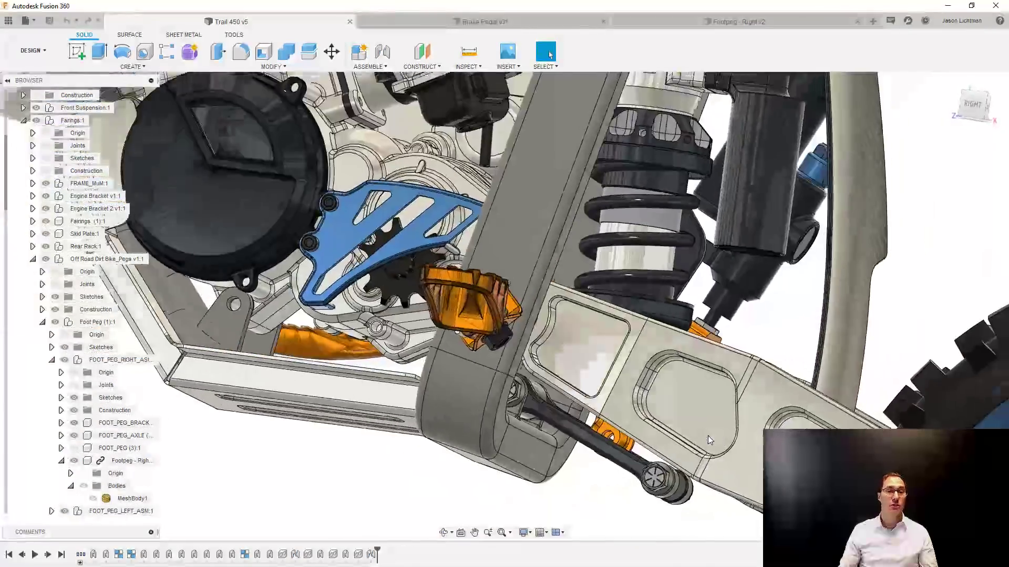
{"action": "right_click", "coordinate": [504, 450]}
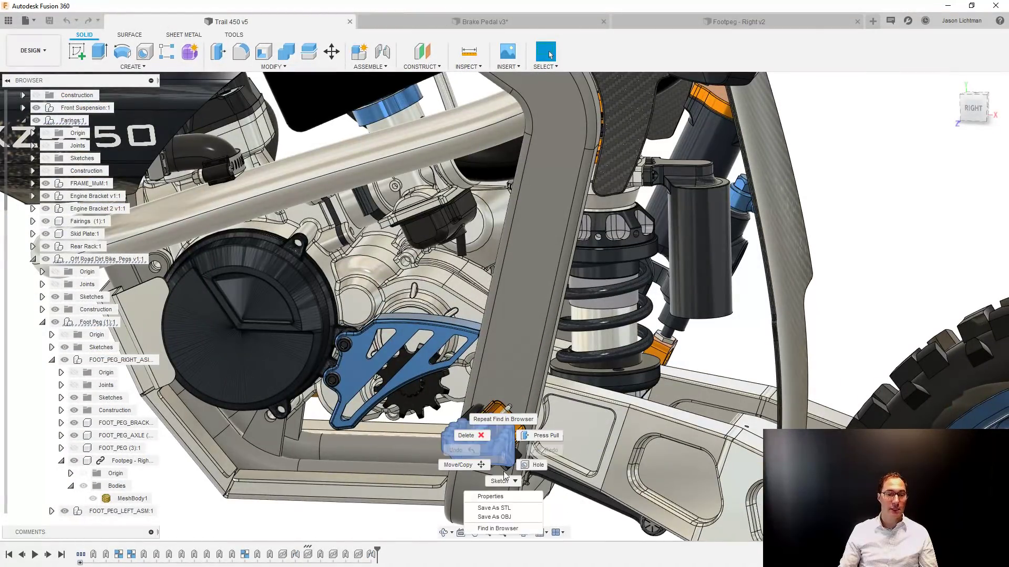
{"action": "left_click", "coordinate": [497, 528]}
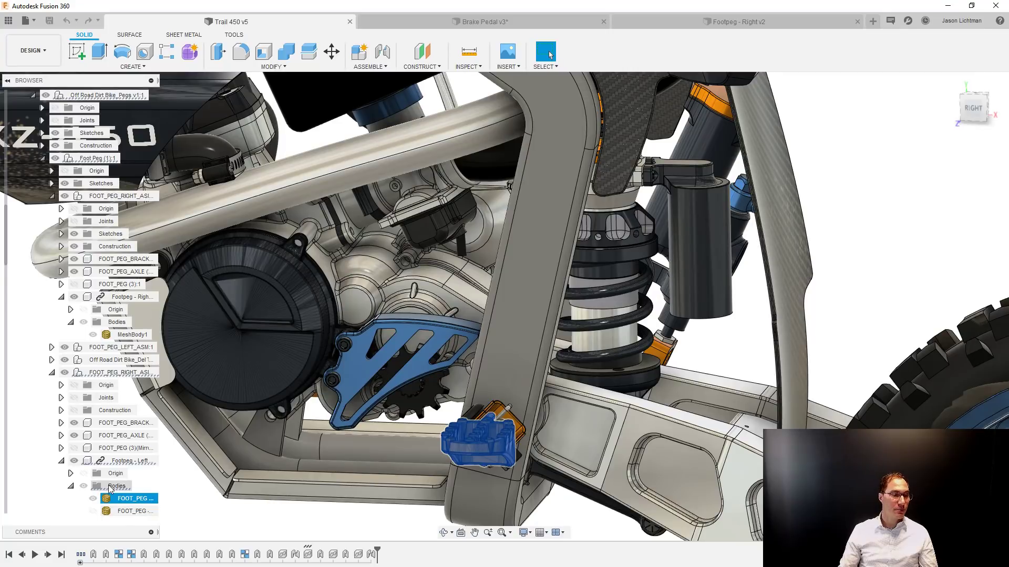
{"action": "right_click", "coordinate": [120, 423]}
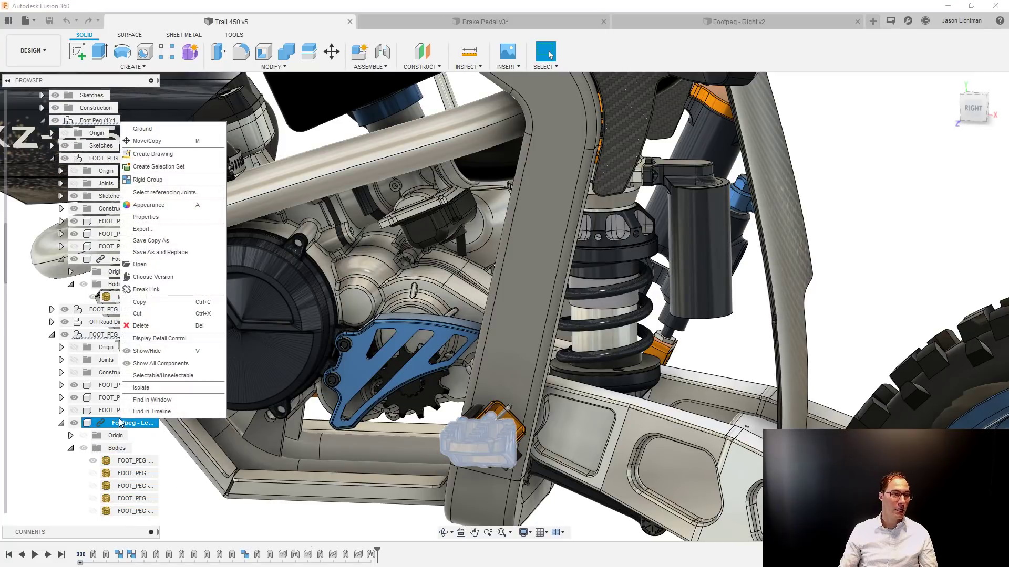
{"action": "left_click", "coordinate": [144, 265]}
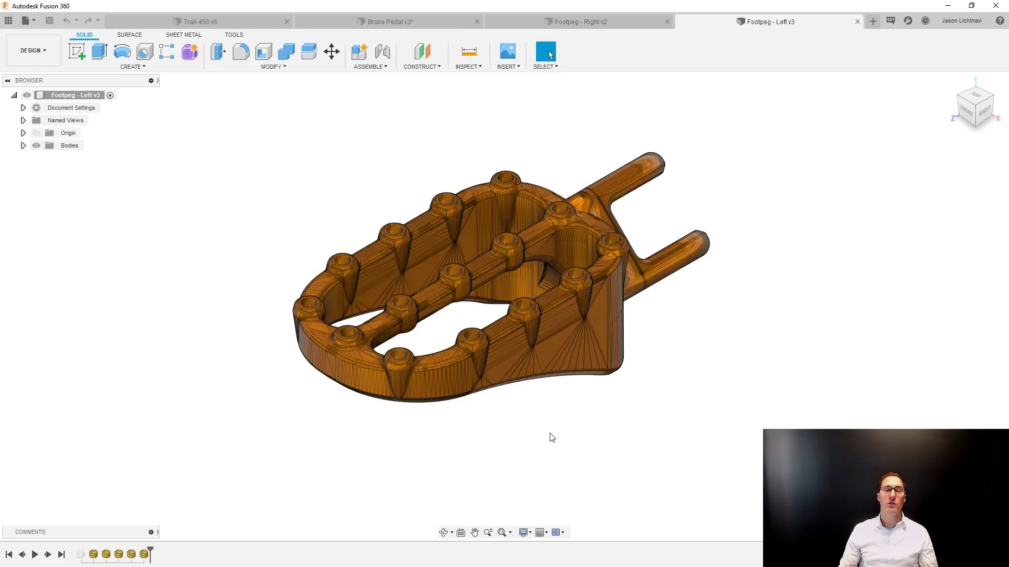
List the left foot peg's bodies, hide the Left Tri 81k mesh and show the Left Quads 20k mesh.
{"action": "scroll", "coordinate": [549, 437], "scroll_direction": "up", "scroll_amount": 3}
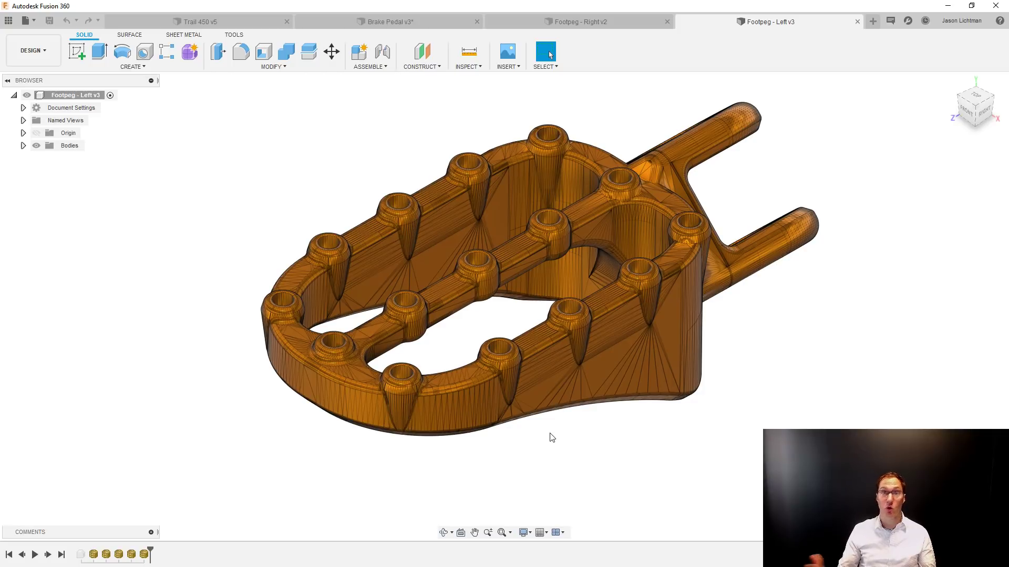
{"action": "left_click", "coordinate": [24, 146]}
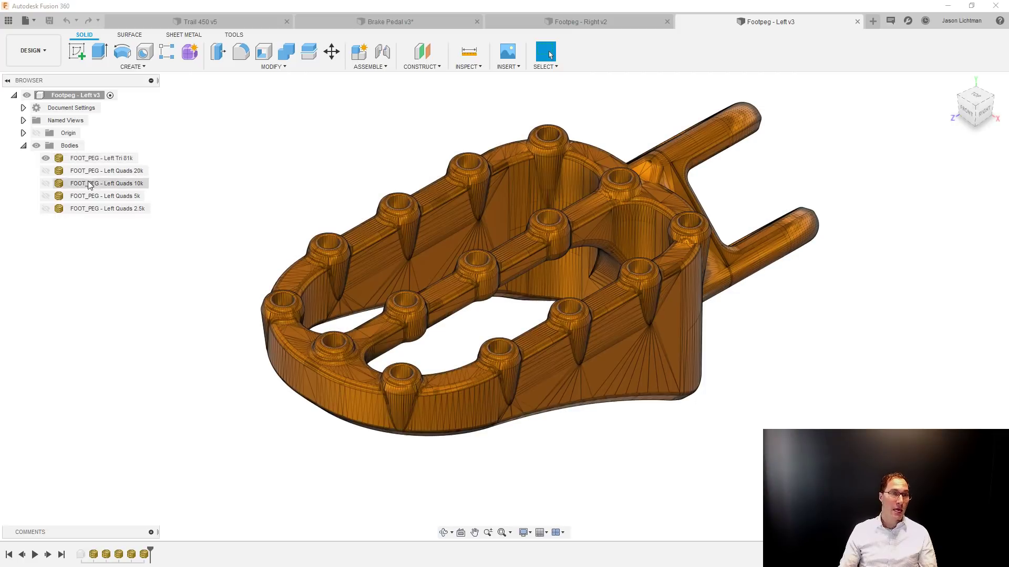
{"action": "left_click", "coordinate": [46, 159]}
{"action": "left_click", "coordinate": [46, 171]}
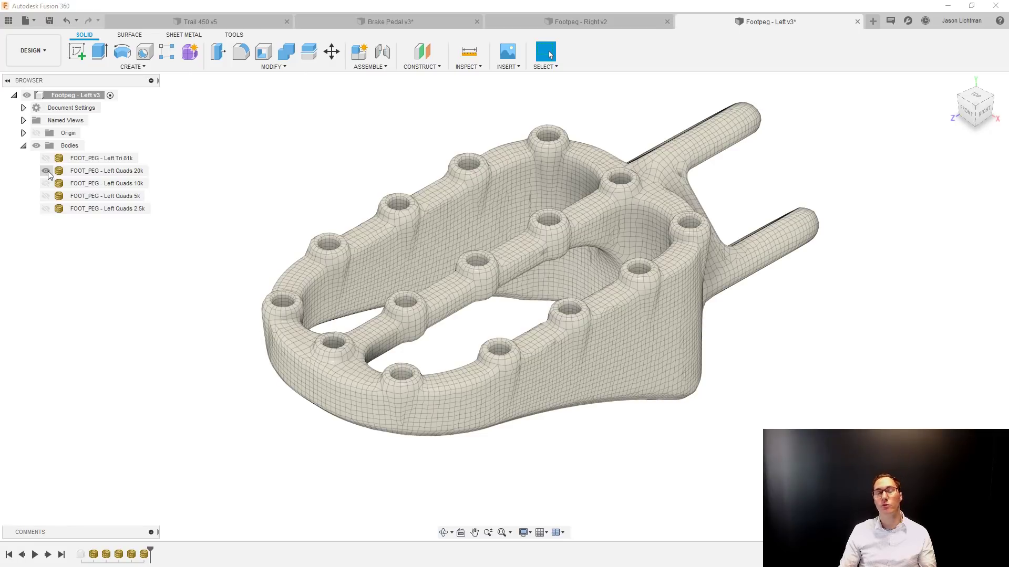
Compare the Quads 10k, 5k and 2.5k meshes by displaying them in turn, leaving only the Quads 20k mesh shown.
{"action": "left_click", "coordinate": [46, 171]}
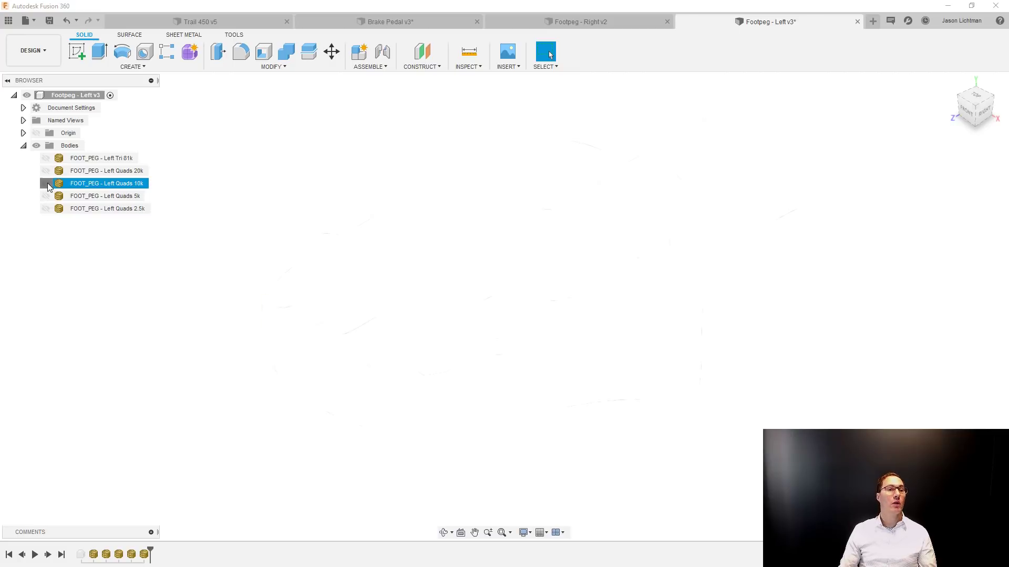
{"action": "left_click", "coordinate": [46, 183]}
{"action": "left_click", "coordinate": [45, 195]}
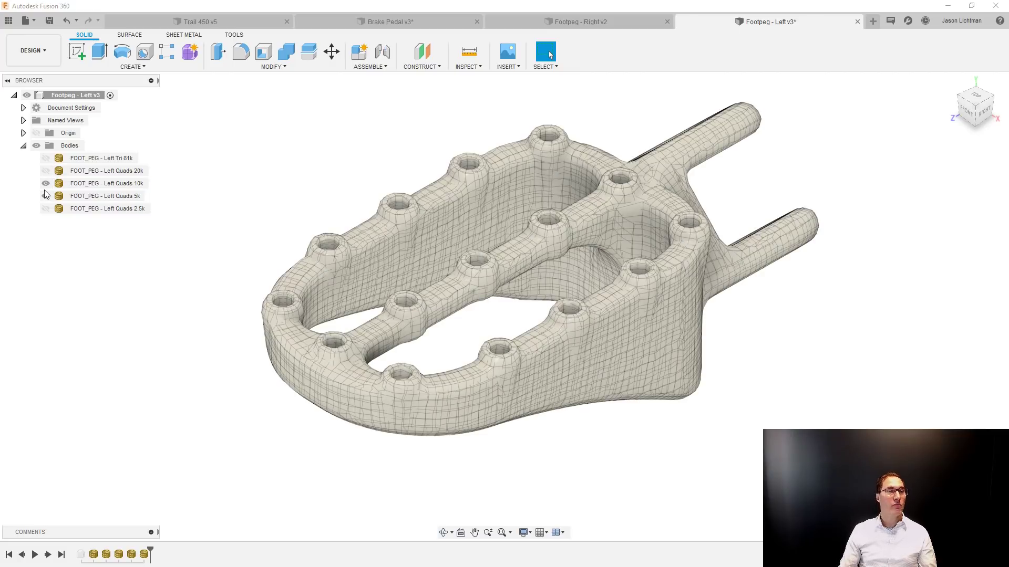
{"action": "left_click", "coordinate": [45, 183]}
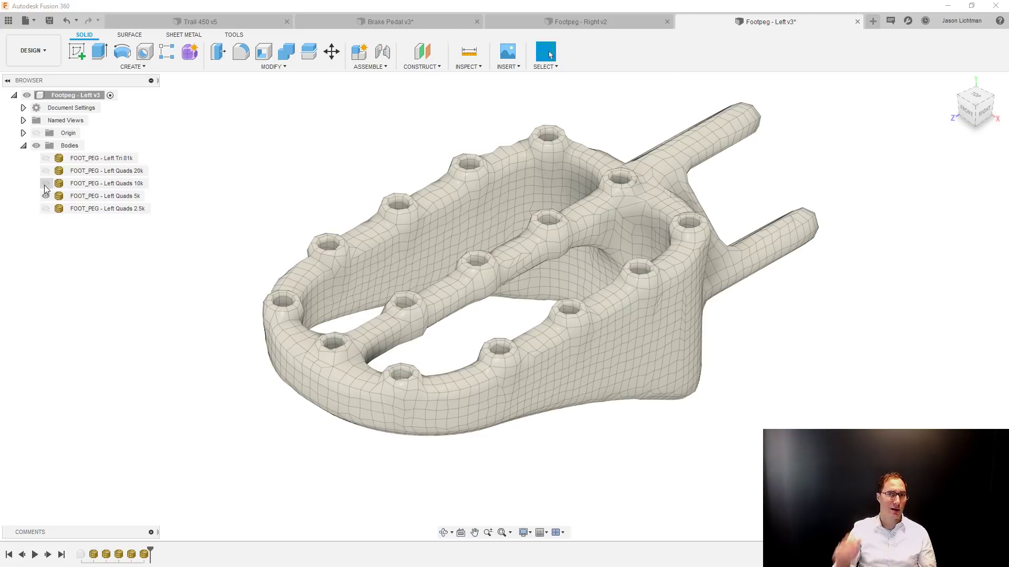
{"action": "left_click", "coordinate": [44, 196]}
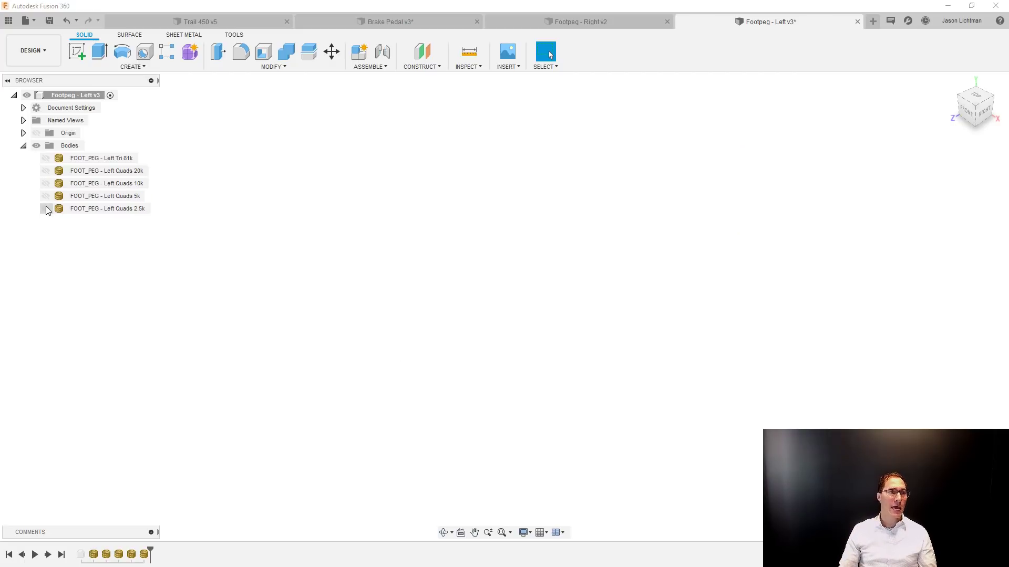
{"action": "left_click", "coordinate": [45, 207]}
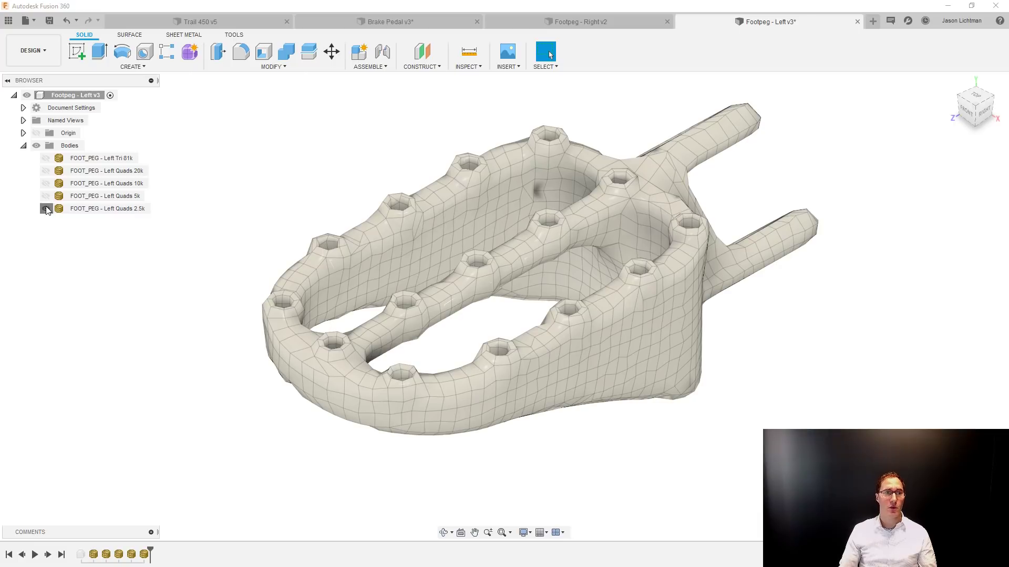
{"action": "left_click", "coordinate": [46, 208]}
{"action": "left_click", "coordinate": [46, 171]}
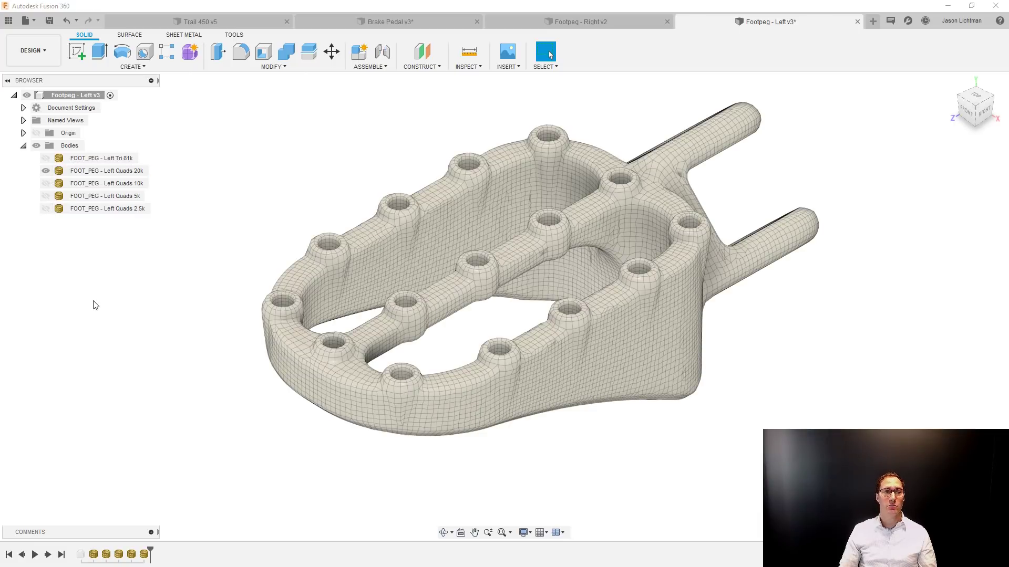
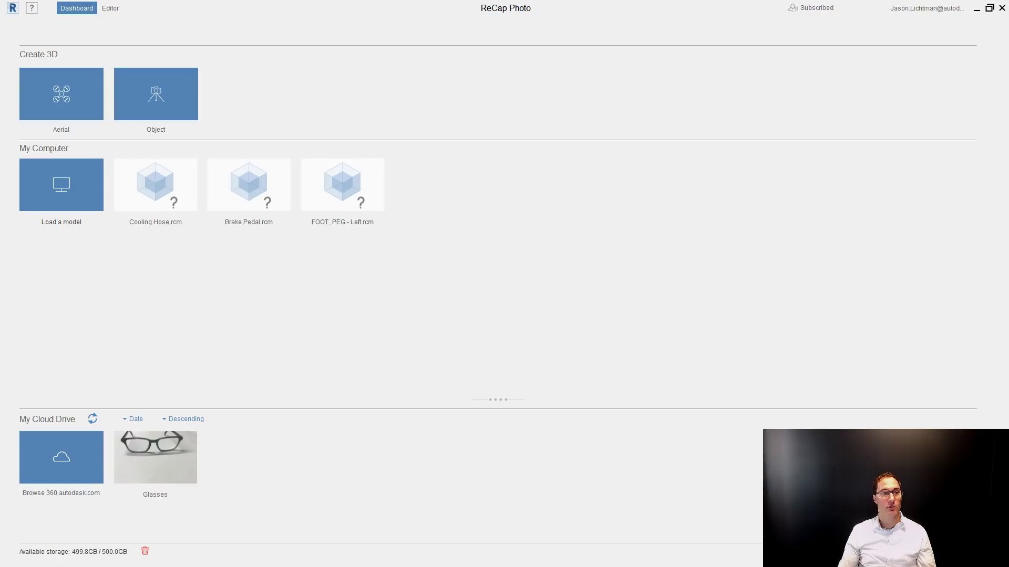
Load the FOOT_PEG - Left.rcm model and inspect the foot peg from several angles and up close.
{"action": "left_click", "coordinate": [74, 201]}
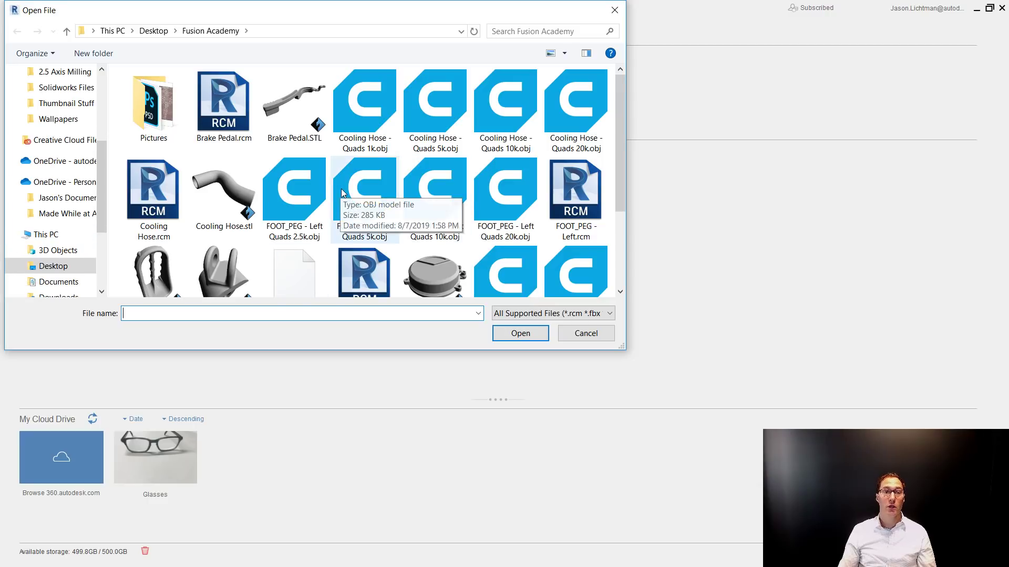
{"action": "double_click", "coordinate": [574, 190]}
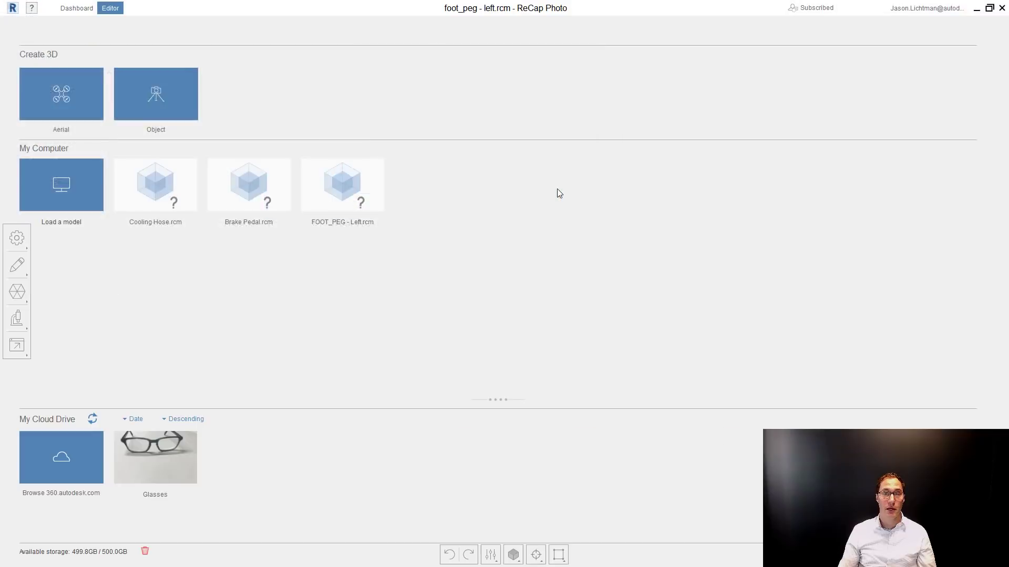
{"action": "middle_click_drag", "start_coordinate": [553, 317], "coordinate": [547, 284]}
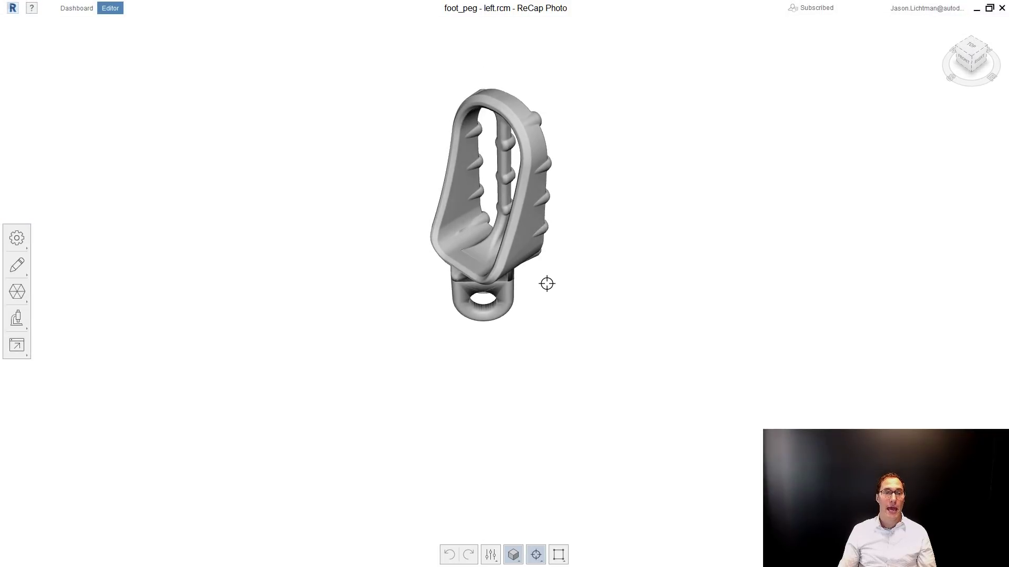
{"action": "right_click_drag", "start_coordinate": [543, 287], "coordinate": [520, 324]}
{"action": "left_click_drag", "start_coordinate": [520, 324], "coordinate": [772, 417]}
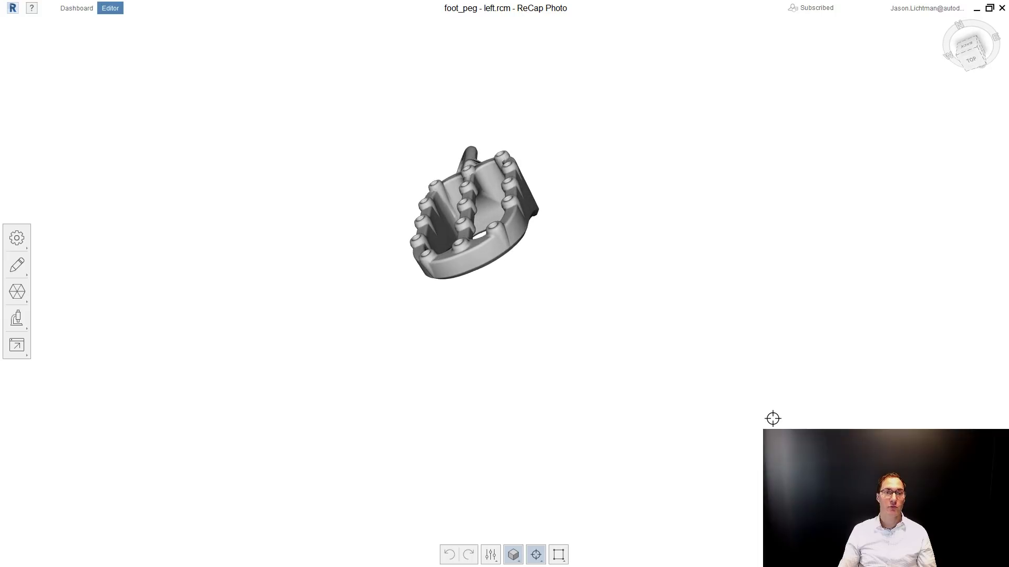
{"action": "scroll", "coordinate": [499, 156], "scroll_direction": "up", "scroll_amount": 5}
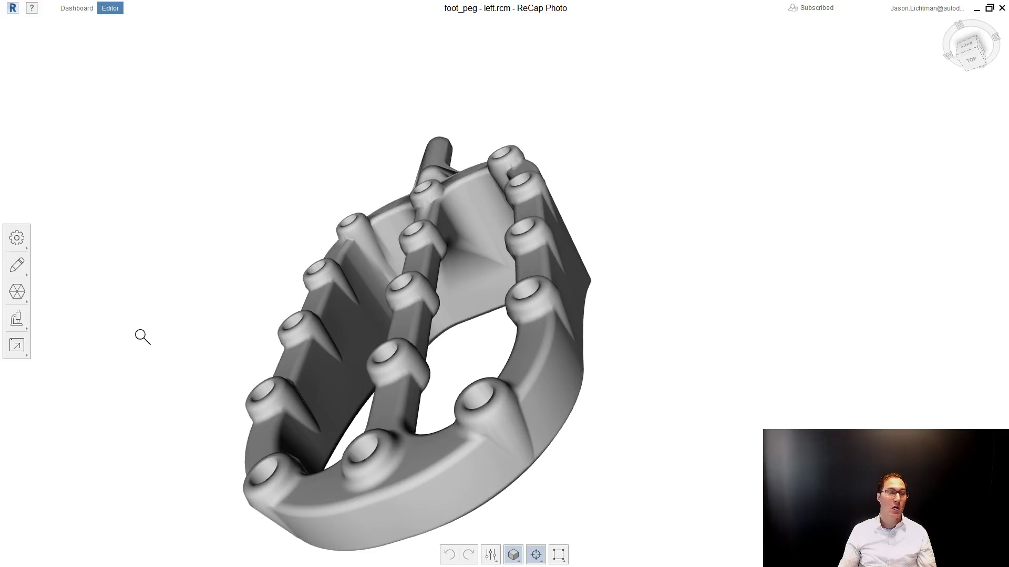
Set up an advanced model export of the foot peg as OBJ(Quads) with a target face count of 20000.
{"action": "left_click", "coordinate": [22, 350]}
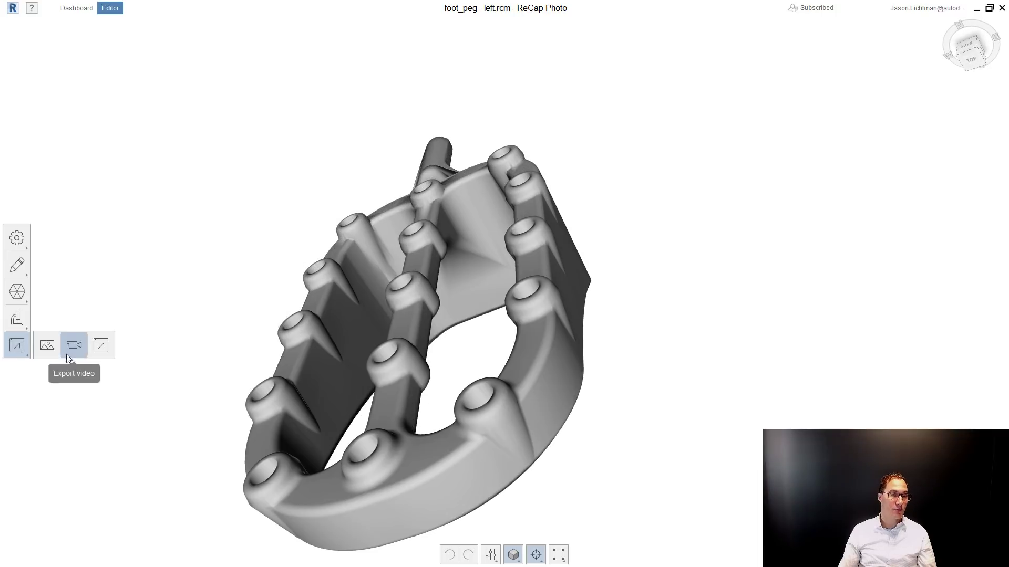
{"action": "left_click", "coordinate": [98, 346]}
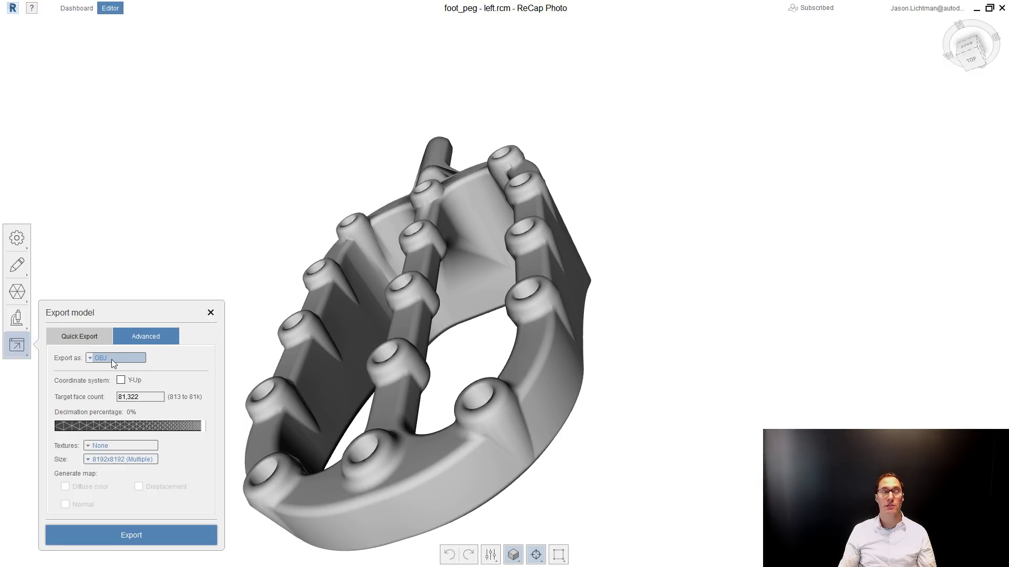
{"action": "left_click", "coordinate": [111, 359]}
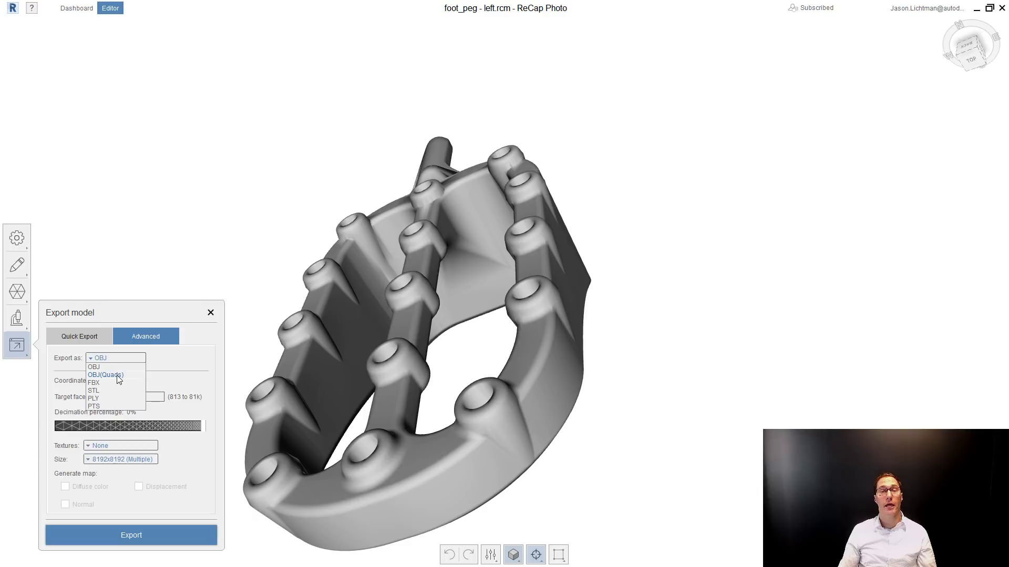
{"action": "left_click", "coordinate": [117, 376]}
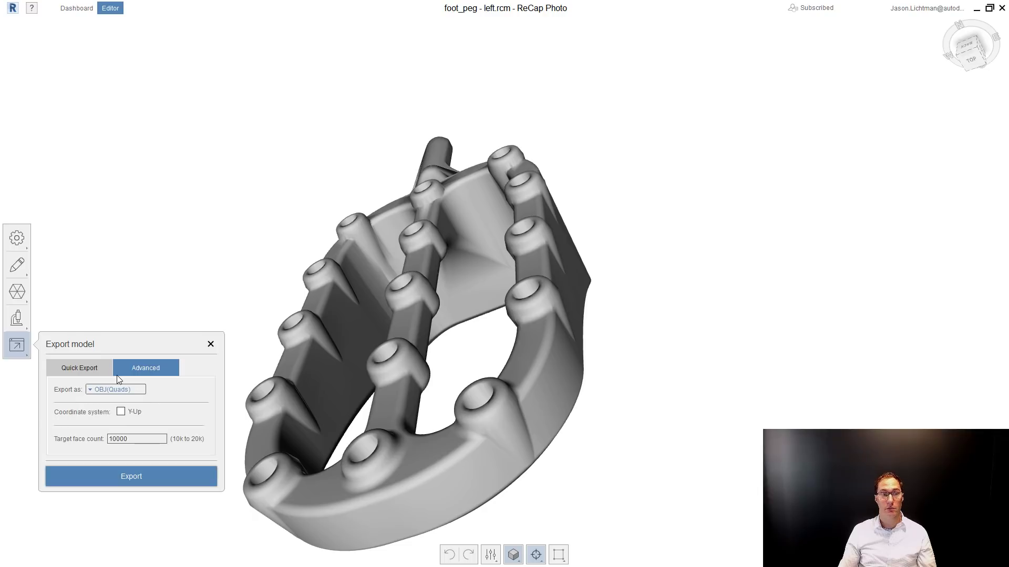
{"action": "double_click", "coordinate": [132, 440]}
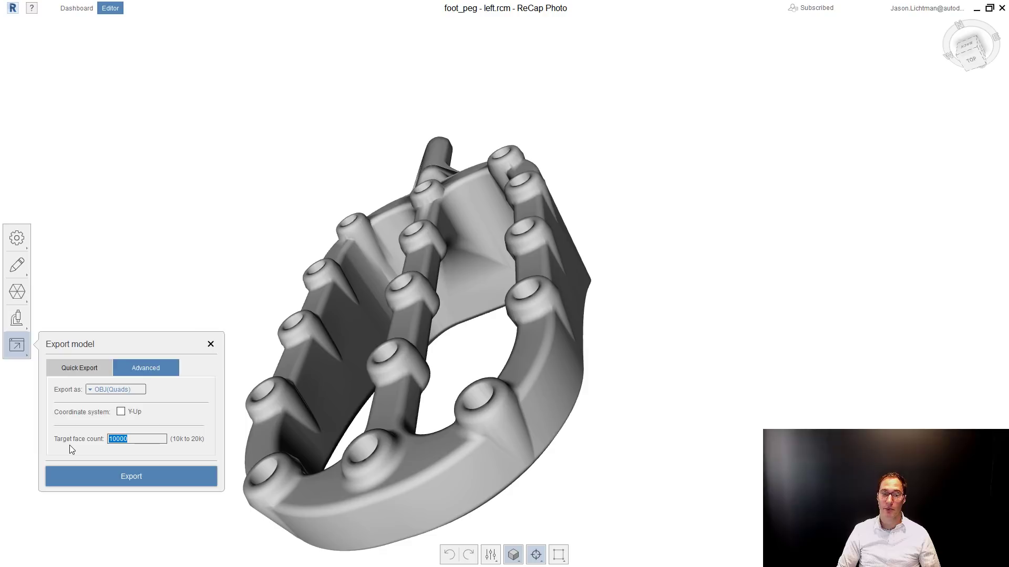
{"action": "type", "text": "20000"}
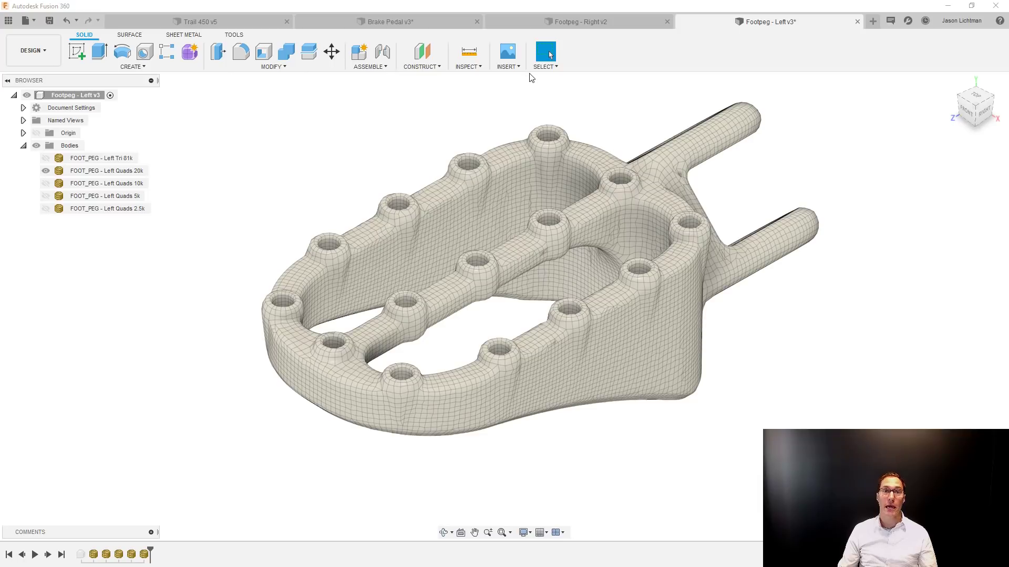
Switch to the Footpeg - Left design in Fusion 360 and create a new form.
{"action": "left_click", "coordinate": [507, 67]}
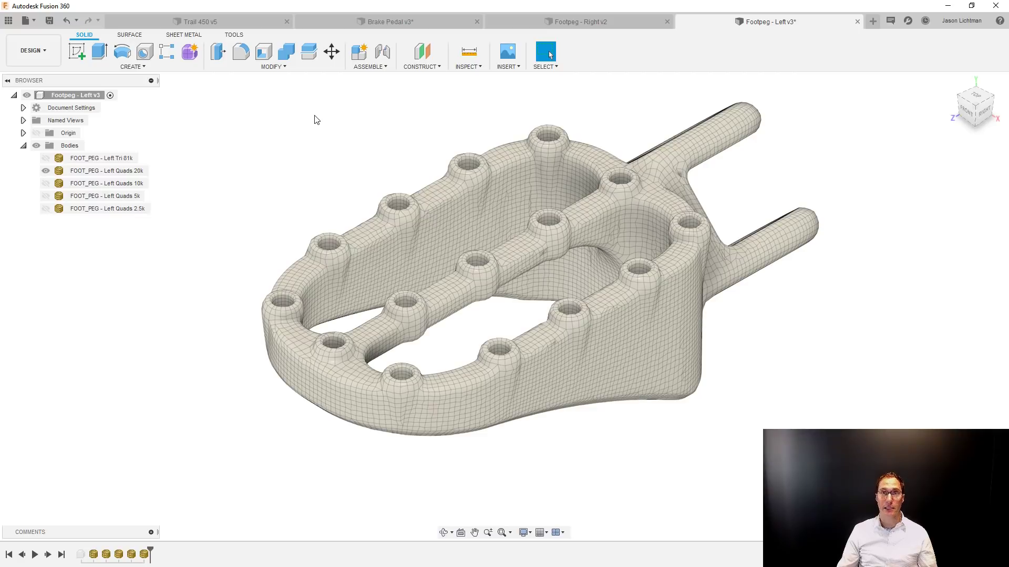
{"action": "left_click", "coordinate": [190, 57]}
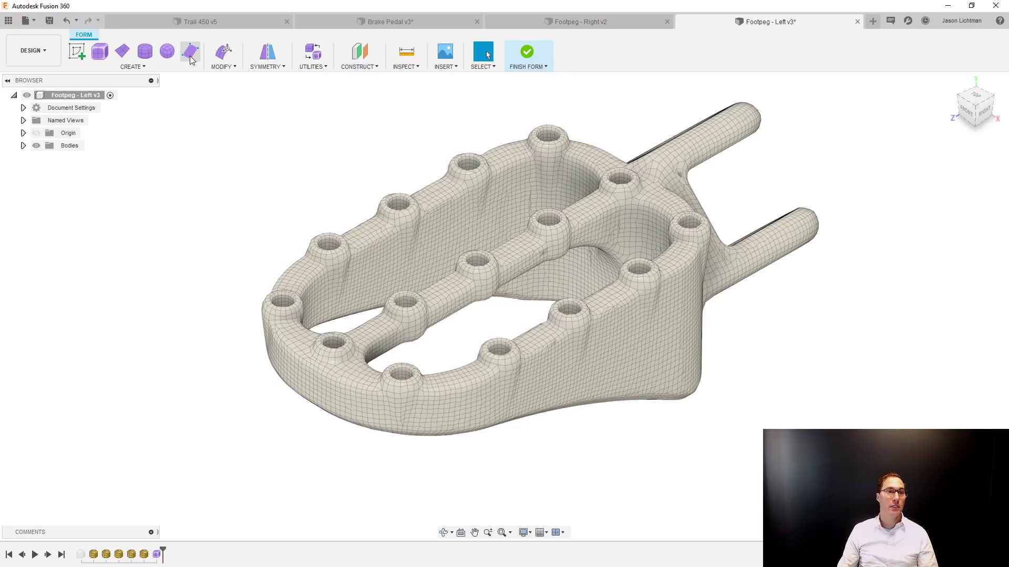
{"action": "left_click", "coordinate": [229, 67]}
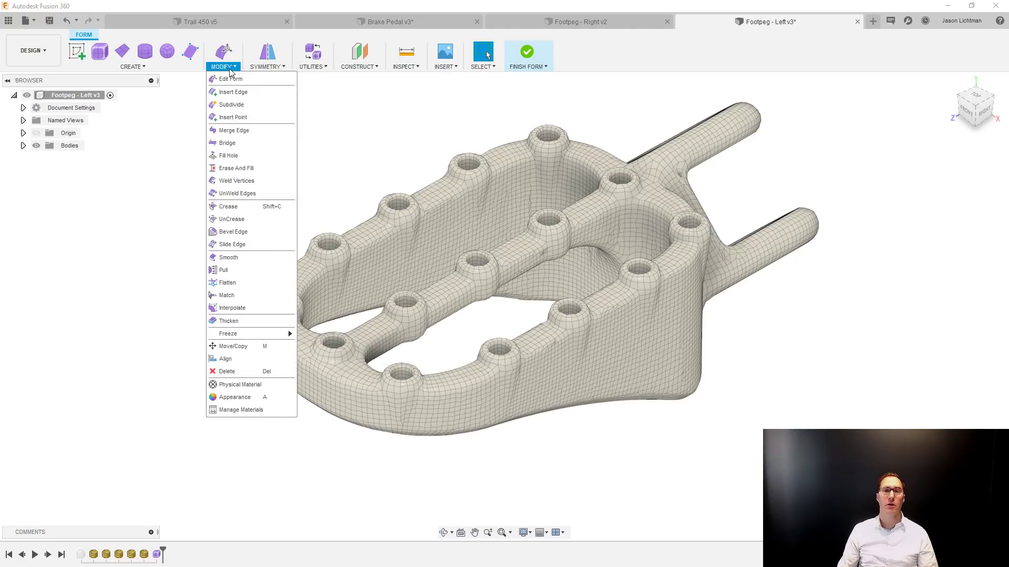
Convert the displayed Quads 20k foot peg mesh with the Quad Mesh to T-Splines type, as a new body.
{"action": "left_click", "coordinate": [305, 67]}
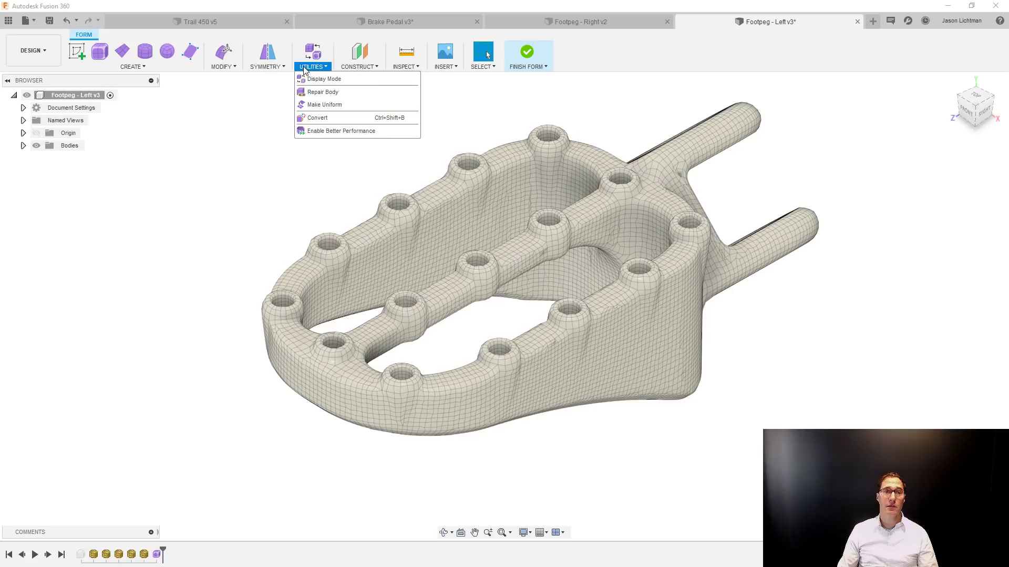
{"action": "left_click", "coordinate": [327, 118]}
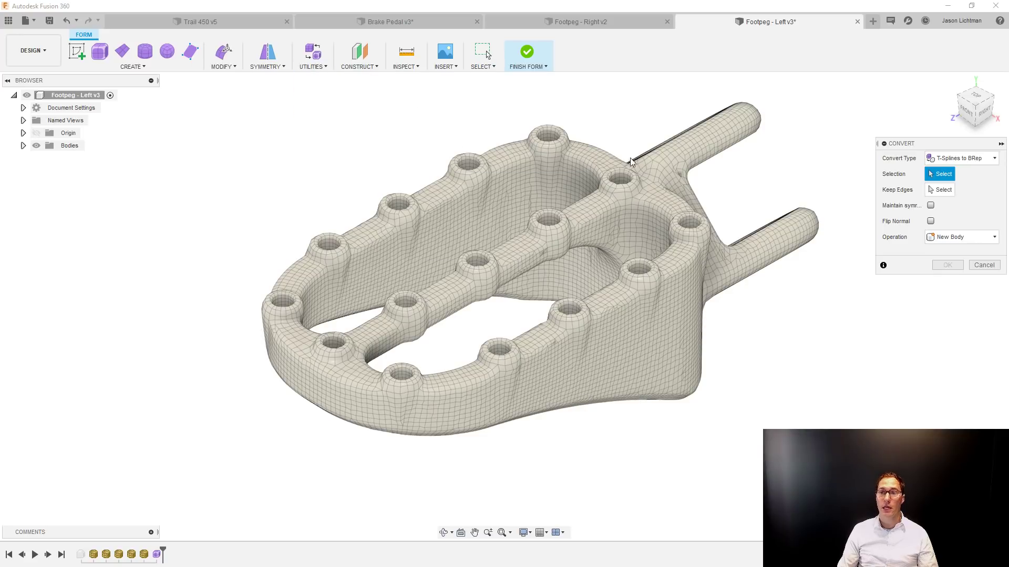
{"action": "left_click", "coordinate": [954, 159]}
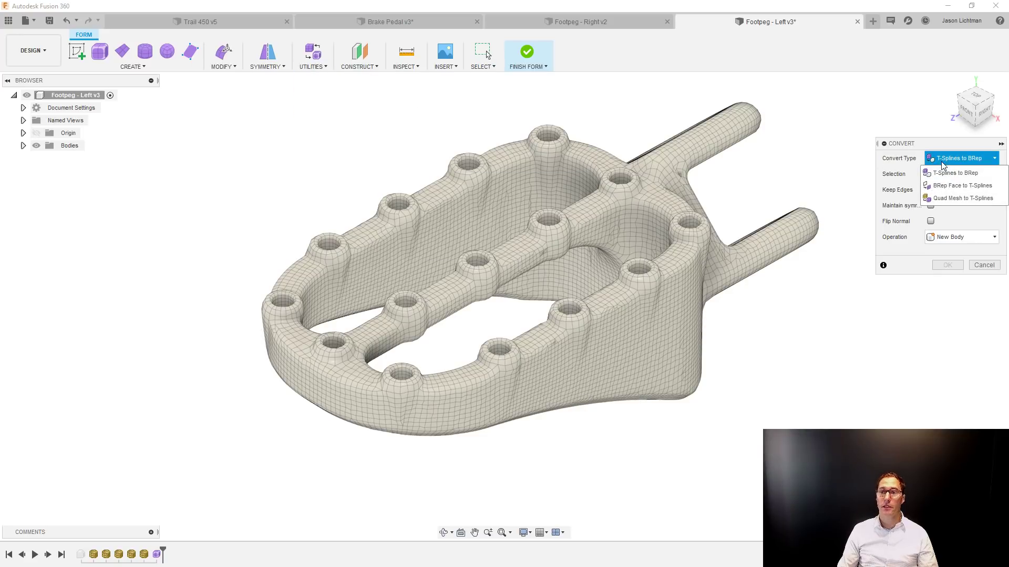
{"action": "left_click", "coordinate": [956, 203]}
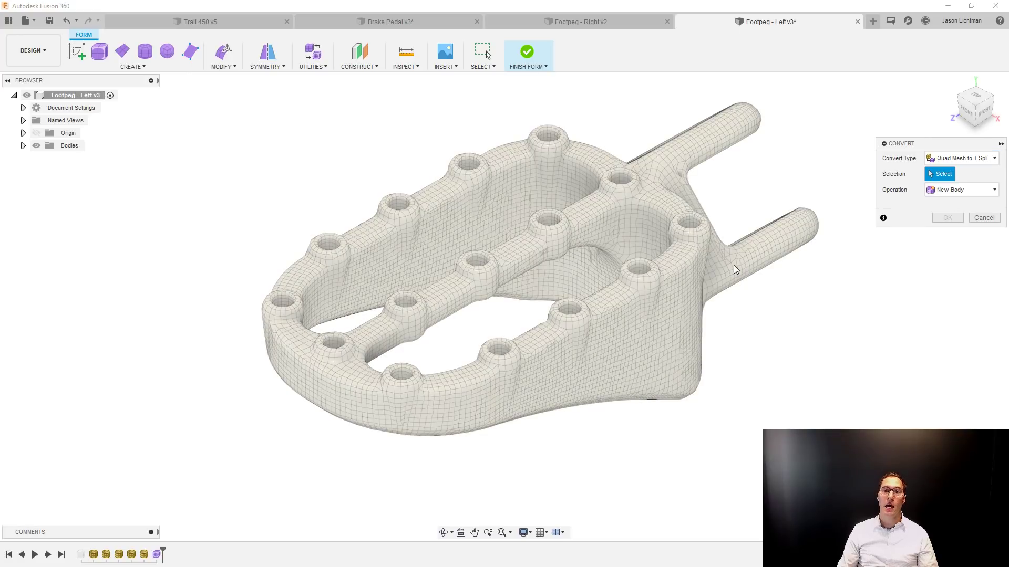
{"action": "left_click", "coordinate": [734, 270]}
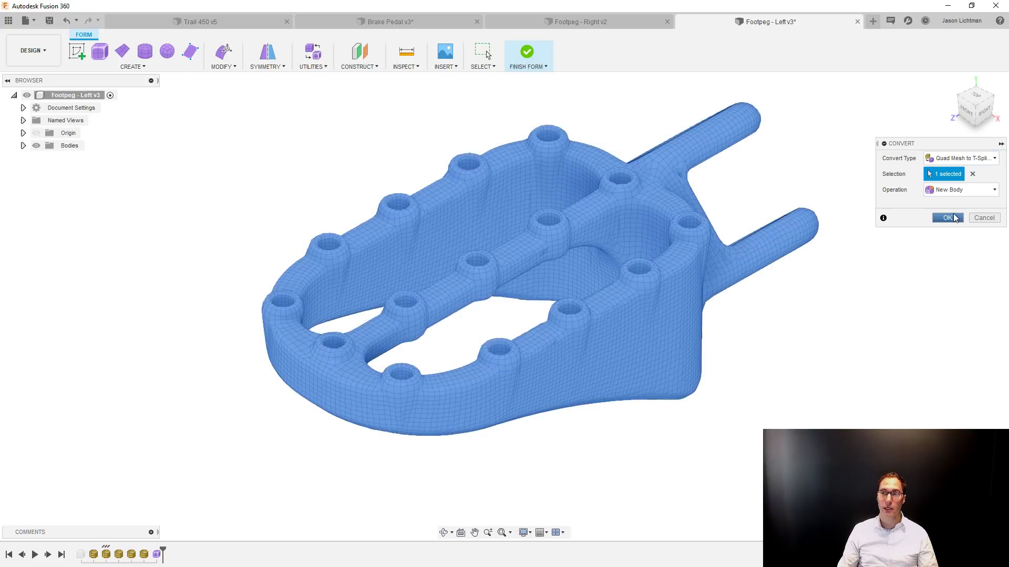
{"action": "left_click", "coordinate": [948, 217]}
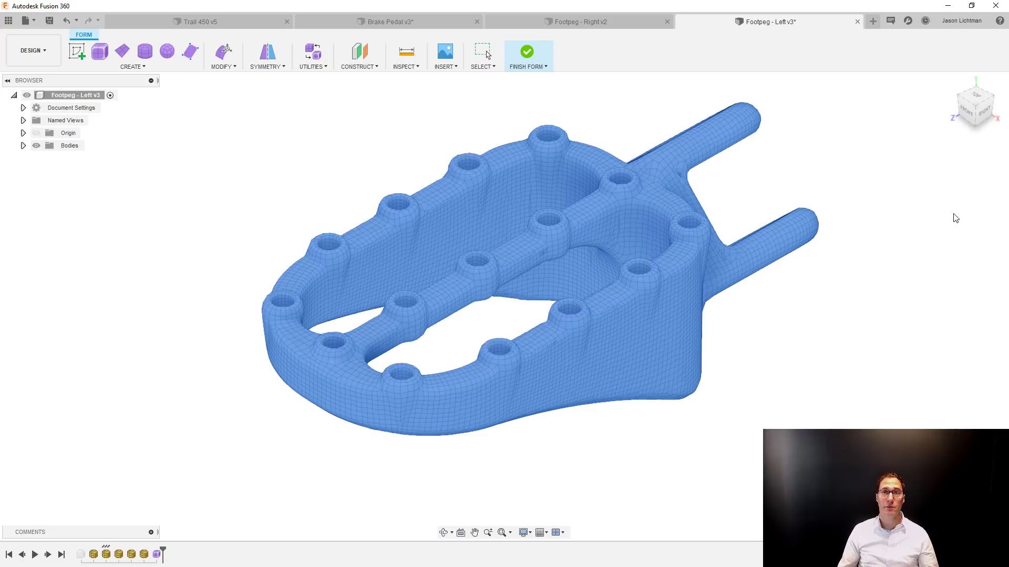
{"action": "key", "text": "Escape"}
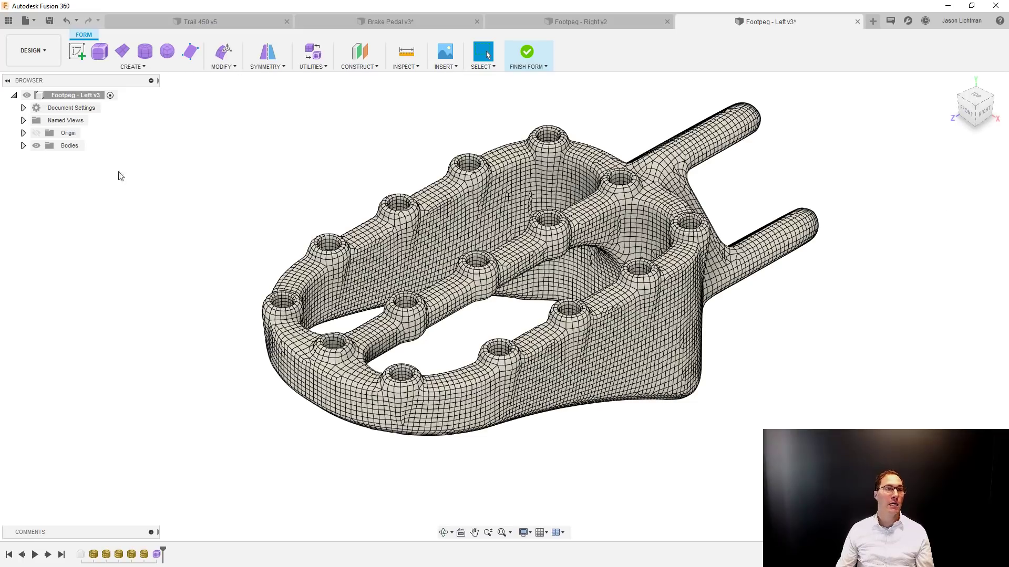
List the design's bodies and highlight the converted T-Spline body to identify it in the model.
{"action": "left_click", "coordinate": [23, 145]}
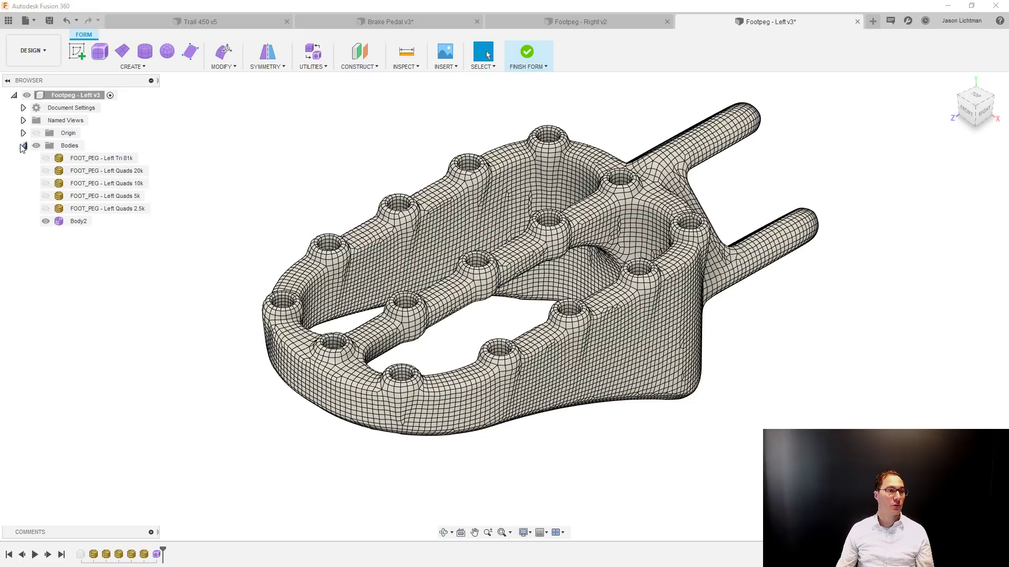
{"action": "left_click", "coordinate": [81, 222]}
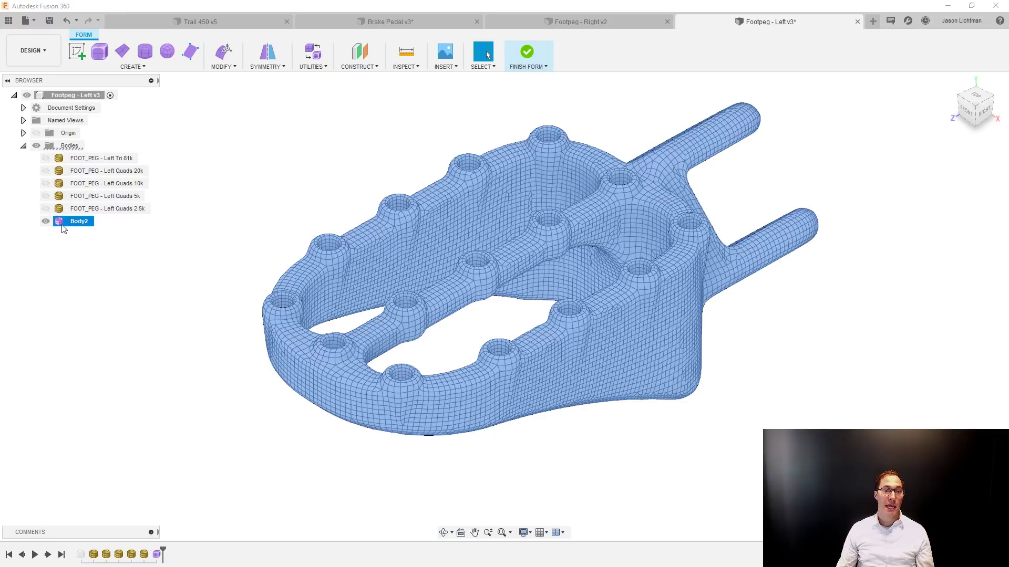
{"action": "left_click", "coordinate": [96, 274]}
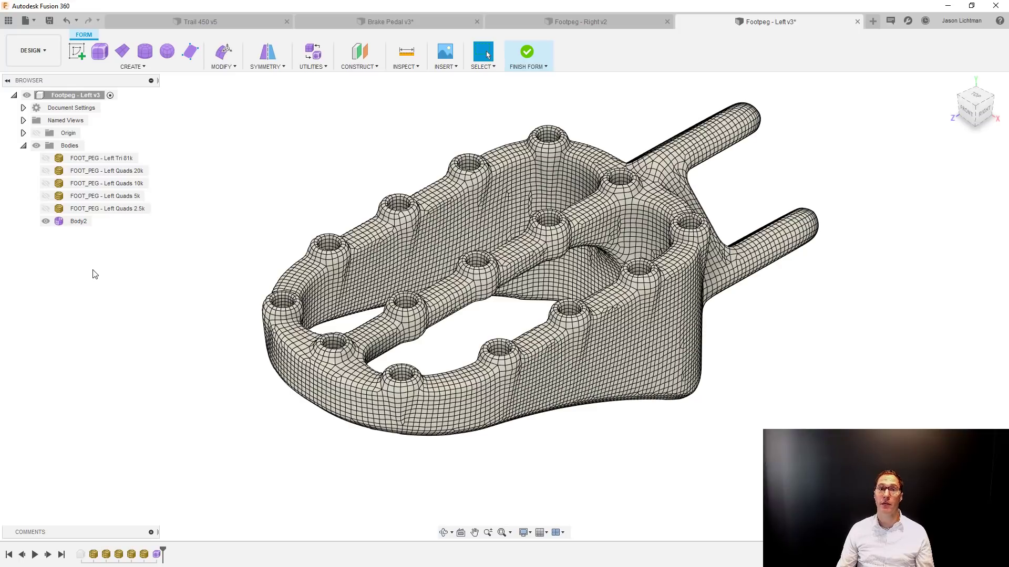
Start Edit Form on the T-Spline body and pick a single vertex and a single edge on the outer side wall.
{"action": "left_click", "coordinate": [222, 67]}
{"action": "left_click", "coordinate": [224, 79]}
{"action": "left_click", "coordinate": [618, 376]}
{"action": "scroll", "coordinate": [618, 376], "scroll_direction": "up", "scroll_amount": 4}
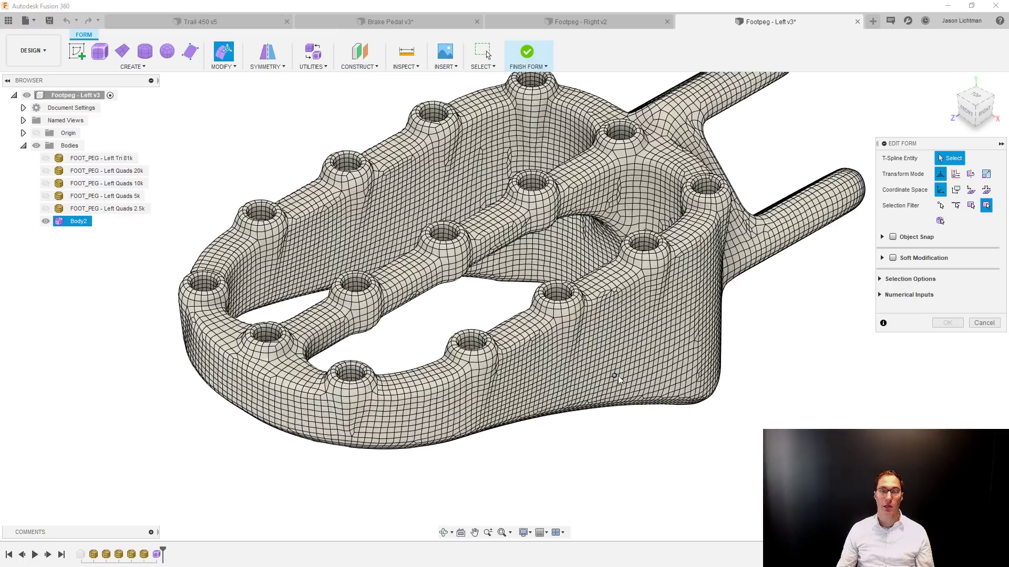
{"action": "scroll", "coordinate": [620, 364], "scroll_direction": "up", "scroll_amount": 5}
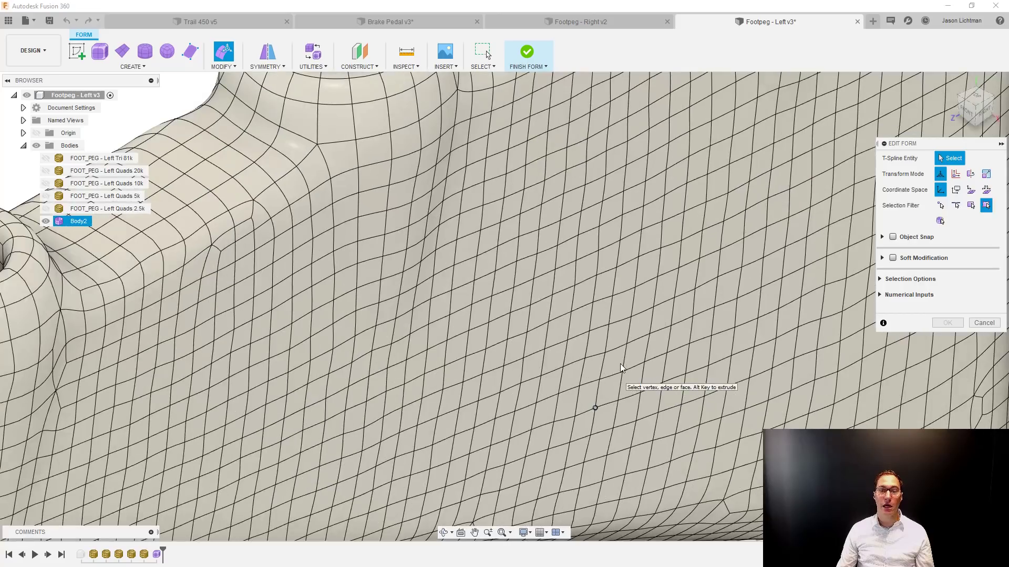
{"action": "scroll", "coordinate": [628, 336], "scroll_direction": "up", "scroll_amount": 3}
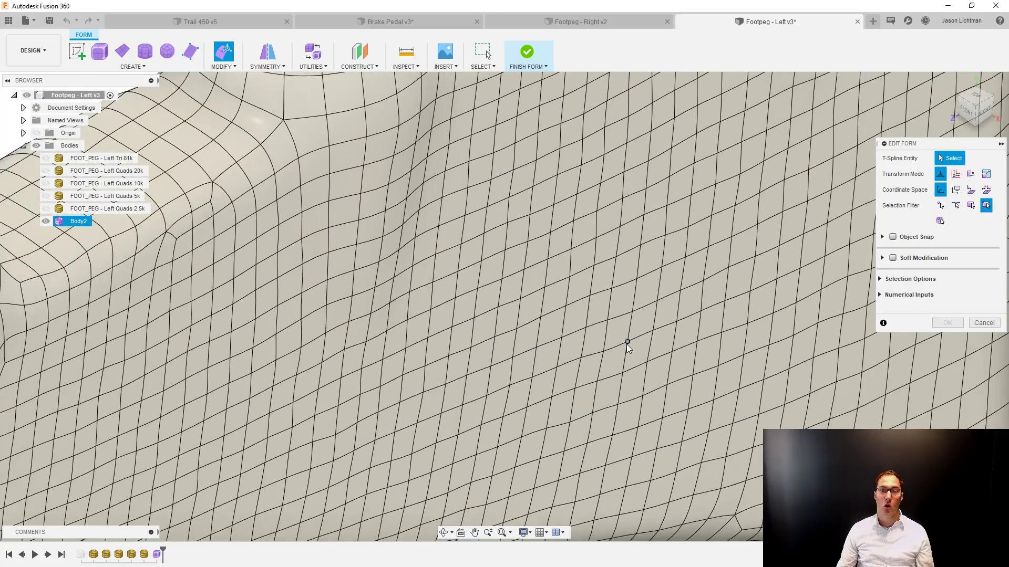
{"action": "left_click", "coordinate": [628, 341]}
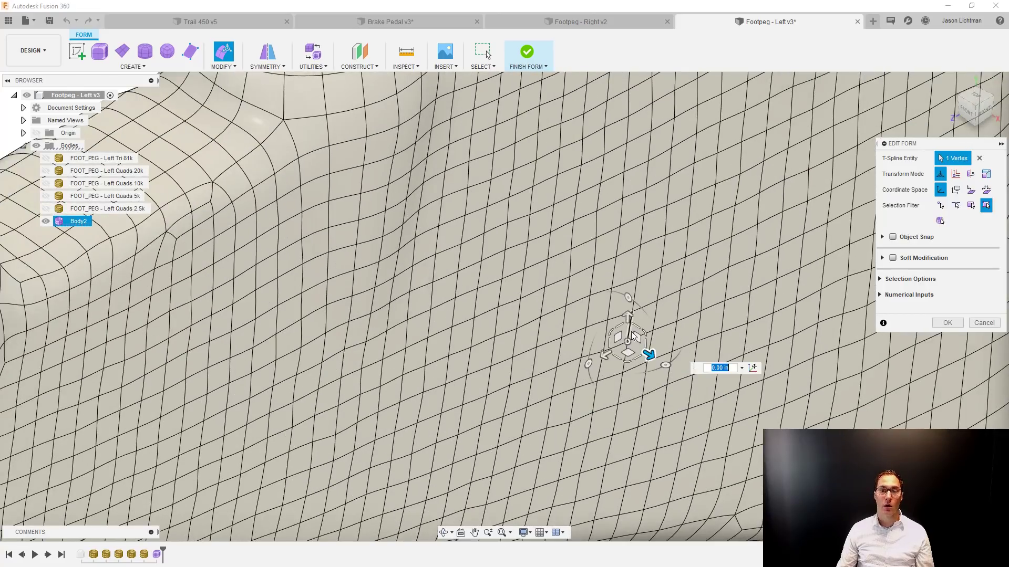
{"action": "left_click", "coordinate": [638, 274]}
Select three adjacent faces on the outer side wall, move them about 0.0323 in, and finish the form.
{"action": "left_click", "coordinate": [608, 243]}
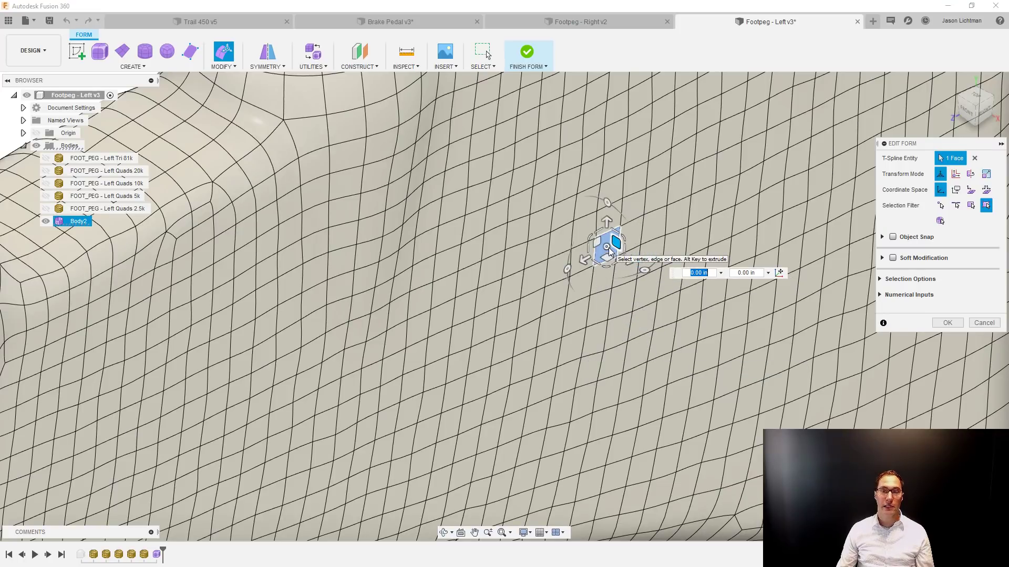
{"action": "double_click", "coordinate": [660, 228], "text": "shift"}
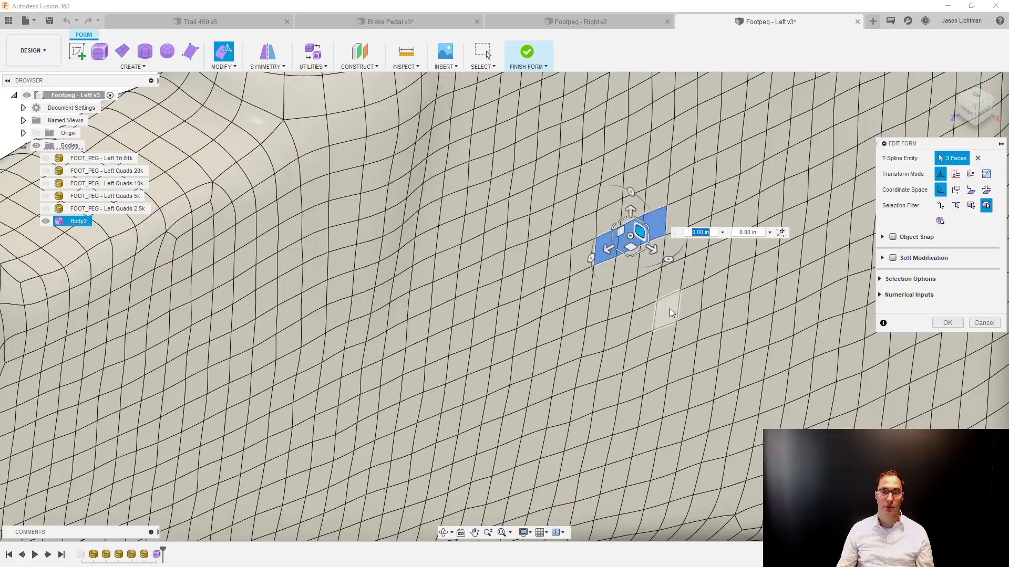
{"action": "scroll", "coordinate": [668, 309], "scroll_direction": "down", "scroll_amount": 3}
{"action": "left_click_drag", "start_coordinate": [660, 271], "coordinate": [673, 281]}
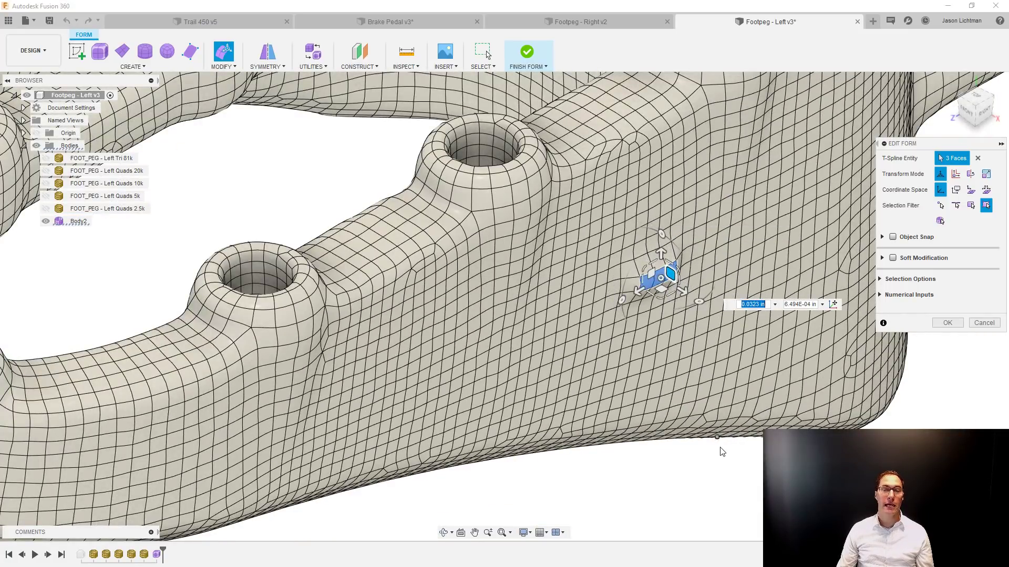
{"action": "middle_click_drag", "start_coordinate": [723, 456], "coordinate": [715, 375], "text": "shift"}
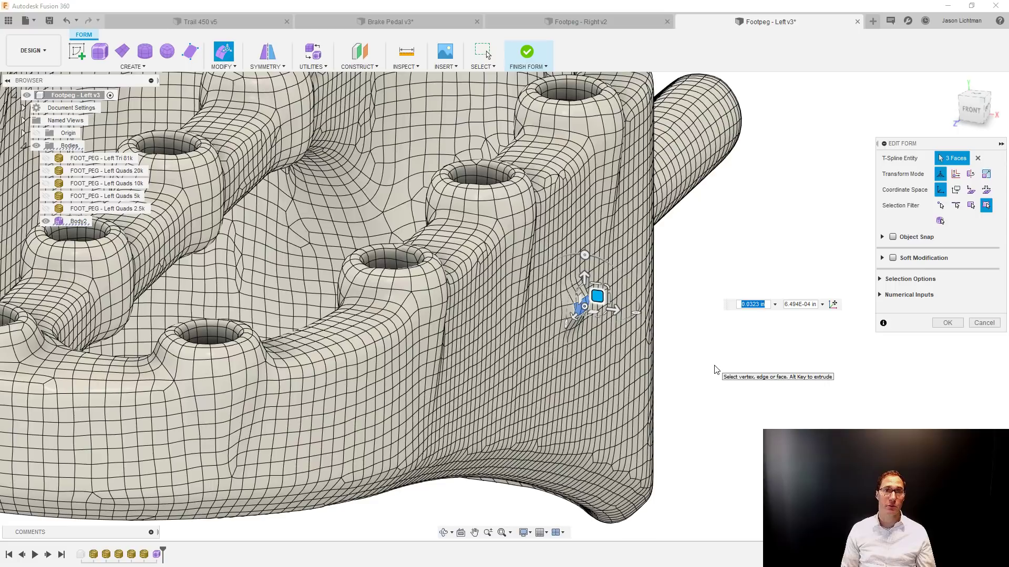
{"action": "scroll", "coordinate": [717, 370], "scroll_direction": "down", "scroll_amount": 5}
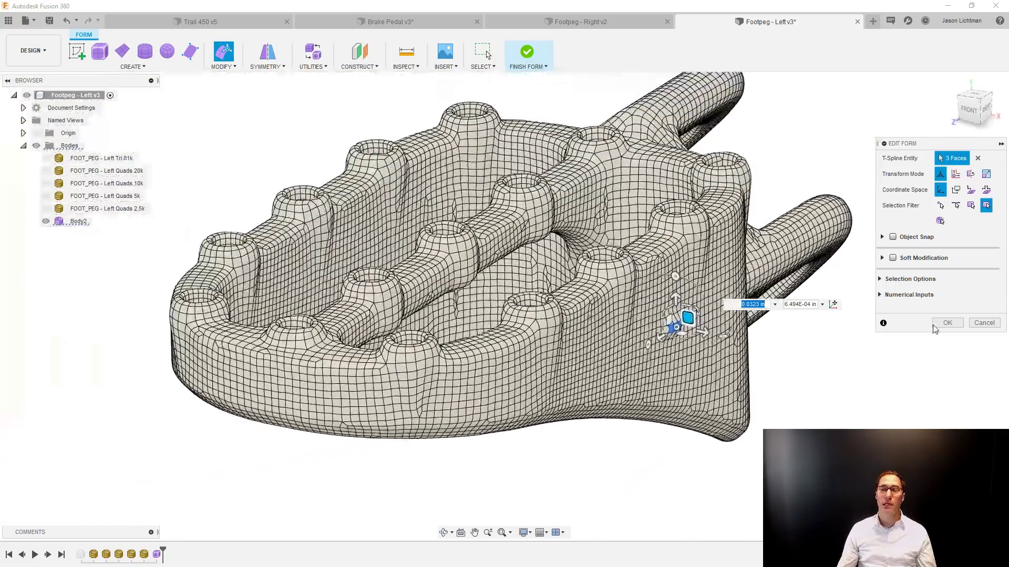
{"action": "left_click", "coordinate": [947, 322]}
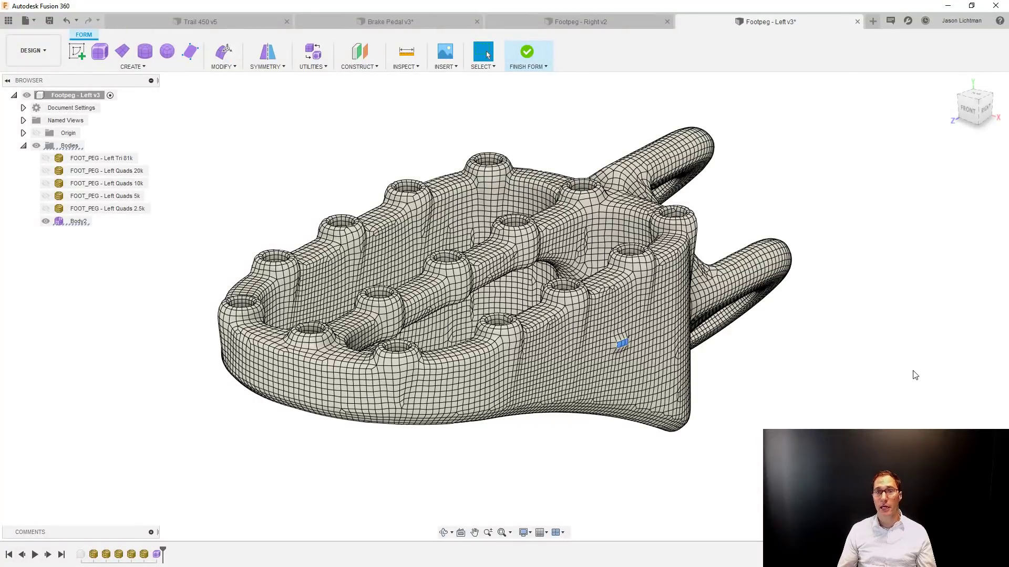
{"action": "left_click", "coordinate": [525, 54]}
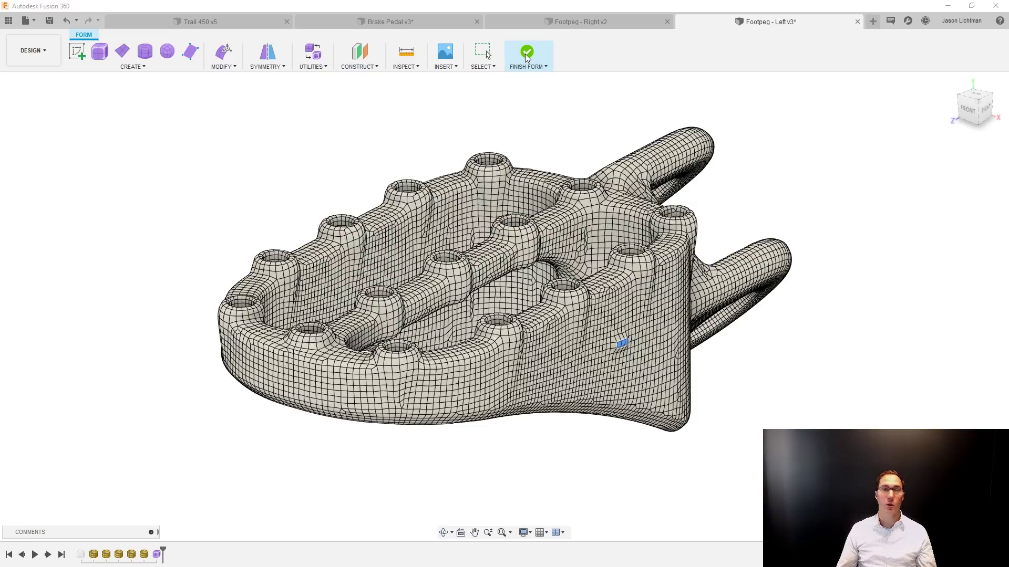
Finish the foot peg's form edit as a solid body, and briefly highlight the FOOT_PEG - Left Quads 20k mesh body.
{"action": "left_click", "coordinate": [527, 54]}
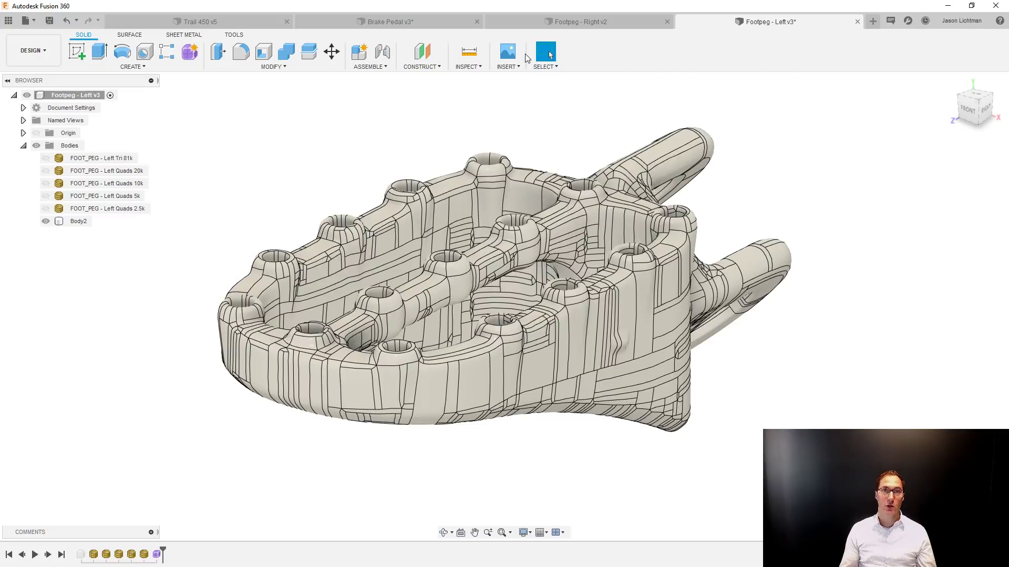
{"action": "left_click", "coordinate": [136, 172]}
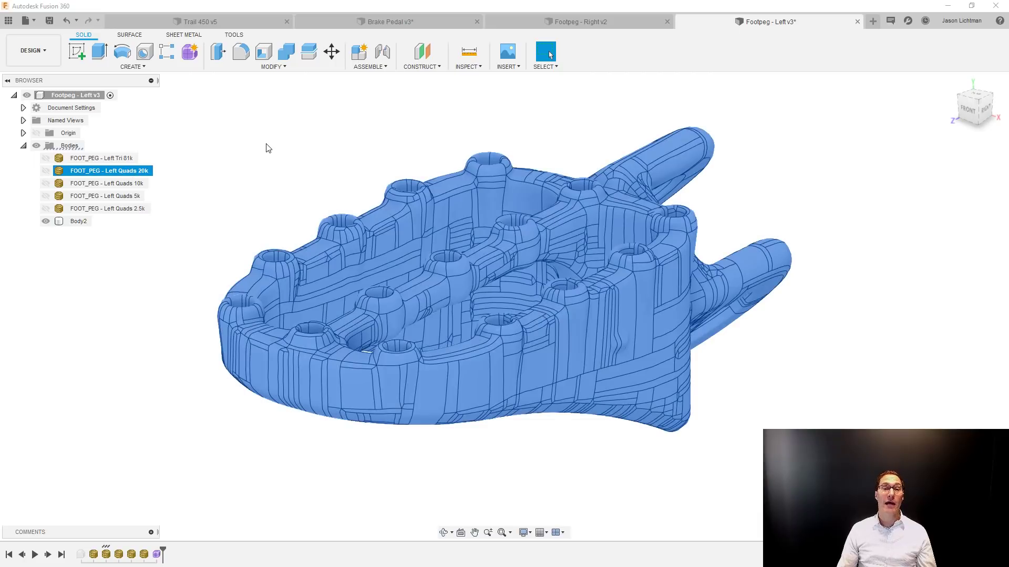
{"action": "left_click", "coordinate": [266, 148]}
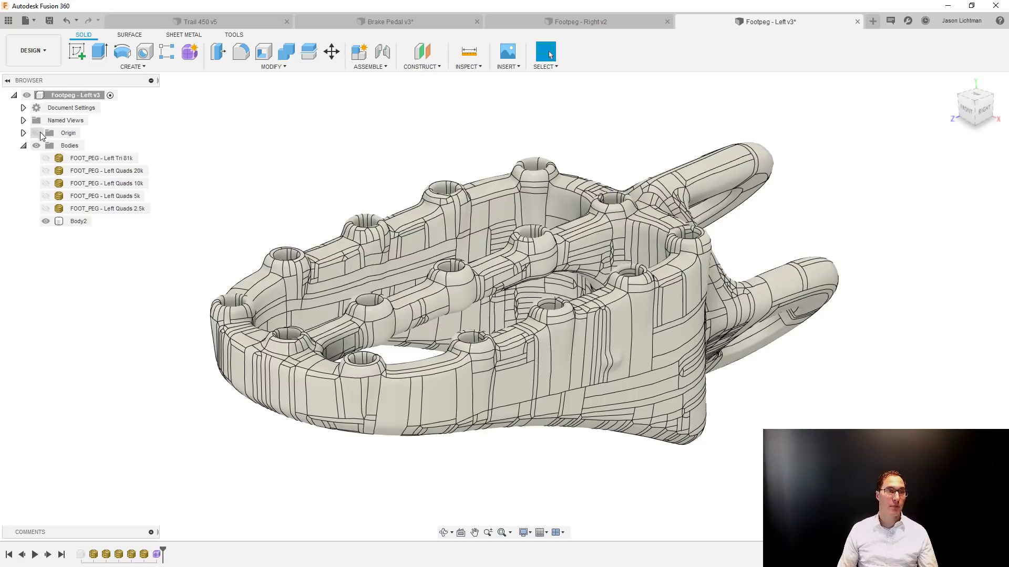
Show the origin planes and create a sketch on the horizontal XZ plane above the foot peg.
{"action": "left_click", "coordinate": [37, 134]}
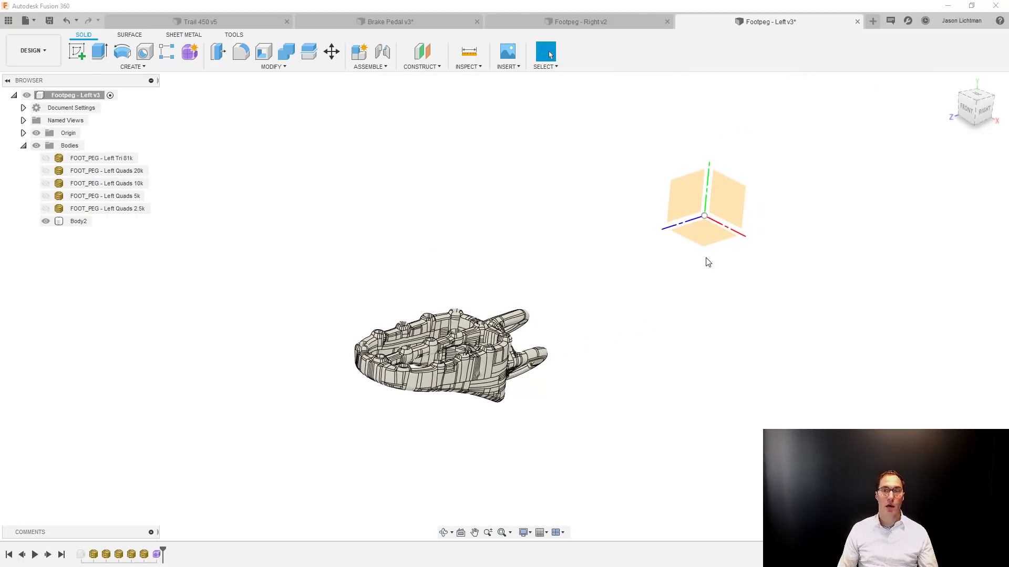
{"action": "right_click", "coordinate": [711, 239]}
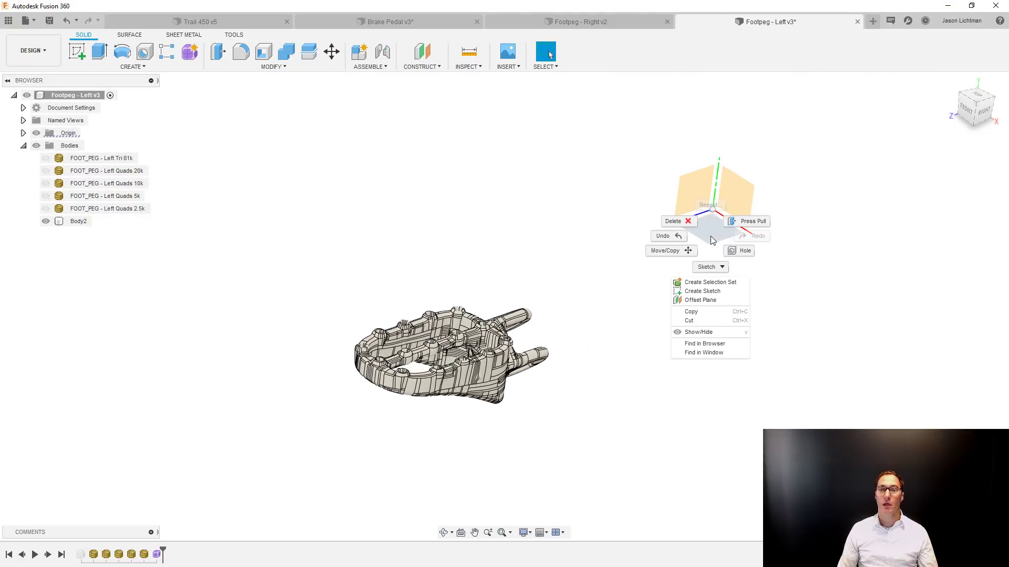
{"action": "left_click", "coordinate": [714, 290]}
{"action": "scroll", "coordinate": [601, 361], "scroll_direction": "up", "scroll_amount": 10}
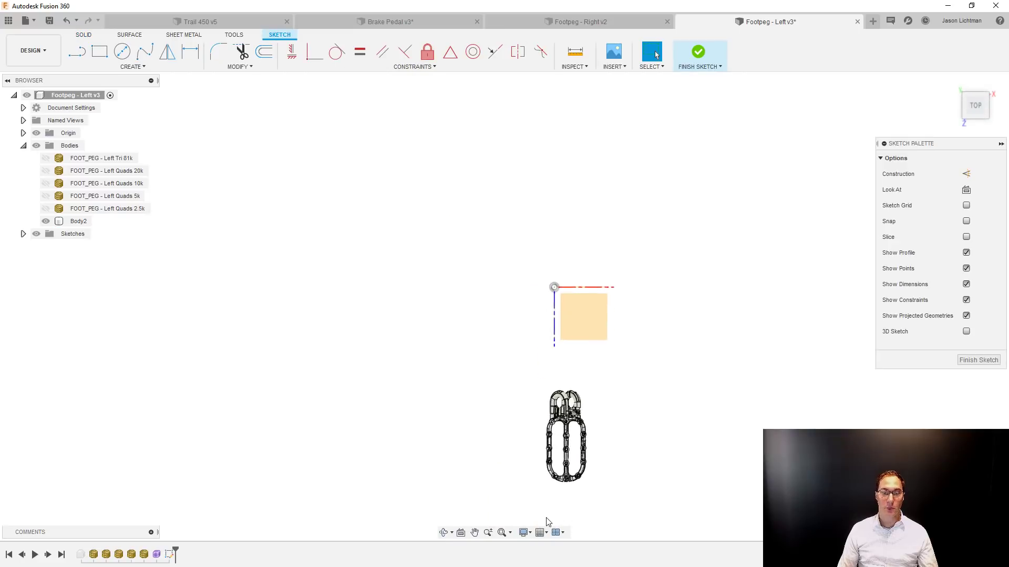
{"action": "scroll", "coordinate": [607, 363], "scroll_direction": "up", "scroll_amount": 3}
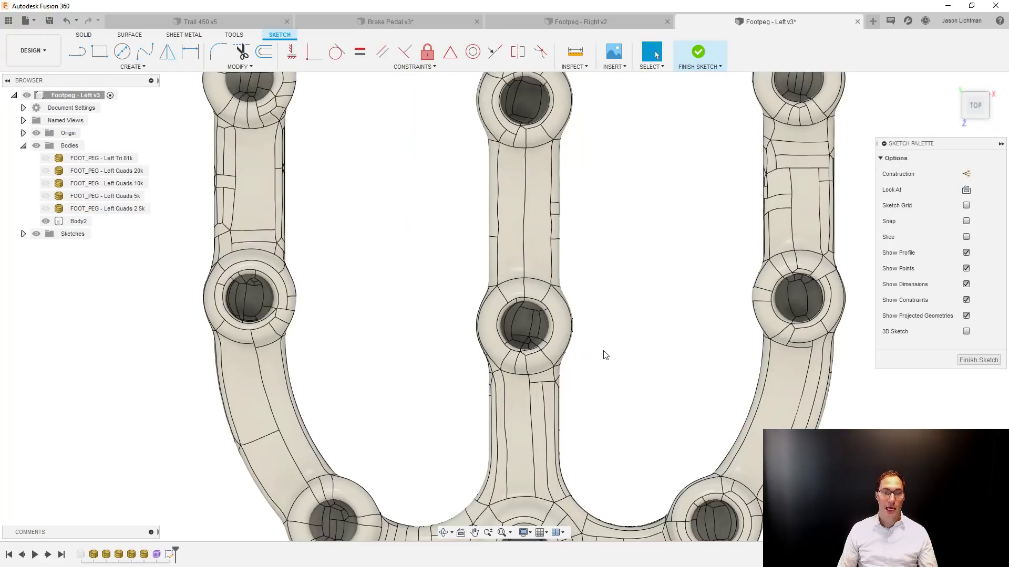
Sketch a circle over a hole in the foot peg's middle rib, set its diameter to 0.125 in and center it on the hole.
{"action": "key", "text": "c"}
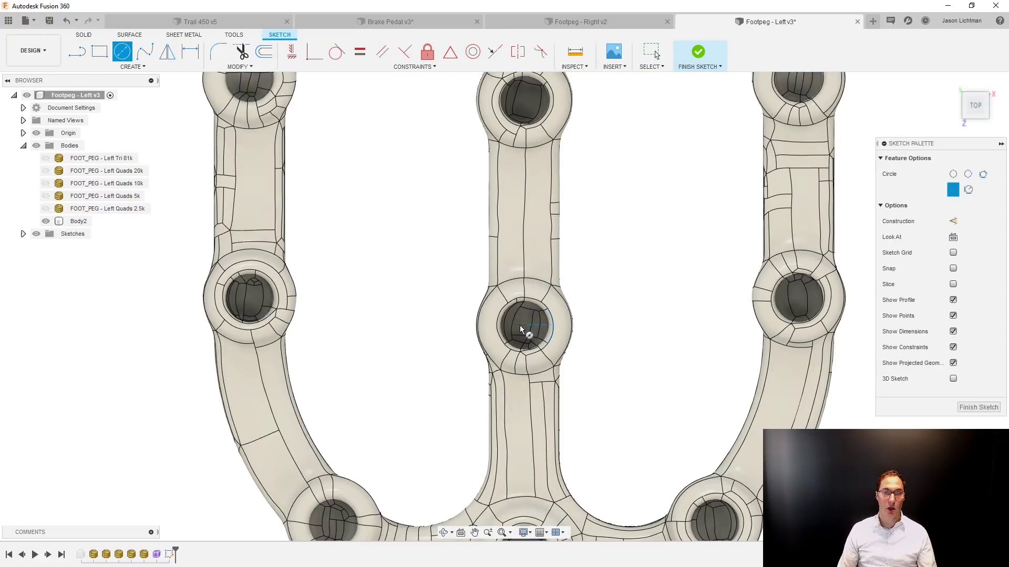
{"action": "left_click", "coordinate": [524, 328]}
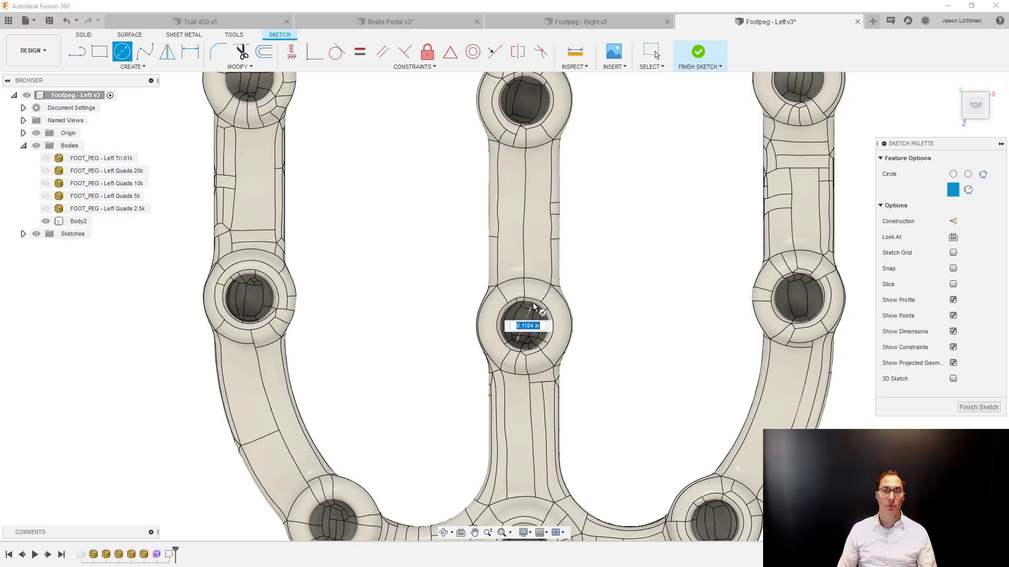
{"action": "left_click", "coordinate": [533, 304]}
{"action": "key", "text": "d"}
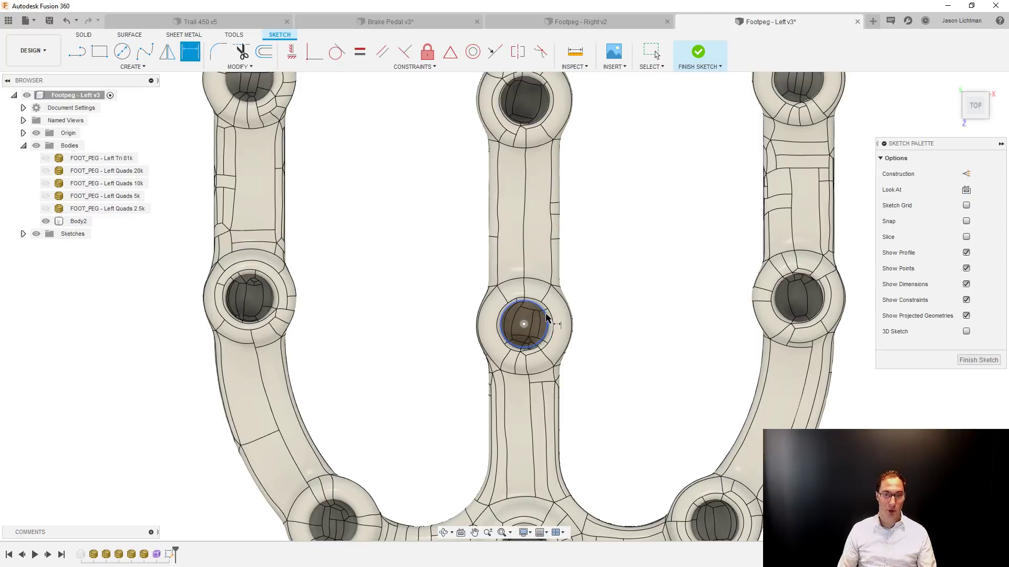
{"action": "left_click", "coordinate": [545, 316]}
{"action": "left_click", "coordinate": [603, 275]}
{"action": "type", "text": ".125"}
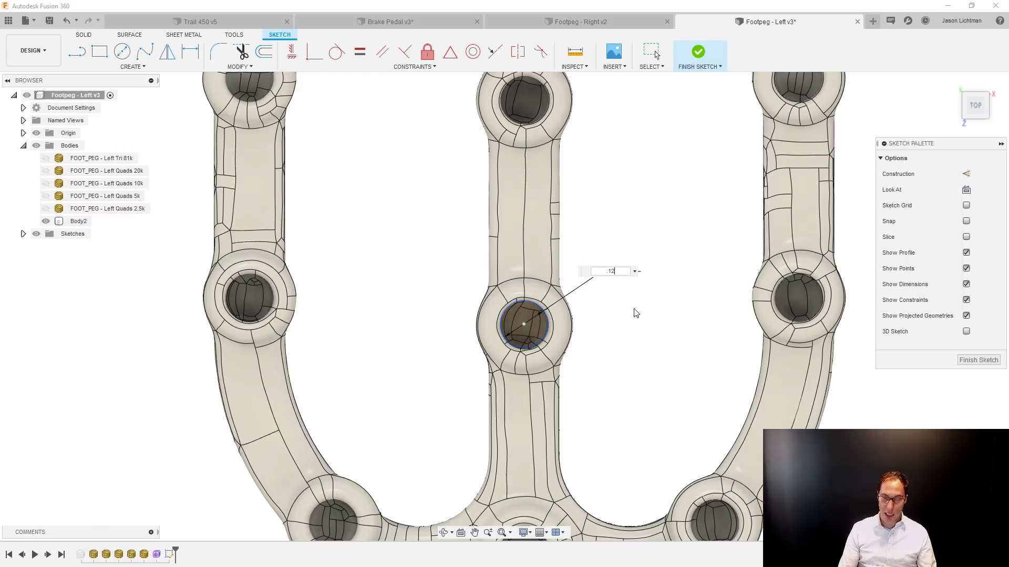
{"action": "key", "text": "Return"}
{"action": "key", "text": "Escape"}
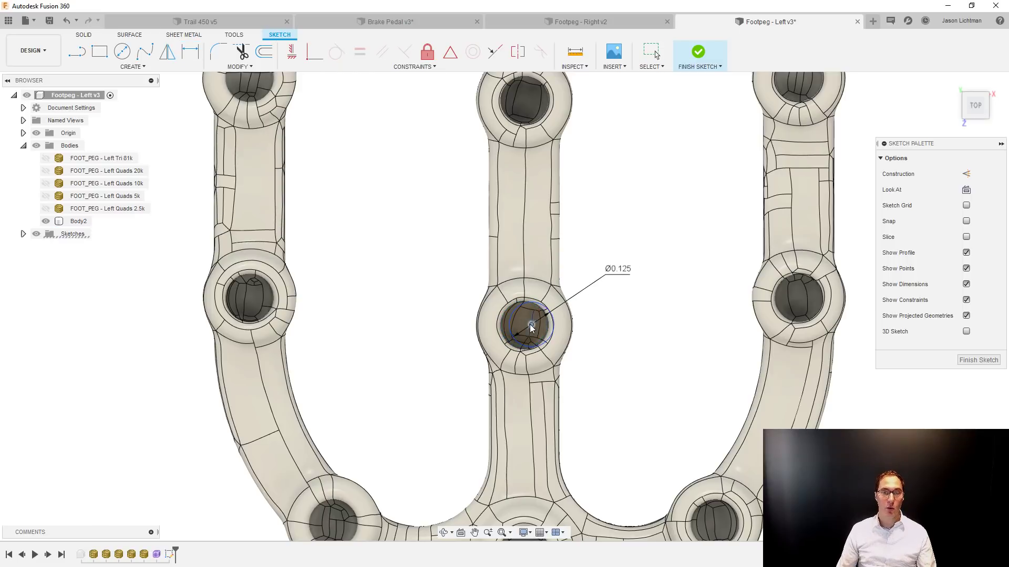
{"action": "left_click_drag", "start_coordinate": [524, 324], "coordinate": [525, 327]}
Extrude the circle profile -0.9182 in as a cut down through the foot peg's middle rib.
{"action": "left_click", "coordinate": [525, 314]}
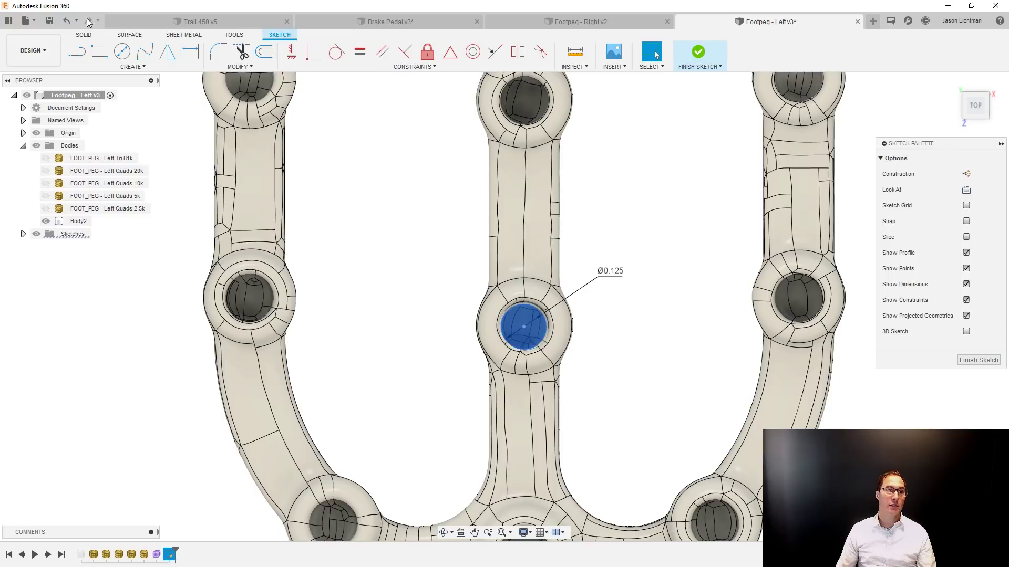
{"action": "left_click", "coordinate": [89, 38]}
{"action": "left_click", "coordinate": [100, 51]}
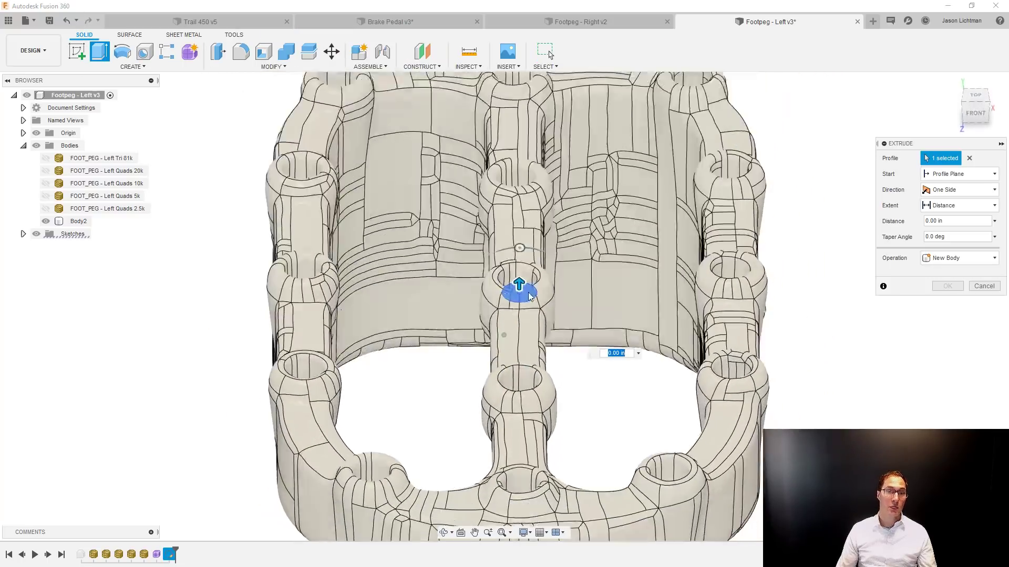
{"action": "left_click_drag", "start_coordinate": [518, 283], "coordinate": [517, 519]}
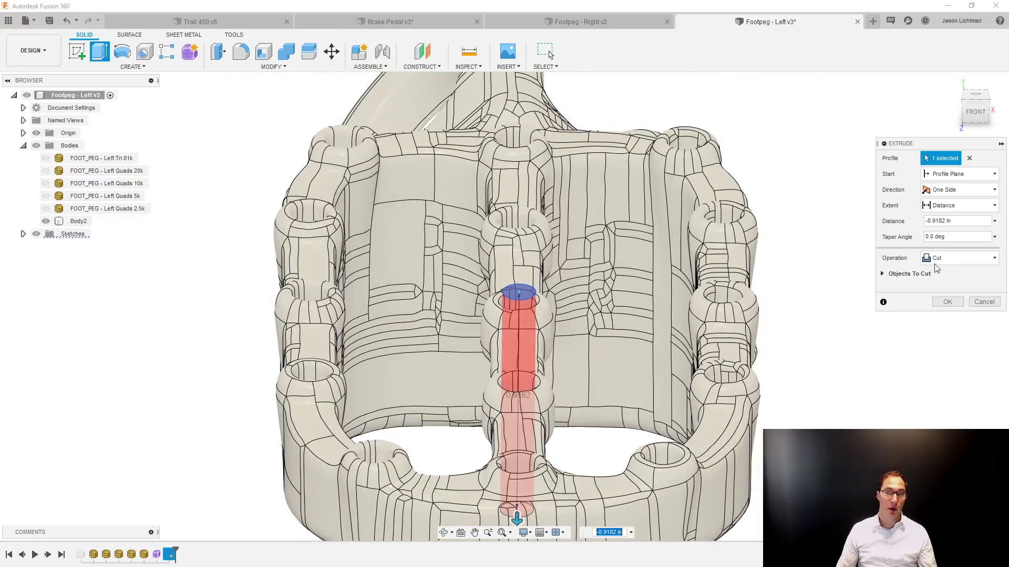
{"action": "left_click", "coordinate": [946, 300]}
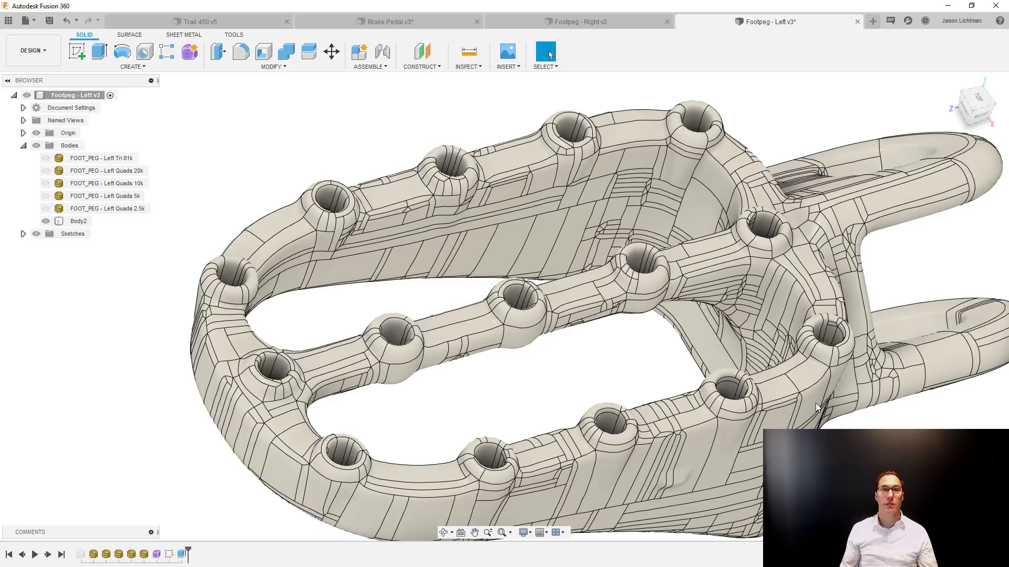
Switch to the Trail 450 v5 assembly, find the round oil cover's mesh in the browser, and open its Oil Cover component as a separate document.
{"action": "left_click", "coordinate": [214, 19]}
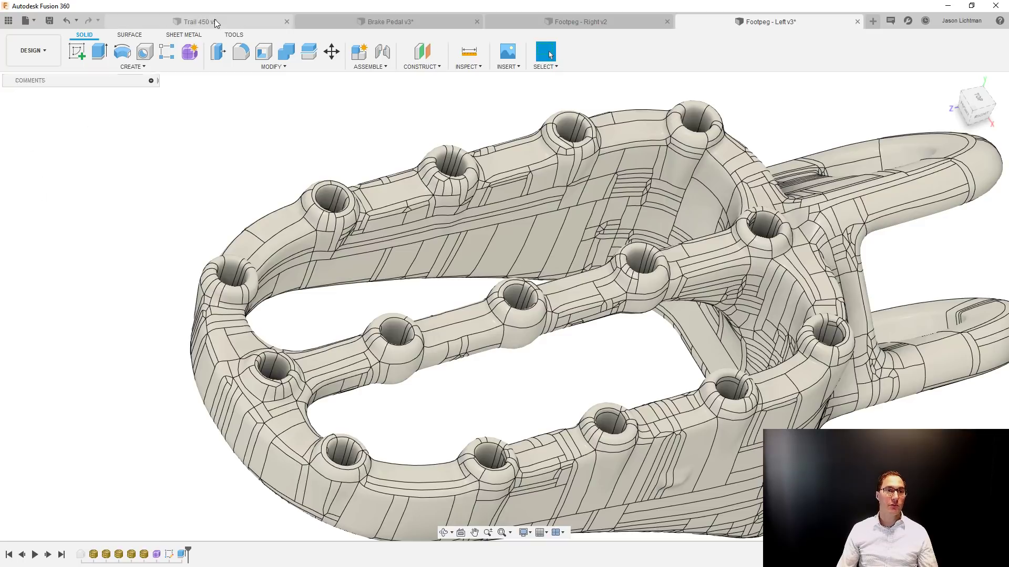
{"action": "scroll", "coordinate": [340, 409], "scroll_direction": "down", "scroll_amount": 3}
{"action": "middle_click_drag", "start_coordinate": [317, 400], "coordinate": [382, 375], "text": "shift"}
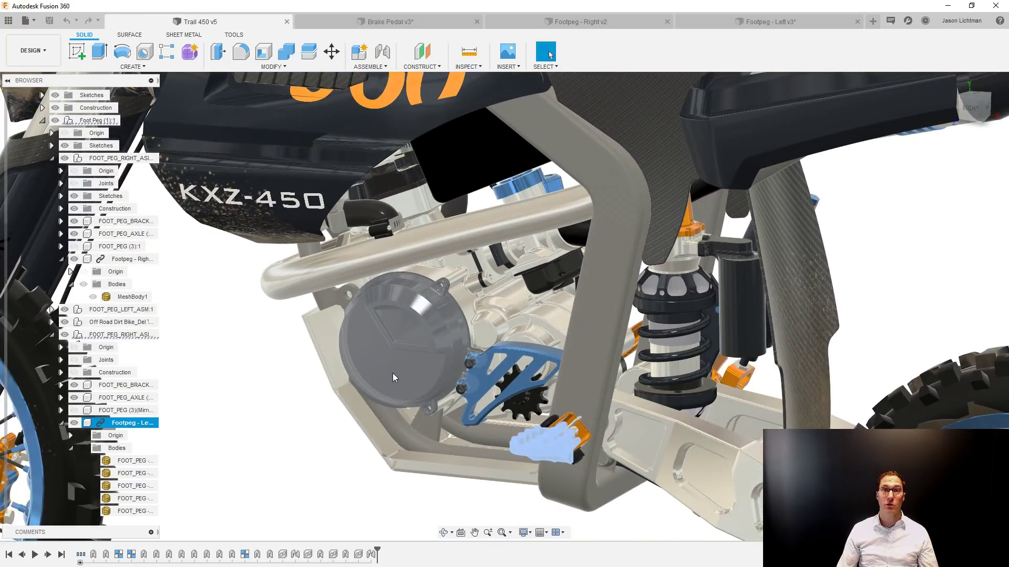
{"action": "left_click", "coordinate": [393, 376]}
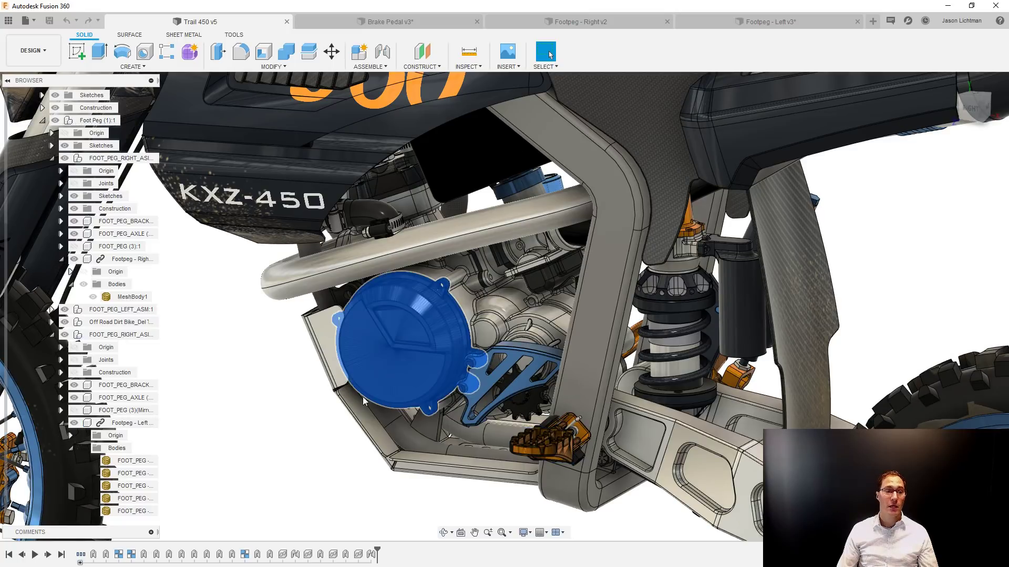
{"action": "right_click", "coordinate": [401, 376]}
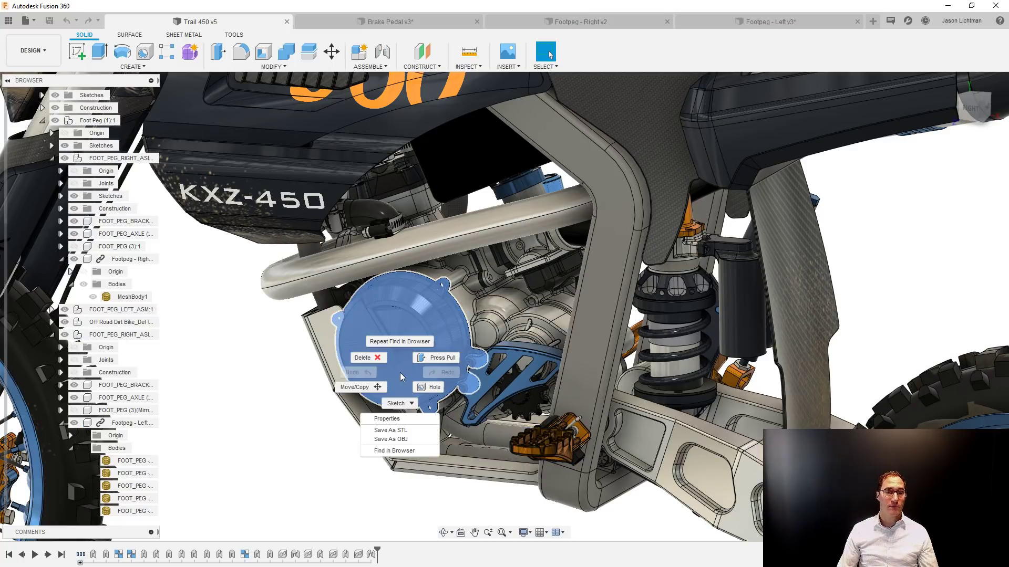
{"action": "left_click", "coordinate": [409, 451]}
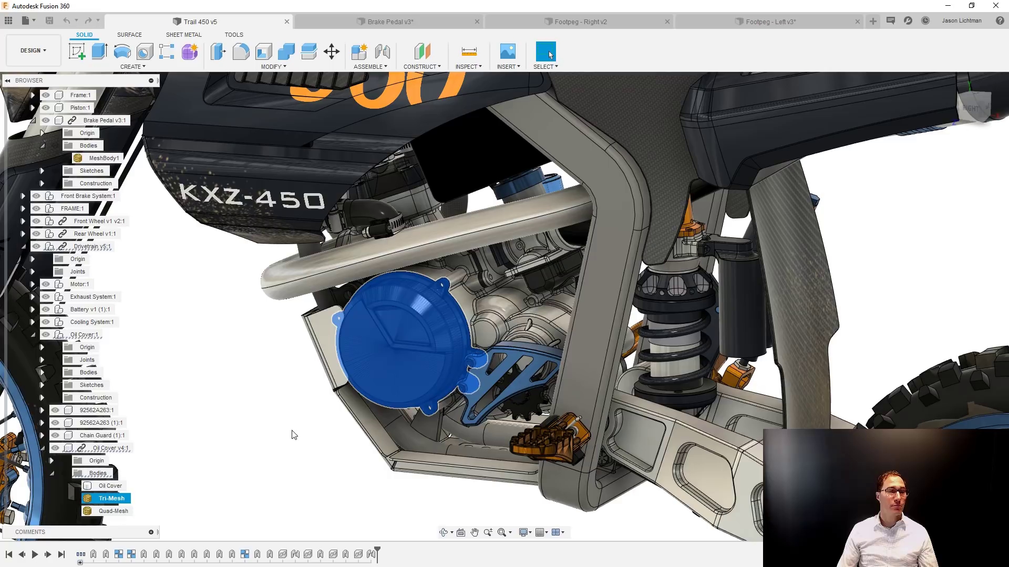
{"action": "right_click", "coordinate": [107, 452]}
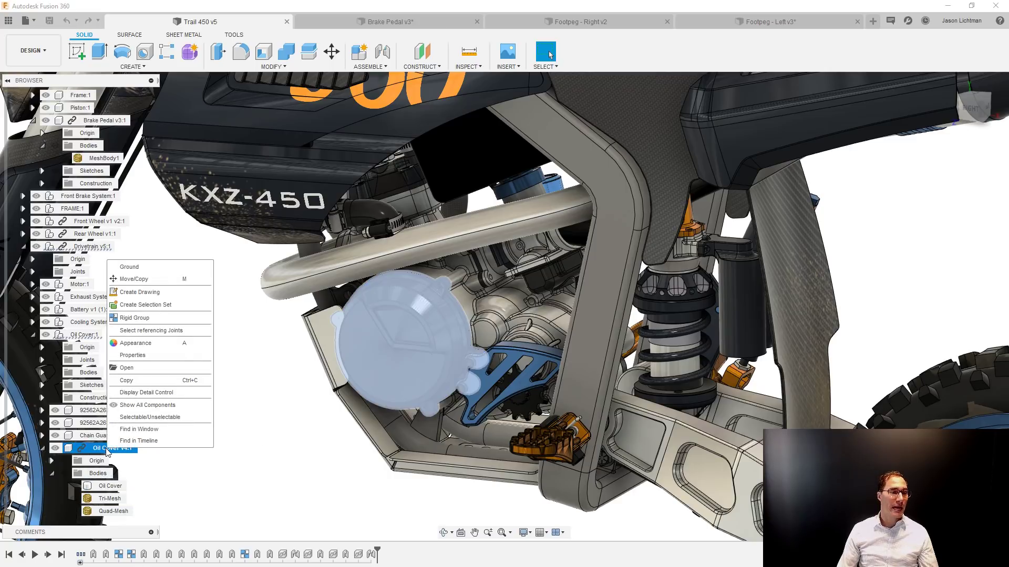
{"action": "left_click", "coordinate": [129, 368]}
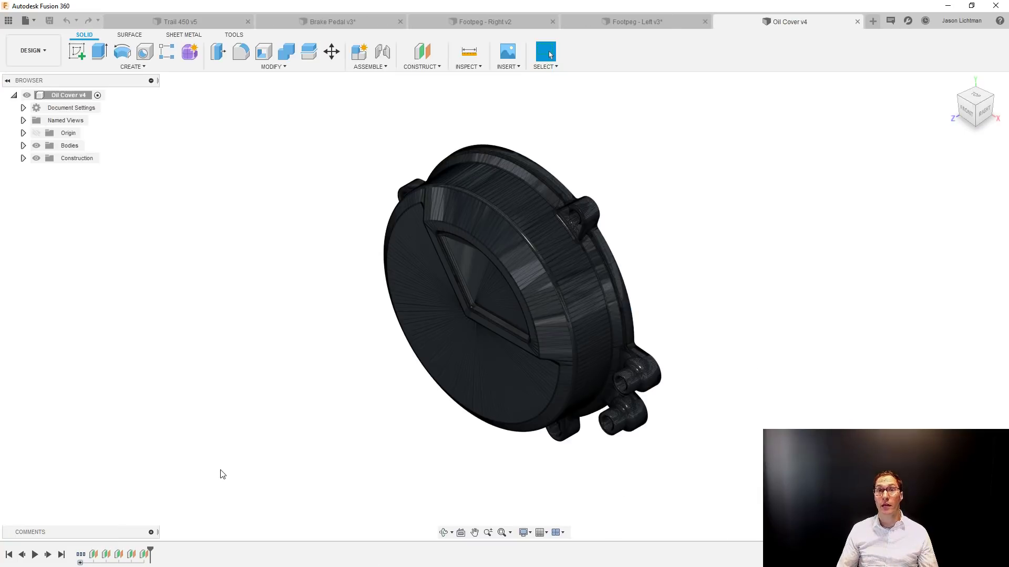
List the oil cover's bodies and check the Tri-Mesh body's facet count in its properties.
{"action": "left_click", "coordinate": [23, 146]}
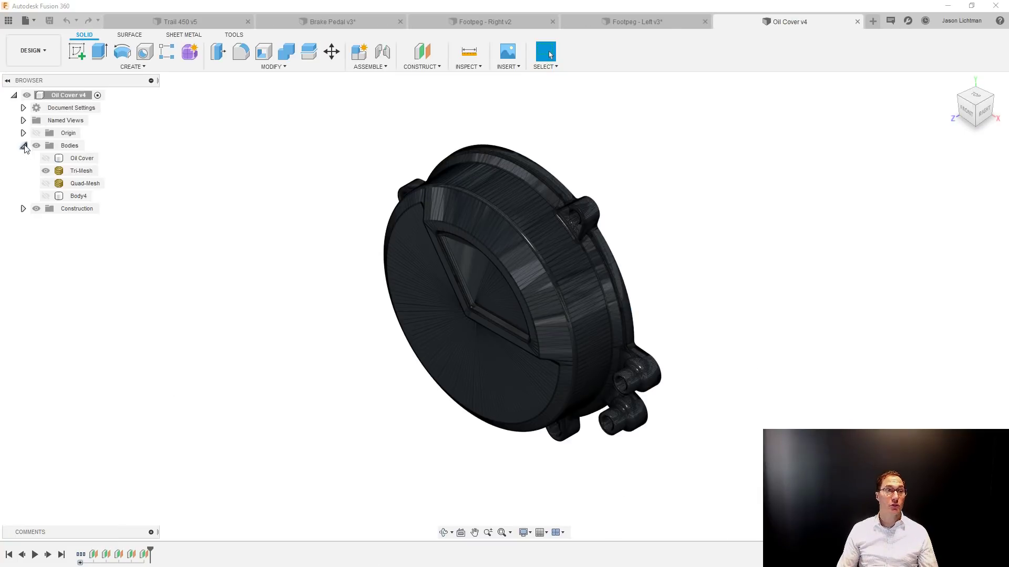
{"action": "right_click", "coordinate": [87, 172]}
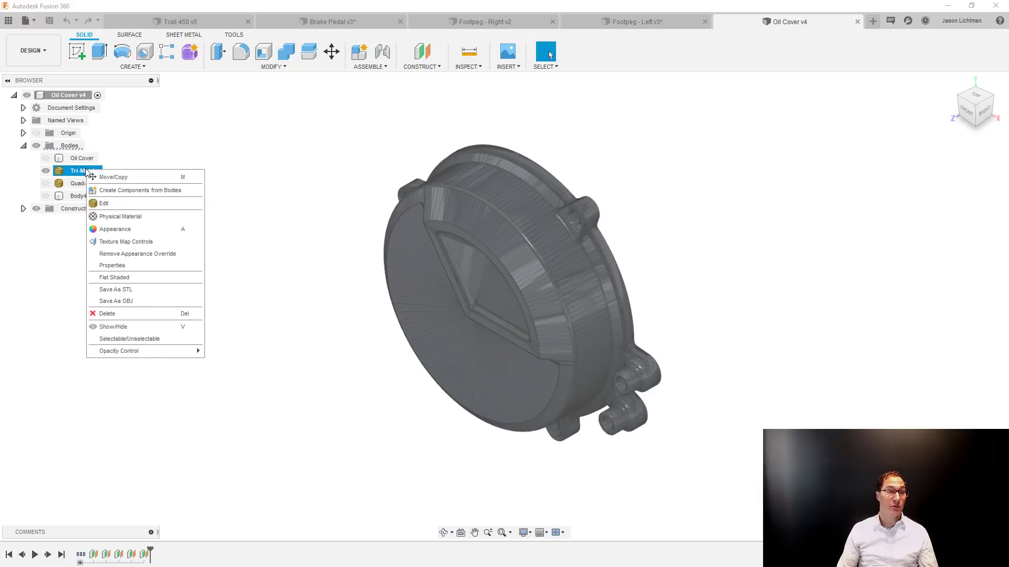
{"action": "left_click", "coordinate": [117, 267]}
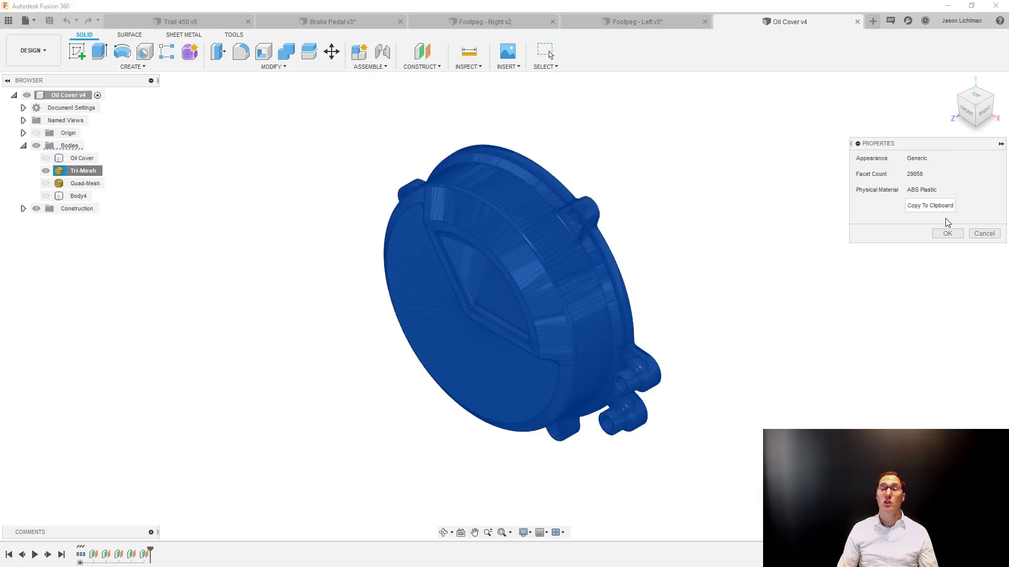
{"action": "left_click", "coordinate": [978, 233]}
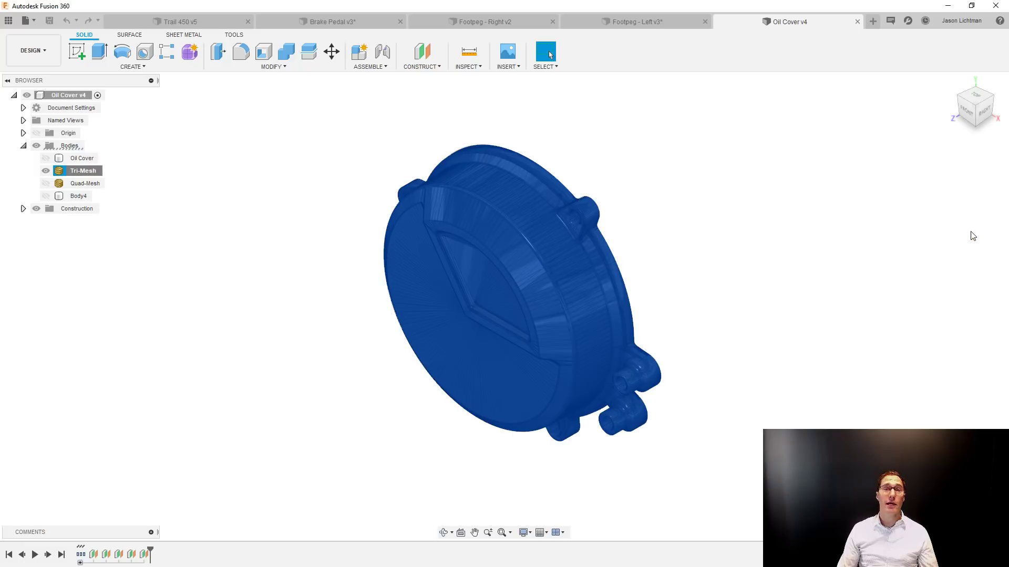
{"action": "left_click", "coordinate": [839, 288]}
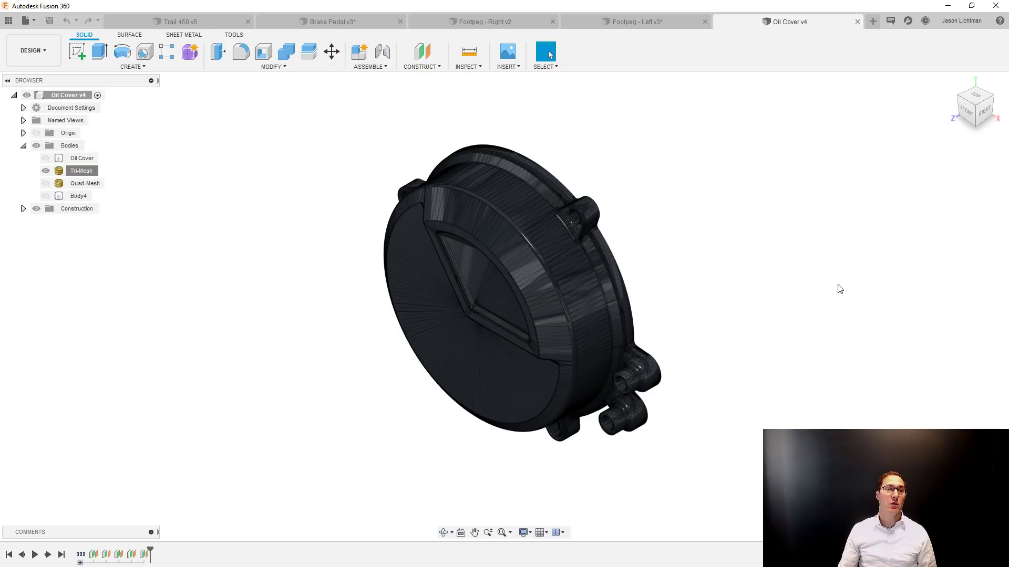
Create a mesh section sketch of the Tri-Mesh body on the Back Surface construction plane.
{"action": "left_click", "coordinate": [140, 68]}
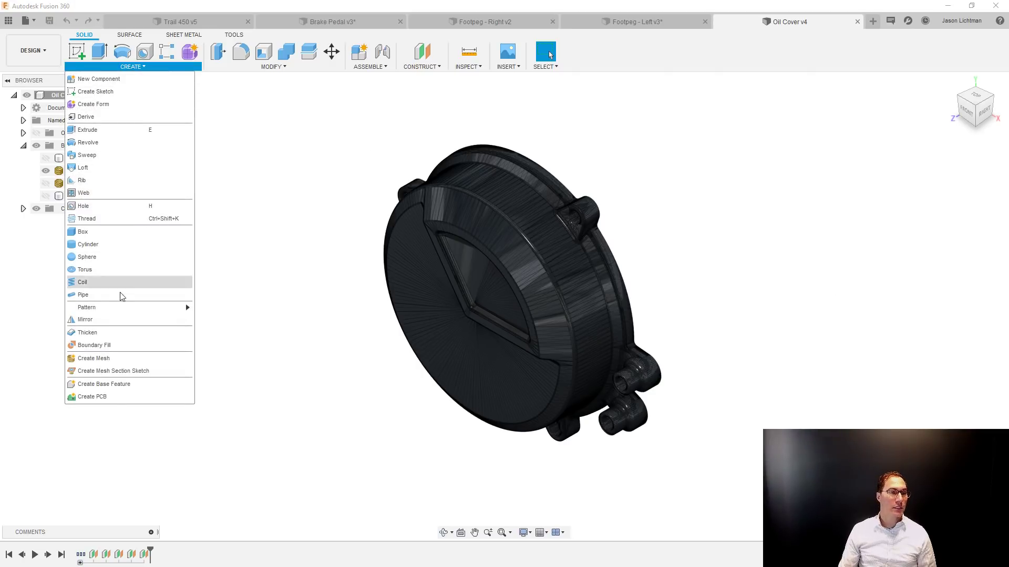
{"action": "left_click", "coordinate": [120, 375]}
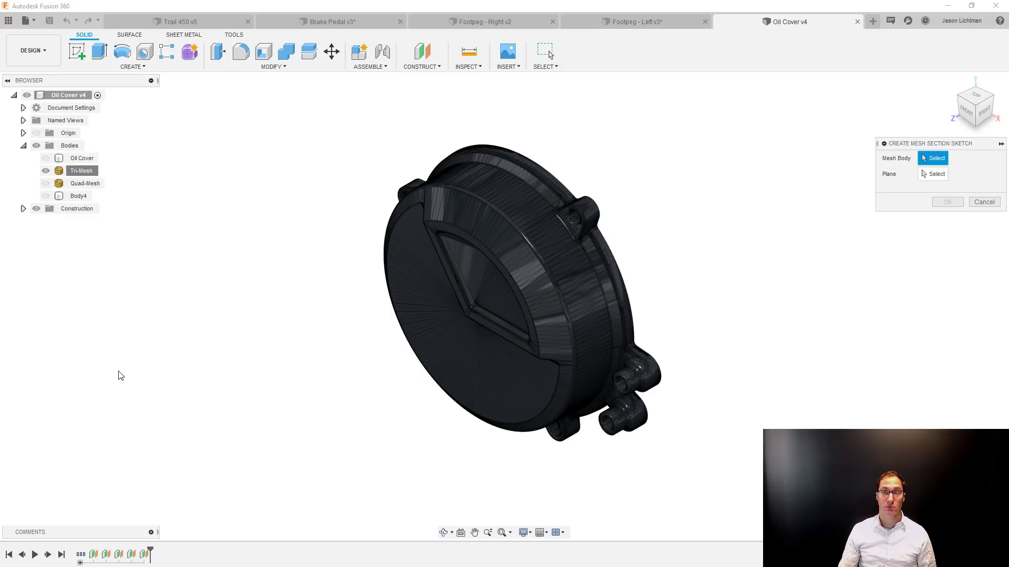
{"action": "left_click", "coordinate": [546, 340]}
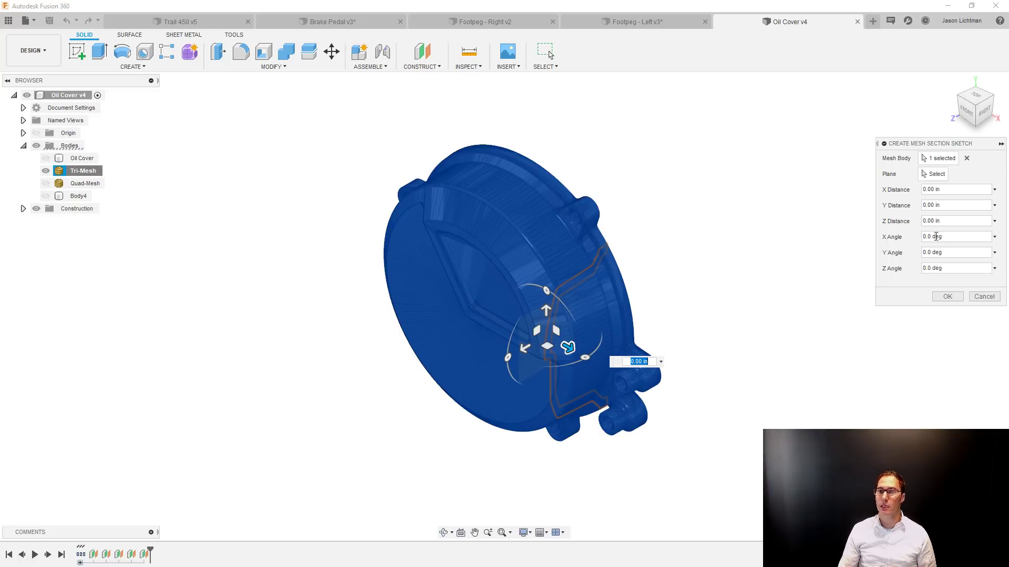
{"action": "left_click", "coordinate": [935, 174]}
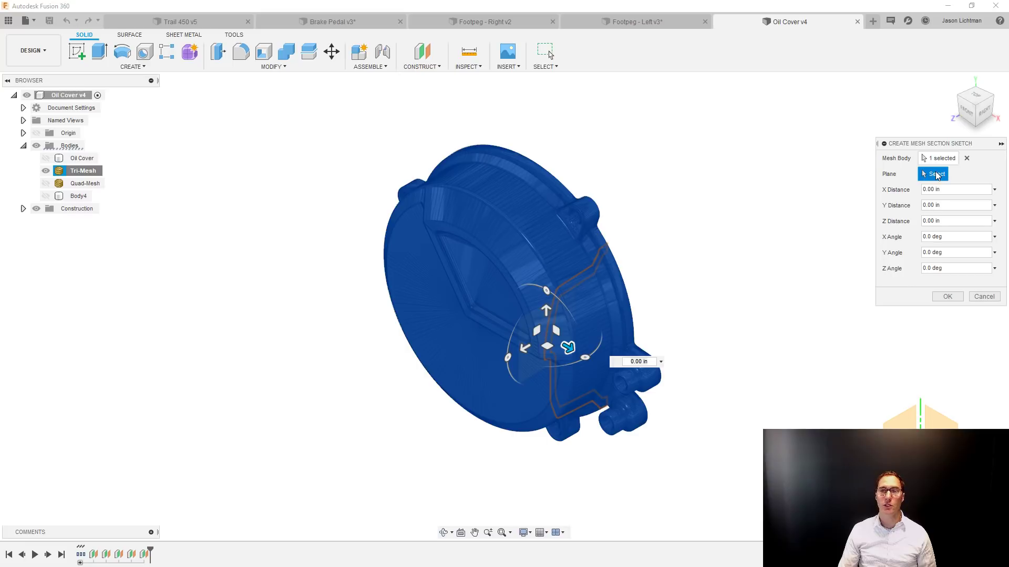
{"action": "left_click", "coordinate": [23, 209]}
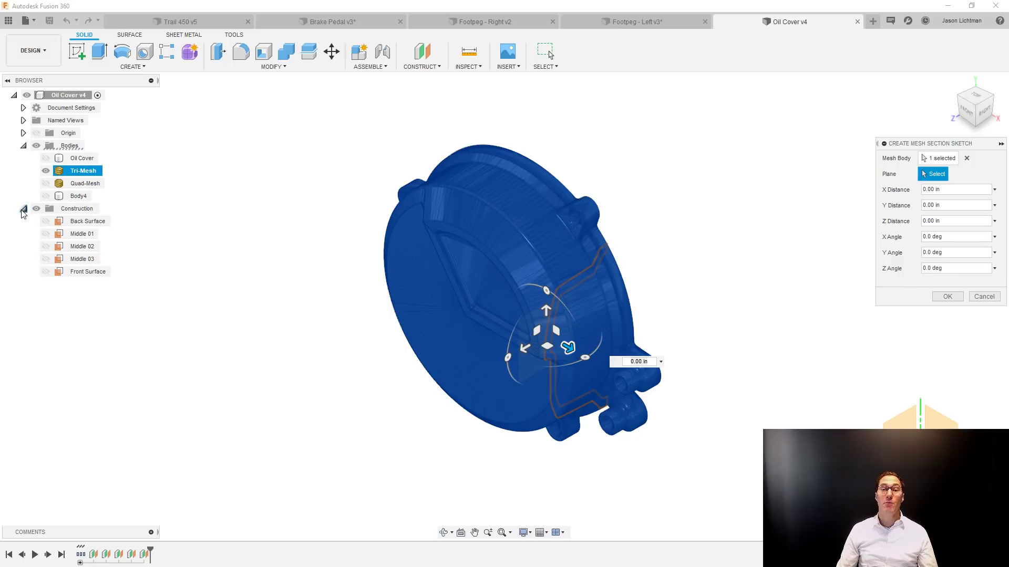
{"action": "left_click", "coordinate": [75, 225]}
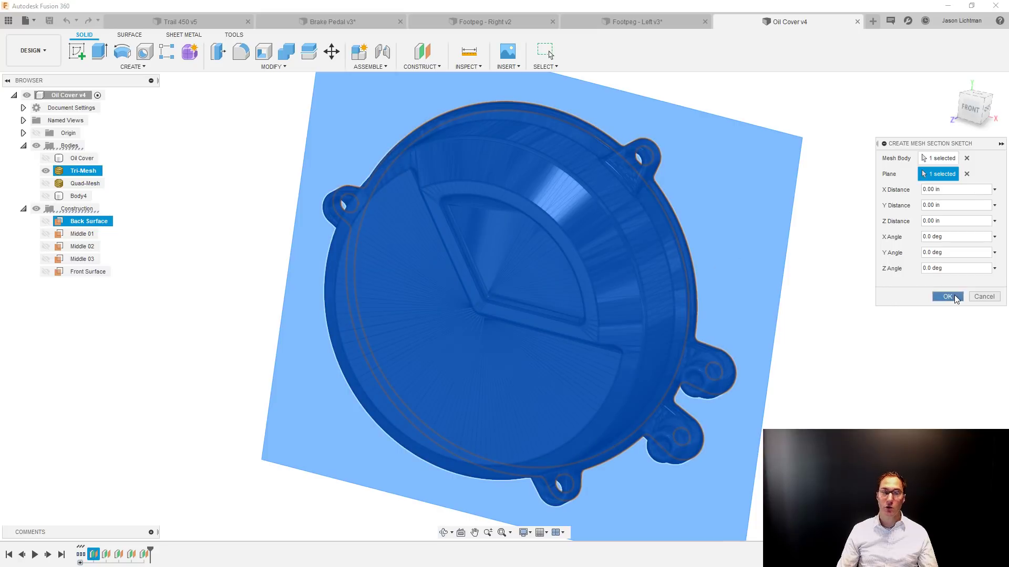
{"action": "left_click", "coordinate": [947, 296]}
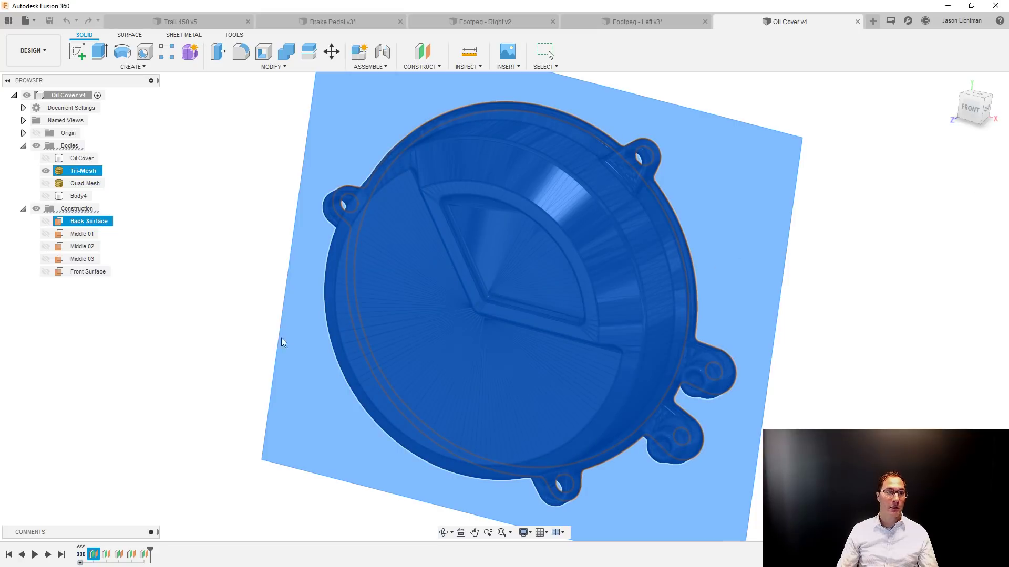
Hide all the bodies and open the new mesh section sketch for editing.
{"action": "left_click", "coordinate": [36, 147]}
{"action": "left_click", "coordinate": [36, 147]}
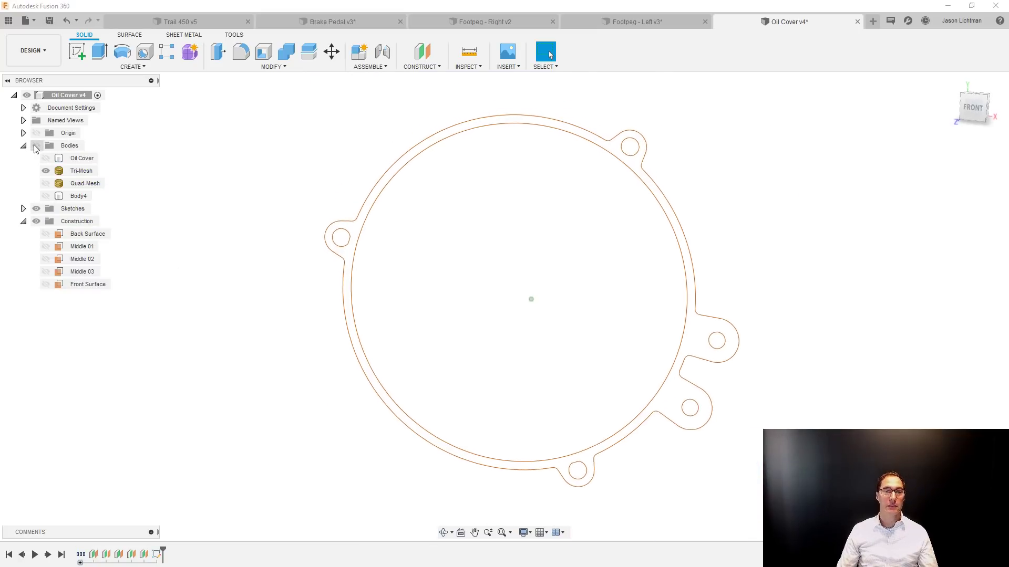
{"action": "right_click", "coordinate": [159, 556]}
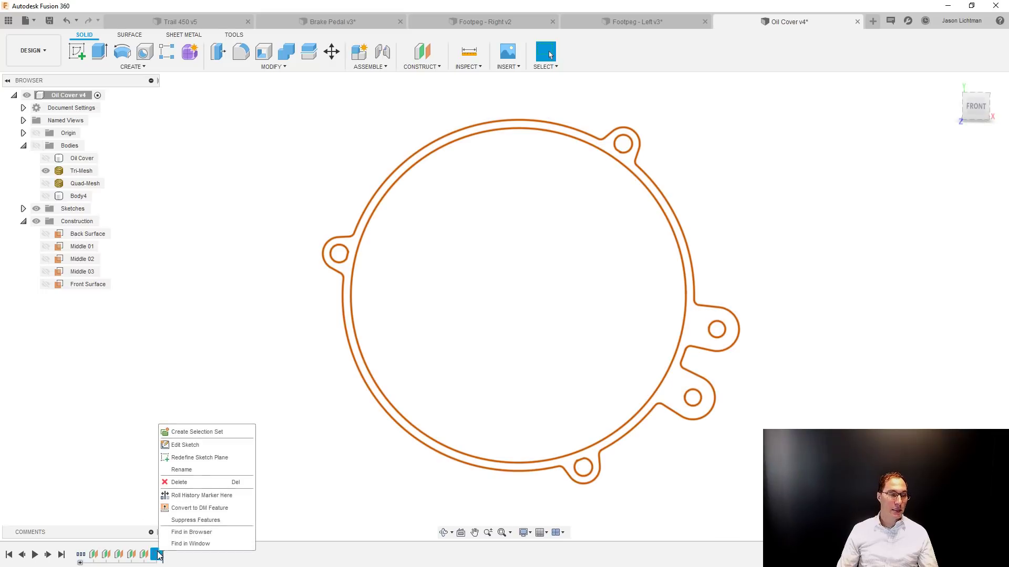
{"action": "left_click", "coordinate": [173, 447]}
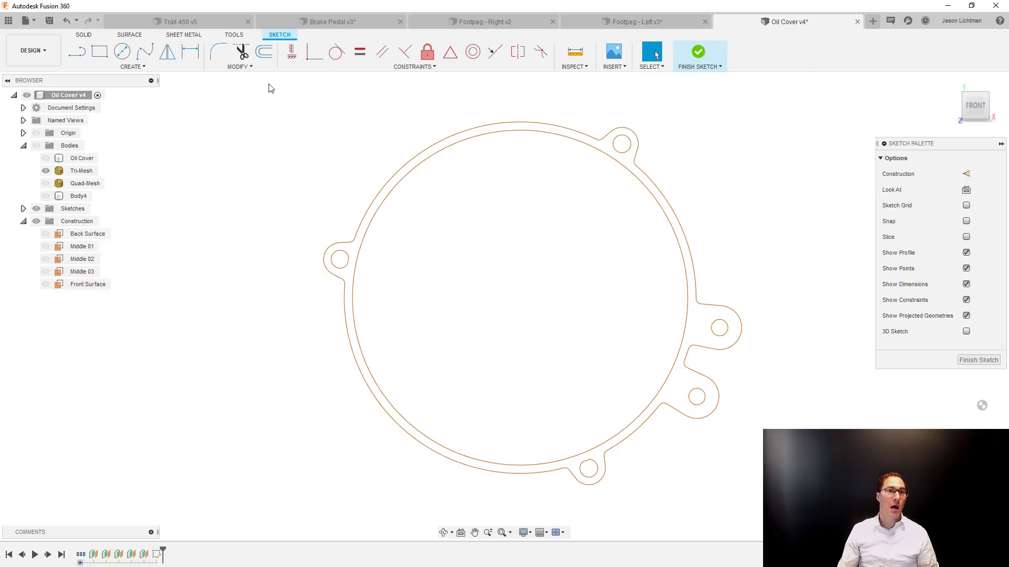
Fit a circle to the large inner ring of the mesh section with Fit Curves to Mesh Section.
{"action": "left_click", "coordinate": [257, 68]}
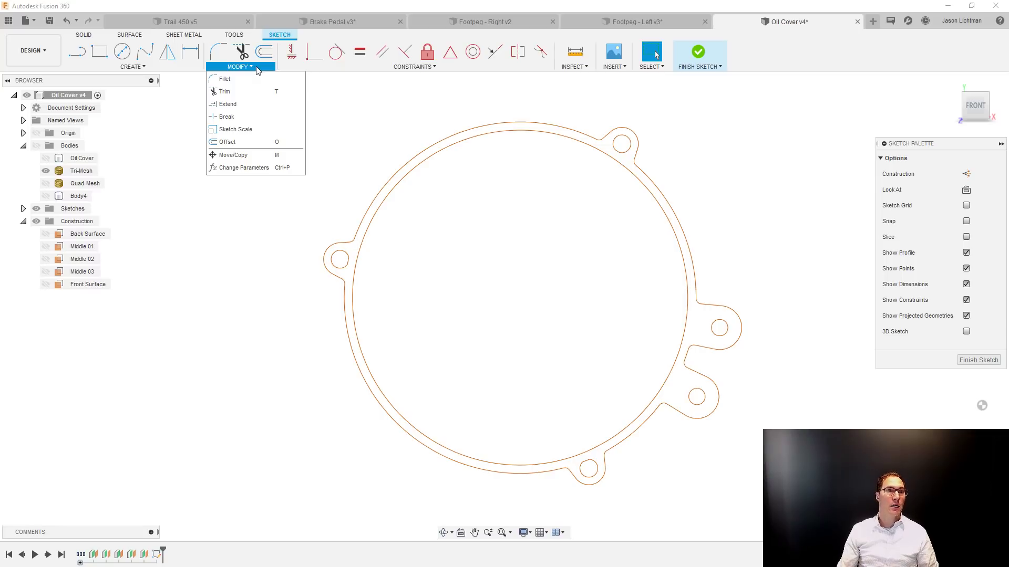
{"action": "left_click", "coordinate": [187, 68]}
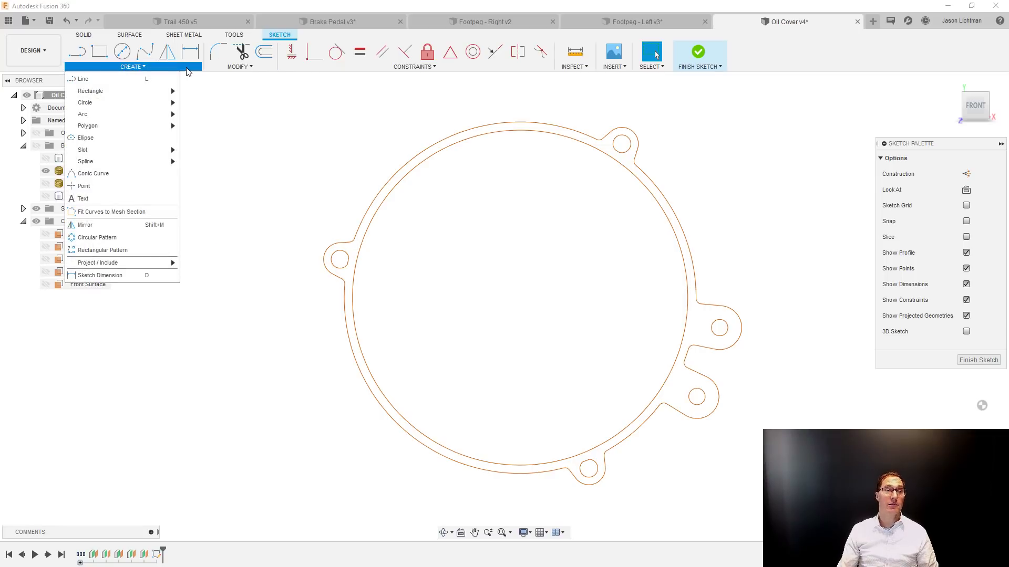
{"action": "left_click", "coordinate": [147, 213]}
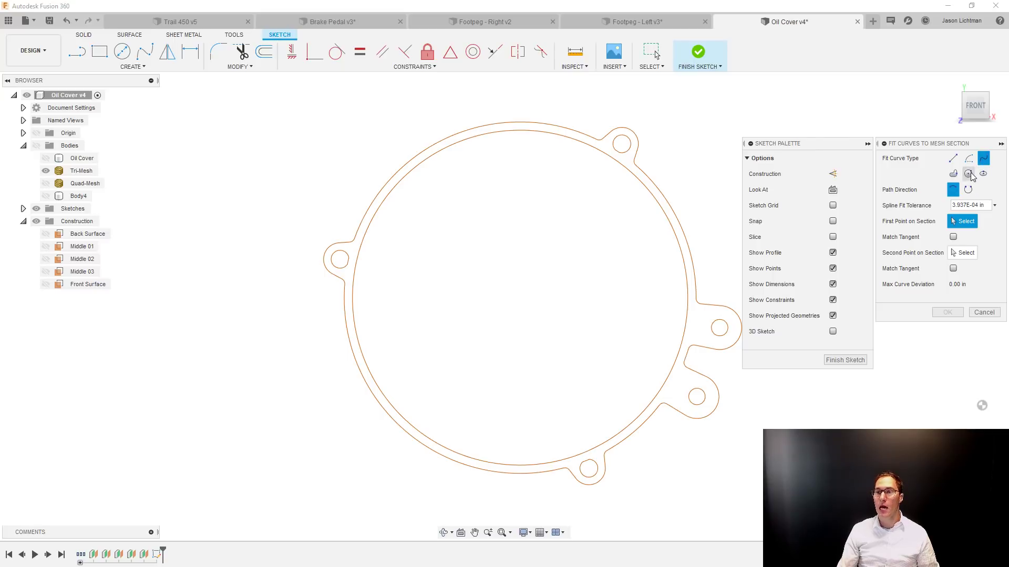
{"action": "left_click", "coordinate": [968, 174]}
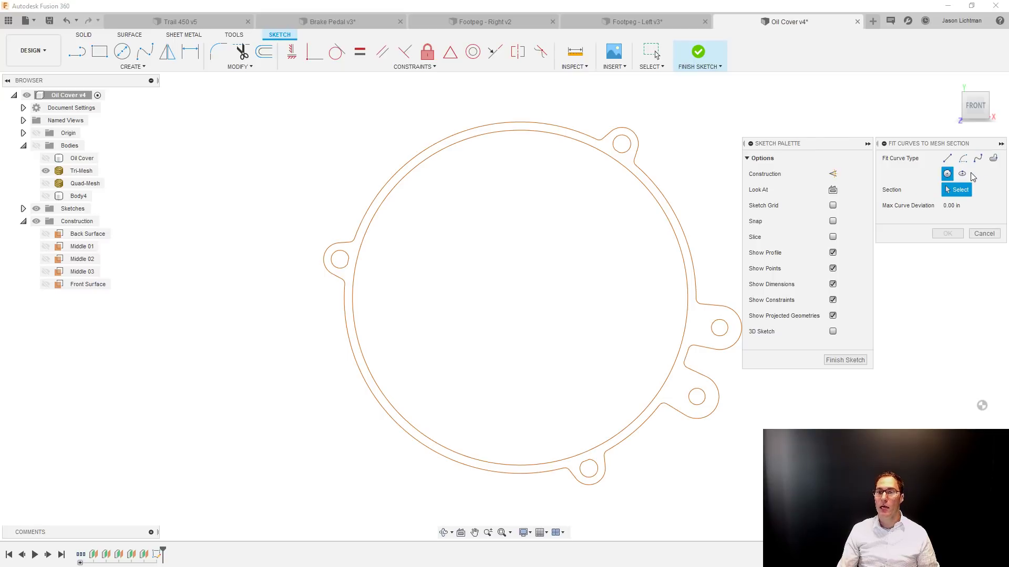
{"action": "left_click", "coordinate": [640, 180]}
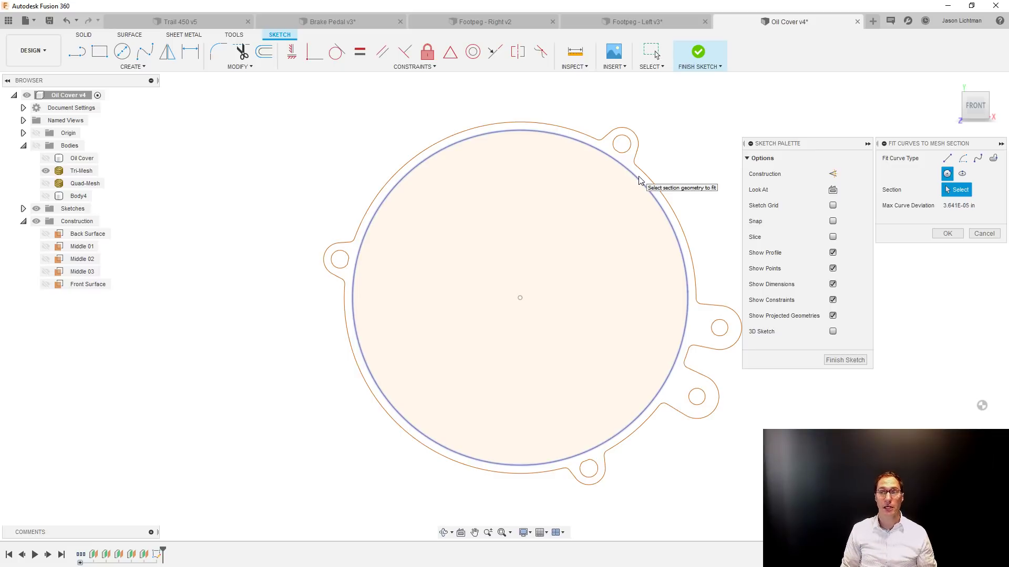
{"action": "left_click", "coordinate": [947, 233]}
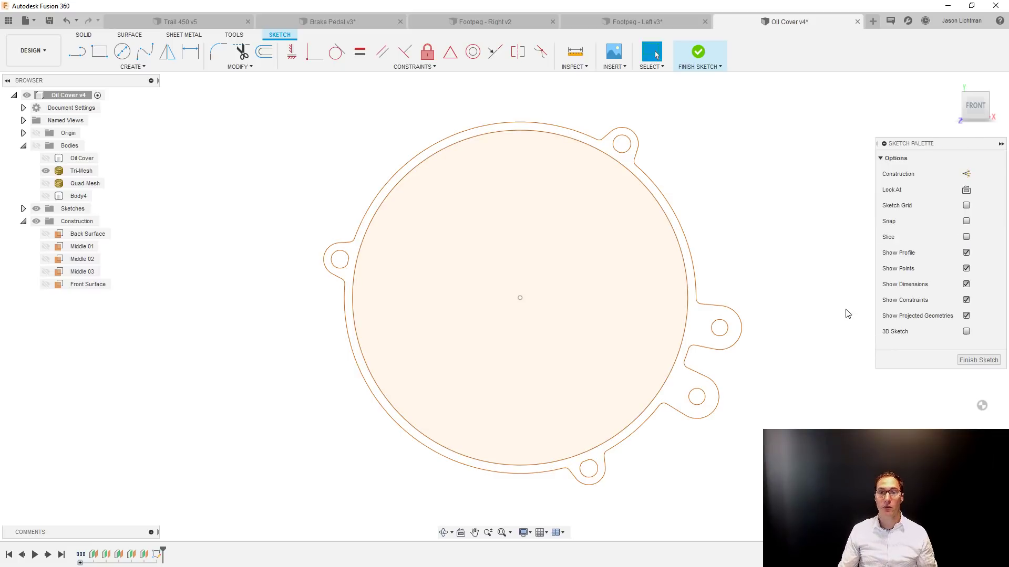
{"action": "left_click", "coordinate": [656, 272]}
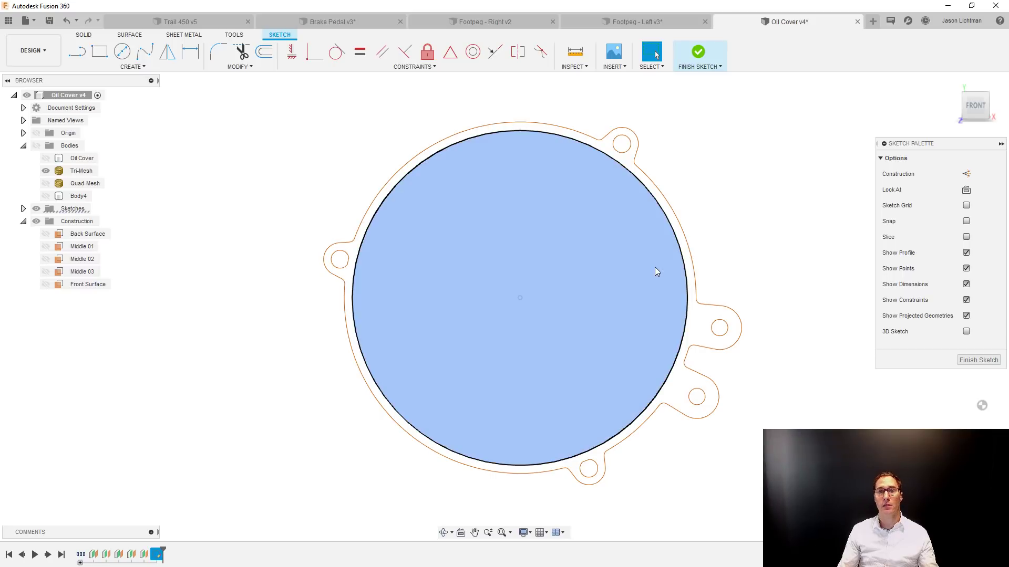
{"action": "left_click", "coordinate": [655, 266]}
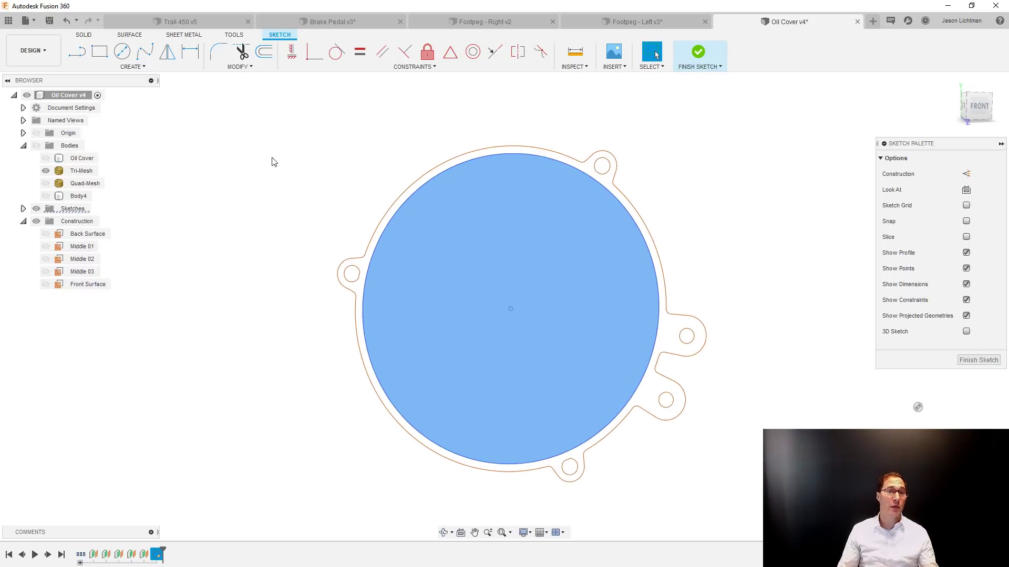
{"action": "left_click", "coordinate": [84, 35]}
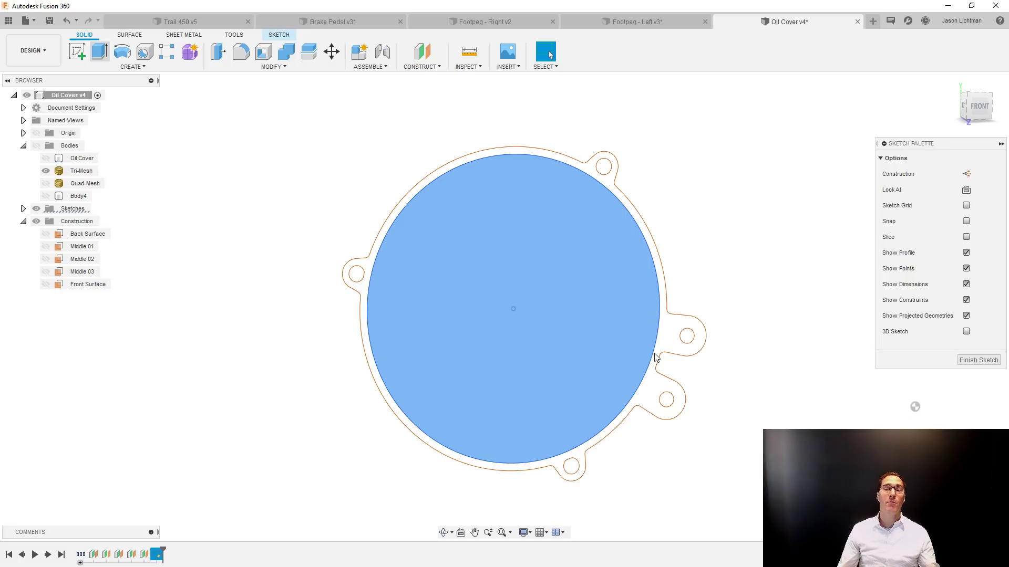
{"action": "key", "text": "e"}
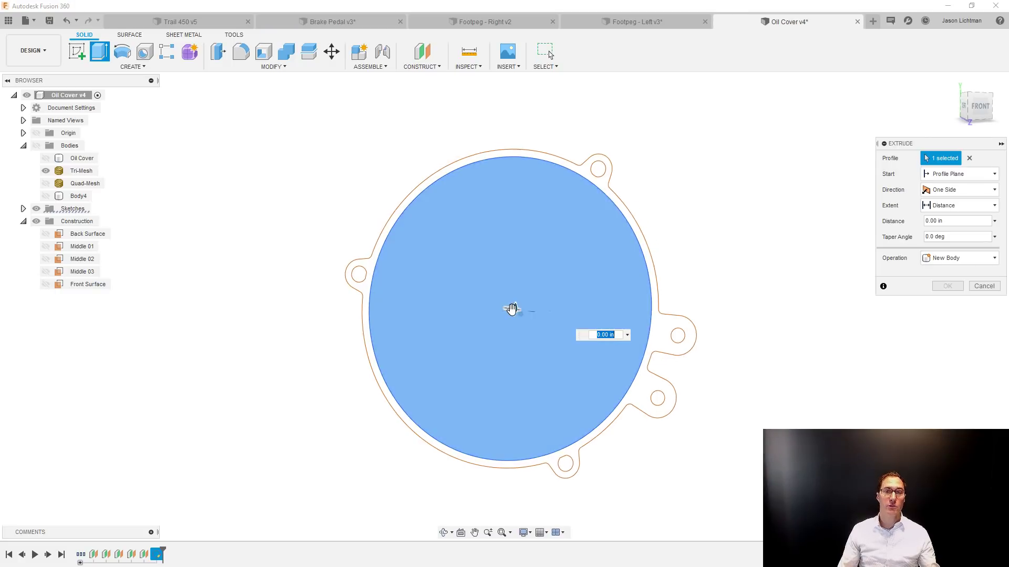
{"action": "left_click_drag", "start_coordinate": [520, 313], "coordinate": [550, 320]}
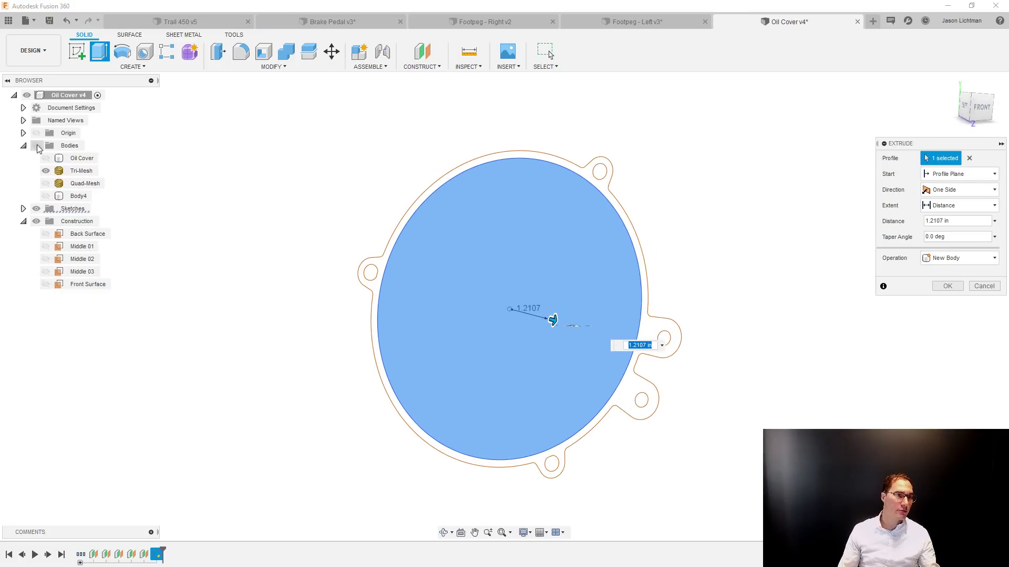
{"action": "left_click", "coordinate": [37, 146]}
{"action": "left_click", "coordinate": [46, 170]}
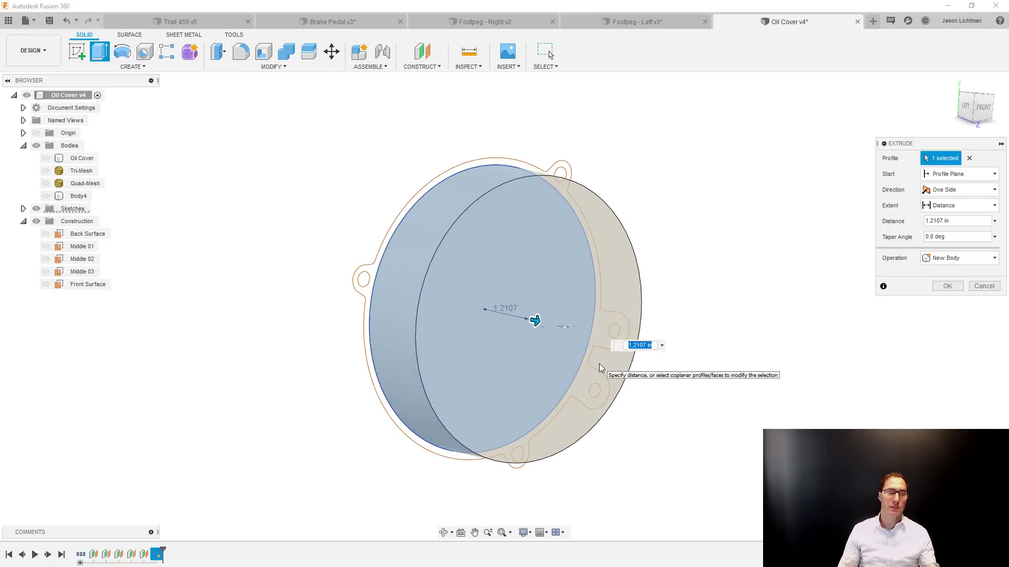
{"action": "left_click", "coordinate": [984, 286]}
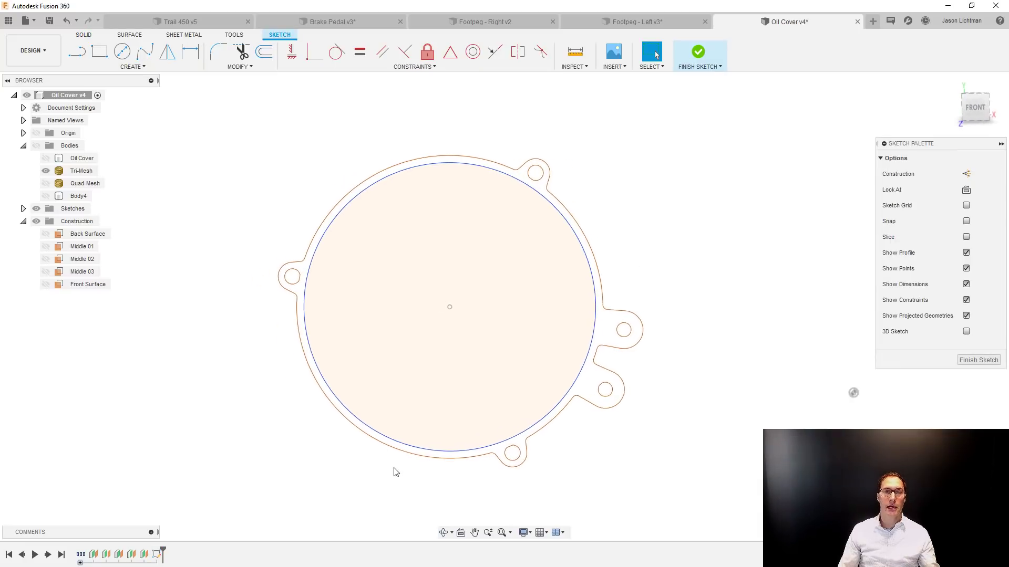
Face the sketch from the front and fit a closed spline to the section's lobed outer contour.
{"action": "left_click", "coordinate": [978, 109]}
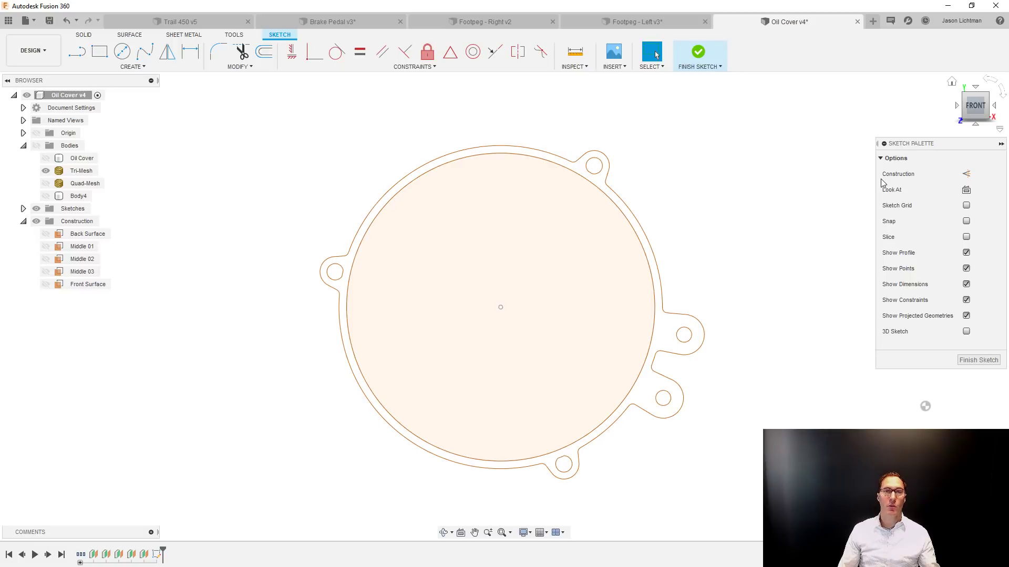
{"action": "left_click", "coordinate": [132, 67]}
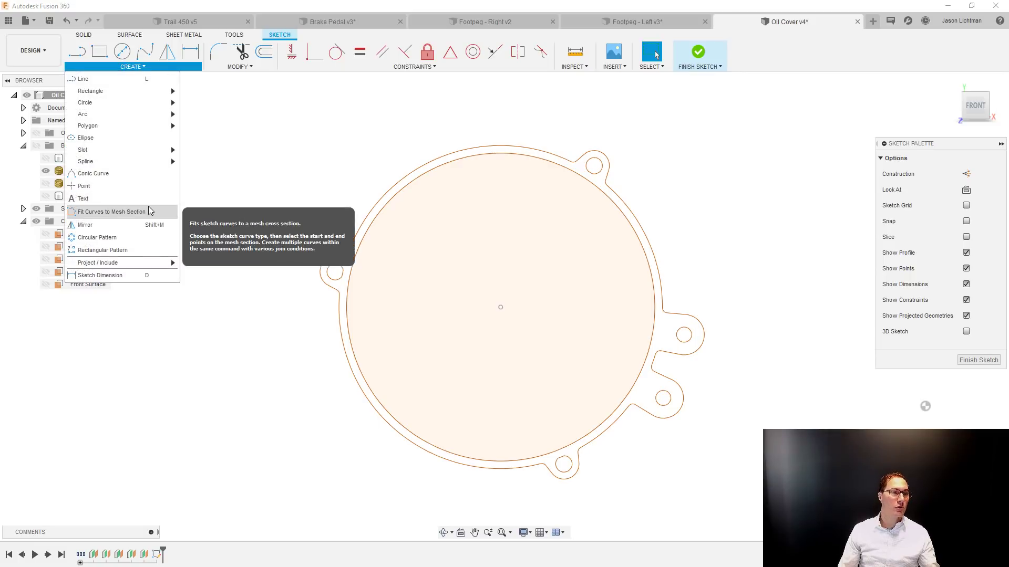
{"action": "left_click", "coordinate": [149, 211]}
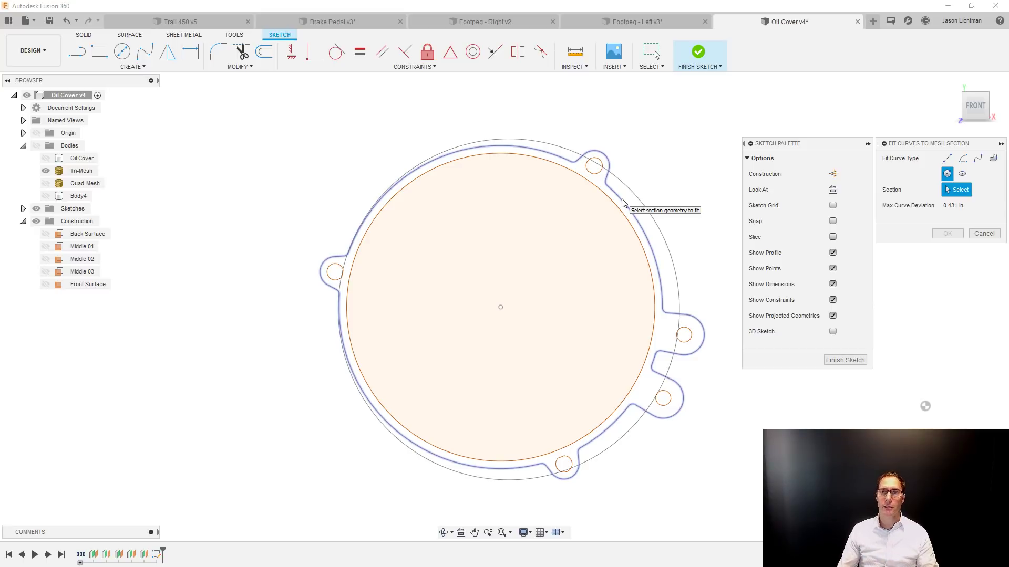
{"action": "left_click", "coordinate": [993, 158]}
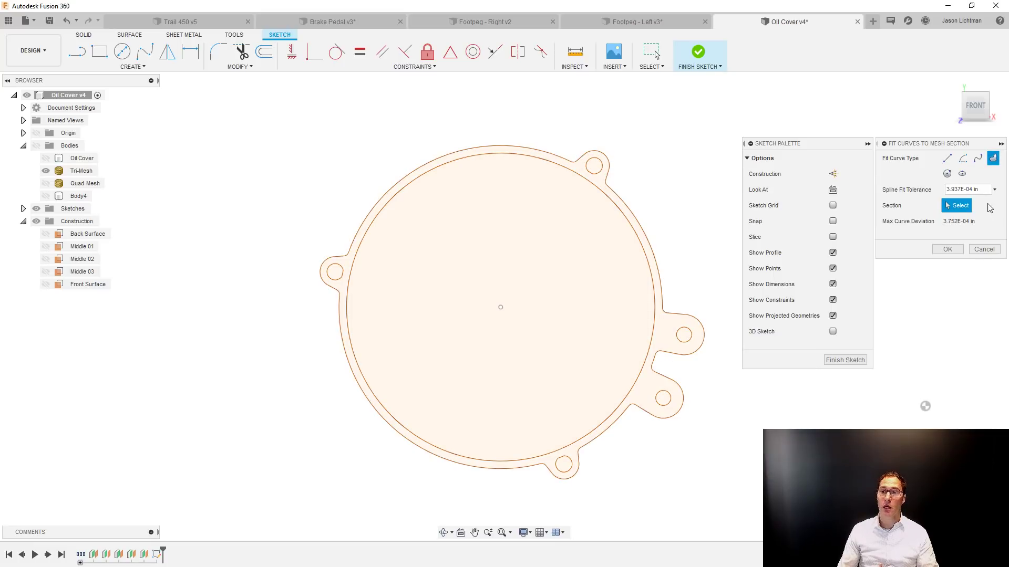
Fit circles to the five small mounting holes in the lugs around the mesh section.
{"action": "left_click", "coordinate": [947, 173]}
{"action": "scroll", "coordinate": [602, 164], "scroll_direction": "up", "scroll_amount": 5}
{"action": "left_click", "coordinate": [602, 163]}
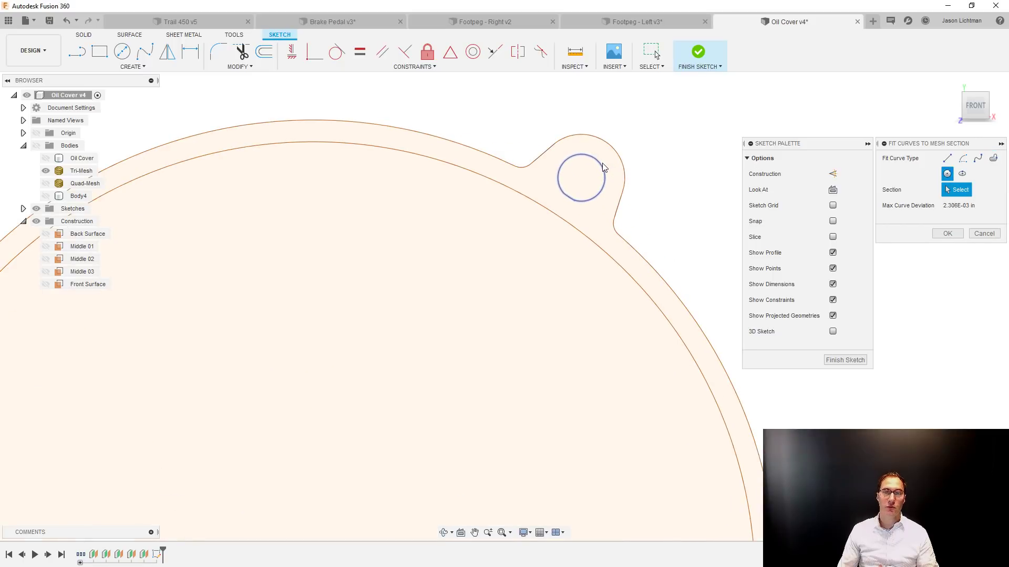
{"action": "scroll", "coordinate": [602, 164], "scroll_direction": "down", "scroll_amount": 6}
{"action": "scroll", "coordinate": [665, 301], "scroll_direction": "up", "scroll_amount": 3}
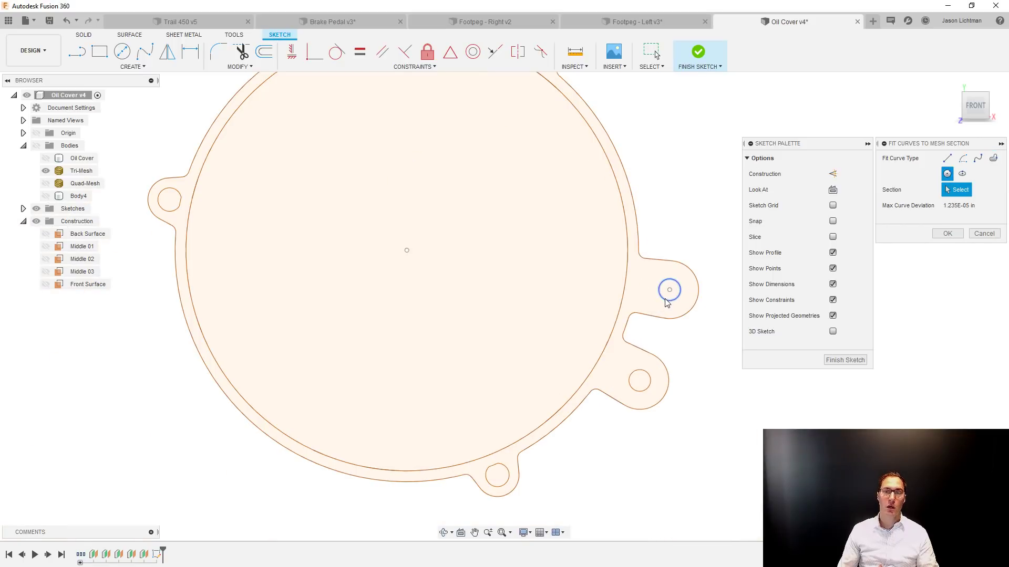
{"action": "left_click", "coordinate": [666, 301]}
{"action": "left_click", "coordinate": [640, 390]}
{"action": "left_click", "coordinate": [519, 464]}
{"action": "left_click", "coordinate": [507, 472]}
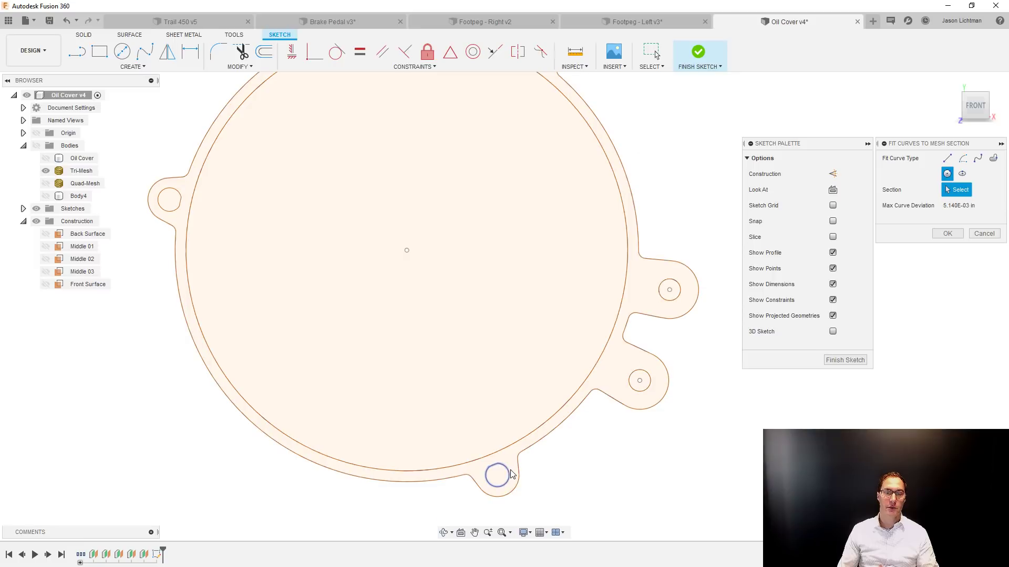
{"action": "left_click", "coordinate": [170, 213]}
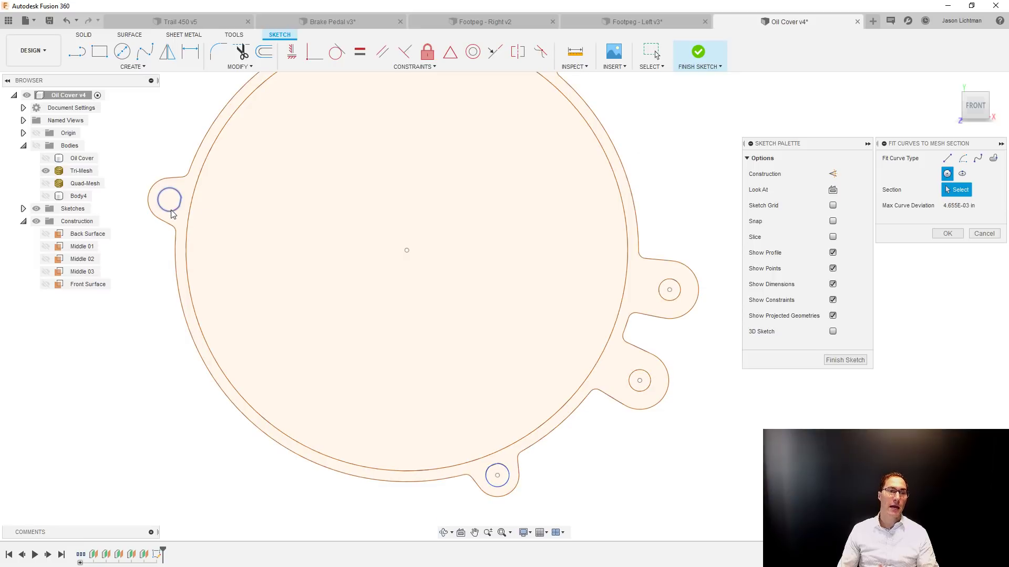
{"action": "scroll", "coordinate": [628, 302], "scroll_direction": "down", "scroll_amount": 3}
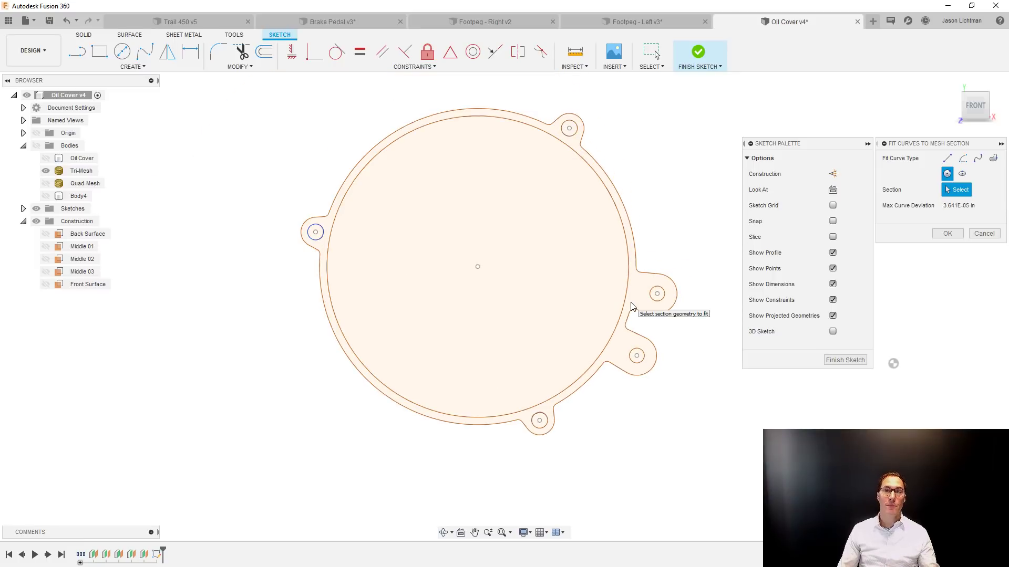
{"action": "left_click", "coordinate": [947, 235]}
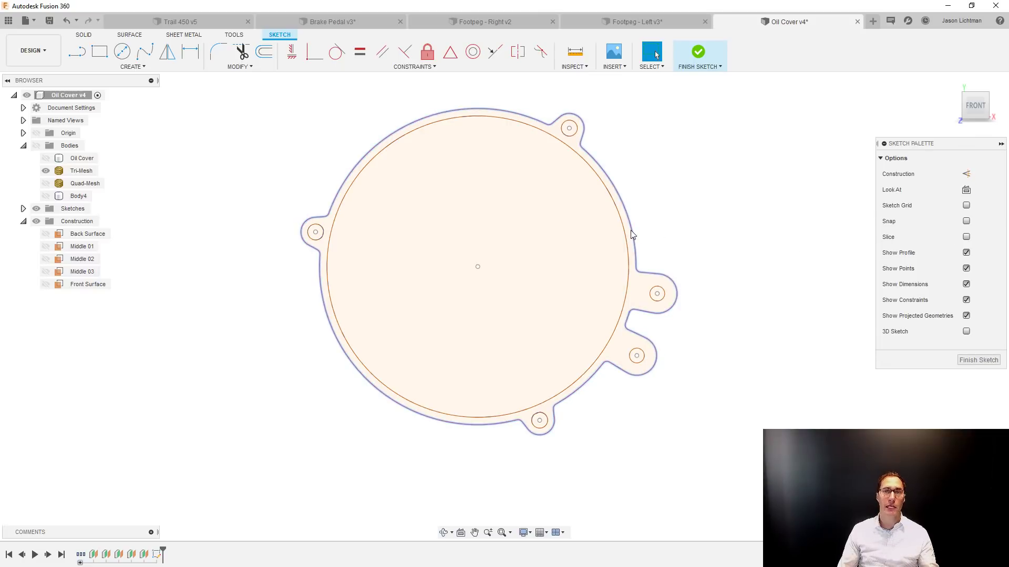
Delete the spline along the outer contour and offset the large inner circle outward by 0.12 in to match the outer rim.
{"action": "left_click", "coordinate": [630, 230]}
{"action": "key", "text": "Delete"}
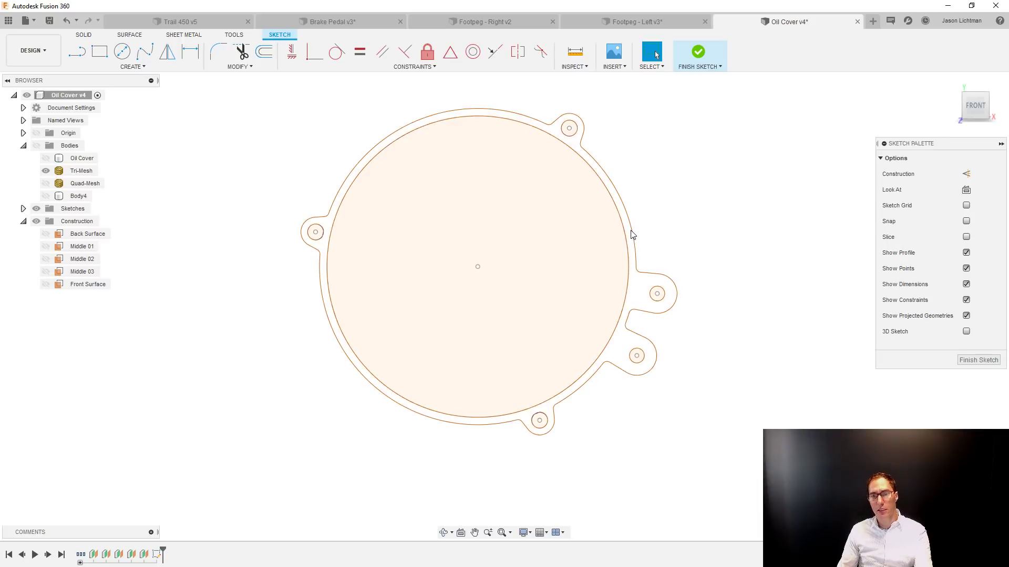
{"action": "left_click", "coordinate": [263, 53]}
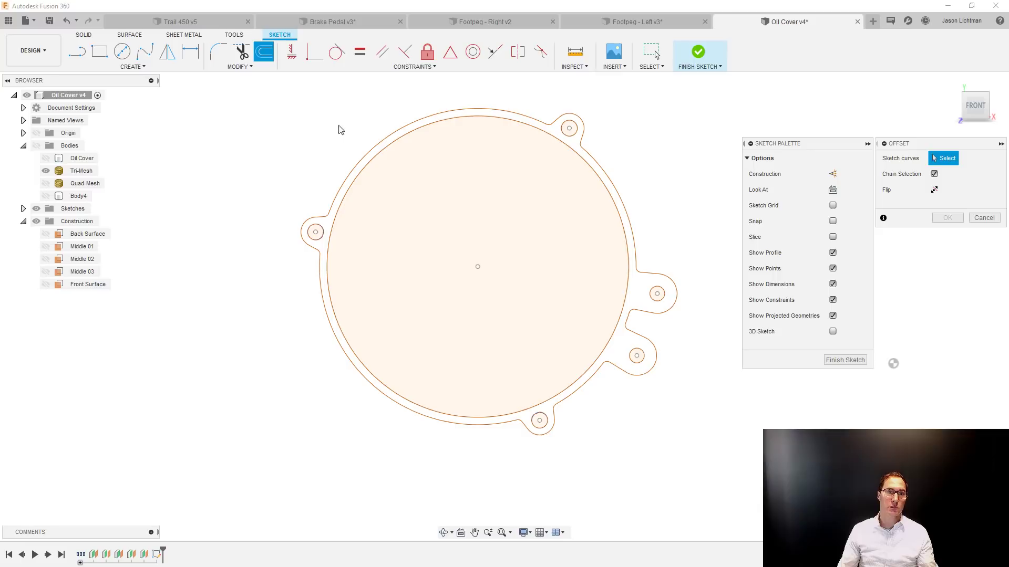
{"action": "left_click", "coordinate": [360, 168]}
{"action": "left_click_drag", "start_coordinate": [360, 168], "coordinate": [349, 161]}
{"action": "scroll", "coordinate": [325, 217], "scroll_direction": "up", "scroll_amount": 6}
{"action": "scroll", "coordinate": [326, 217], "scroll_direction": "up", "scroll_amount": 3}
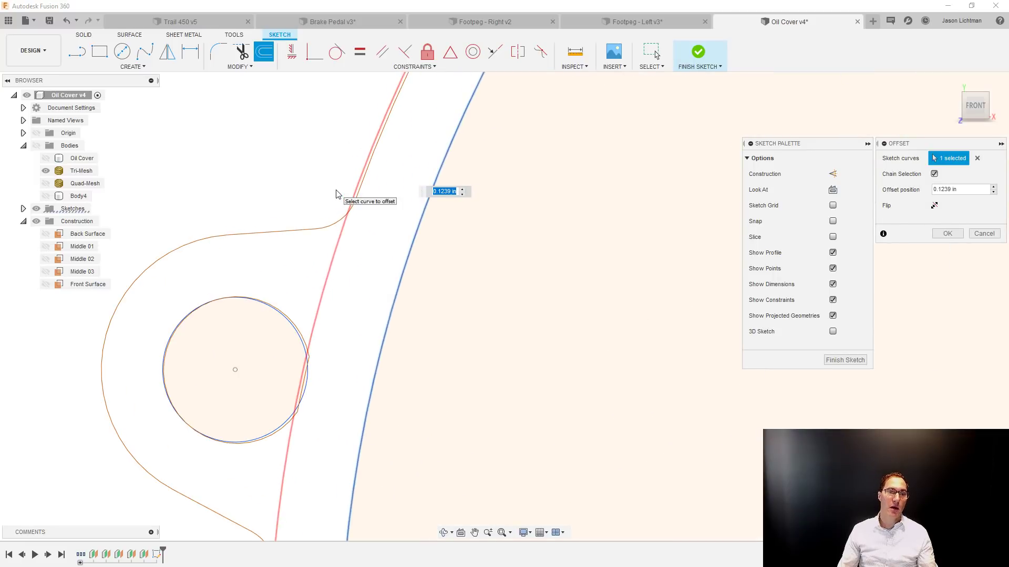
{"action": "middle_click_drag", "start_coordinate": [338, 198], "coordinate": [322, 367]}
{"action": "scroll", "coordinate": [326, 359], "scroll_direction": "down", "scroll_amount": 3}
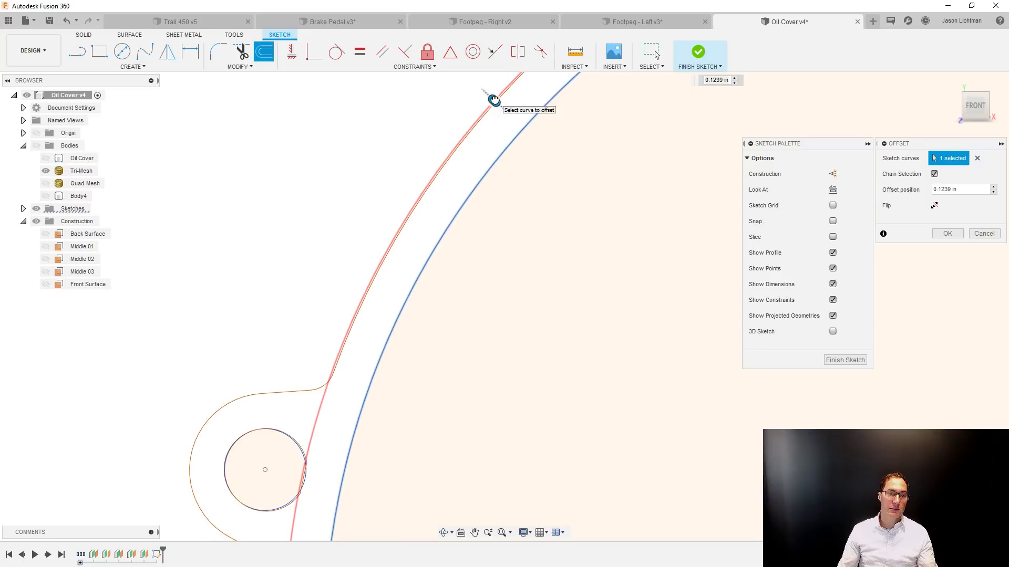
{"action": "left_click_drag", "start_coordinate": [495, 100], "coordinate": [495, 100]}
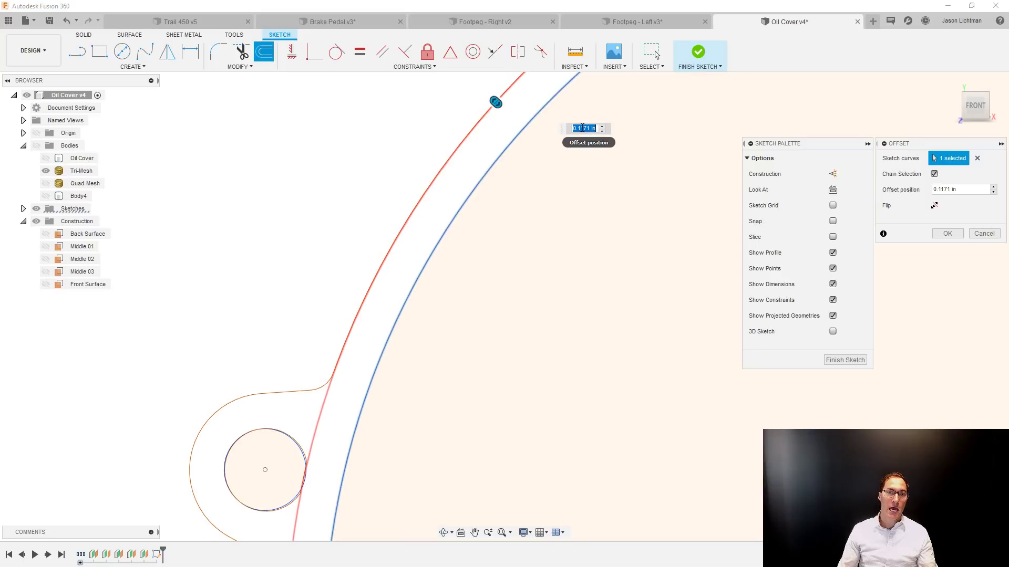
{"action": "left_click_drag", "start_coordinate": [580, 128], "coordinate": [599, 129]}
{"action": "type", "text": "2"}
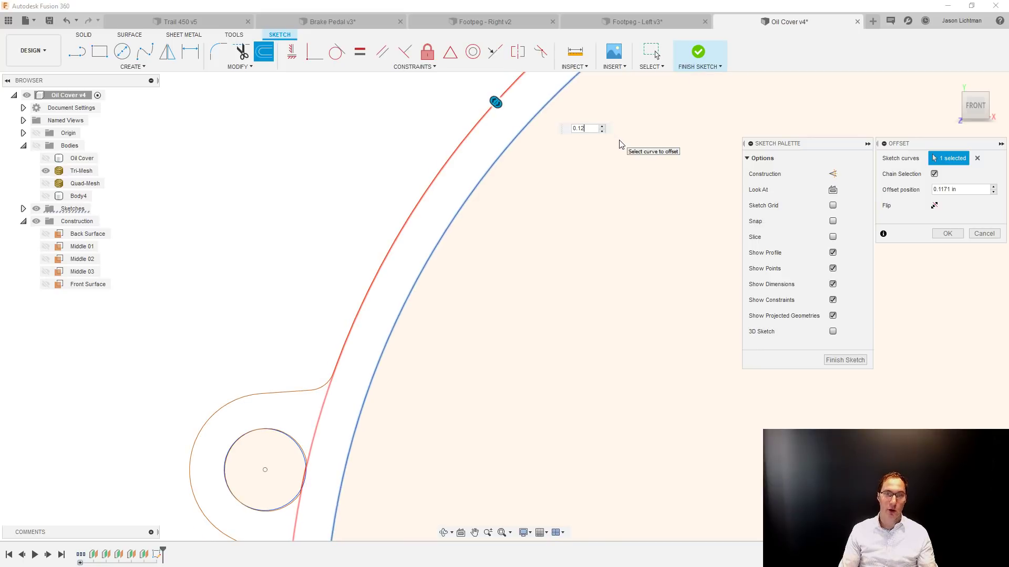
{"action": "key", "text": "Return"}
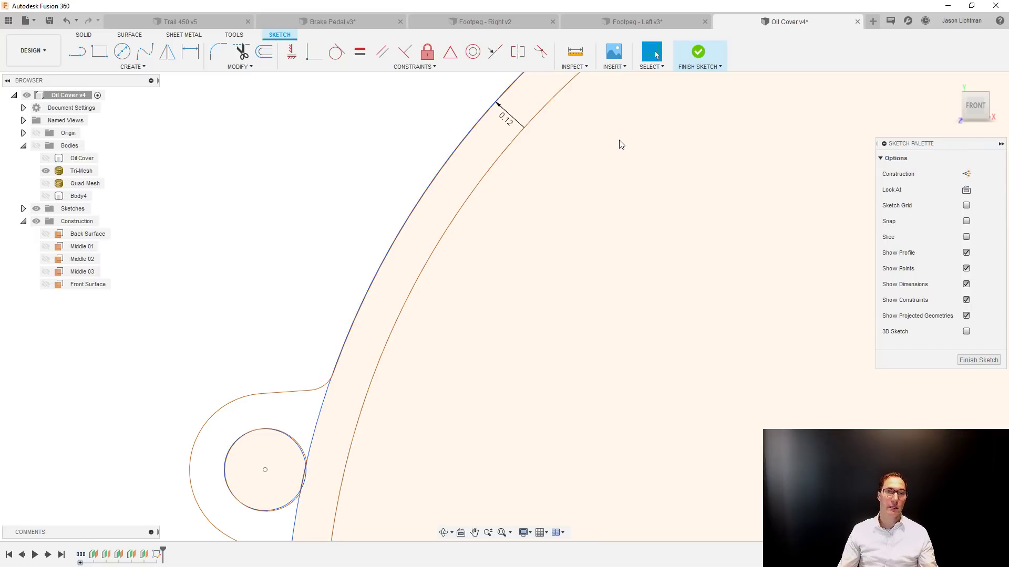
{"action": "scroll", "coordinate": [620, 145], "scroll_direction": "down", "scroll_amount": 2}
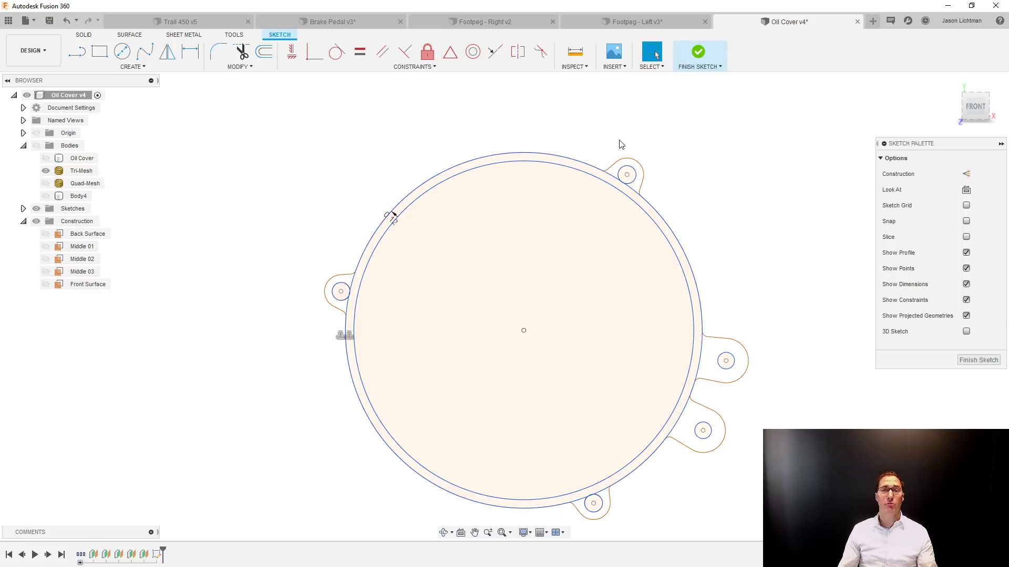
{"action": "left_click", "coordinate": [645, 205]}
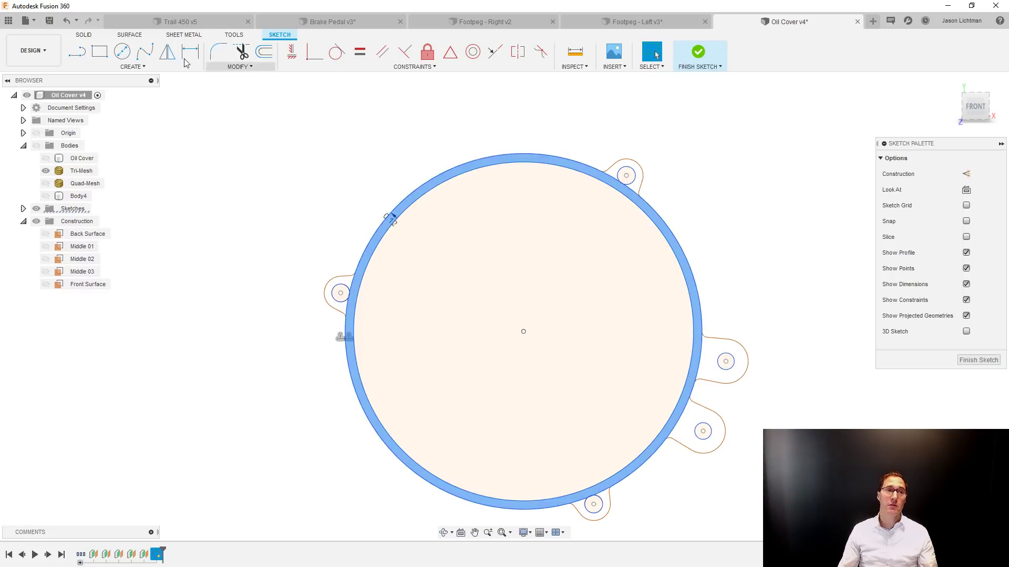
{"action": "left_click", "coordinate": [84, 35]}
{"action": "left_click", "coordinate": [100, 50]}
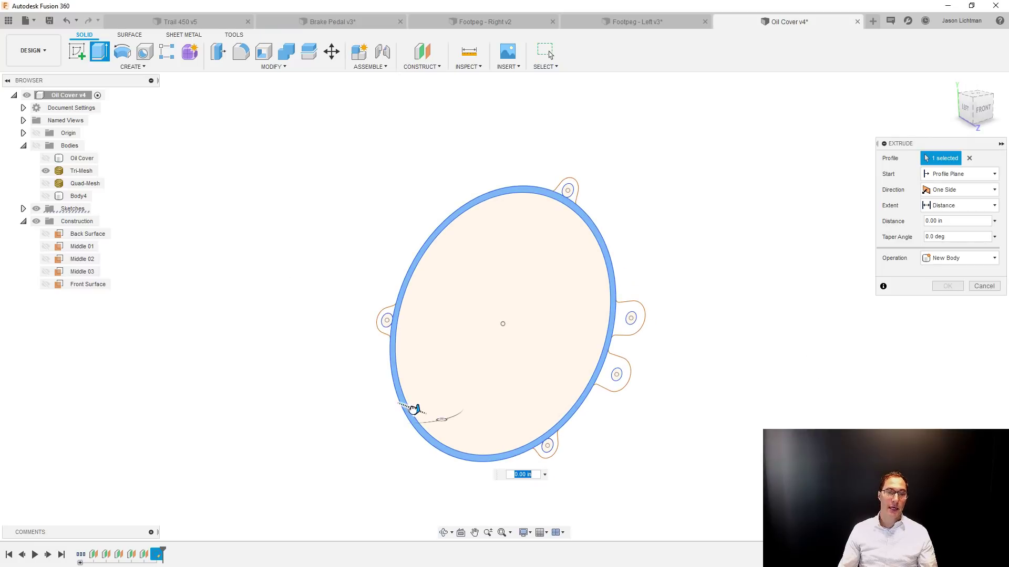
{"action": "left_click_drag", "start_coordinate": [413, 409], "coordinate": [453, 424]}
{"action": "left_click", "coordinate": [37, 146]}
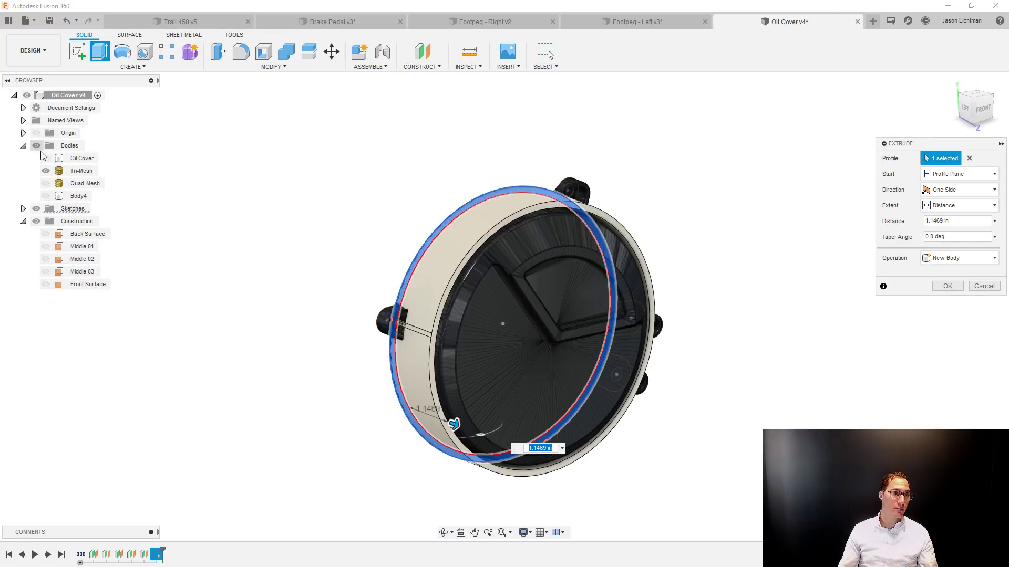
{"action": "left_click", "coordinate": [45, 170]}
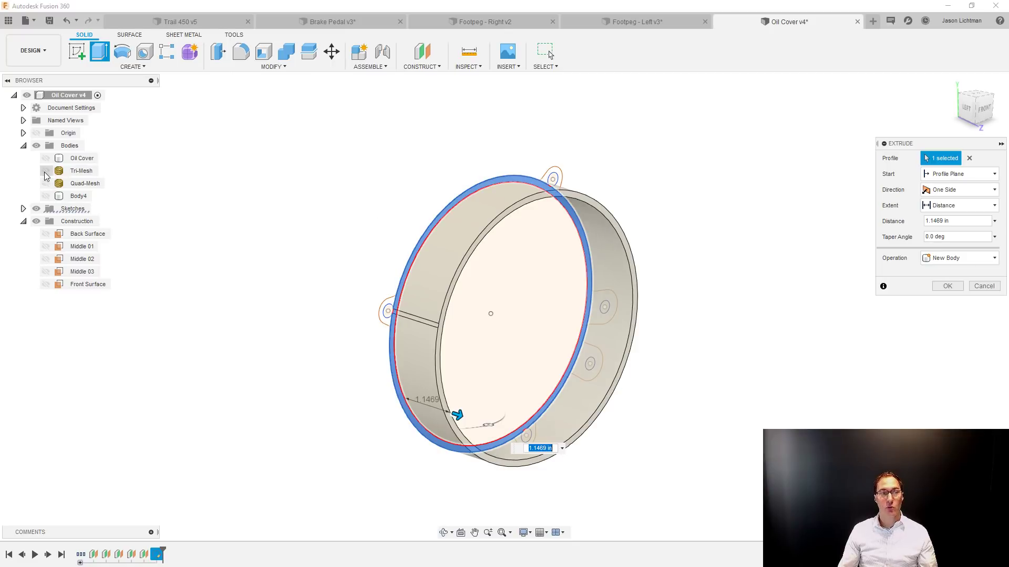
{"action": "left_click", "coordinate": [45, 170]}
{"action": "scroll", "coordinate": [293, 241], "scroll_direction": "up", "scroll_amount": 3}
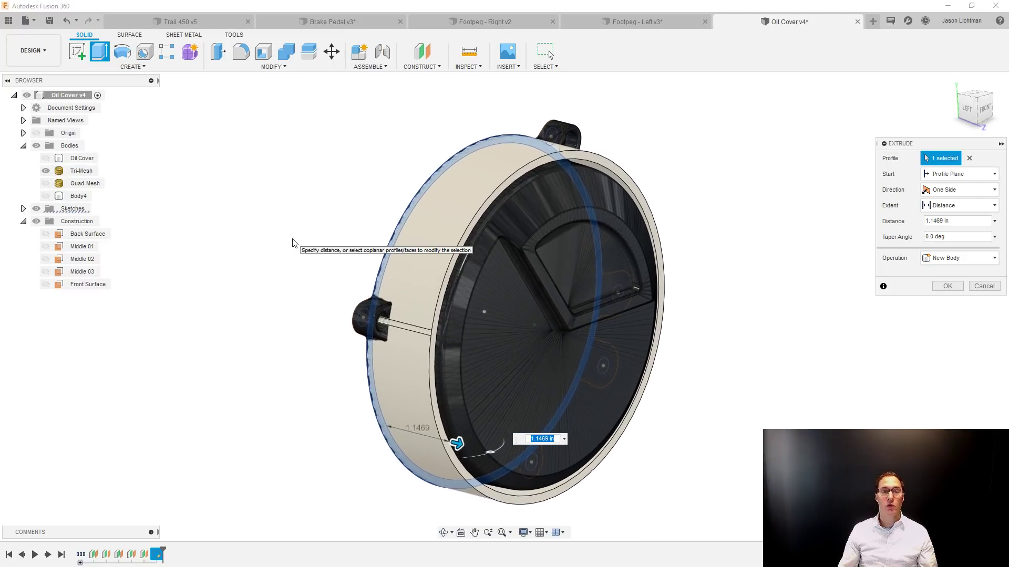
{"action": "left_click_drag", "start_coordinate": [456, 444], "coordinate": [414, 431]}
{"action": "left_click_drag", "start_coordinate": [413, 429], "coordinate": [405, 430]}
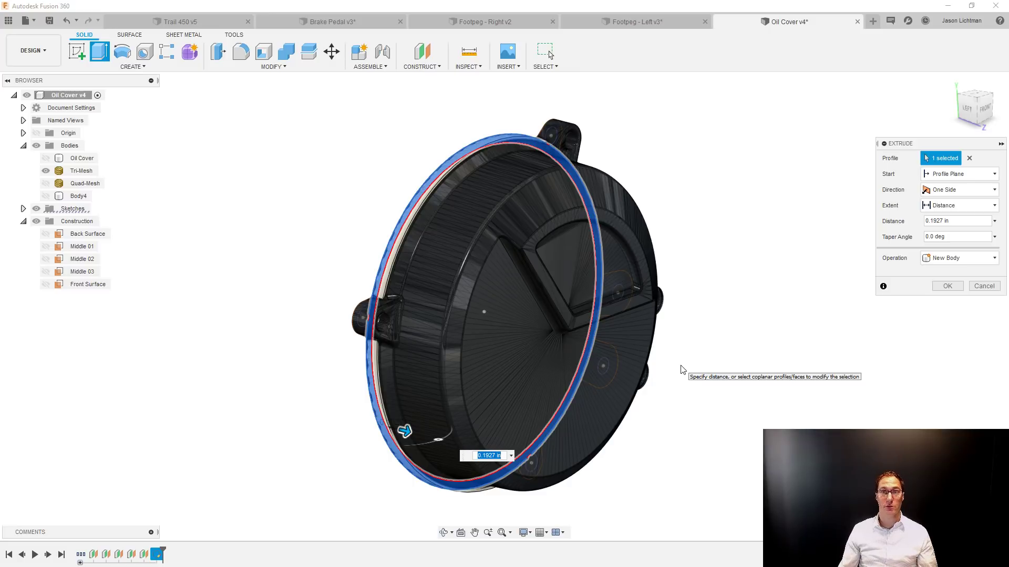
{"action": "key", "text": "Escape"}
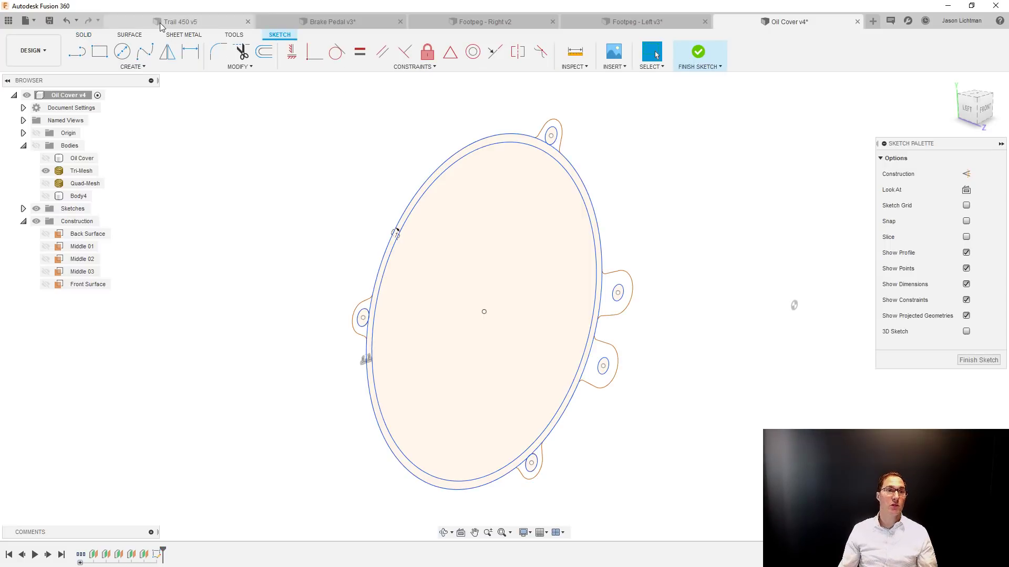
Switch to the Trail 450 assembly and examine the front wheel hub and its mounting holes behind the brake disc.
{"action": "left_click", "coordinate": [161, 26]}
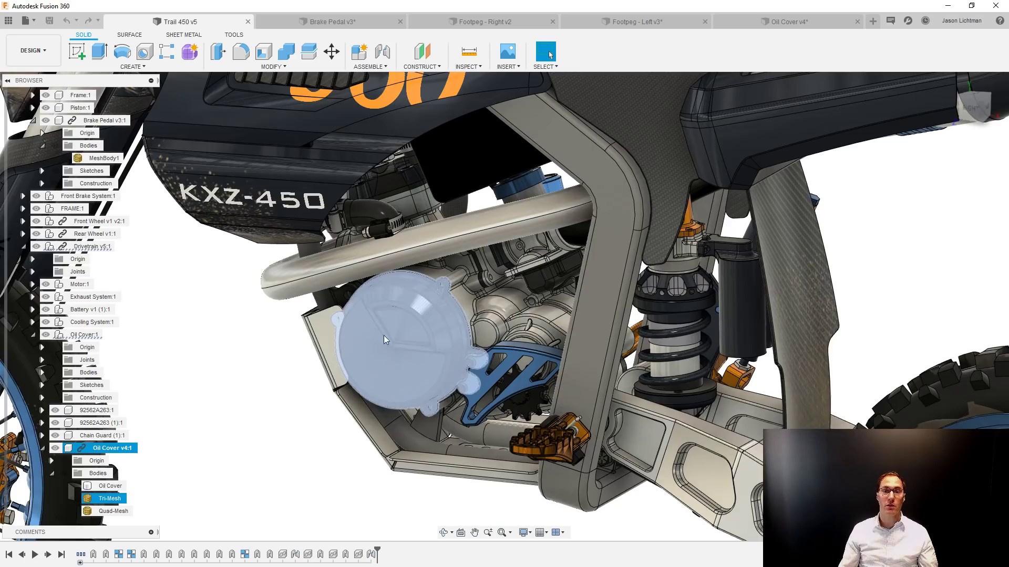
{"action": "scroll", "coordinate": [384, 335], "scroll_direction": "down", "scroll_amount": 5}
{"action": "left_click", "coordinate": [294, 363]}
{"action": "middle_click_drag", "start_coordinate": [294, 364], "coordinate": [389, 362], "text": "shift"}
{"action": "scroll", "coordinate": [298, 360], "scroll_direction": "up", "scroll_amount": 5}
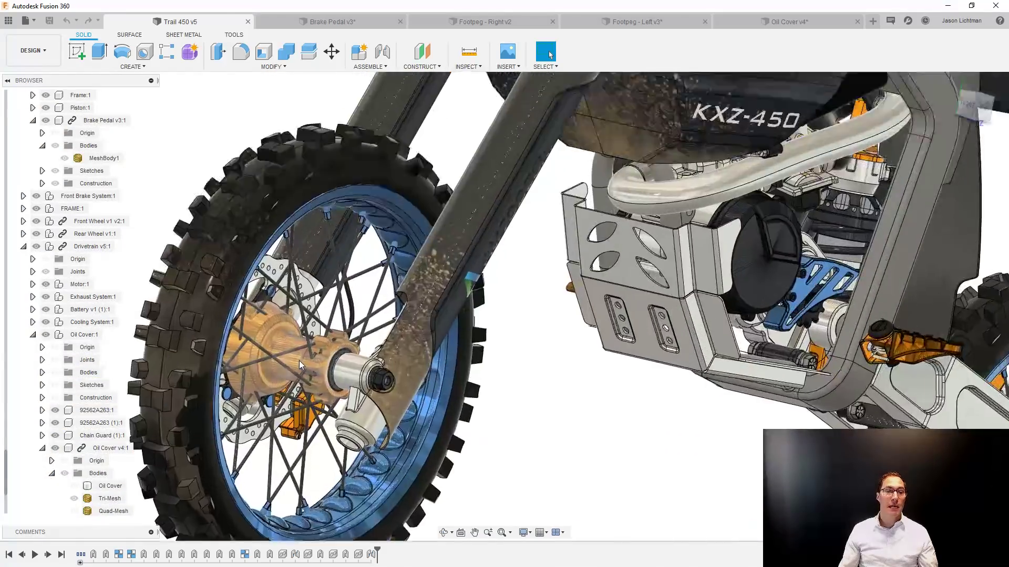
{"action": "scroll", "coordinate": [298, 361], "scroll_direction": "up", "scroll_amount": 4}
{"action": "middle_click_drag", "start_coordinate": [298, 361], "coordinate": [451, 353], "text": "shift"}
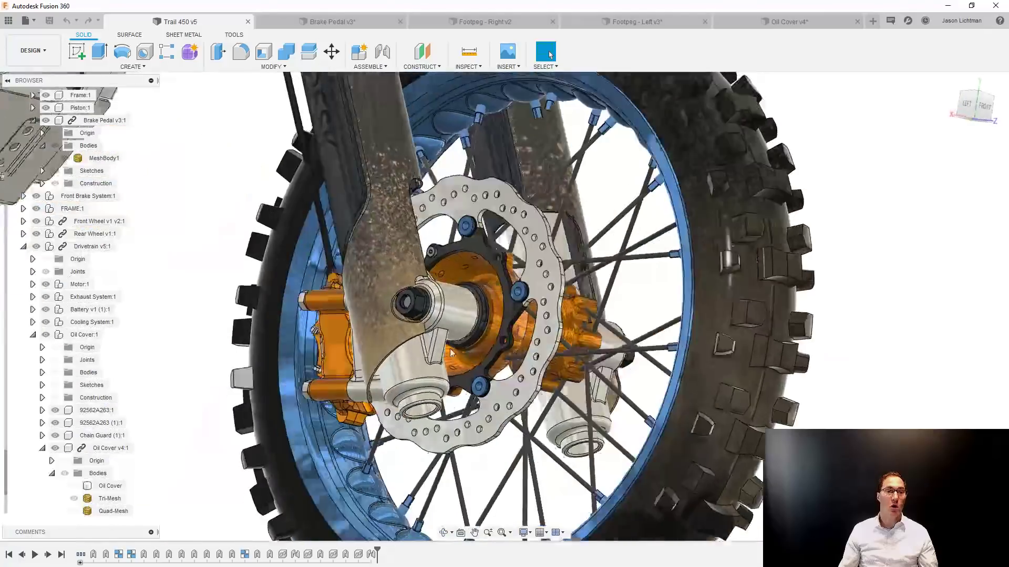
{"action": "scroll", "coordinate": [573, 284], "scroll_direction": "up", "scroll_amount": 6}
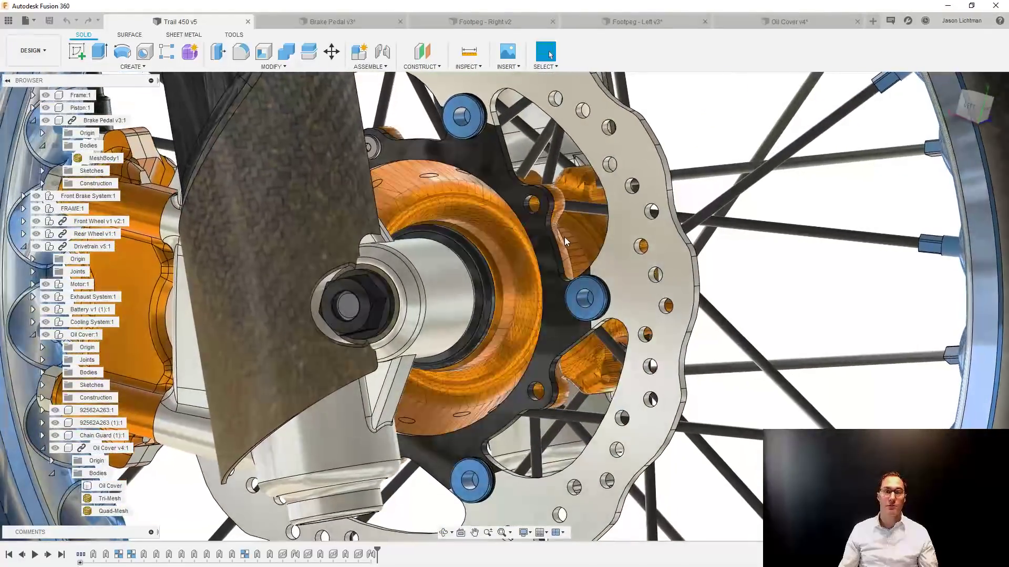
{"action": "middle_click_drag", "start_coordinate": [565, 238], "coordinate": [565, 237], "text": "shift"}
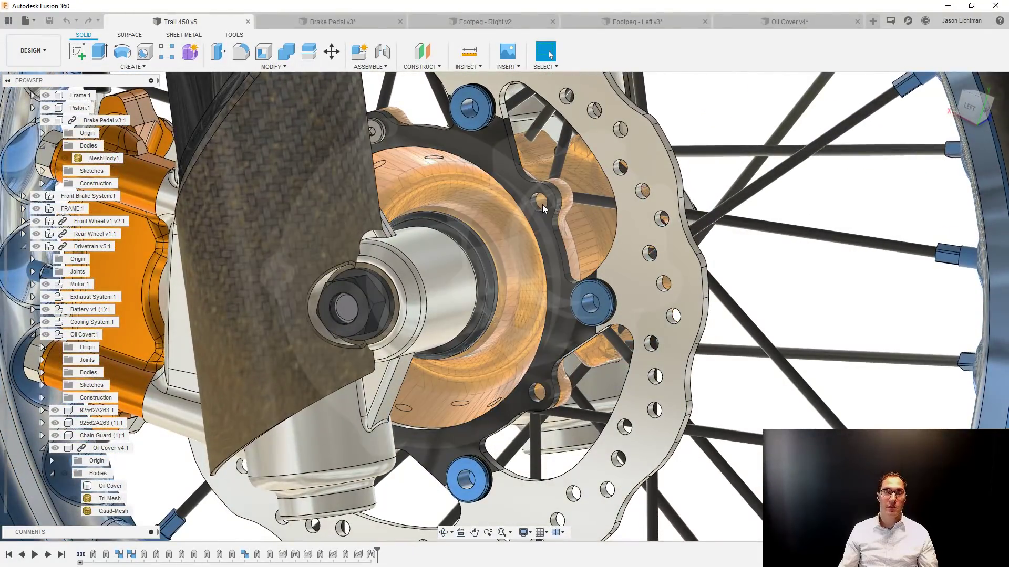
{"action": "scroll", "coordinate": [543, 209], "scroll_direction": "up", "scroll_amount": 5}
{"action": "middle_click_drag", "start_coordinate": [542, 209], "coordinate": [572, 432], "text": "shift"}
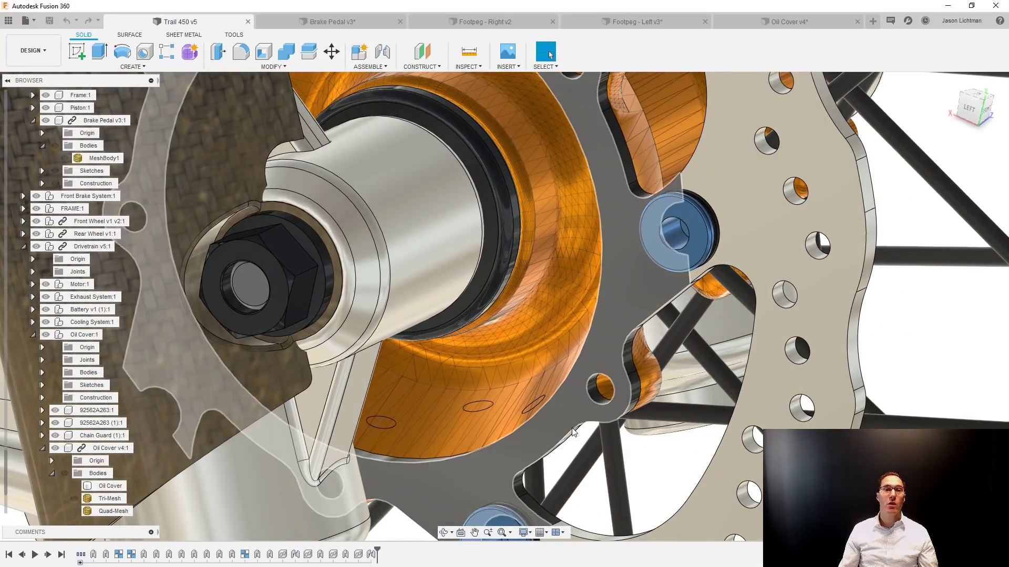
Return to the Oil Cover design, delete the large inner circle and its outward offset, and finish the sketch.
{"action": "left_click", "coordinate": [740, 22]}
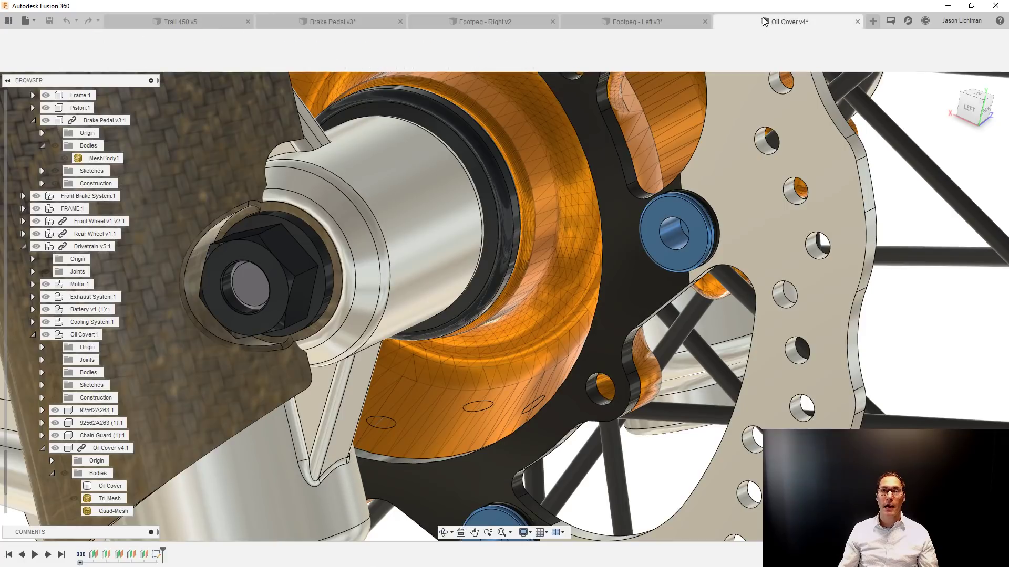
{"action": "mouse_move", "coordinate": [736, 139]}
{"action": "middle_mouse_down", "text": "shift"}
{"action": "mouse_move", "coordinate": [636, 248]}
{"action": "mouse_move", "coordinate": [604, 234]}
{"action": "middle_mouse_up", "text": "shift"}
{"action": "left_click", "coordinate": [602, 232]}
{"action": "key", "text": "Delete"}
{"action": "left_click", "coordinate": [603, 235]}
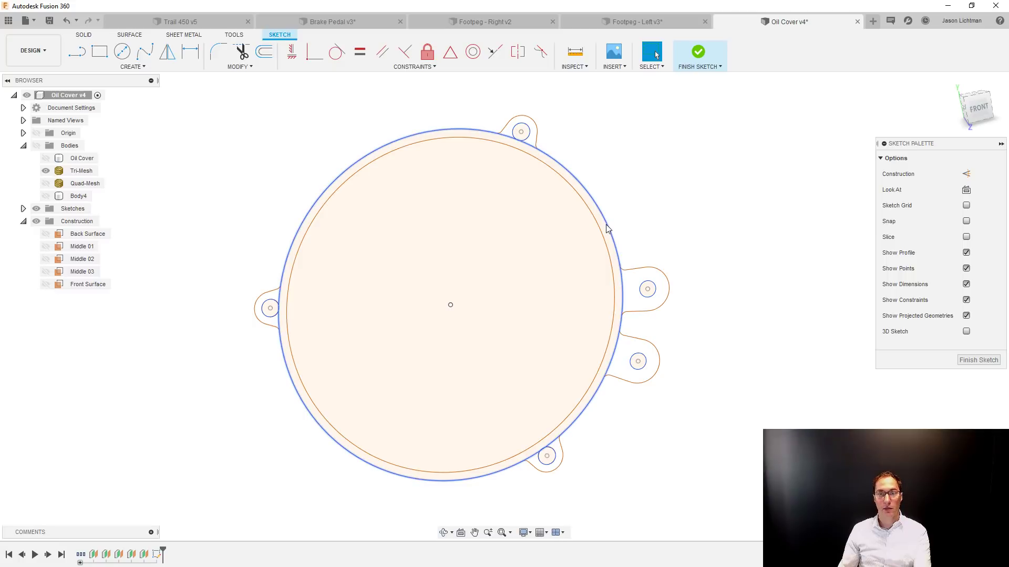
{"action": "key", "text": "Delete"}
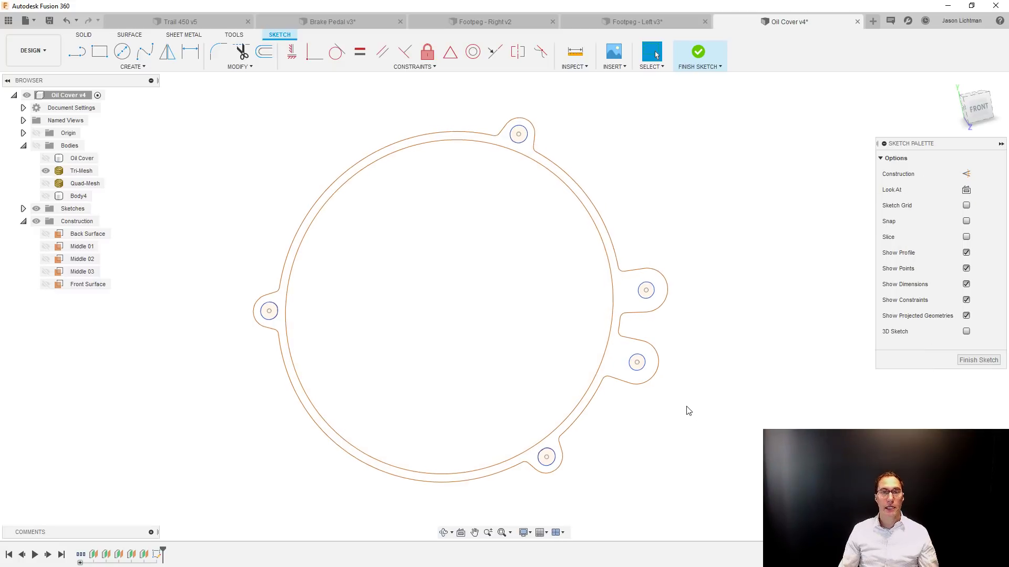
{"action": "scroll", "coordinate": [688, 410], "scroll_direction": "down", "scroll_amount": 2}
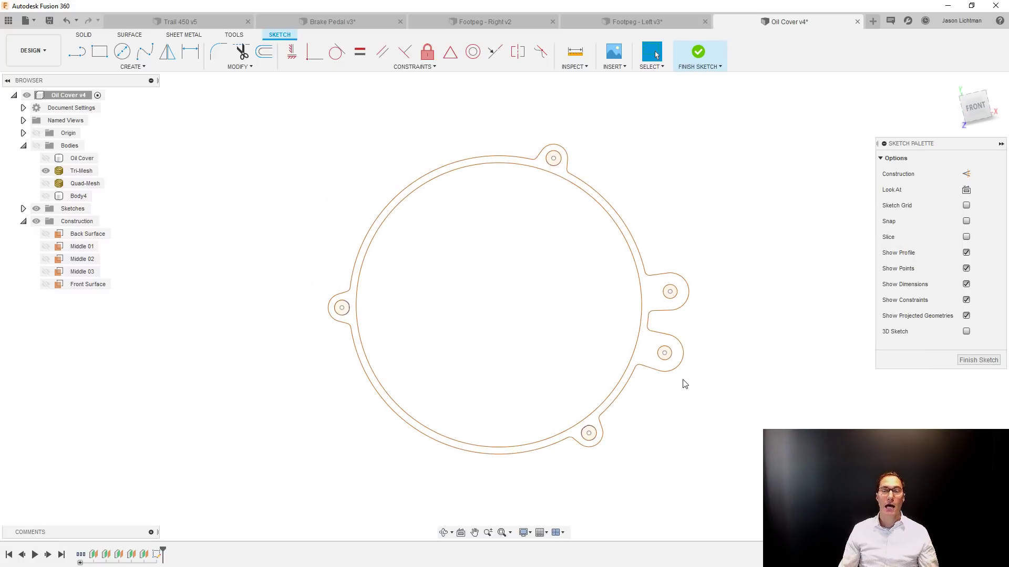
{"action": "scroll", "coordinate": [657, 287], "scroll_direction": "up", "scroll_amount": 2}
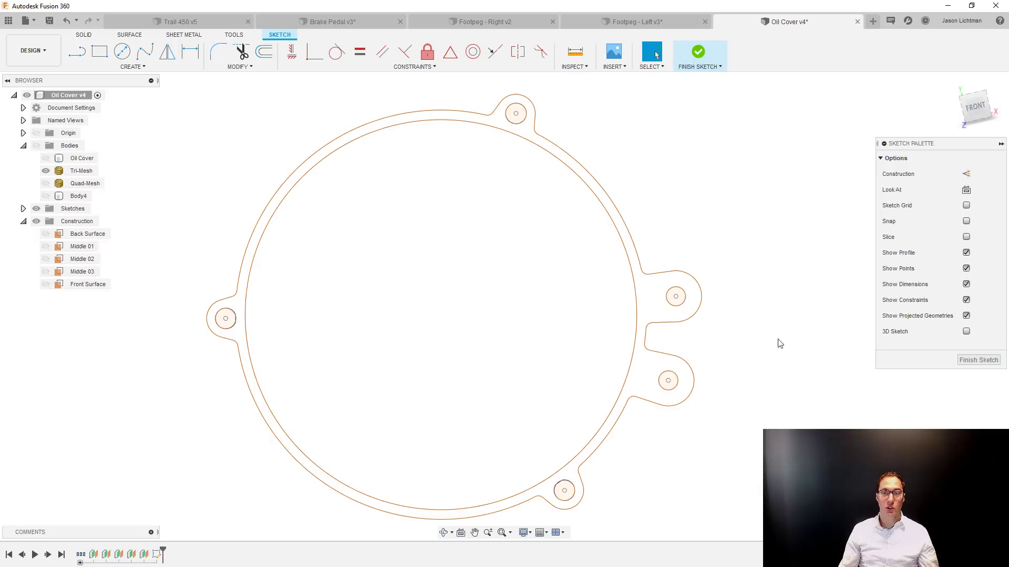
{"action": "left_click", "coordinate": [966, 360]}
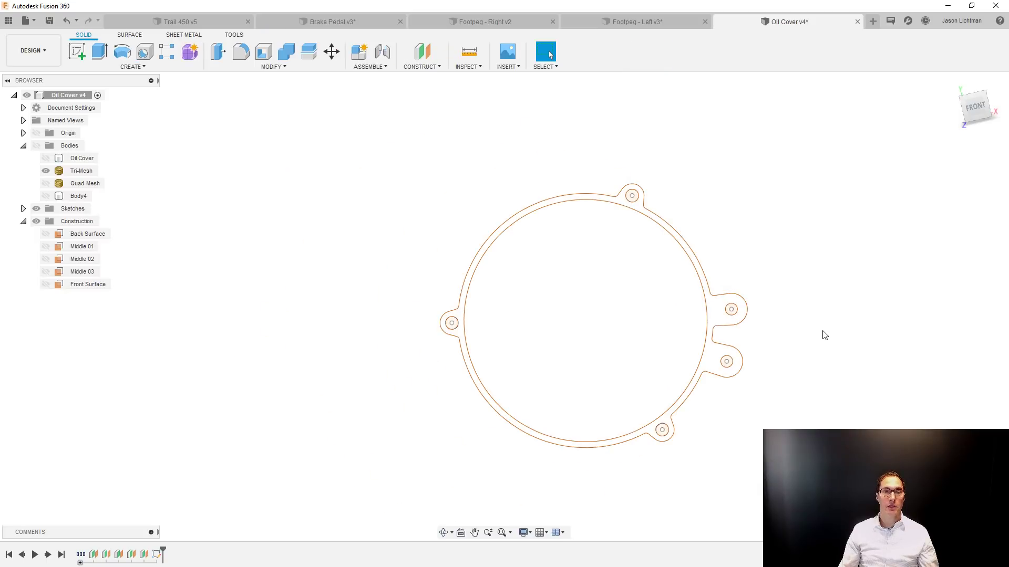
Reopen the mesh section sketch and draw a large circle from the cover's centre that encloses the whole section and its lugs.
{"action": "right_click", "coordinate": [157, 555]}
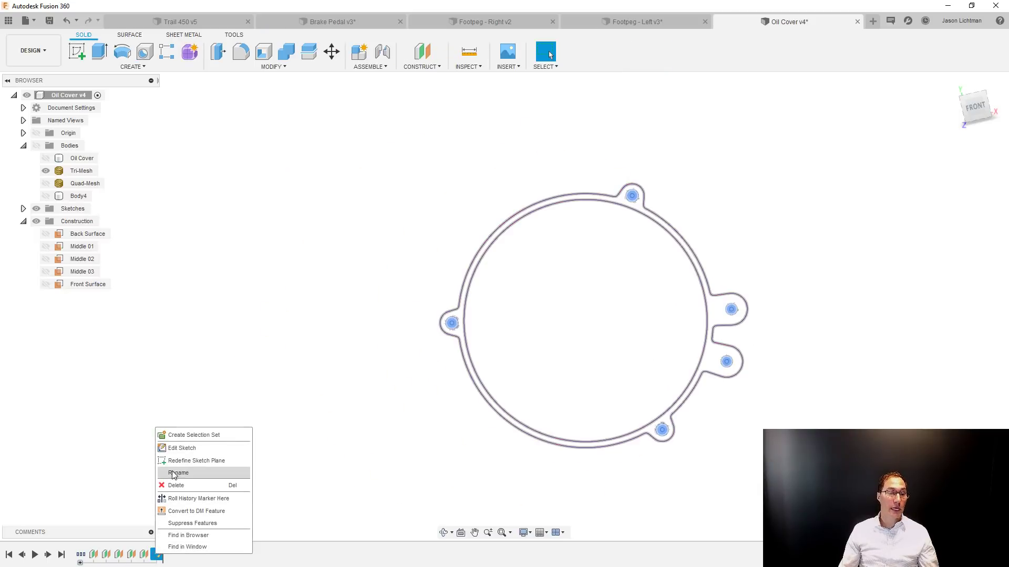
{"action": "left_click", "coordinate": [175, 449]}
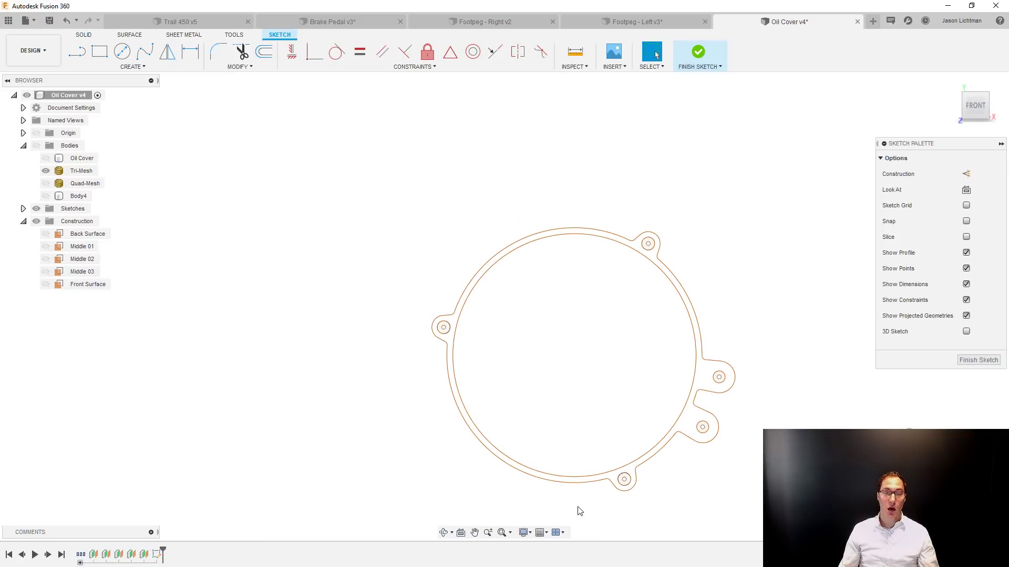
{"action": "middle_click_drag", "start_coordinate": [579, 511], "coordinate": [533, 463]}
{"action": "key", "text": "c"}
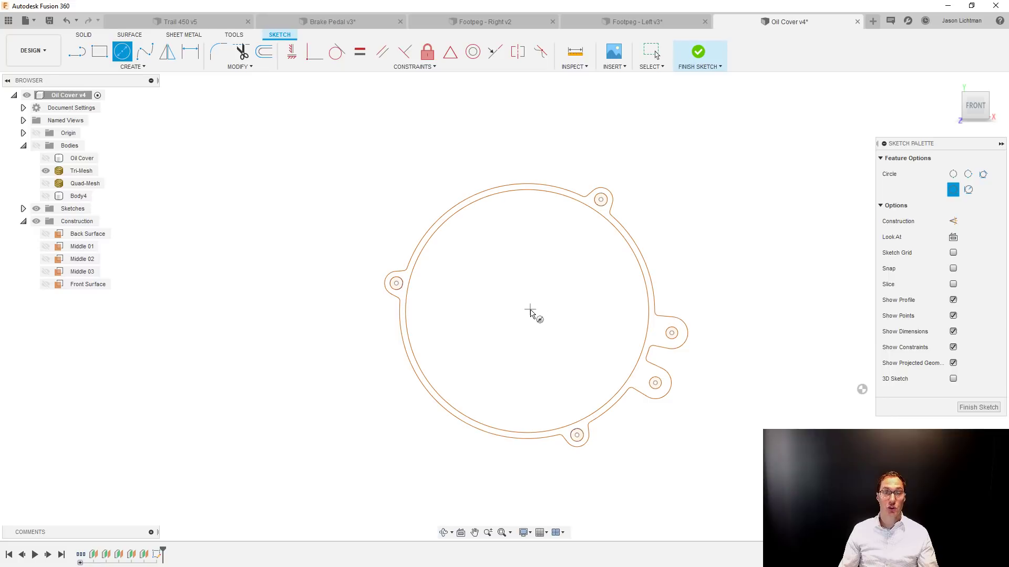
{"action": "left_click", "coordinate": [529, 312]}
{"action": "left_click", "coordinate": [594, 139]}
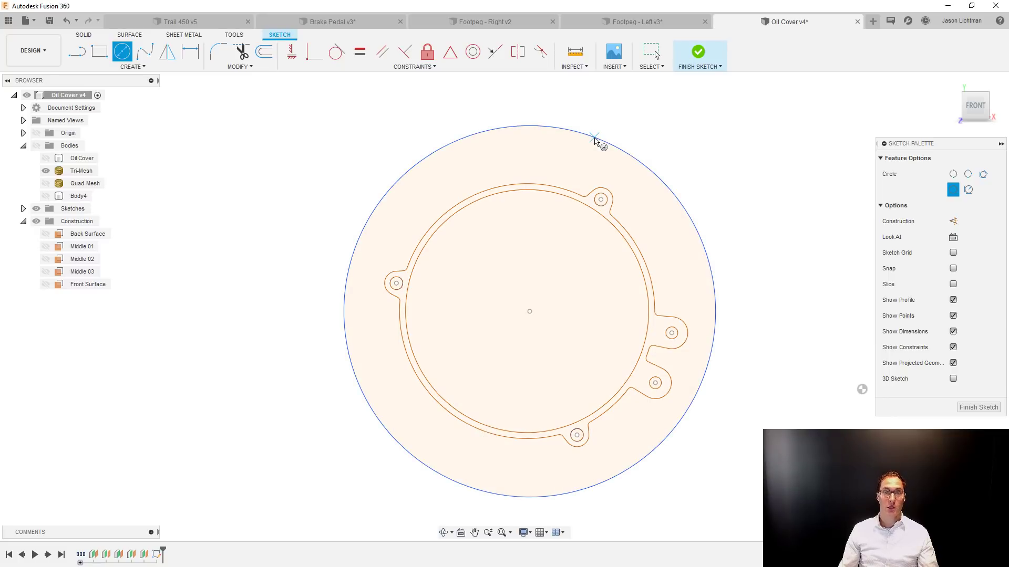
{"action": "key", "text": "Escape"}
Extrude the large disc profile without the five mounting holes by 0.125 in as a new body, and show Tri-Mesh with it.
{"action": "left_click", "coordinate": [580, 164]}
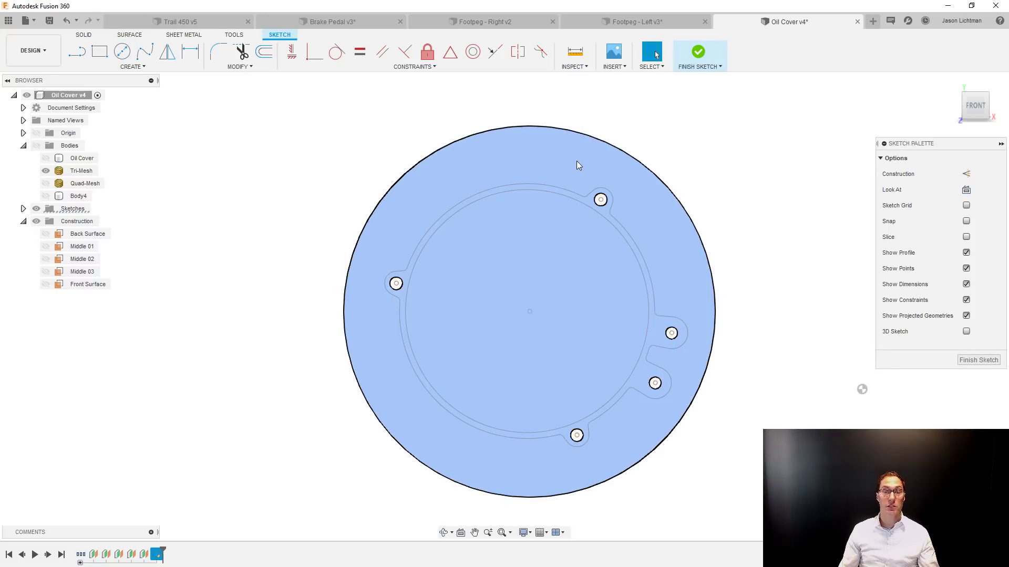
{"action": "key", "text": "e"}
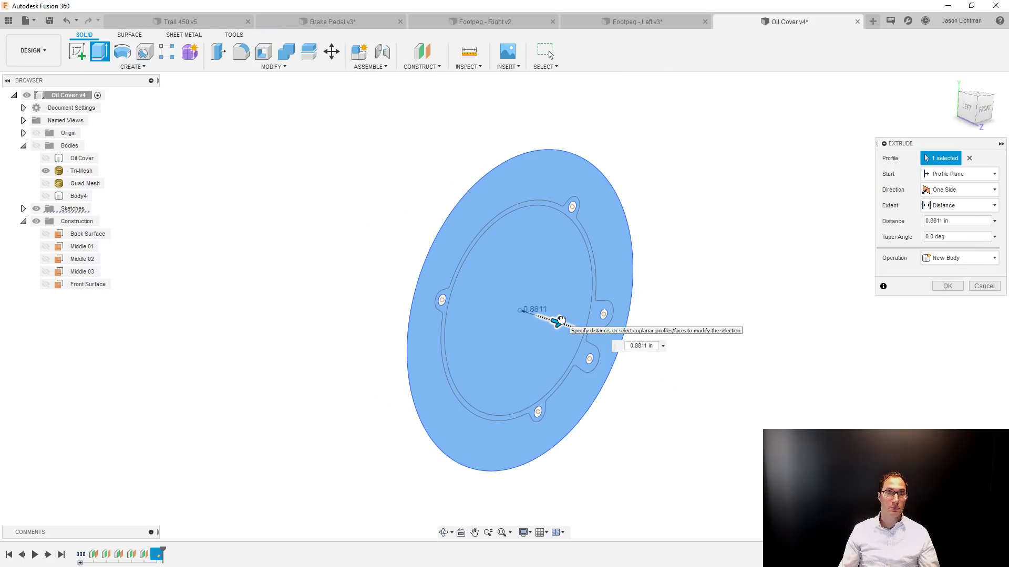
{"action": "left_click_drag", "start_coordinate": [528, 313], "coordinate": [556, 322]}
{"action": "left_click", "coordinate": [36, 146]}
{"action": "left_click", "coordinate": [45, 171]}
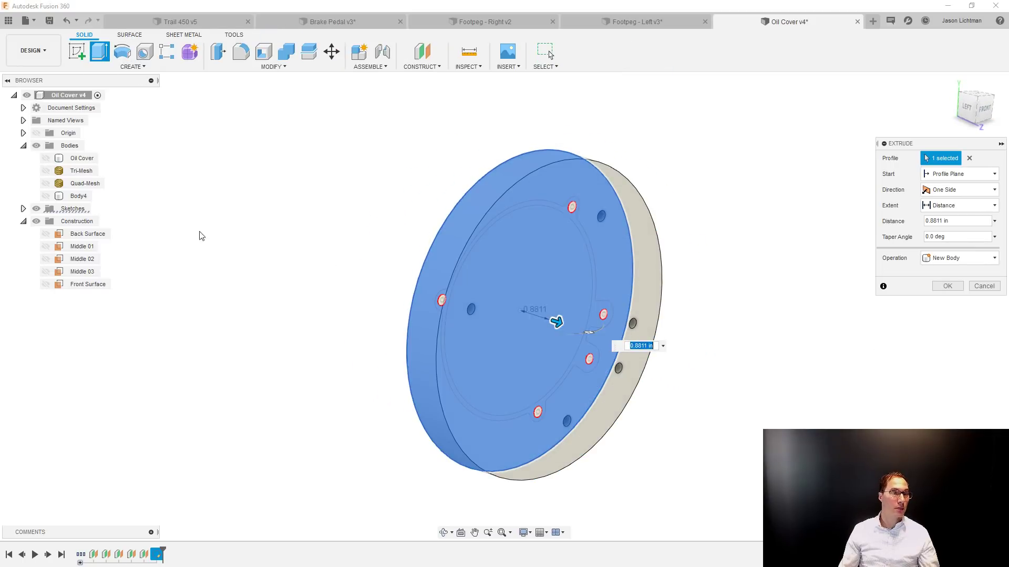
{"action": "left_click_drag", "start_coordinate": [557, 322], "coordinate": [531, 314]}
{"action": "left_click", "coordinate": [956, 220]}
{"action": "type", "text": "0.125"}
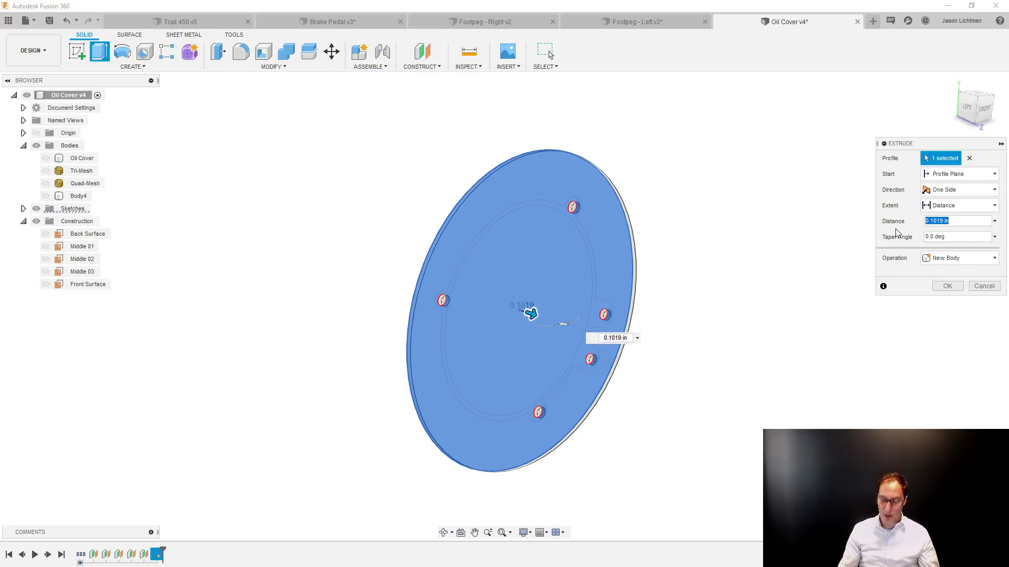
{"action": "key", "text": "Return"}
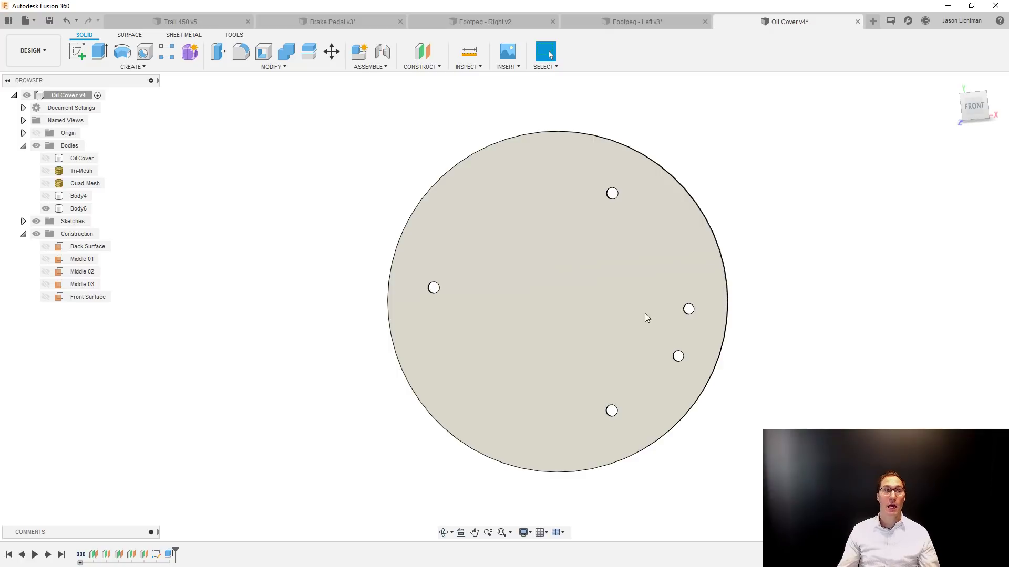
{"action": "left_click", "coordinate": [46, 171]}
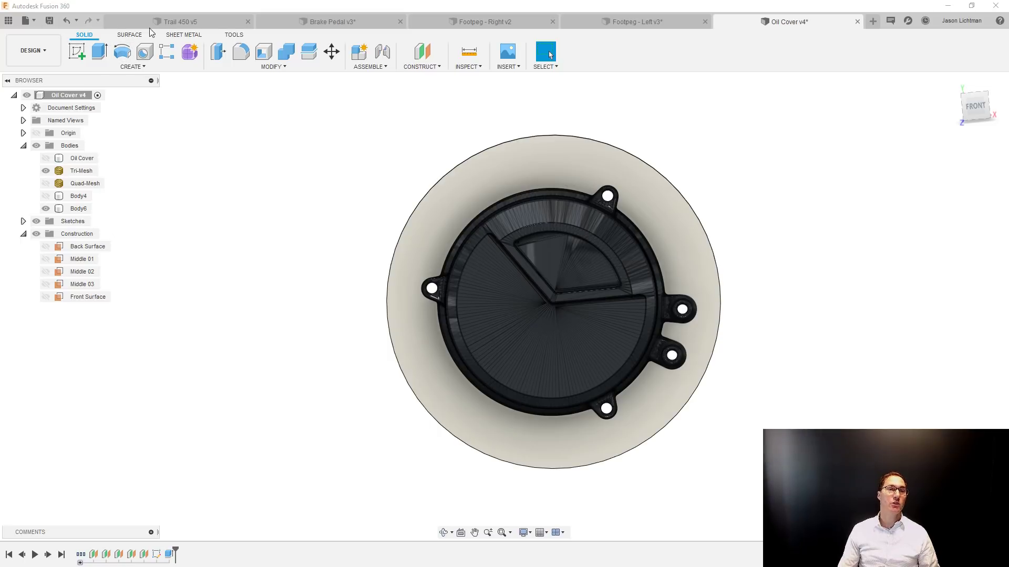
Switch to the Trail 450 assembly, locate the seat's component in the browser, and open the linked Seat Cushion design.
{"action": "left_click", "coordinate": [178, 22]}
{"action": "scroll", "coordinate": [398, 303], "scroll_direction": "down", "scroll_amount": 10}
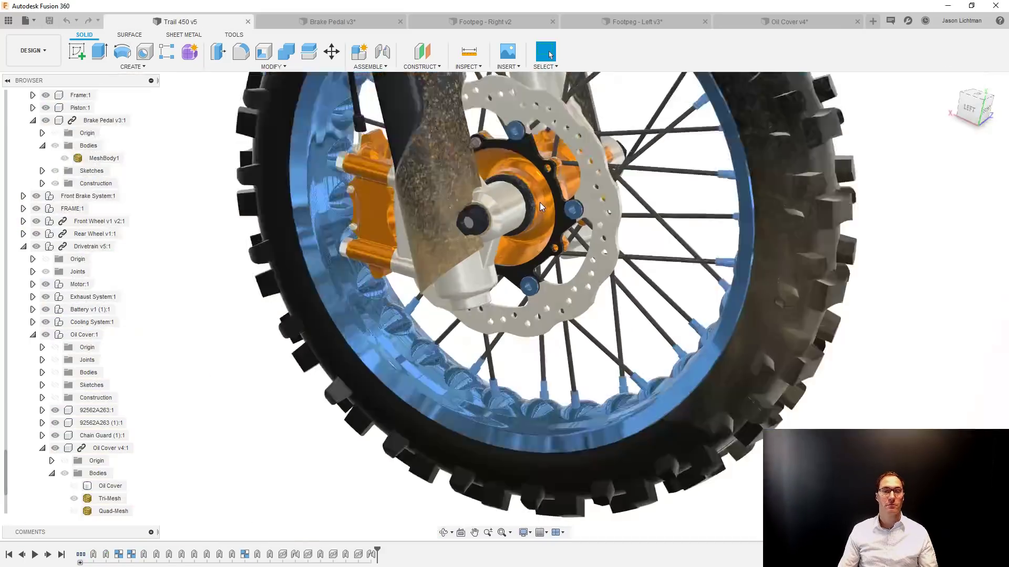
{"action": "scroll", "coordinate": [398, 303], "scroll_direction": "down", "scroll_amount": 8}
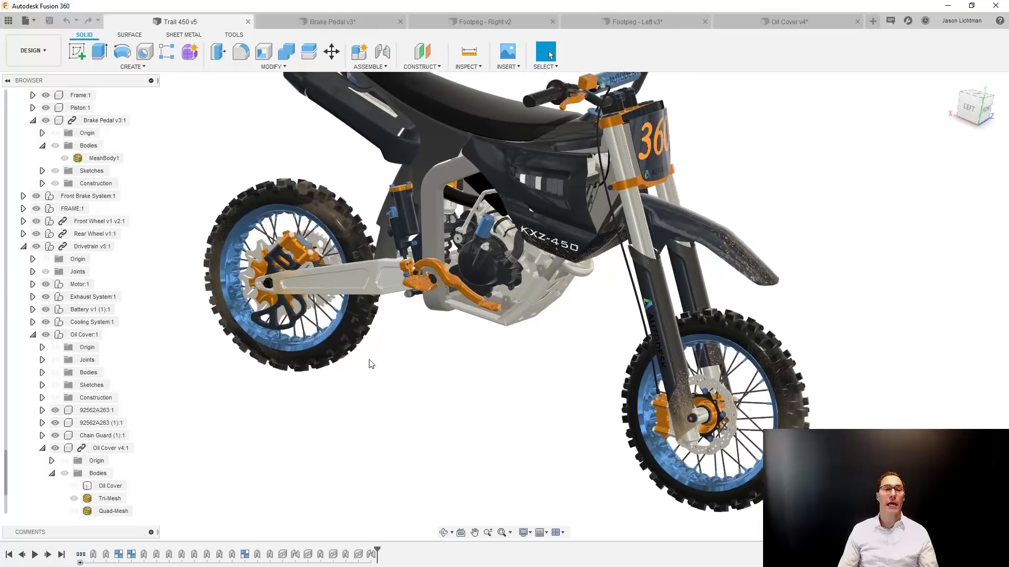
{"action": "middle_click_drag", "start_coordinate": [371, 386], "coordinate": [365, 379], "text": "shift"}
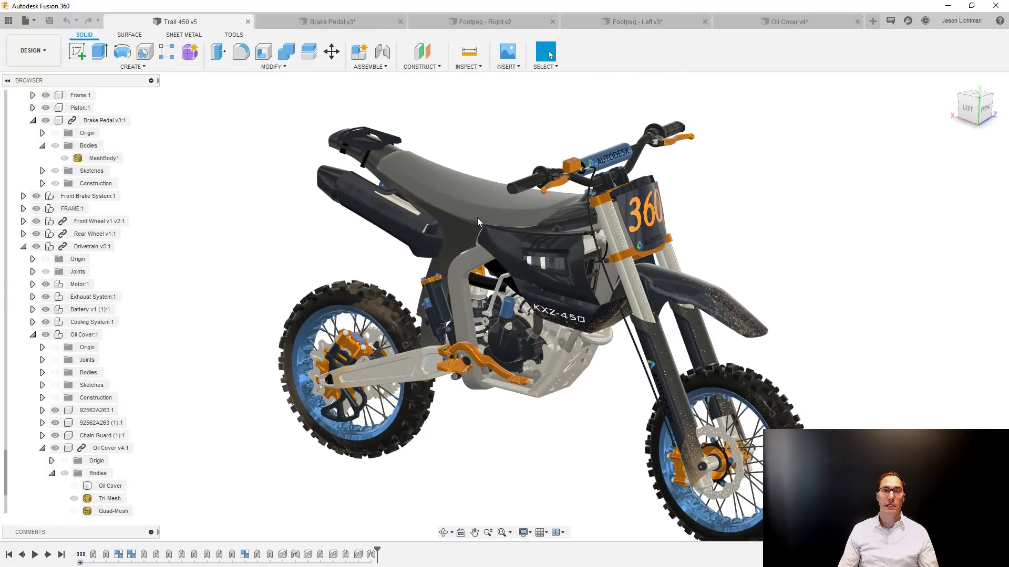
{"action": "left_click", "coordinate": [484, 201]}
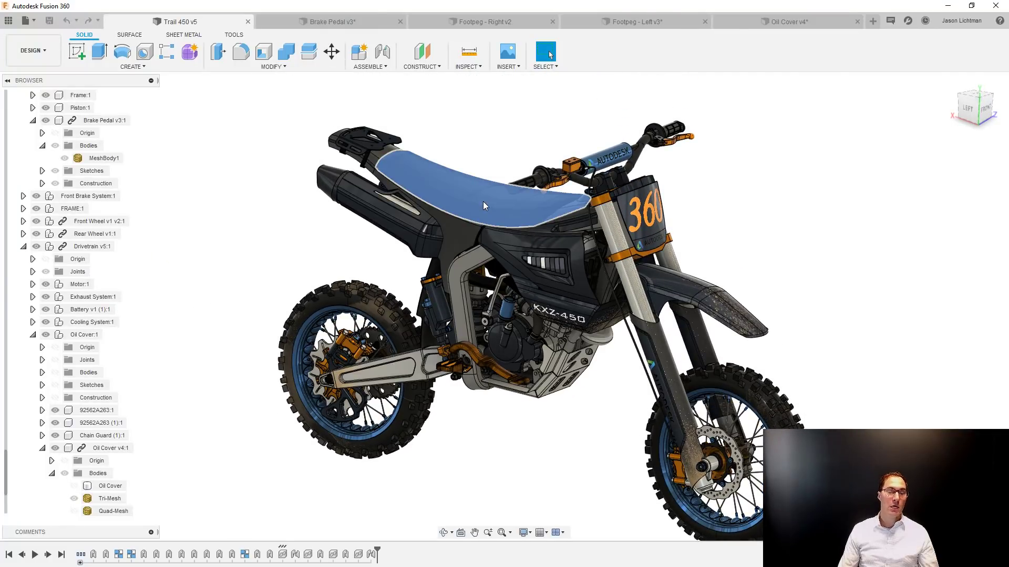
{"action": "right_click", "coordinate": [483, 202]}
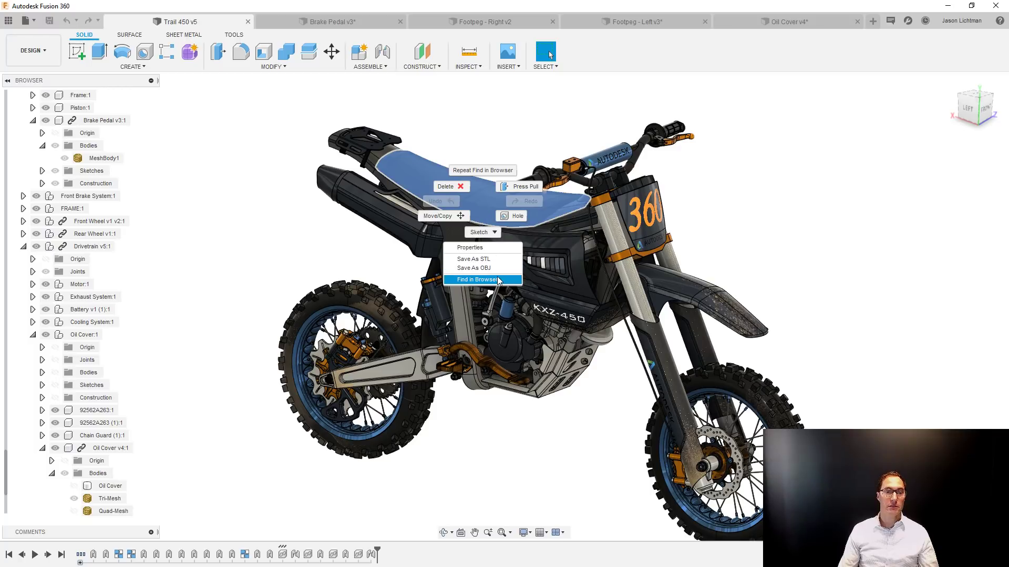
{"action": "left_click", "coordinate": [477, 279]}
{"action": "left_click", "coordinate": [97, 474]}
{"action": "right_click", "coordinate": [87, 474]}
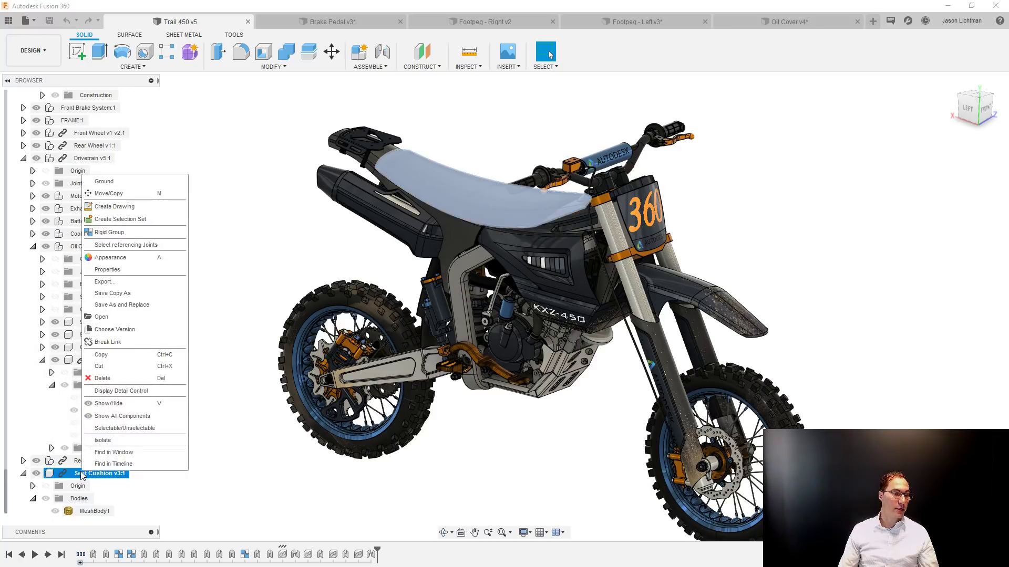
{"action": "left_click", "coordinate": [103, 319]}
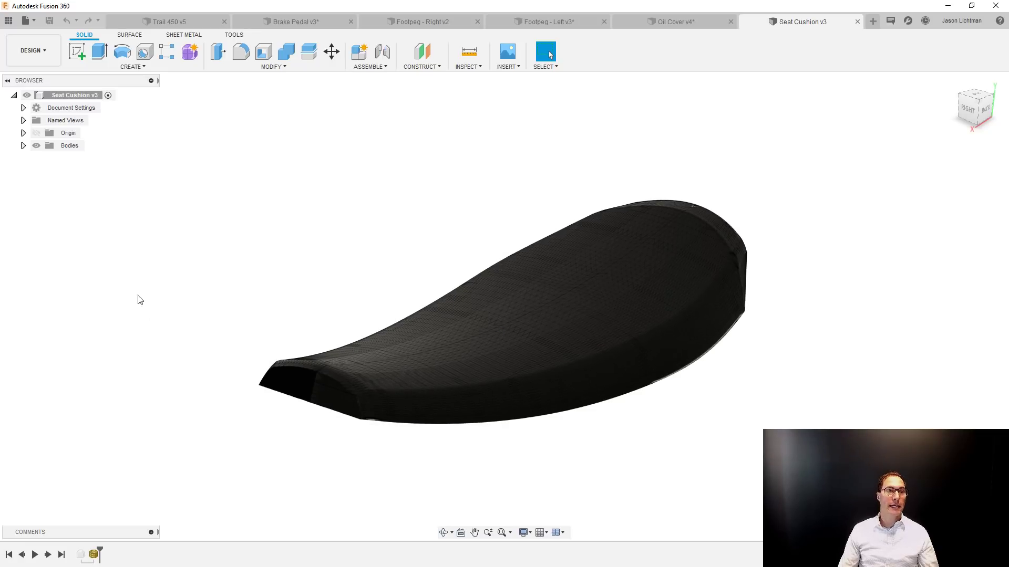
Create a sketch on the XY origin plane and draw a three-point arc just above the seat's curved upper edge, spanning its length.
{"action": "left_click", "coordinate": [131, 66]}
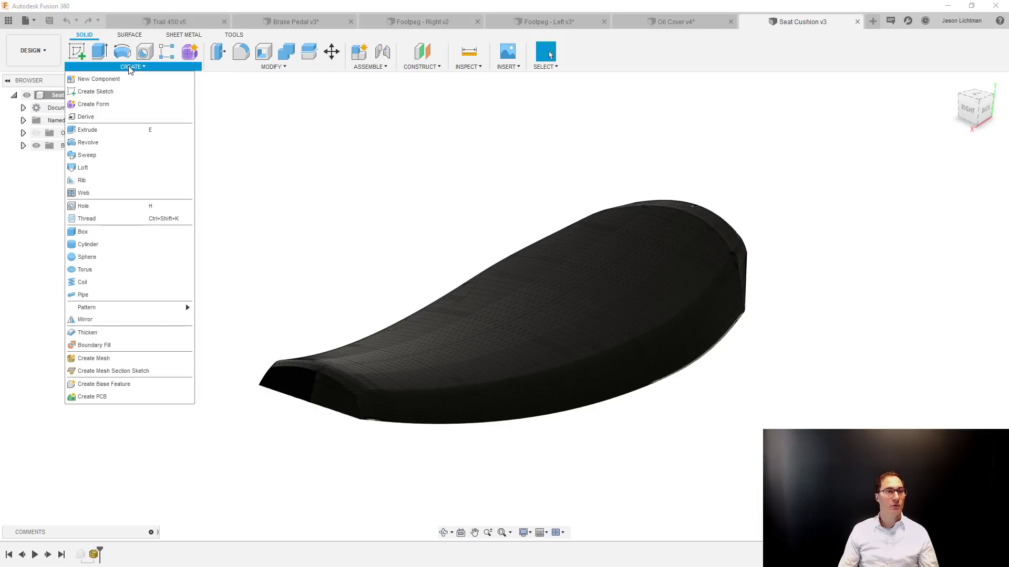
{"action": "left_click", "coordinate": [132, 91]}
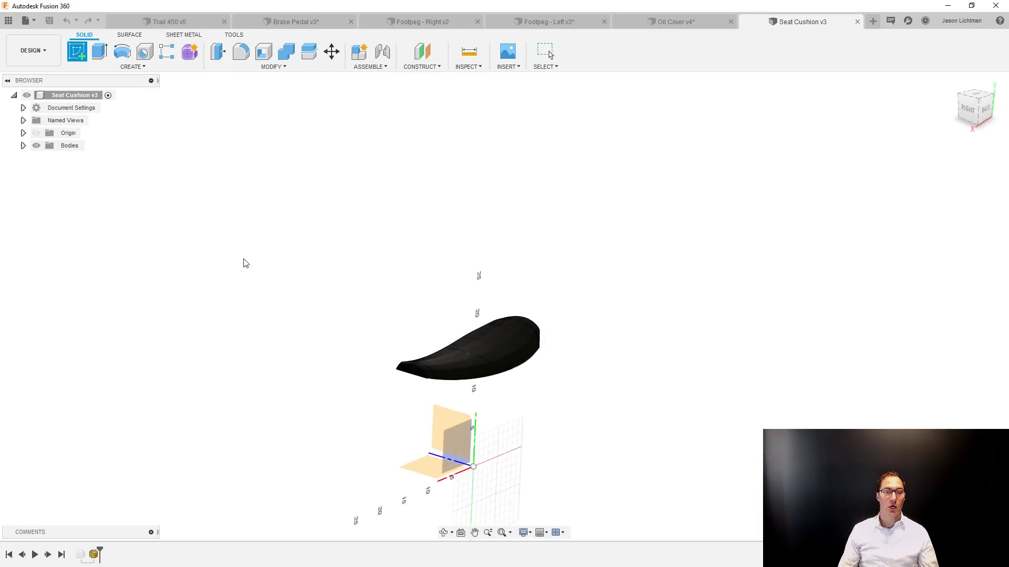
{"action": "left_click", "coordinate": [445, 429]}
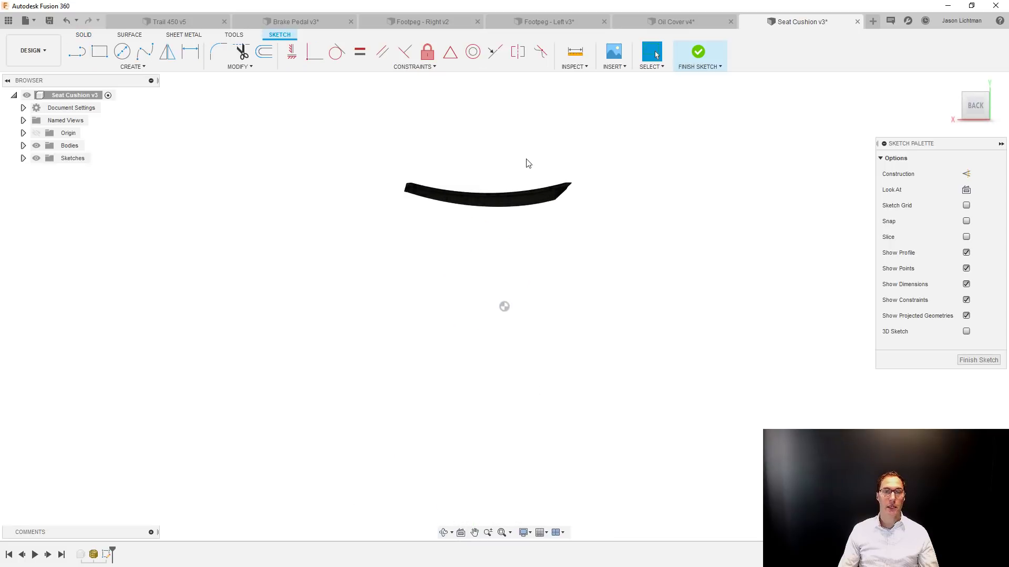
{"action": "scroll", "coordinate": [472, 165], "scroll_direction": "up", "scroll_amount": 5}
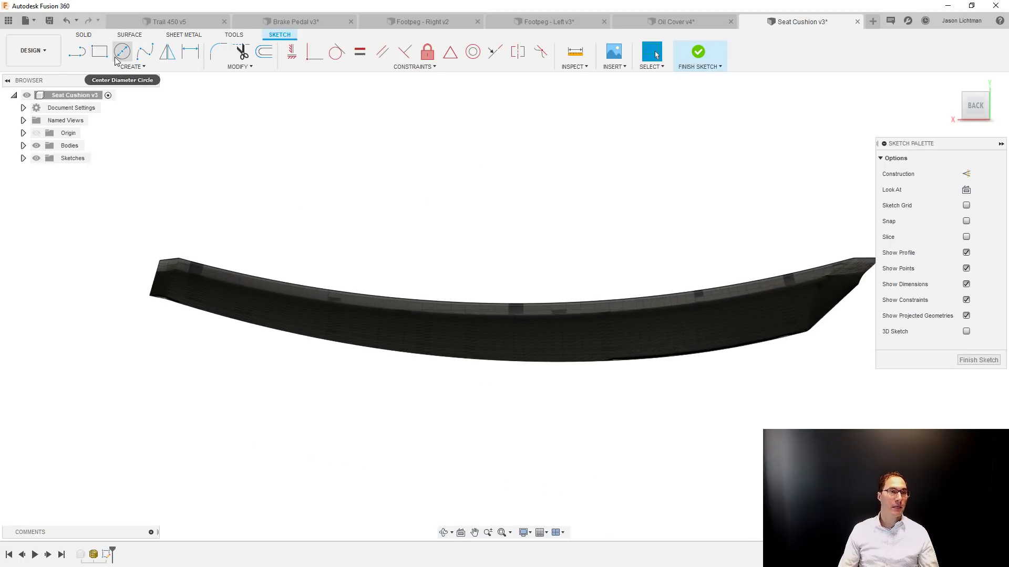
{"action": "left_click", "coordinate": [132, 67]}
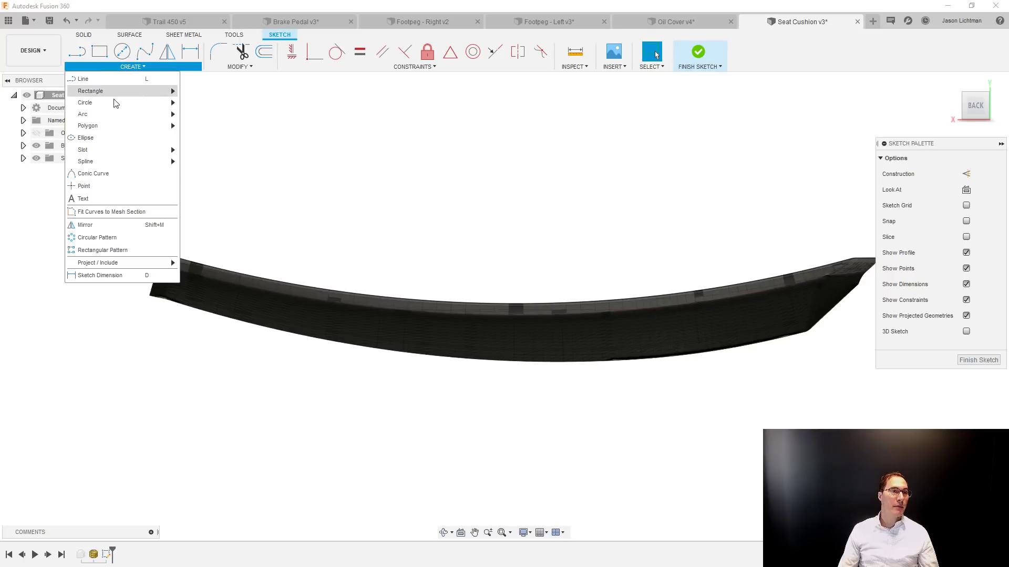
{"action": "mouse_move", "coordinate": [116, 113]}
{"action": "left_click", "coordinate": [192, 116]}
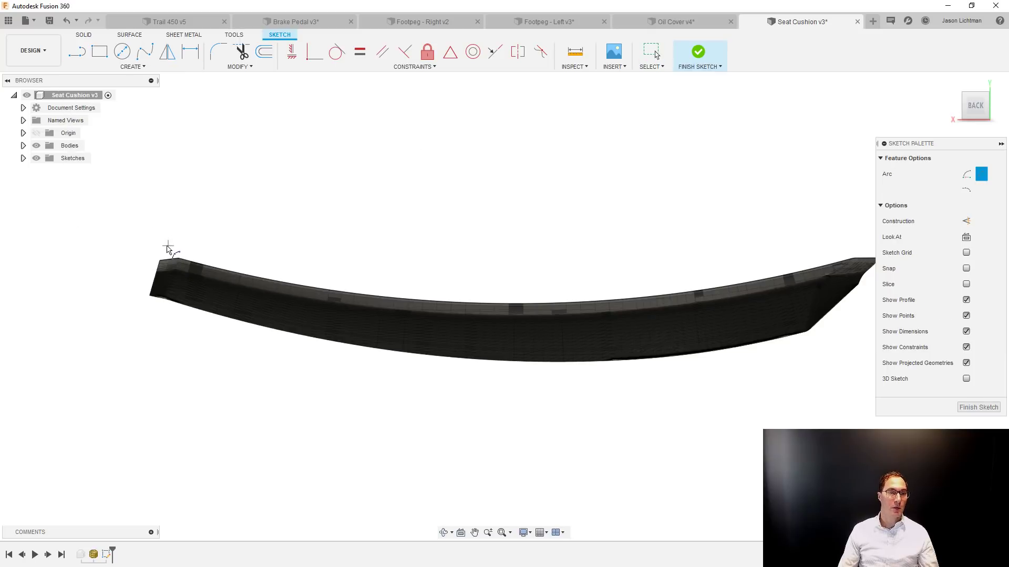
{"action": "left_click", "coordinate": [160, 245]}
{"action": "left_click", "coordinate": [858, 246]}
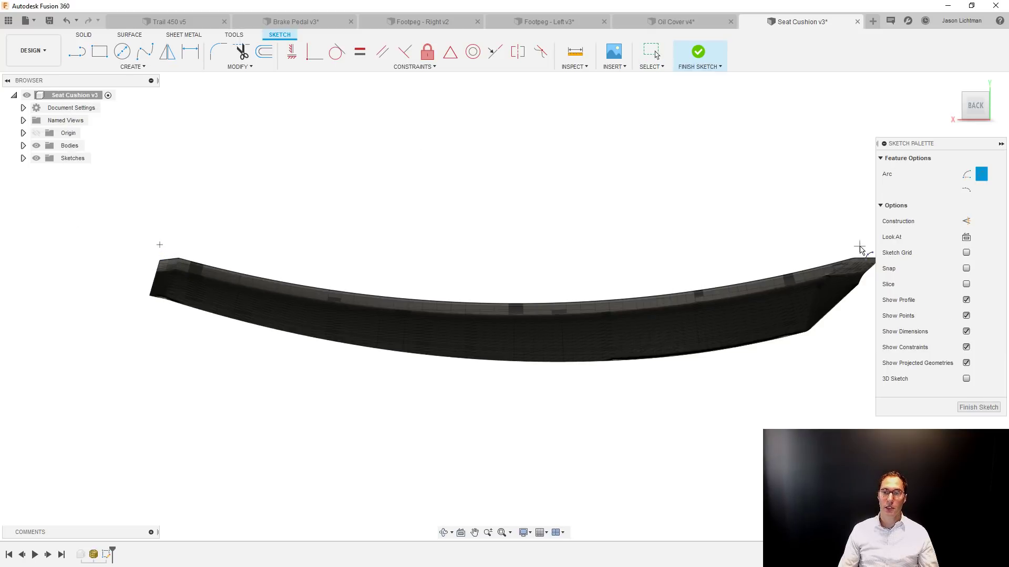
{"action": "left_click", "coordinate": [806, 264]}
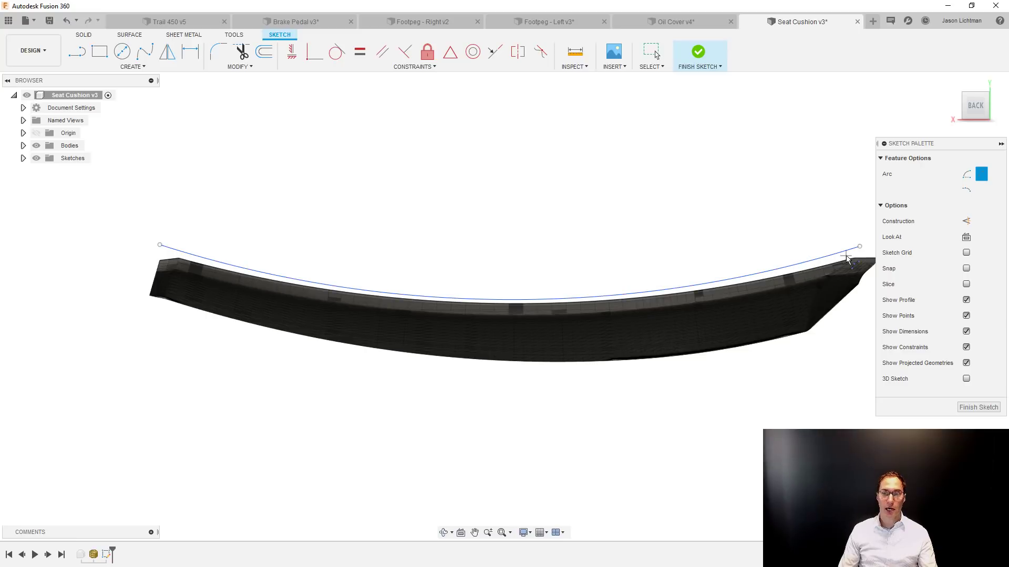
{"action": "key", "text": "Escape"}
Adjust the arc's endpoints and position so it follows just above the seat's upper edge, and finish the sketch.
{"action": "left_click_drag", "start_coordinate": [858, 247], "coordinate": [866, 253]}
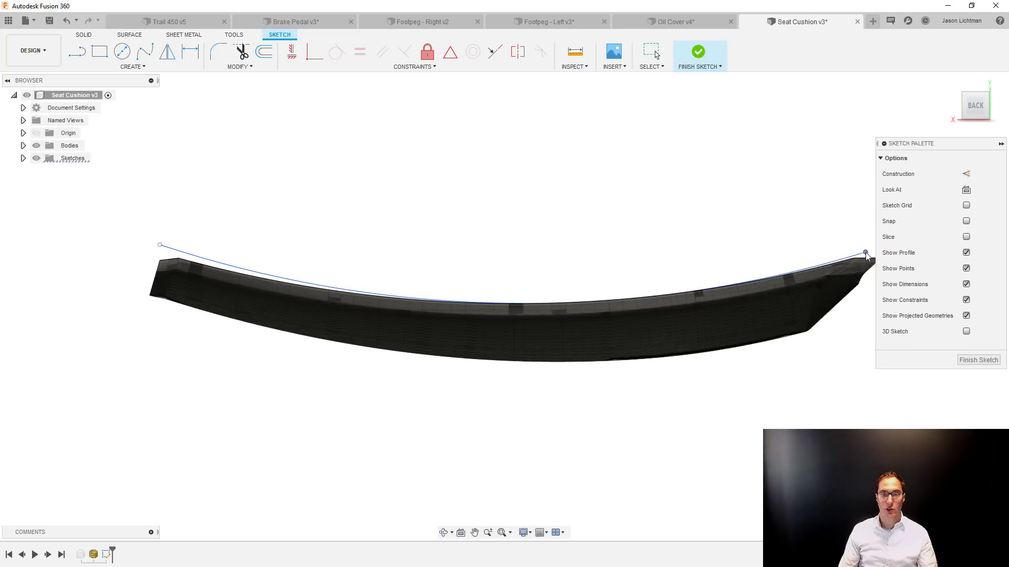
{"action": "left_click", "coordinate": [637, 300]}
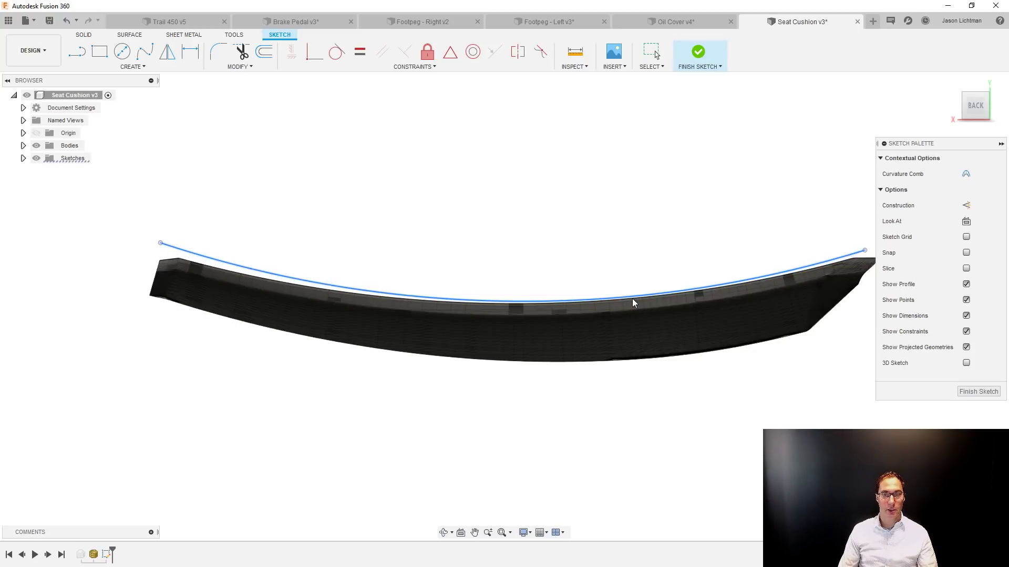
{"action": "key", "text": "Escape"}
{"action": "left_click_drag", "start_coordinate": [160, 243], "coordinate": [154, 247]}
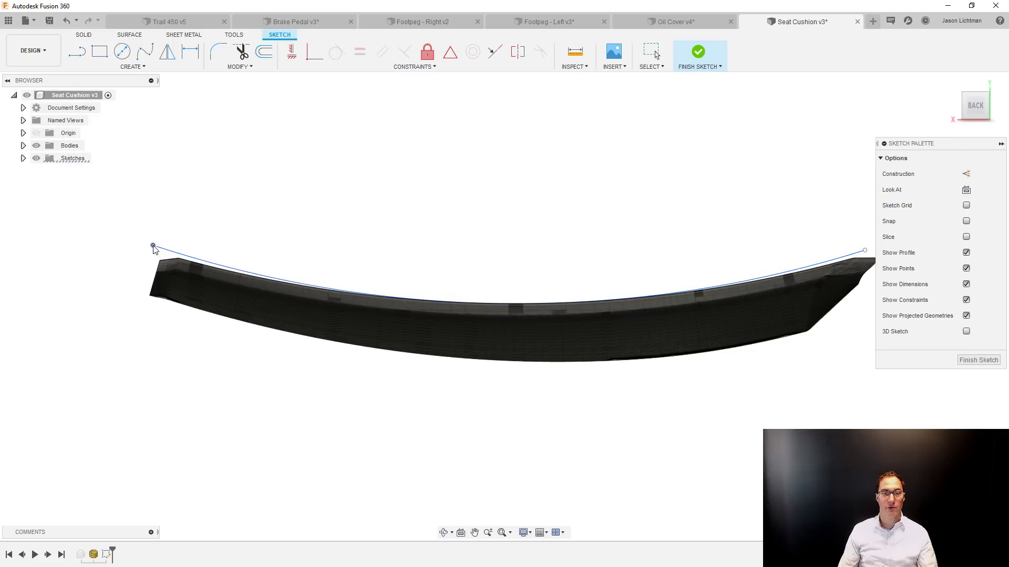
{"action": "left_click", "coordinate": [506, 302]}
{"action": "left_click", "coordinate": [791, 201]}
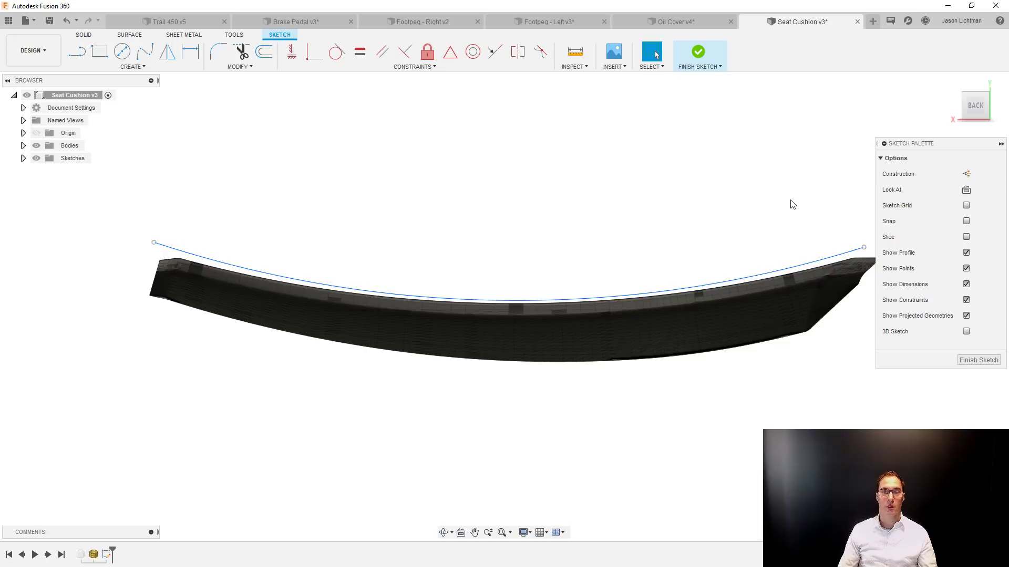
{"action": "left_click", "coordinate": [977, 360]}
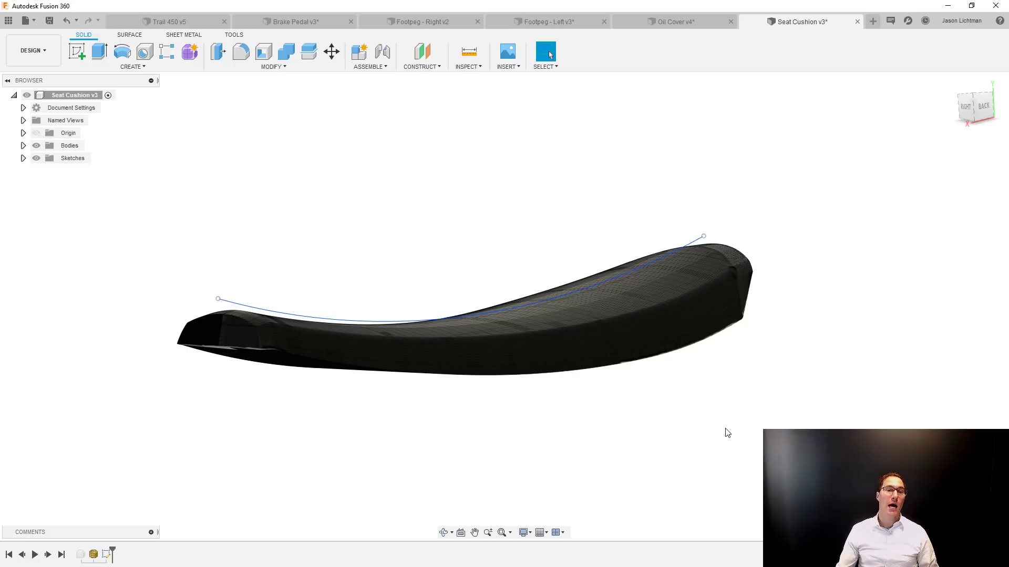
Create a form and extrude the arc by -0.6864 in with 8 faces as a new T-Spline body along the seat's centre.
{"action": "left_click", "coordinate": [189, 52]}
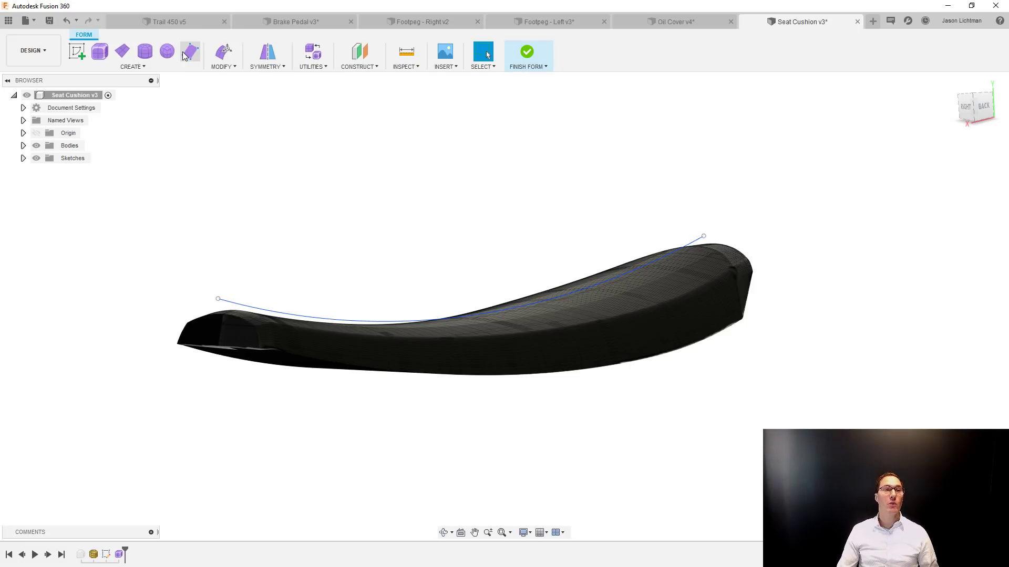
{"action": "left_click", "coordinate": [183, 65]}
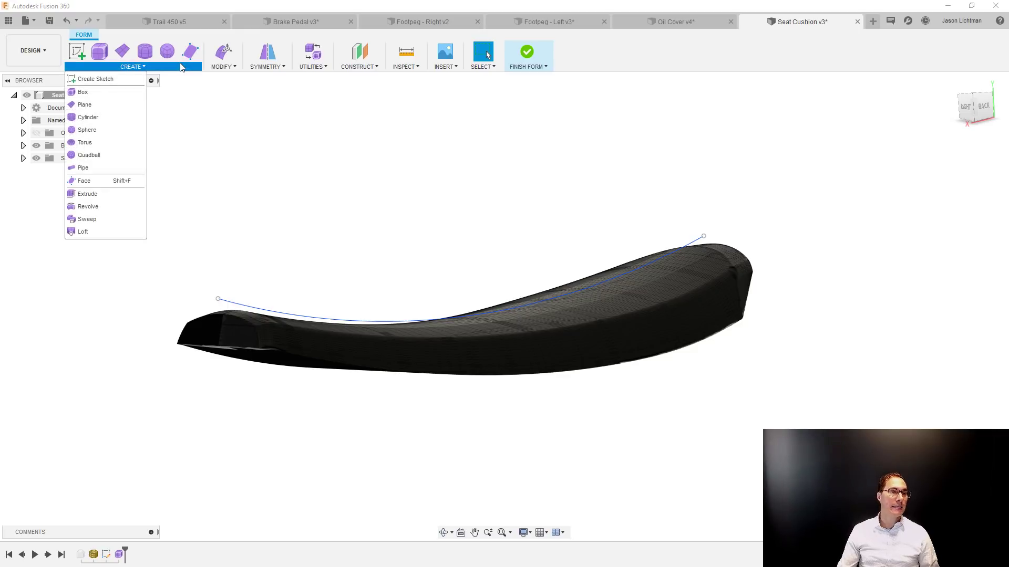
{"action": "left_click", "coordinate": [93, 199]}
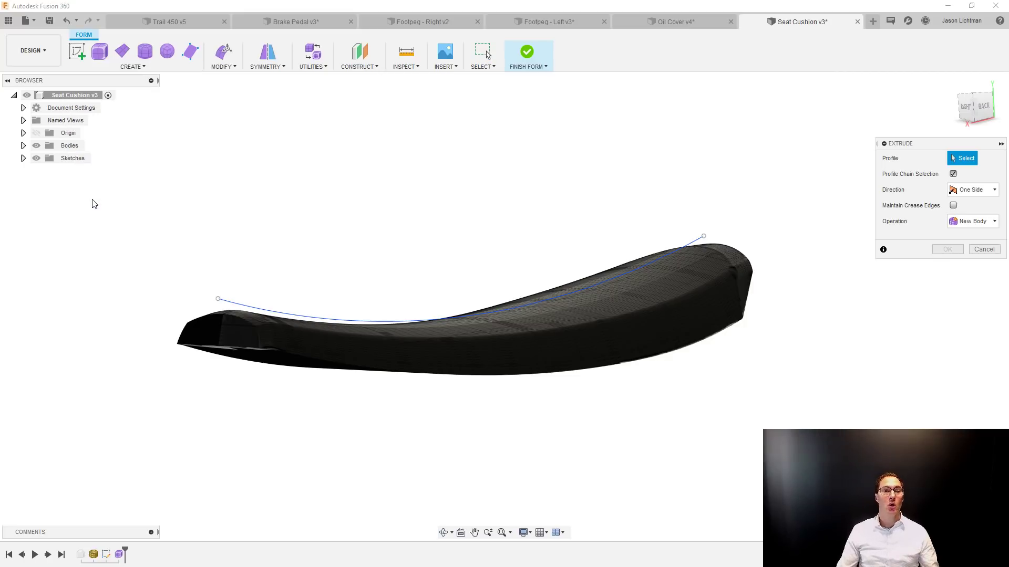
{"action": "left_click", "coordinate": [321, 319]}
{"action": "mouse_move", "coordinate": [320, 319]}
{"action": "middle_mouse_down", "text": "shift"}
{"action": "mouse_move", "coordinate": [415, 340]}
{"action": "mouse_move", "coordinate": [430, 311]}
{"action": "middle_mouse_up", "text": "shift"}
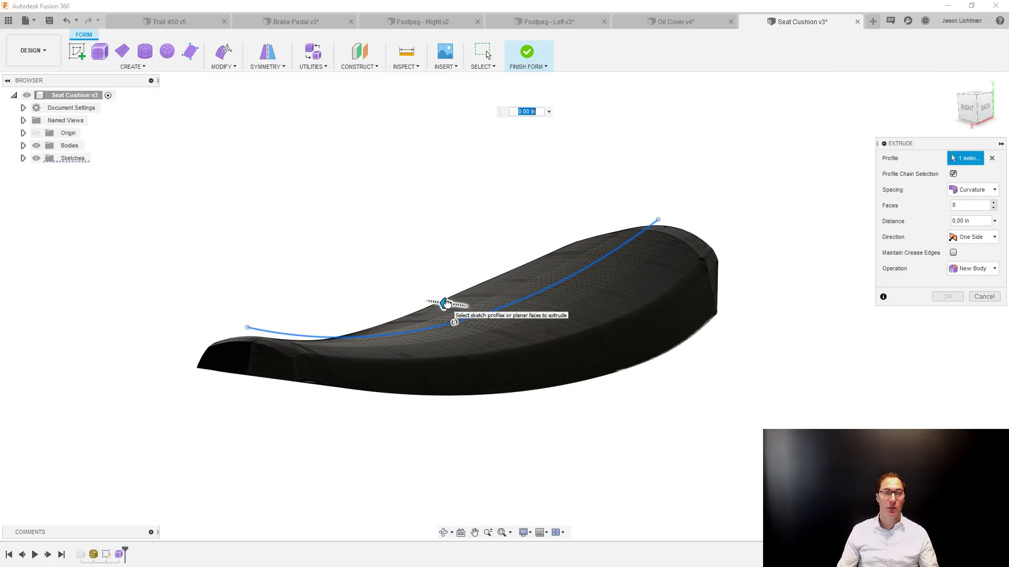
{"action": "left_click_drag", "start_coordinate": [450, 300], "coordinate": [464, 306]}
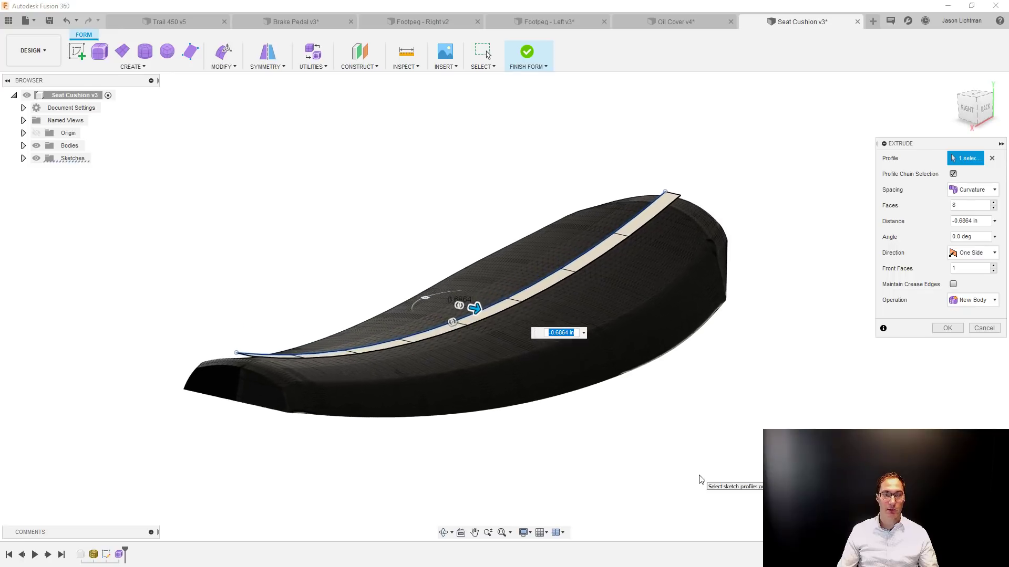
{"action": "left_click", "coordinate": [947, 328]}
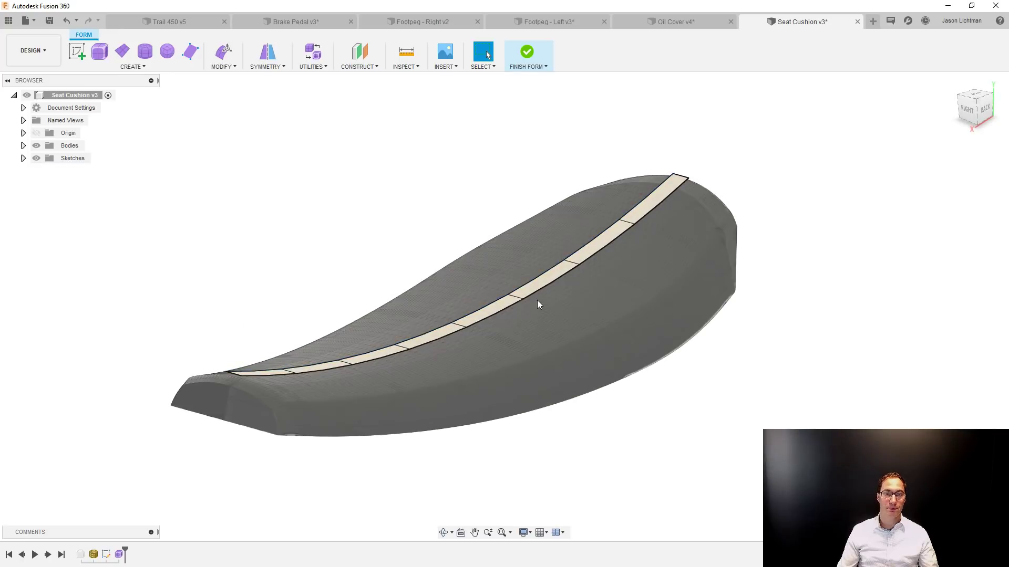
Extend the strip's outer long edge sideways across the seat by extruding new rows, making the surface four faces wide.
{"action": "double_click", "coordinate": [538, 292]}
{"action": "right_click_drag", "start_coordinate": [666, 466], "coordinate": [825, 279]}
{"action": "middle_click_drag", "start_coordinate": [696, 352], "coordinate": [733, 350], "text": "shift"}
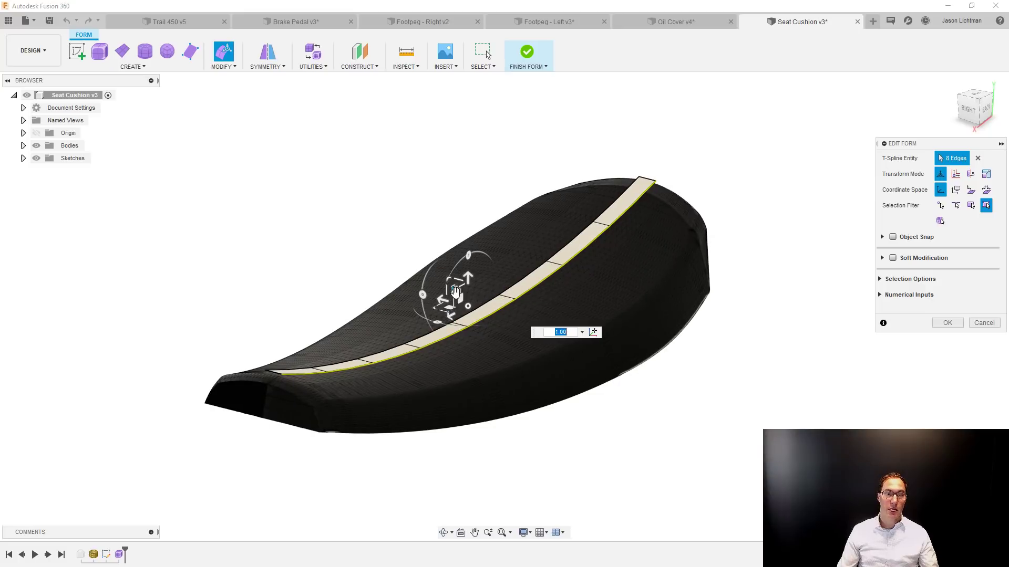
{"action": "middle_click_drag", "start_coordinate": [455, 292], "coordinate": [469, 295], "text": "shift"}
{"action": "left_click_drag", "start_coordinate": [460, 294], "coordinate": [496, 308]}
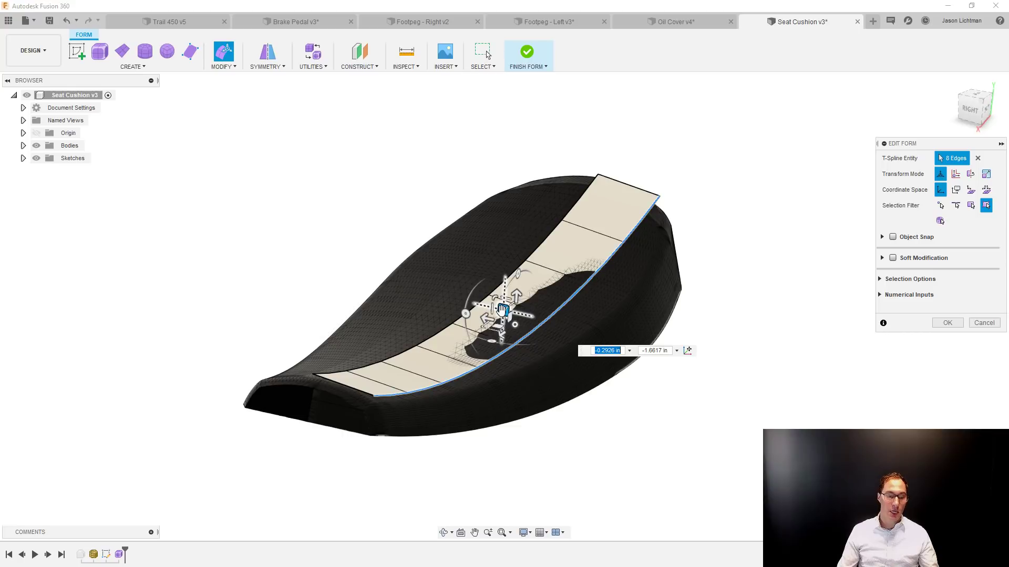
{"action": "key", "text": "ctrl+z"}
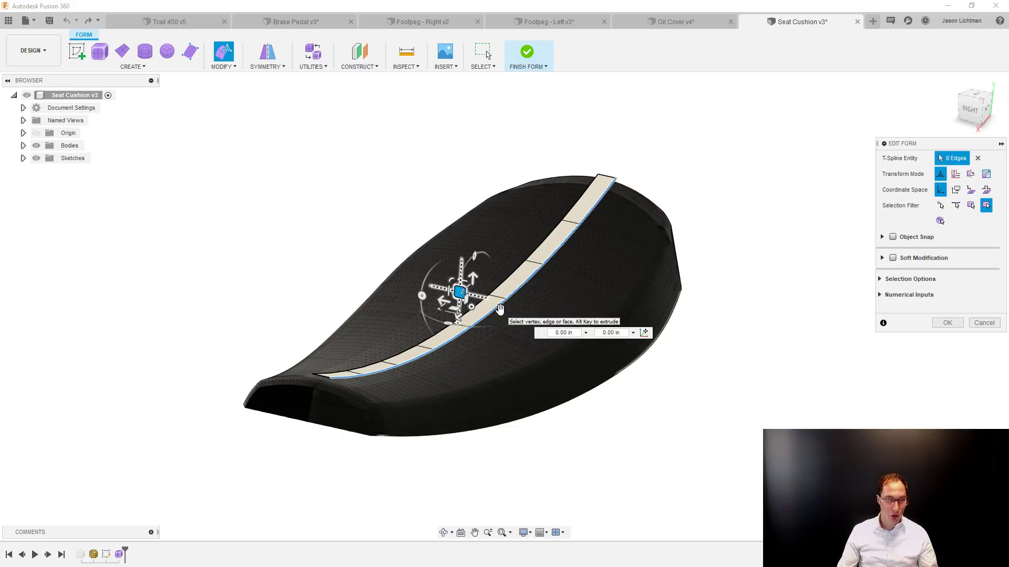
{"action": "left_click_drag", "start_coordinate": [459, 293], "coordinate": [514, 308]}
{"action": "left_click", "coordinate": [780, 227]}
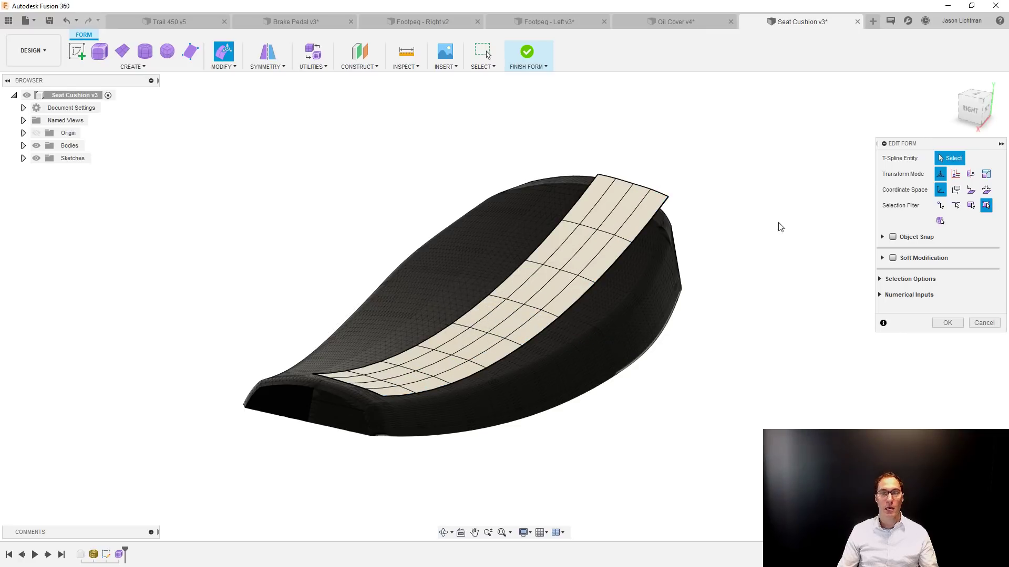
Select the four edges at each end of the strip, move them to follow the seat's ends, and accept the form edit.
{"action": "middle_click_drag", "start_coordinate": [780, 227], "coordinate": [733, 242], "text": "shift"}
{"action": "left_click_drag", "start_coordinate": [716, 162], "coordinate": [796, 254]}
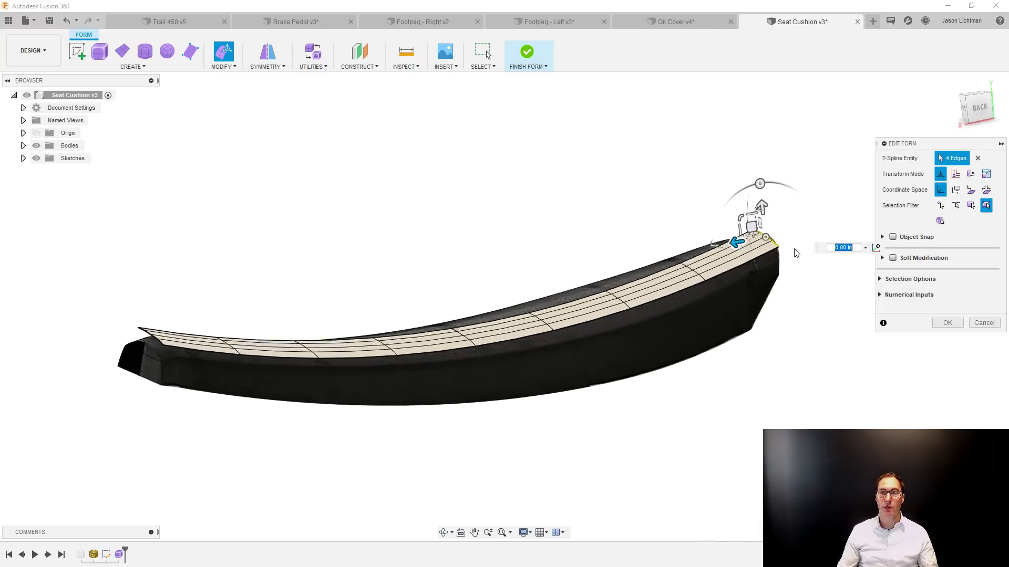
{"action": "left_click_drag", "start_coordinate": [751, 227], "coordinate": [740, 252]}
{"action": "left_click_drag", "start_coordinate": [105, 277], "coordinate": [164, 328]}
{"action": "left_click", "coordinate": [379, 228]}
{"action": "middle_click_drag", "start_coordinate": [379, 228], "coordinate": [576, 348], "text": "shift"}
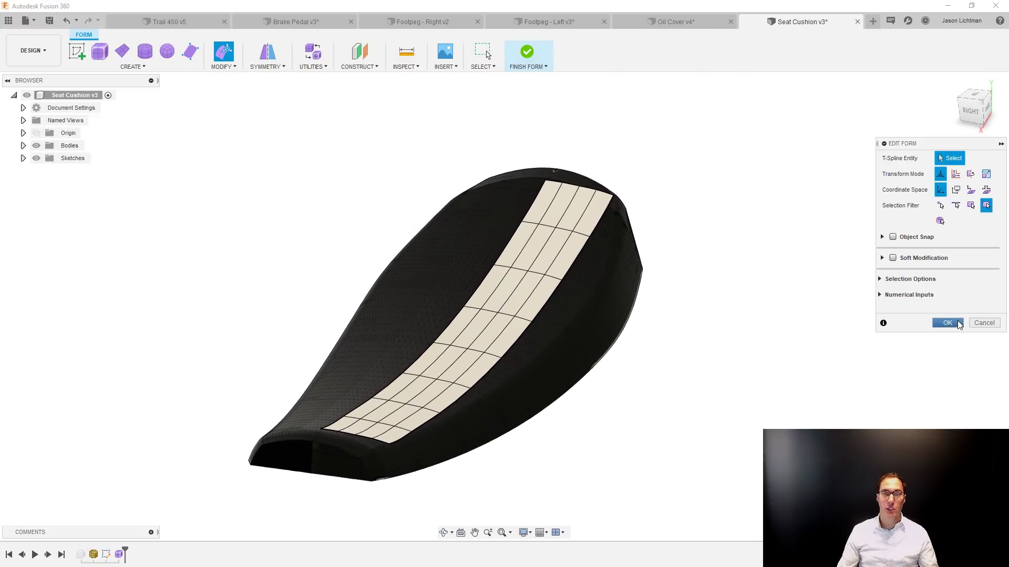
{"action": "left_click", "coordinate": [948, 323]}
Mirror-duplicate the T-Spline strip across the origin plane along the seat's centre, with Weld enabled.
{"action": "double_click", "coordinate": [490, 272]}
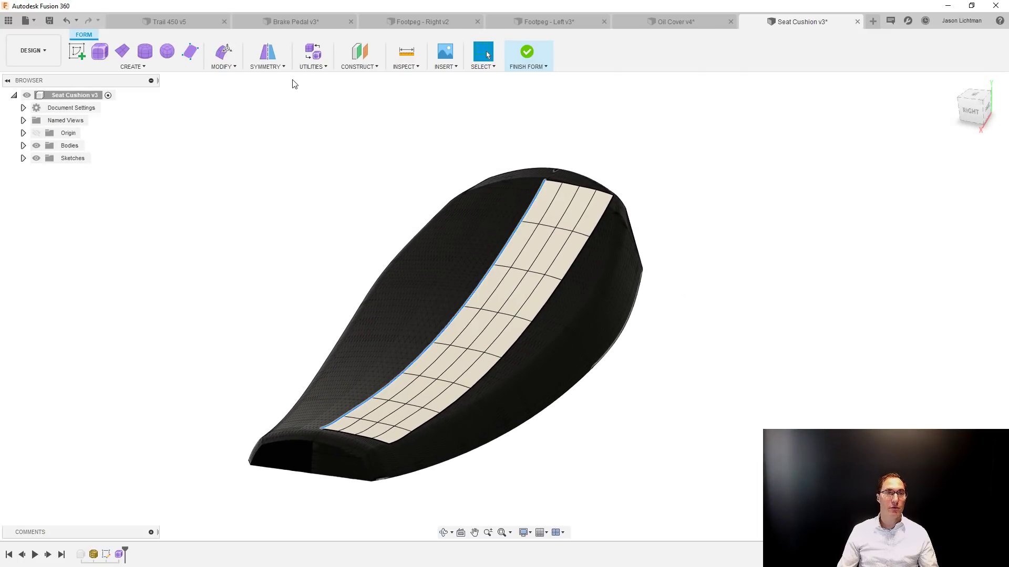
{"action": "left_click", "coordinate": [283, 67]}
{"action": "left_click", "coordinate": [286, 104]}
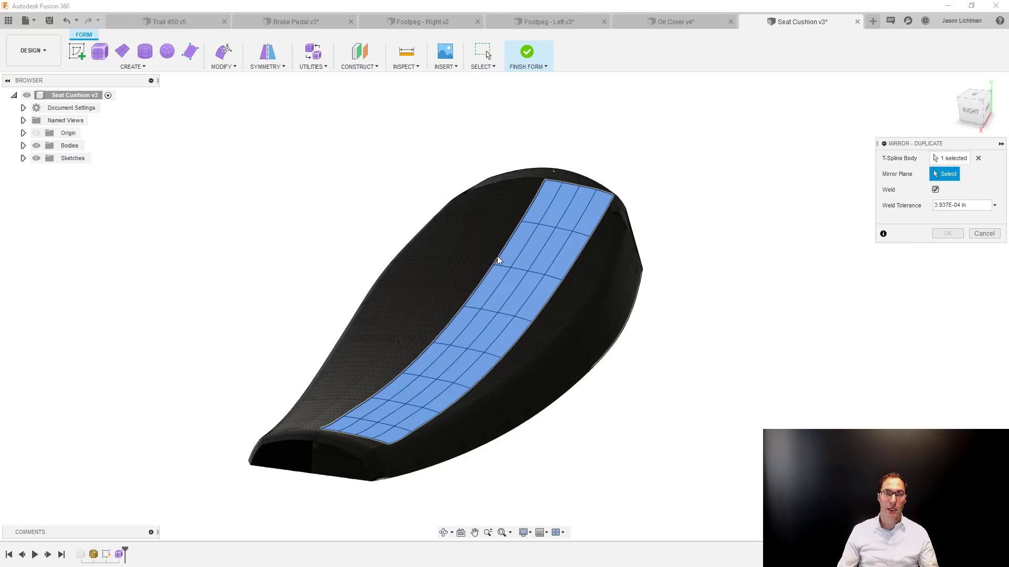
{"action": "scroll", "coordinate": [315, 396], "scroll_direction": "down", "scroll_amount": 5}
{"action": "left_click", "coordinate": [446, 433]}
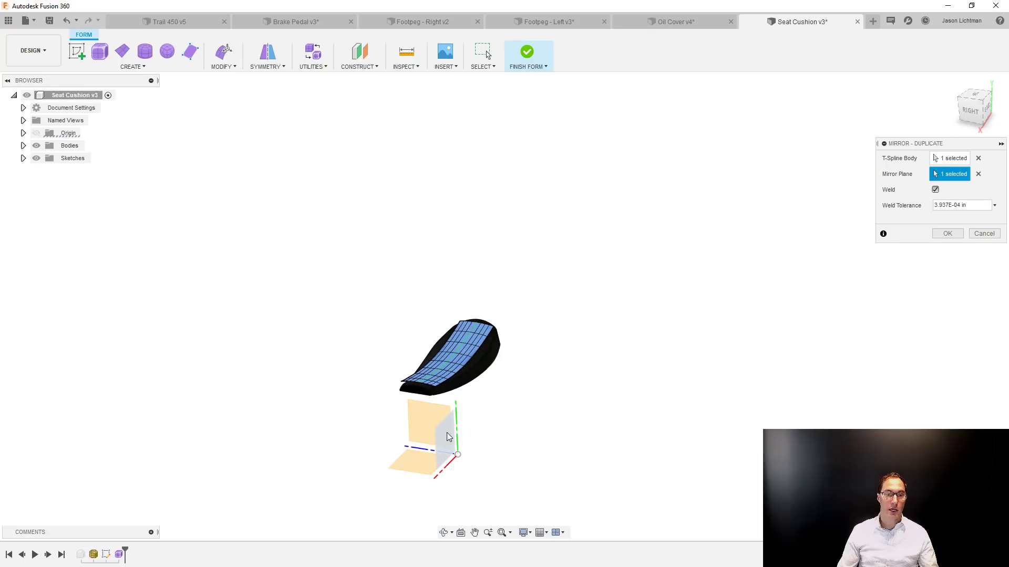
{"action": "left_click", "coordinate": [948, 233]}
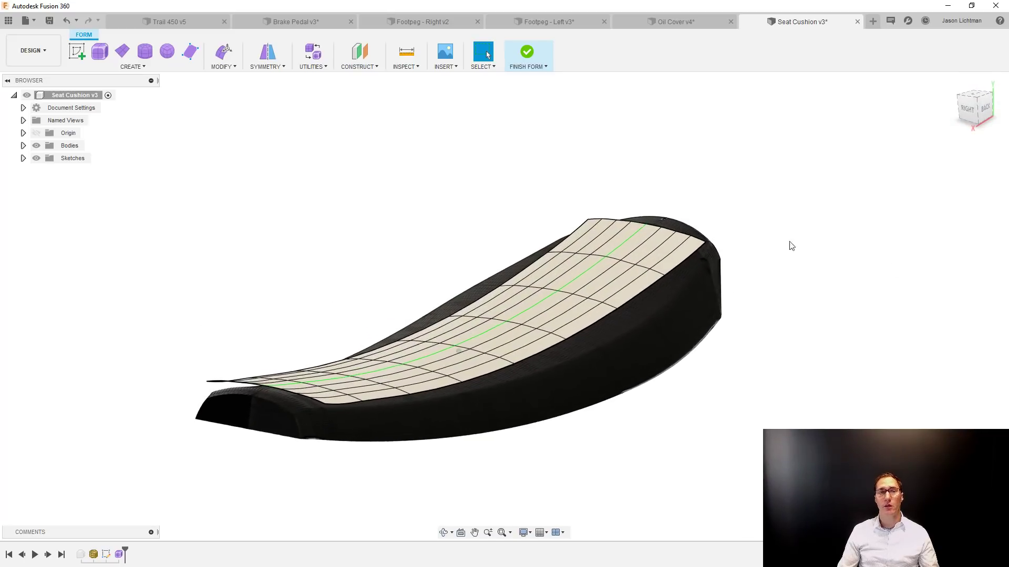
Set up a Pull to Surface Points using Select Targets, with the seat mesh as the target.
{"action": "left_click", "coordinate": [238, 69]}
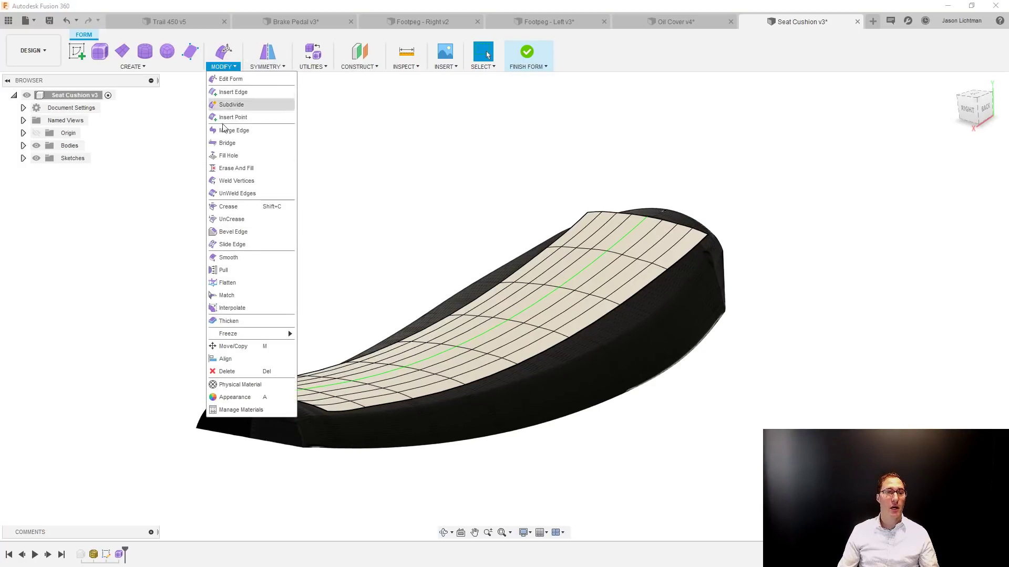
{"action": "left_click", "coordinate": [236, 270]}
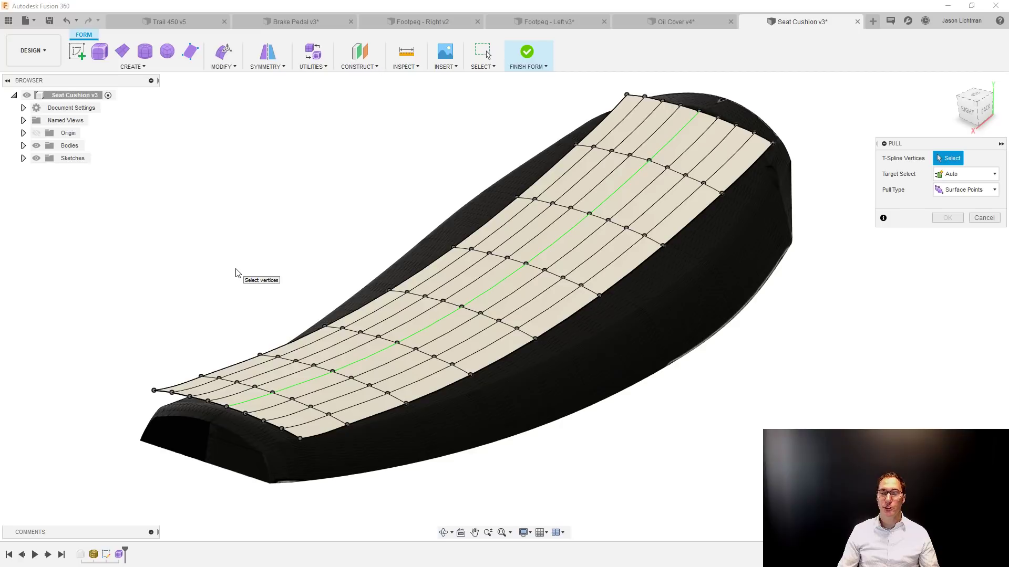
{"action": "left_click", "coordinate": [962, 174]}
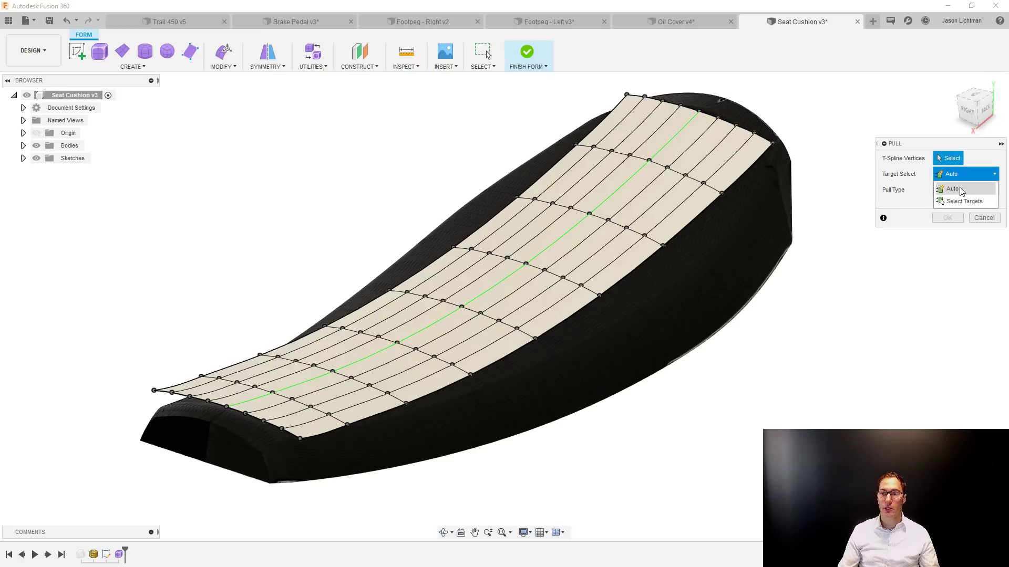
{"action": "left_click", "coordinate": [963, 201]}
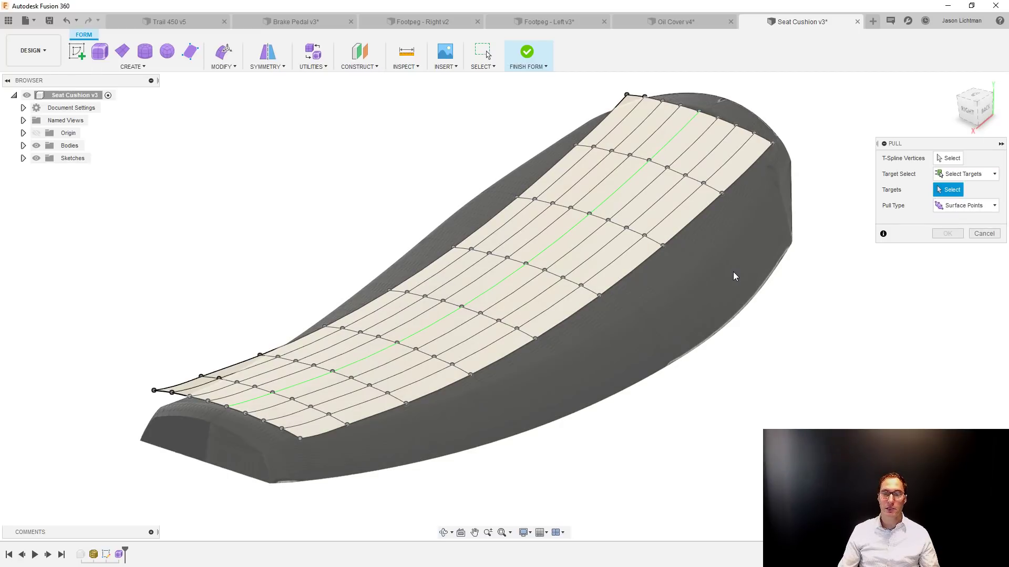
{"action": "left_click", "coordinate": [734, 276]}
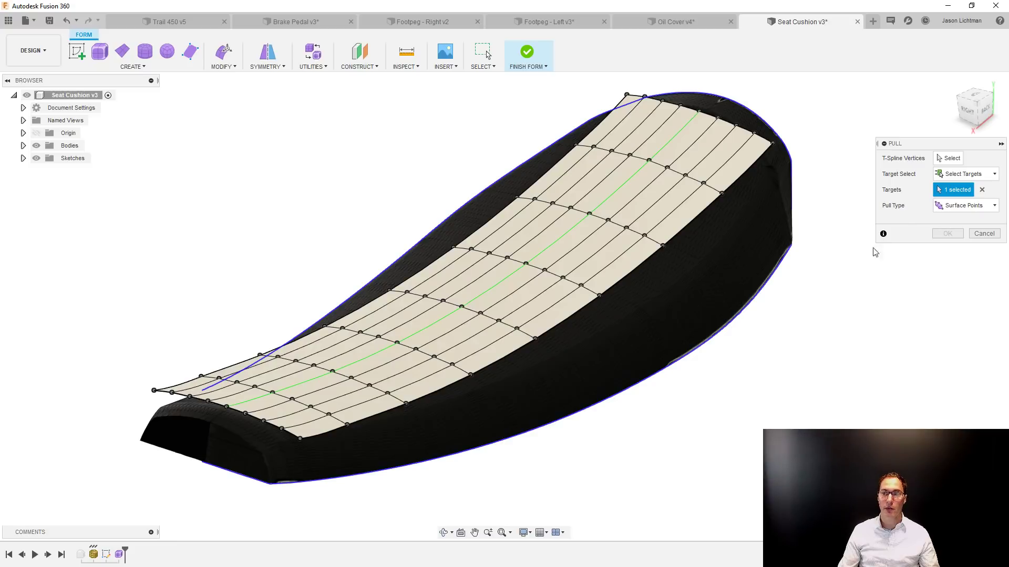
{"action": "left_click", "coordinate": [941, 159]}
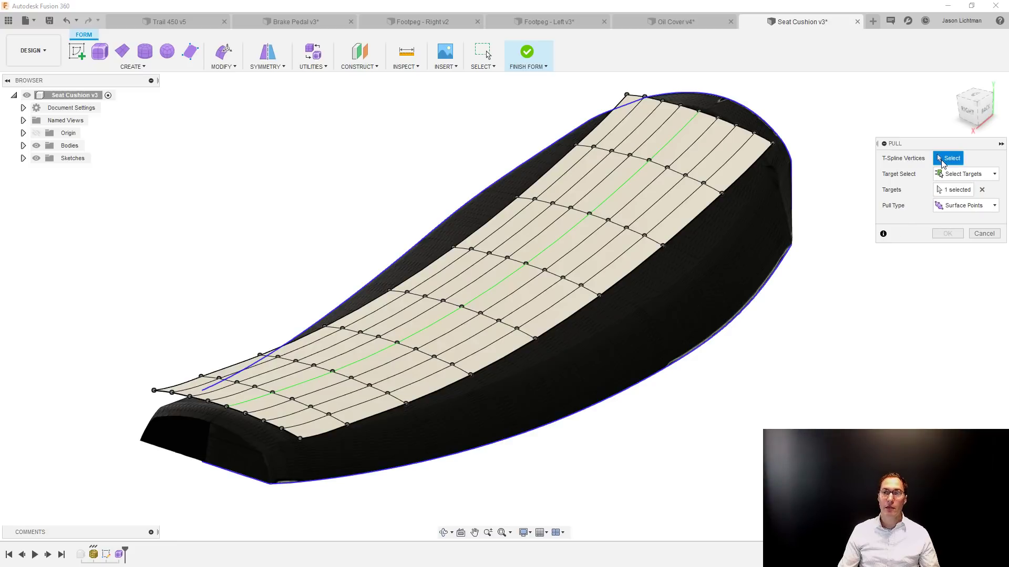
Try pulling five vertices of a middle cross row, from the centre line to the outer edge, and clear that selection.
{"action": "scroll", "coordinate": [529, 263], "scroll_direction": "up", "scroll_amount": 3}
{"action": "left_click", "coordinate": [525, 266]}
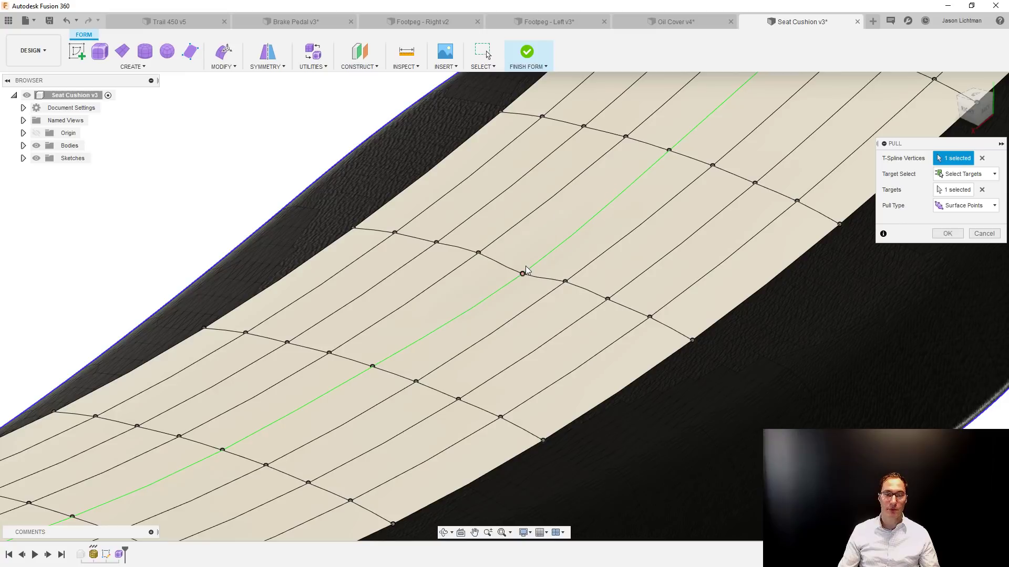
{"action": "left_click", "coordinate": [566, 282]}
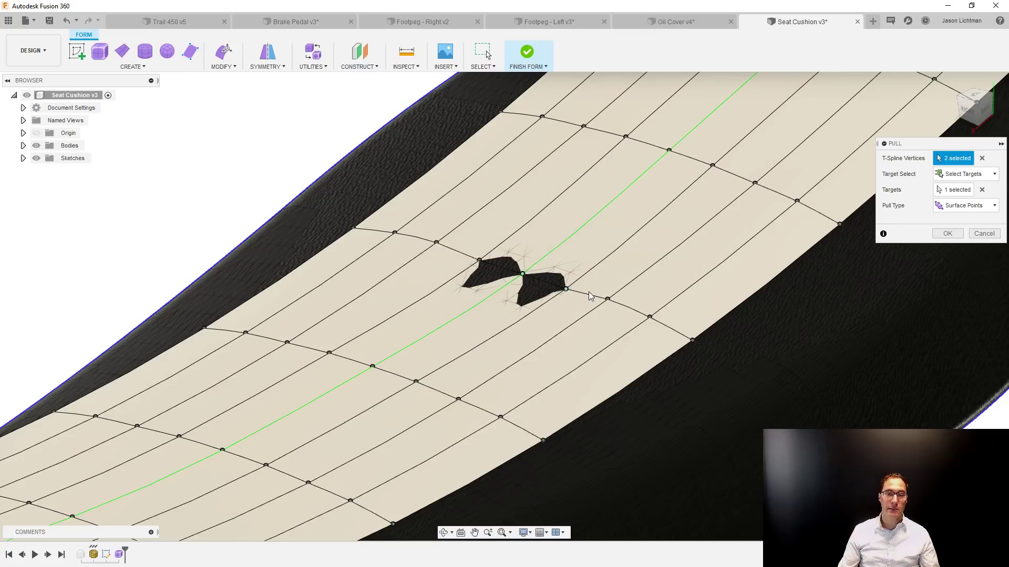
{"action": "left_click", "coordinate": [608, 300]}
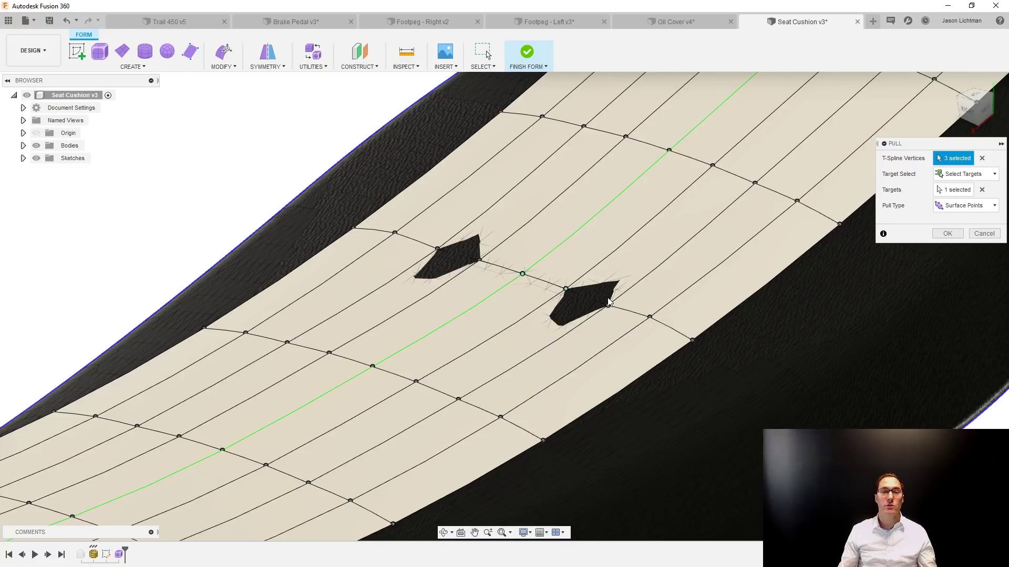
{"action": "left_click", "coordinate": [650, 318]}
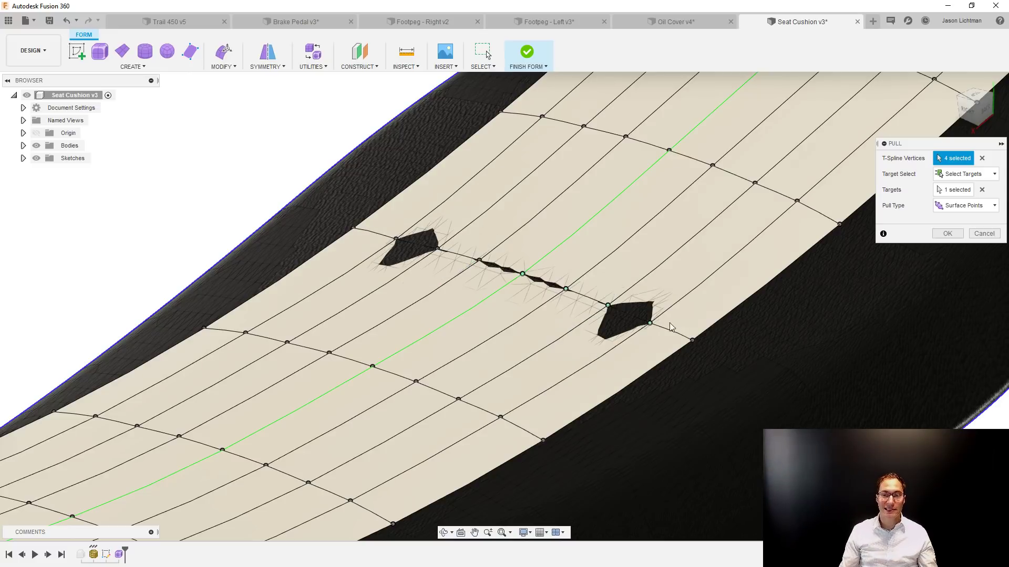
{"action": "left_click", "coordinate": [692, 340]}
{"action": "scroll", "coordinate": [690, 342], "scroll_direction": "down", "scroll_amount": 5}
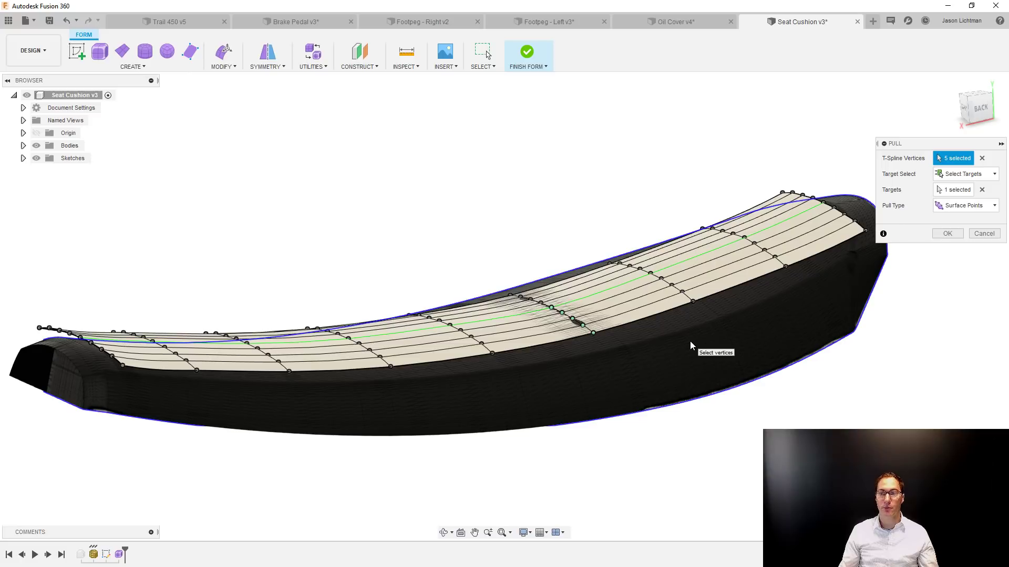
{"action": "left_click", "coordinate": [981, 158]}
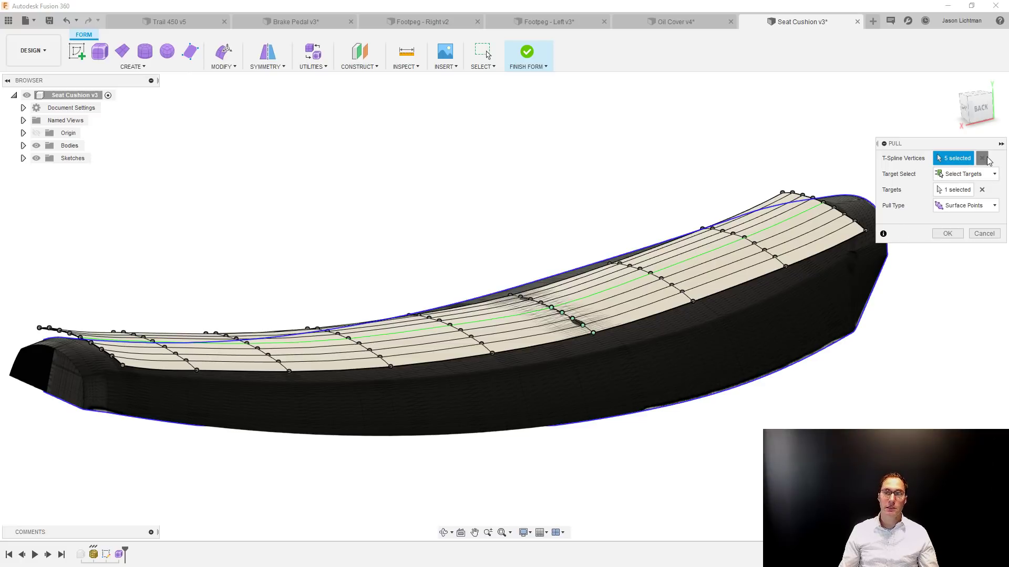
Select all 81 vertices of the T-Spline surface and pull them onto the seat mesh.
{"action": "left_click_drag", "start_coordinate": [128, 140], "coordinate": [758, 493]}
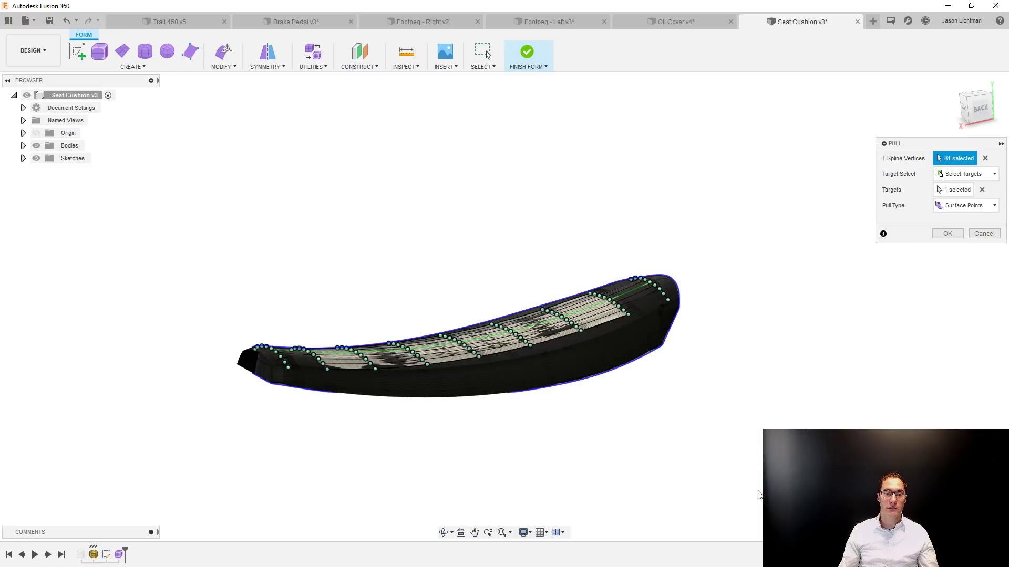
{"action": "scroll", "coordinate": [758, 493], "scroll_direction": "up", "scroll_amount": 5}
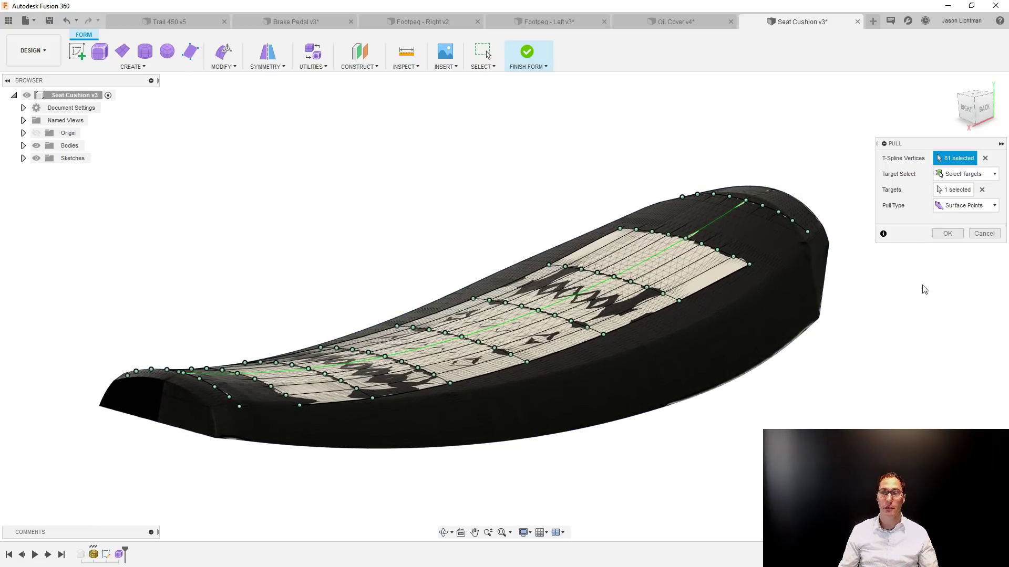
{"action": "left_click", "coordinate": [947, 234]}
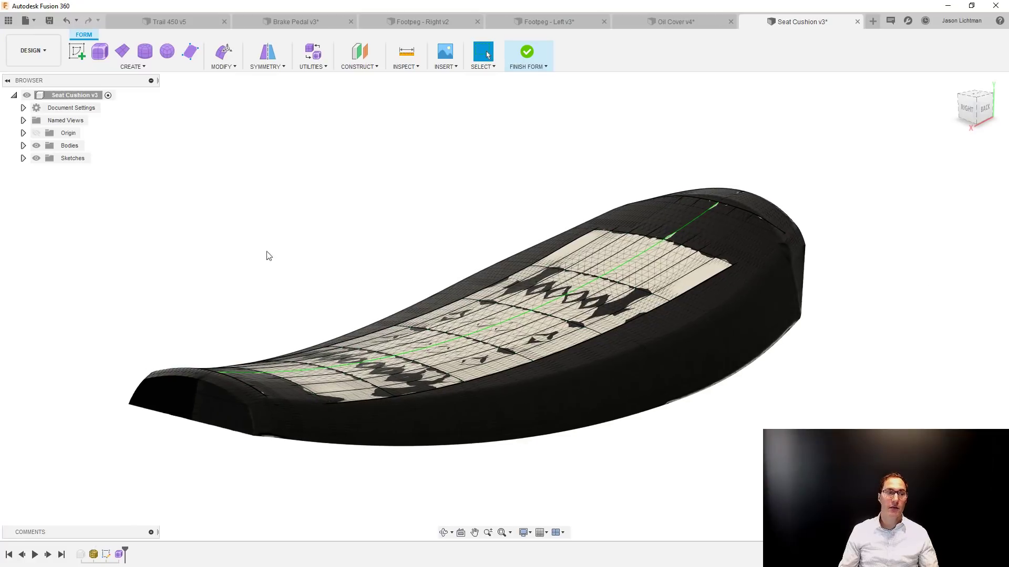
Hide the seat mesh body so that only the T-Spline surface is displayed.
{"action": "left_click", "coordinate": [23, 146]}
{"action": "left_click", "coordinate": [46, 158]}
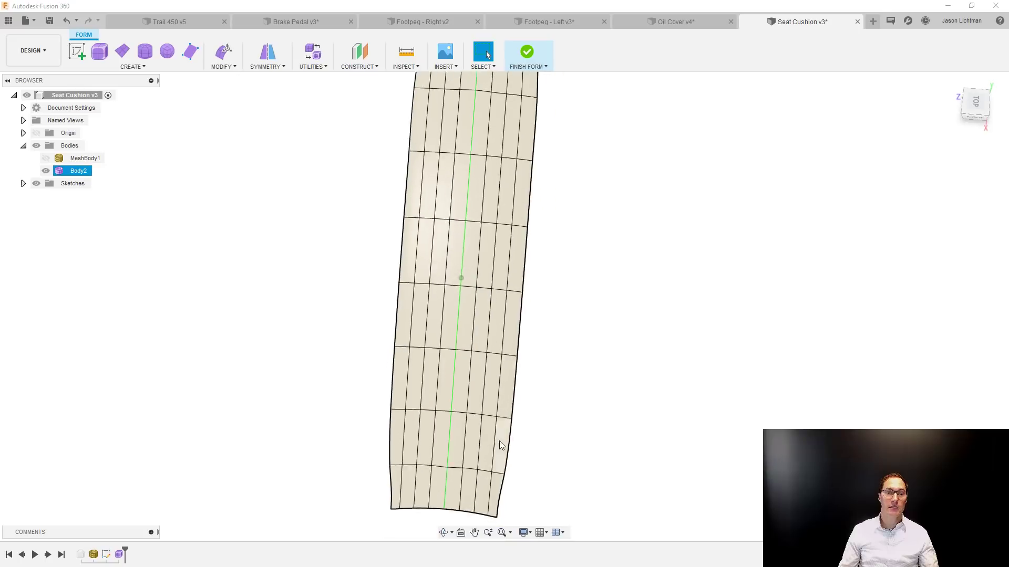
{"action": "scroll", "coordinate": [490, 500], "scroll_direction": "up", "scroll_amount": 5}
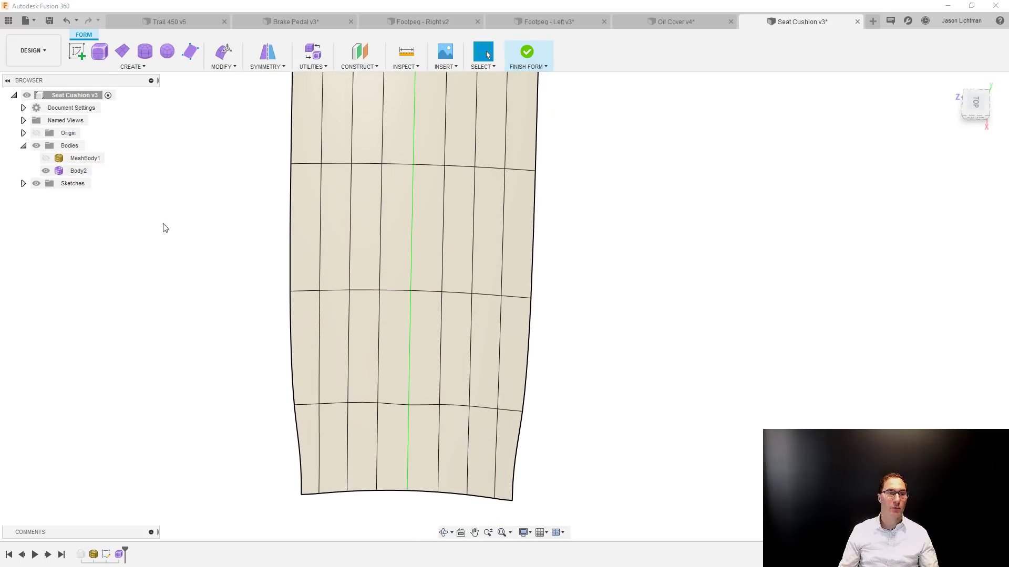
{"action": "left_click", "coordinate": [46, 158]}
{"action": "left_click", "coordinate": [46, 158]}
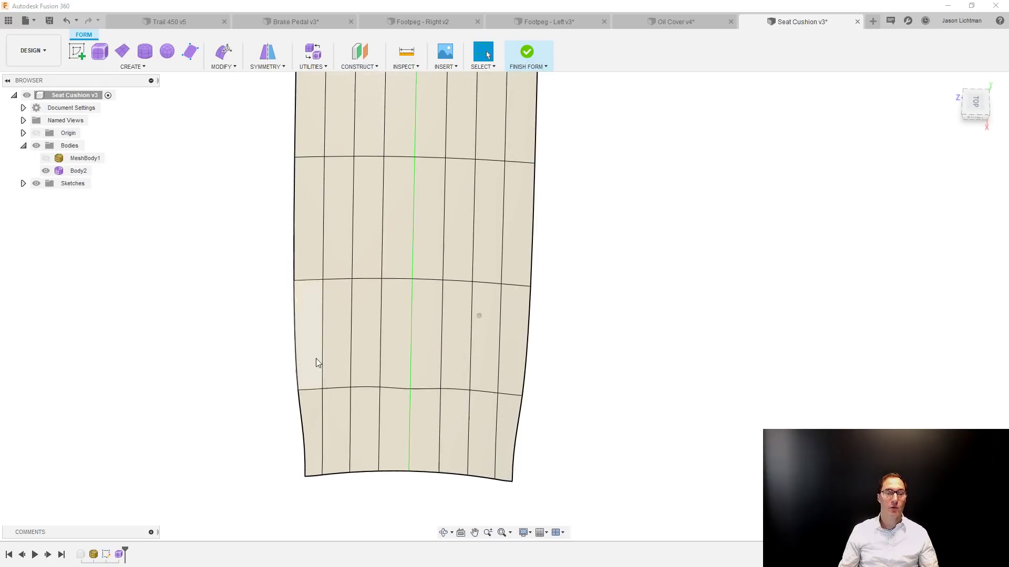
Rotate and shift the inner lengthwise edges near the side of the surface's narrow end so they taper inward.
{"action": "left_click", "coordinate": [495, 432]}
{"action": "right_click_drag", "start_coordinate": [570, 458], "coordinate": [711, 356]}
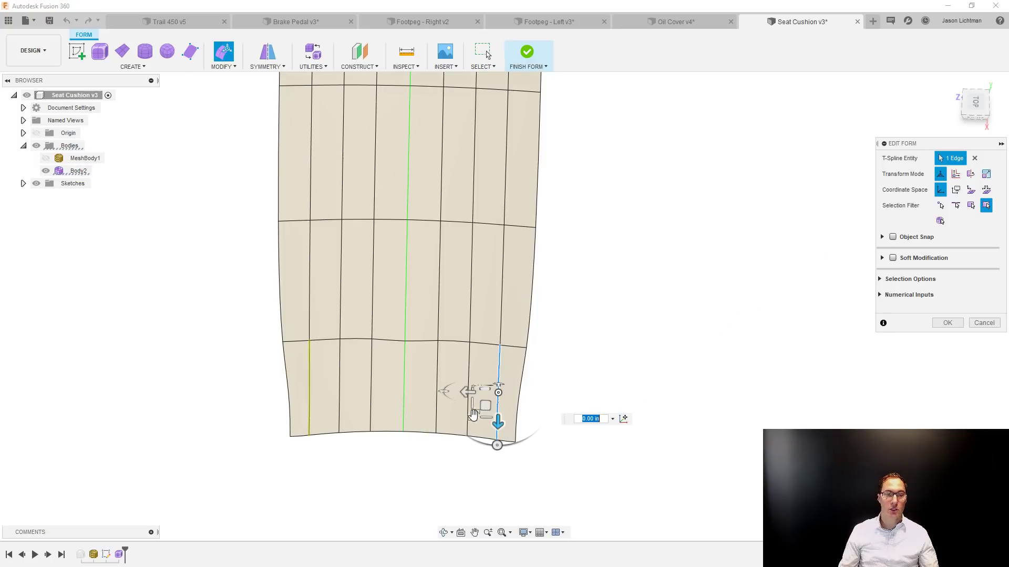
{"action": "left_click_drag", "start_coordinate": [497, 444], "coordinate": [463, 444]}
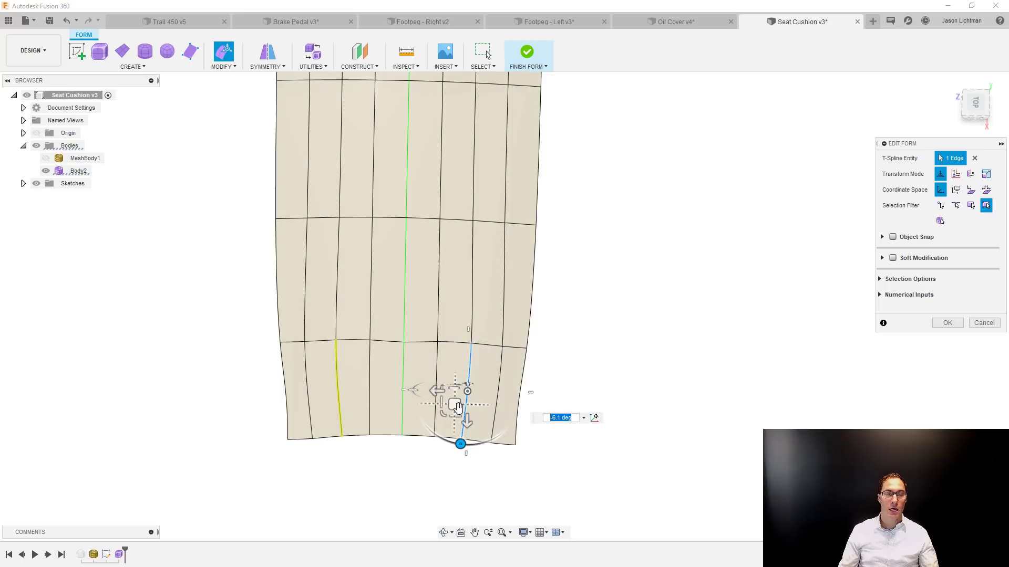
{"action": "left_click_drag", "start_coordinate": [457, 407], "coordinate": [478, 406]}
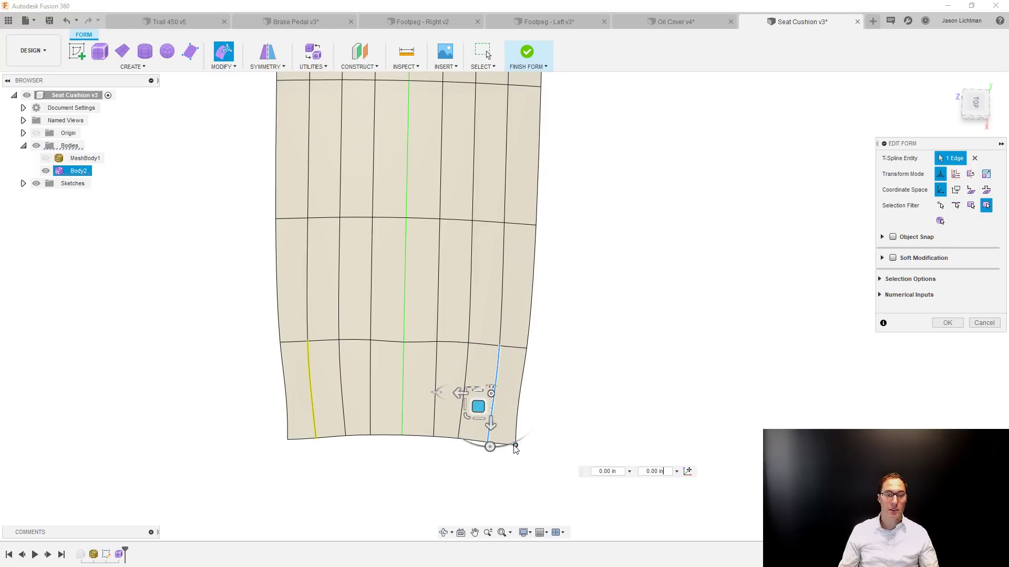
Move the narrow end's corner vertex inward by about -0.05 in and 0.17 in, and rotate the adjoining outer edge about -4.8 deg.
{"action": "left_click", "coordinate": [514, 445]}
{"action": "left_click_drag", "start_coordinate": [499, 457], "coordinate": [493, 456]}
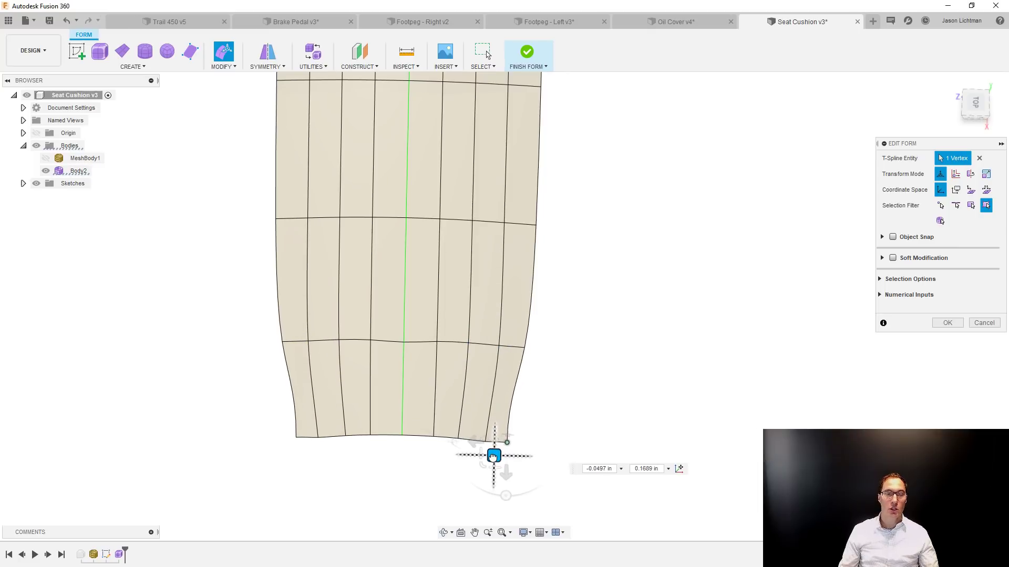
{"action": "left_click", "coordinate": [516, 405]}
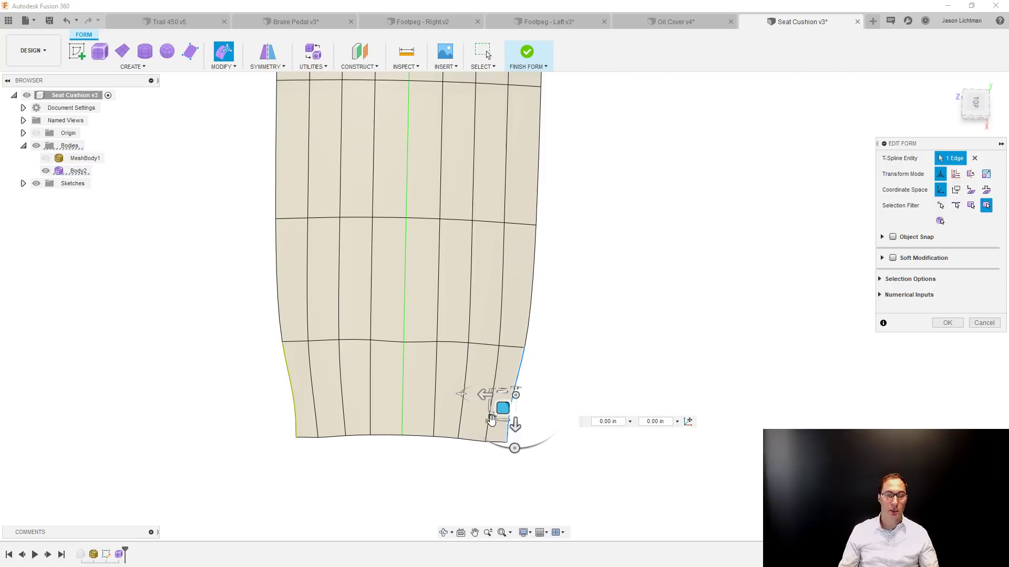
{"action": "left_click_drag", "start_coordinate": [514, 448], "coordinate": [507, 450]}
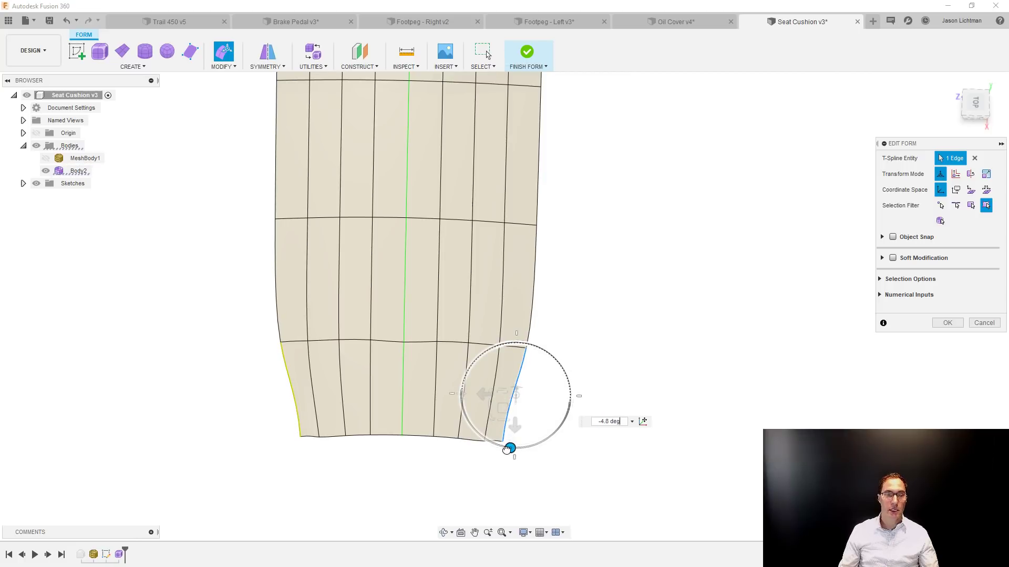
Show the seat mesh body again and accept the form edit.
{"action": "left_click", "coordinate": [525, 477]}
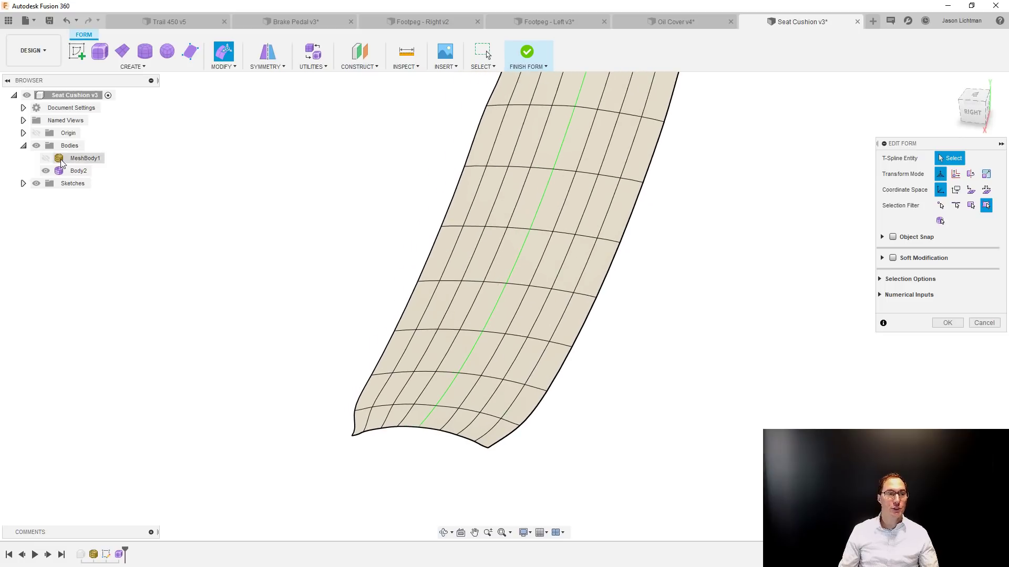
{"action": "left_click", "coordinate": [46, 158]}
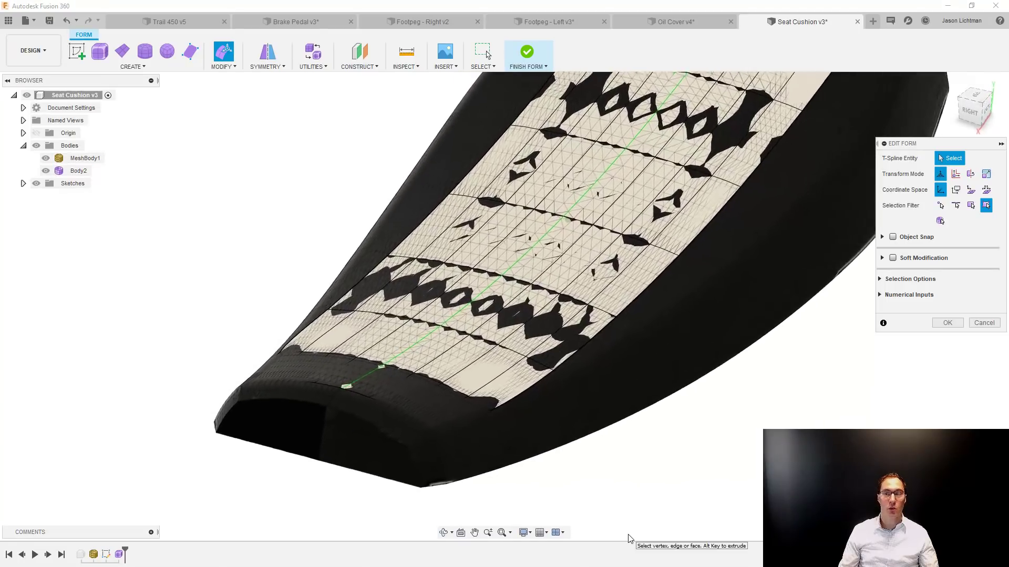
{"action": "left_click", "coordinate": [947, 324]}
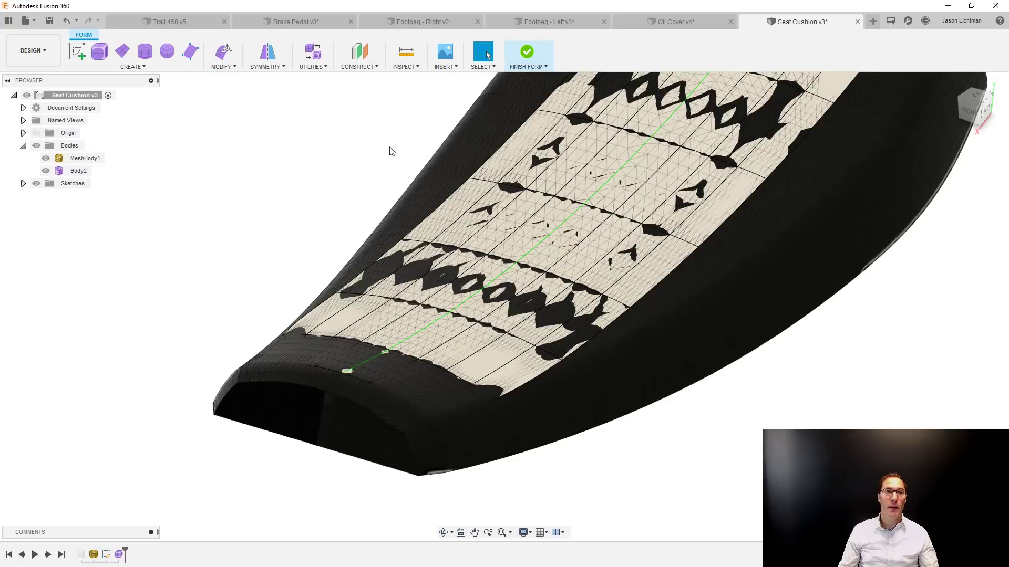
Pull the nine T-Spline vertices along the surface's narrow end onto the seat mesh body, using the Surface Points pull type.
{"action": "left_click", "coordinate": [223, 66]}
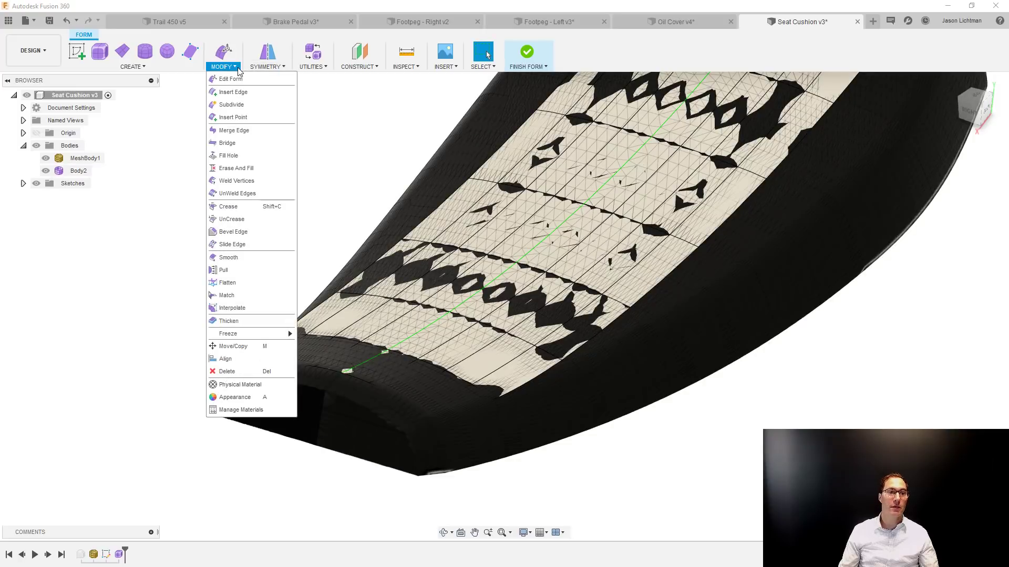
{"action": "left_click", "coordinate": [223, 270]}
{"action": "middle_click_drag", "start_coordinate": [216, 275], "coordinate": [219, 189], "text": "shift"}
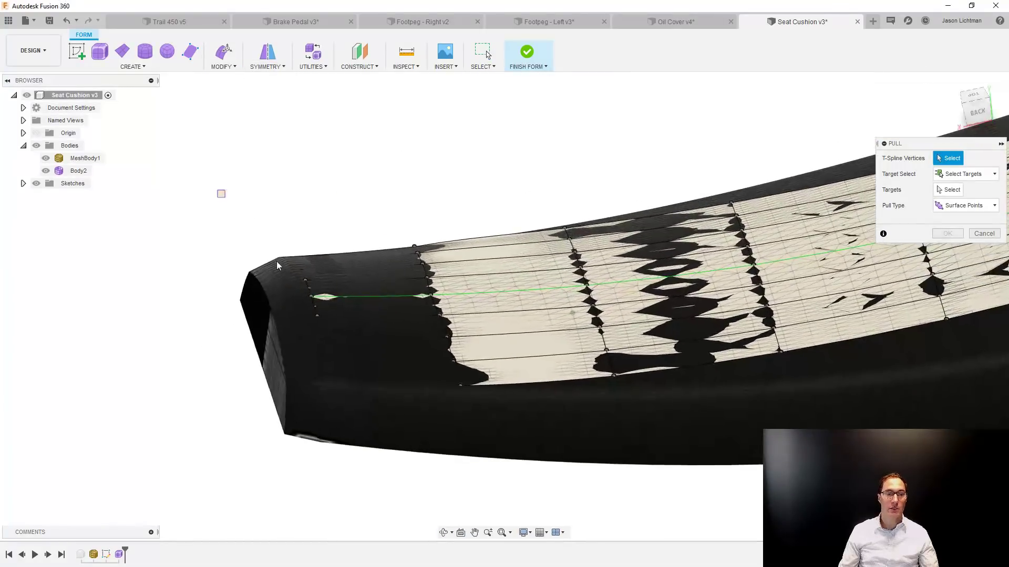
{"action": "left_click_drag", "start_coordinate": [219, 189], "coordinate": [396, 455]}
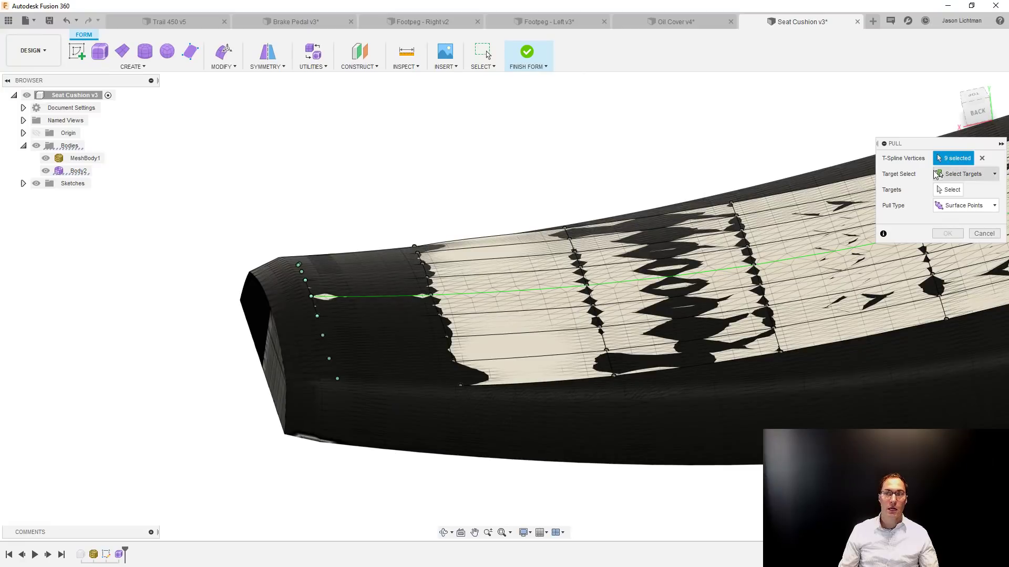
{"action": "left_click", "coordinate": [951, 189]}
{"action": "left_click", "coordinate": [862, 415]}
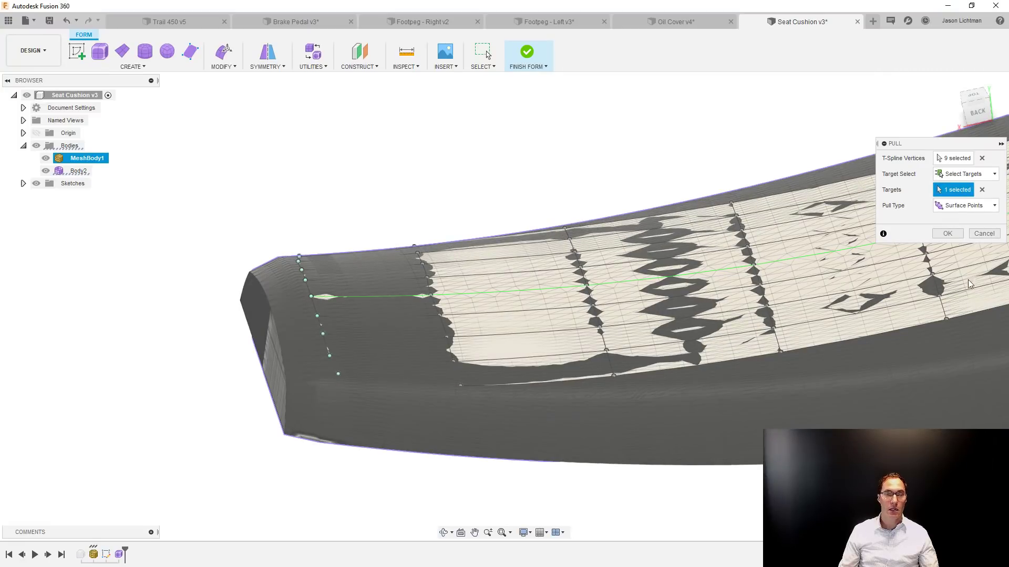
{"action": "left_click", "coordinate": [947, 233]}
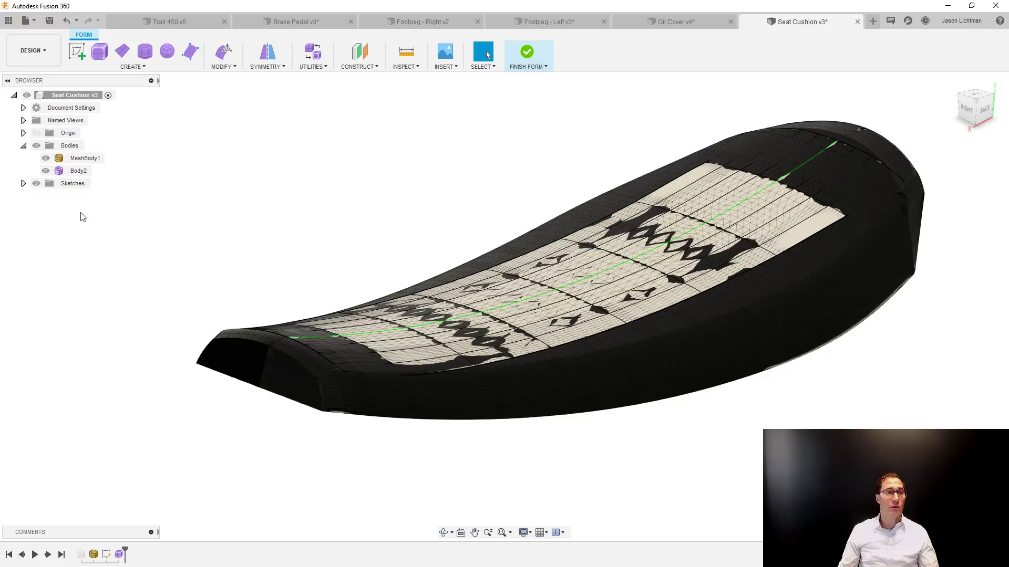
Hide the seat mesh body and finish the form.
{"action": "left_click", "coordinate": [45, 158]}
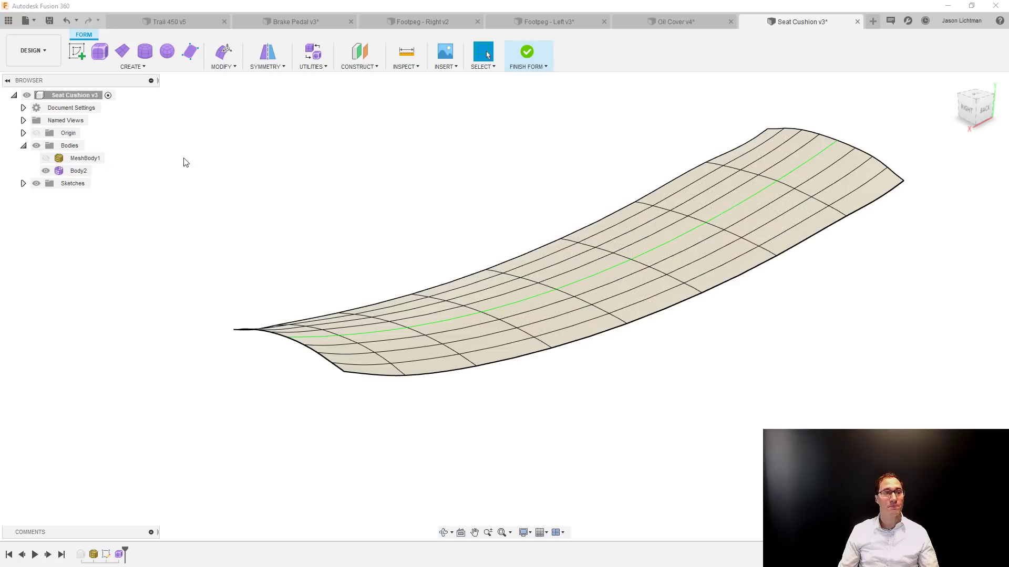
{"action": "left_click", "coordinate": [524, 58]}
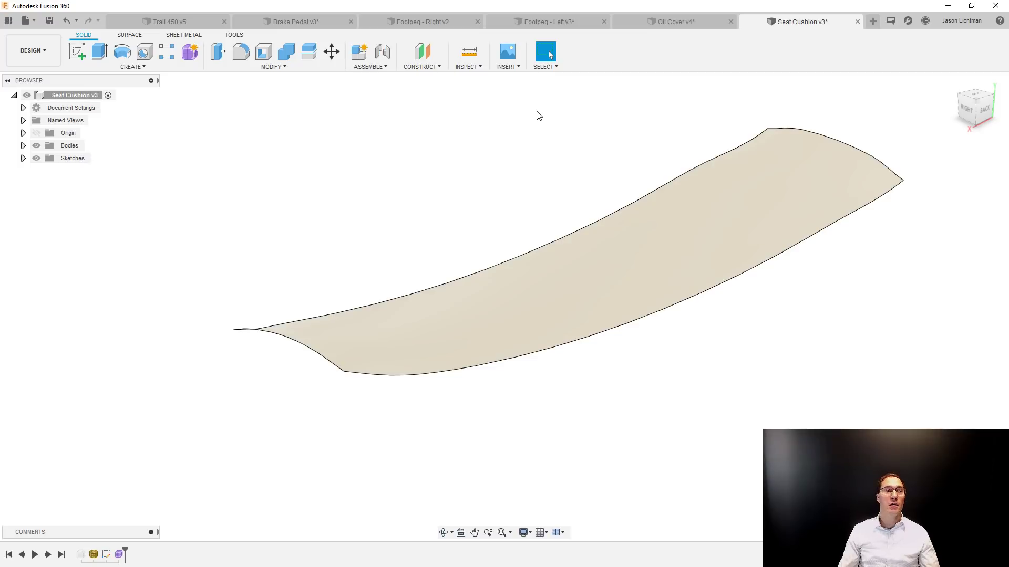
Show the seat mesh body again and toggle the surface body's visibility to compare the two, leaving both displayed.
{"action": "left_click", "coordinate": [36, 146]}
{"action": "left_click", "coordinate": [36, 145]}
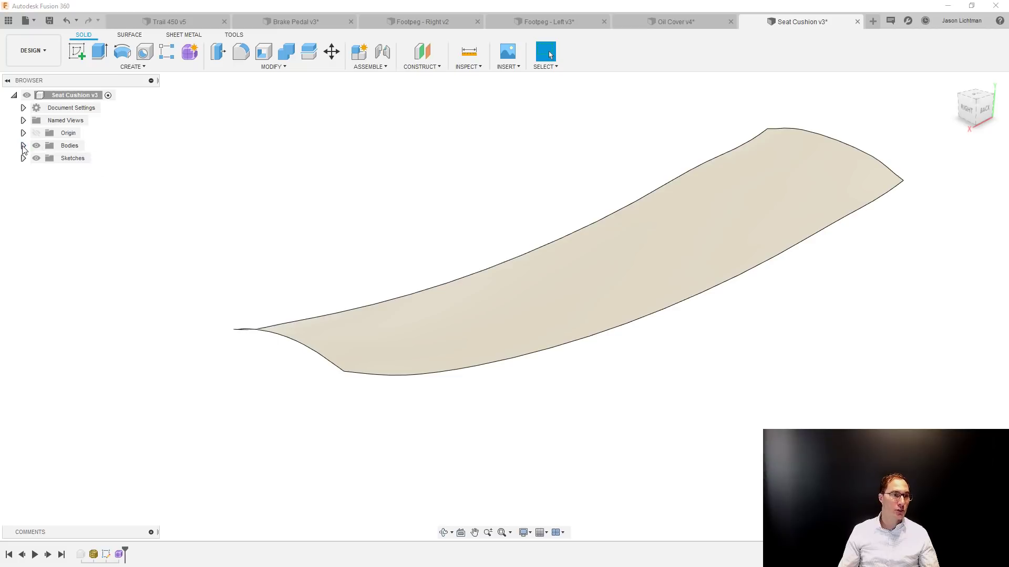
{"action": "left_click", "coordinate": [23, 146]}
{"action": "left_click", "coordinate": [46, 158]}
{"action": "left_click", "coordinate": [46, 171]}
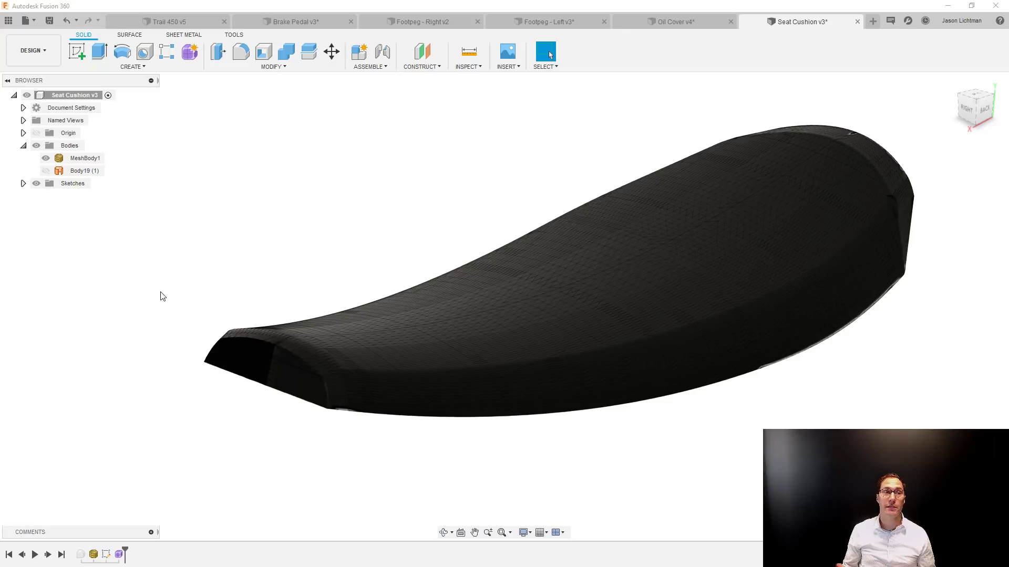
{"action": "left_click", "coordinate": [46, 171]}
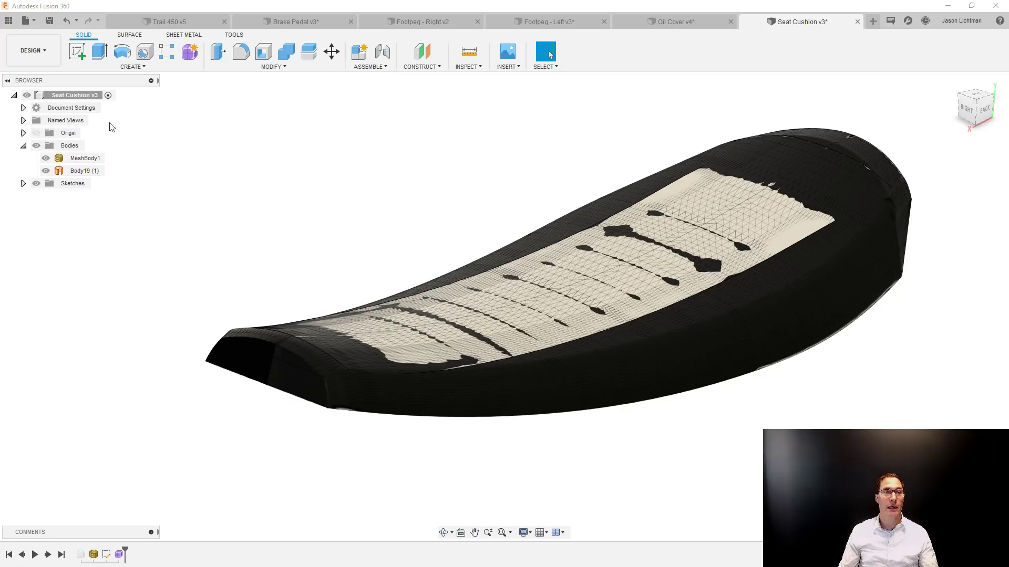
Thicken the seat surface 0.5 in to one side as a new body.
{"action": "left_click", "coordinate": [132, 67]}
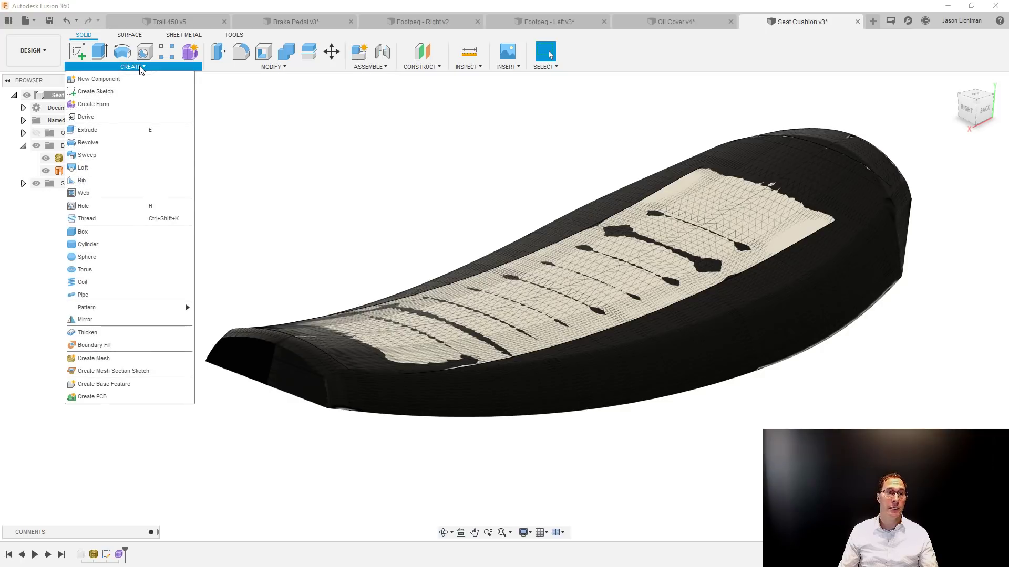
{"action": "left_click", "coordinate": [95, 332]}
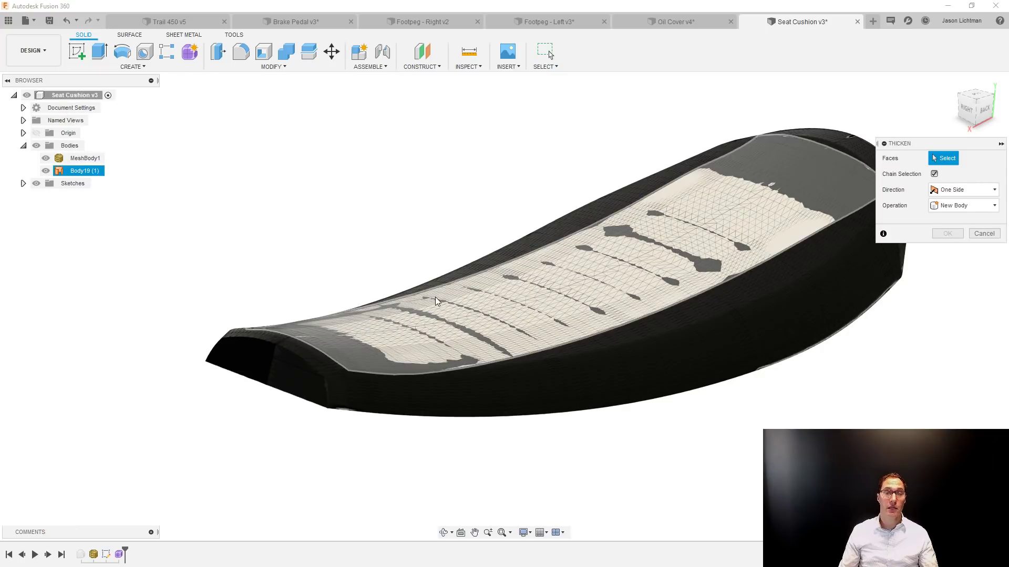
{"action": "left_click", "coordinate": [435, 290]}
{"action": "left_click_drag", "start_coordinate": [435, 288], "coordinate": [433, 265]}
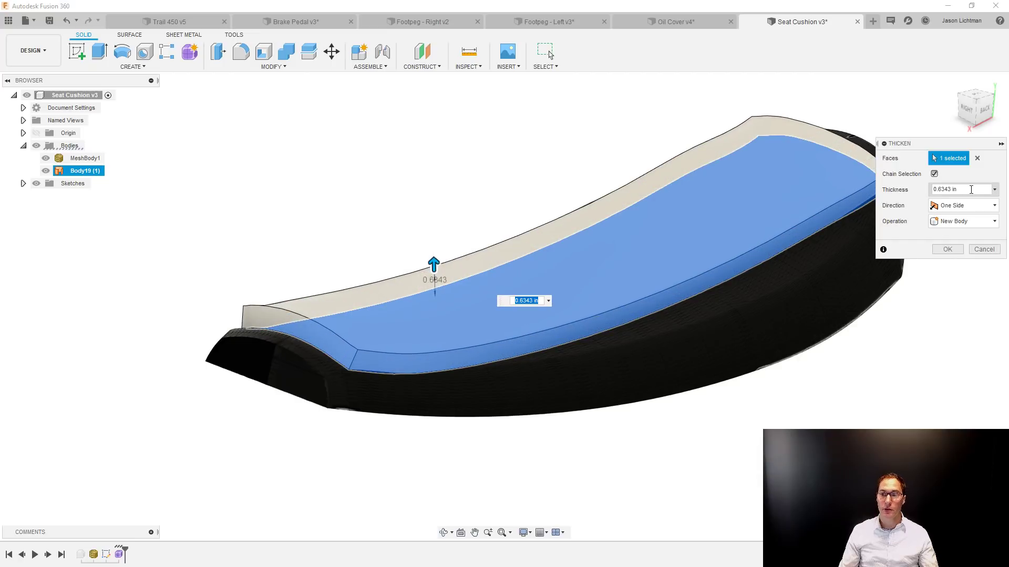
{"action": "left_click_drag", "start_coordinate": [970, 189], "coordinate": [939, 200]}
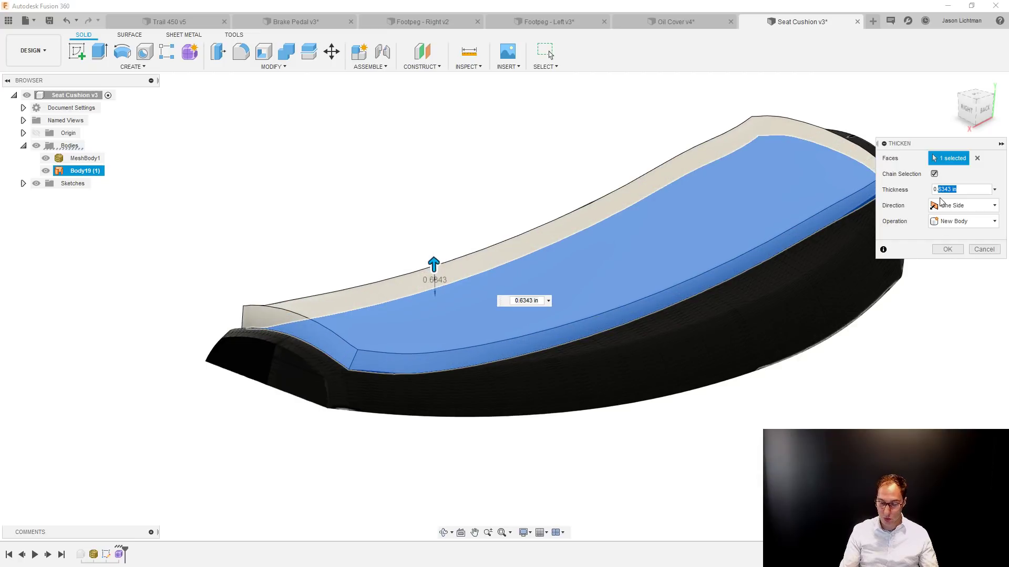
{"action": "type", "text": "5"}
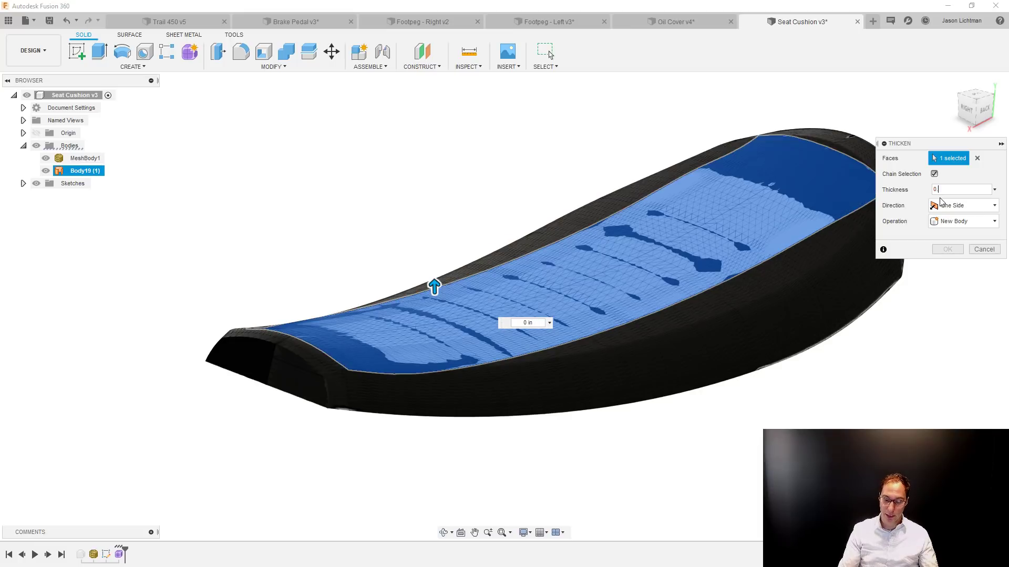
{"action": "key", "text": "Return"}
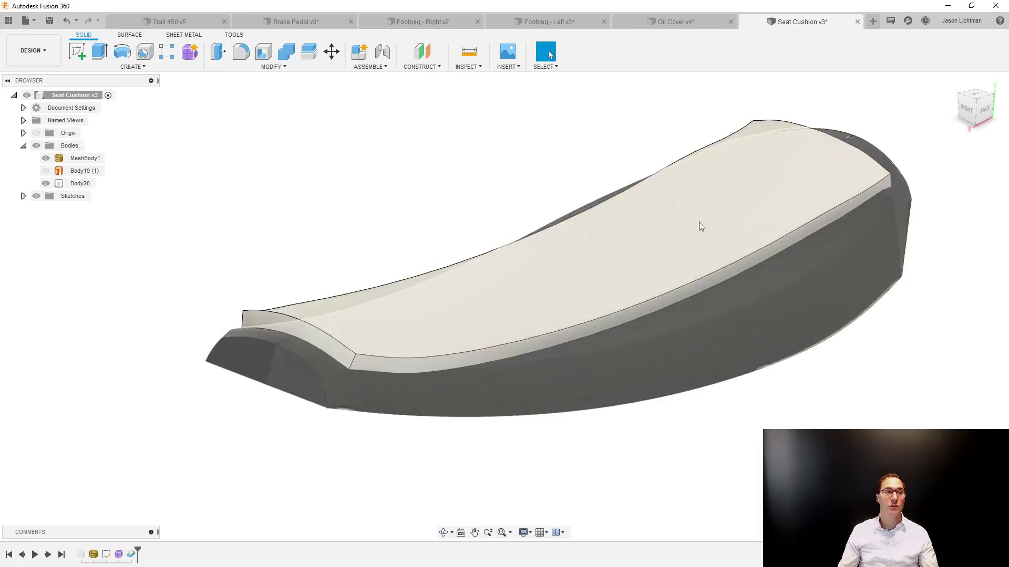
Show the origin planes and, on the horizontal one, sketch a narrow rectangle about 11.5 in long across the seat's full width.
{"action": "left_click", "coordinate": [36, 133]}
{"action": "scroll", "coordinate": [385, 297], "scroll_direction": "down", "scroll_amount": 8}
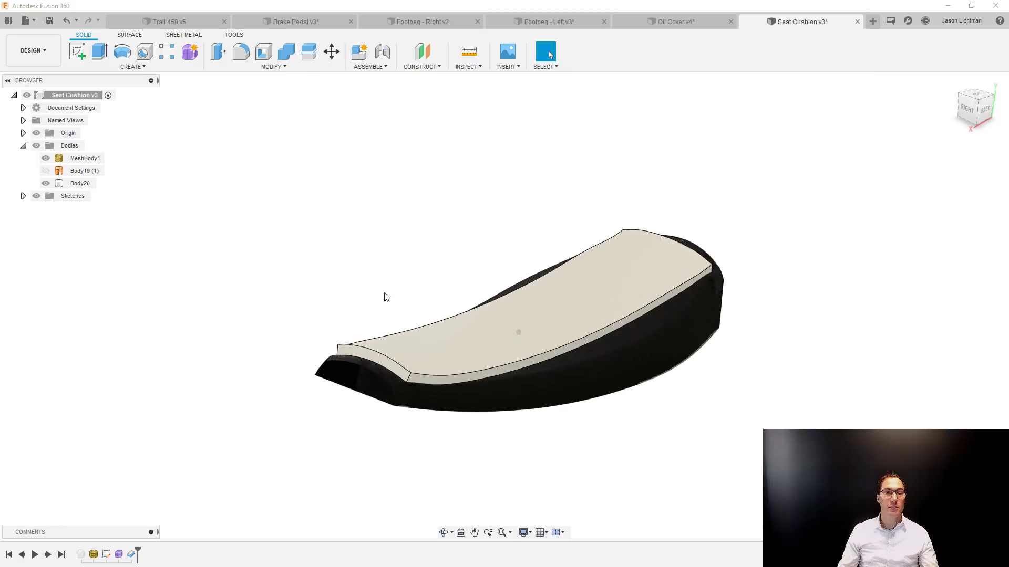
{"action": "right_click", "coordinate": [405, 488]}
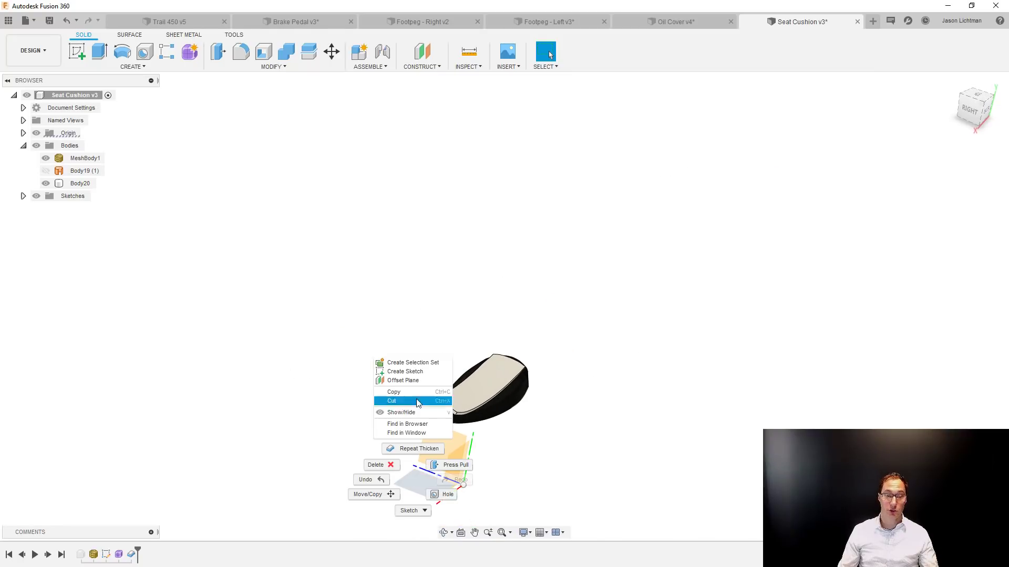
{"action": "left_click", "coordinate": [416, 401]}
{"action": "key", "text": "r"}
{"action": "scroll", "coordinate": [514, 215], "scroll_direction": "up", "scroll_amount": 5}
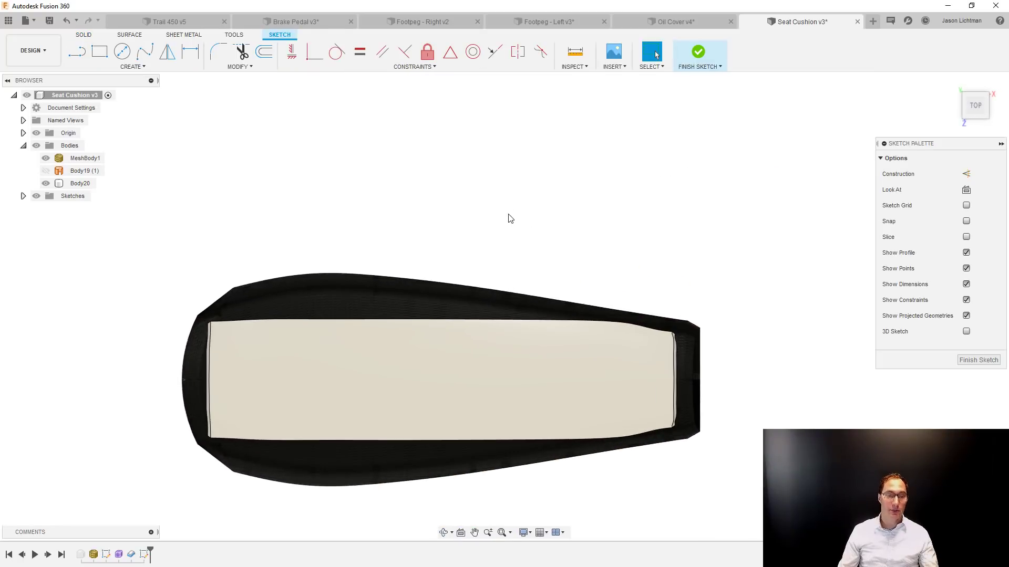
{"action": "left_click", "coordinate": [414, 266]}
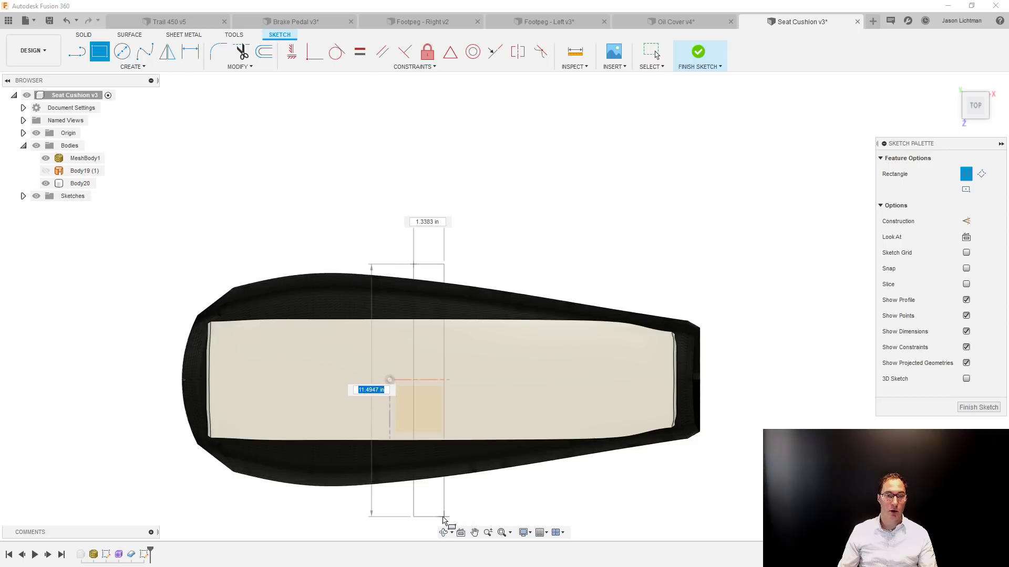
{"action": "left_click", "coordinate": [435, 520]}
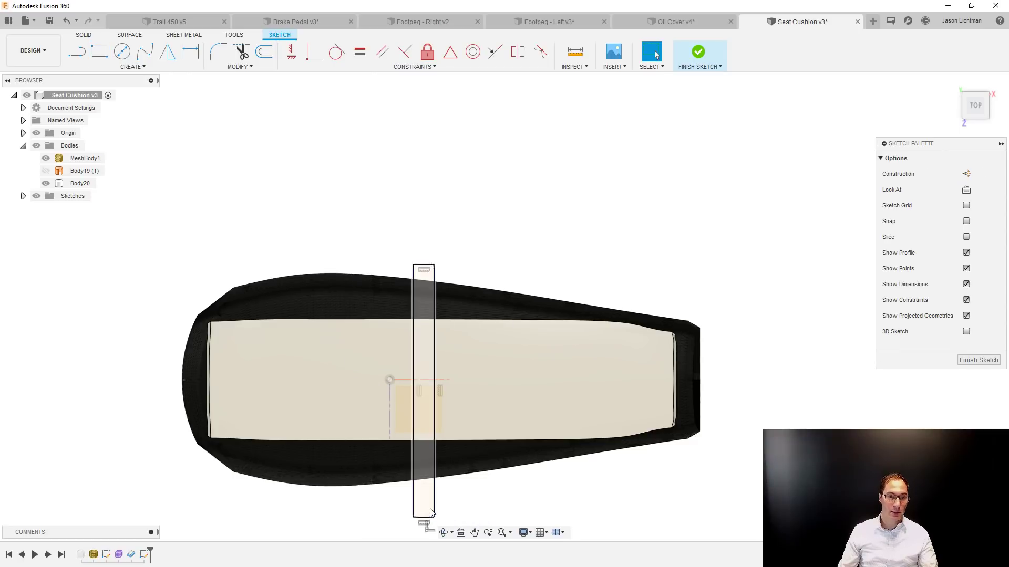
Dimension the rectangle's width between its two long sides to 1 in.
{"action": "key", "text": "d"}
{"action": "left_click", "coordinate": [435, 461]}
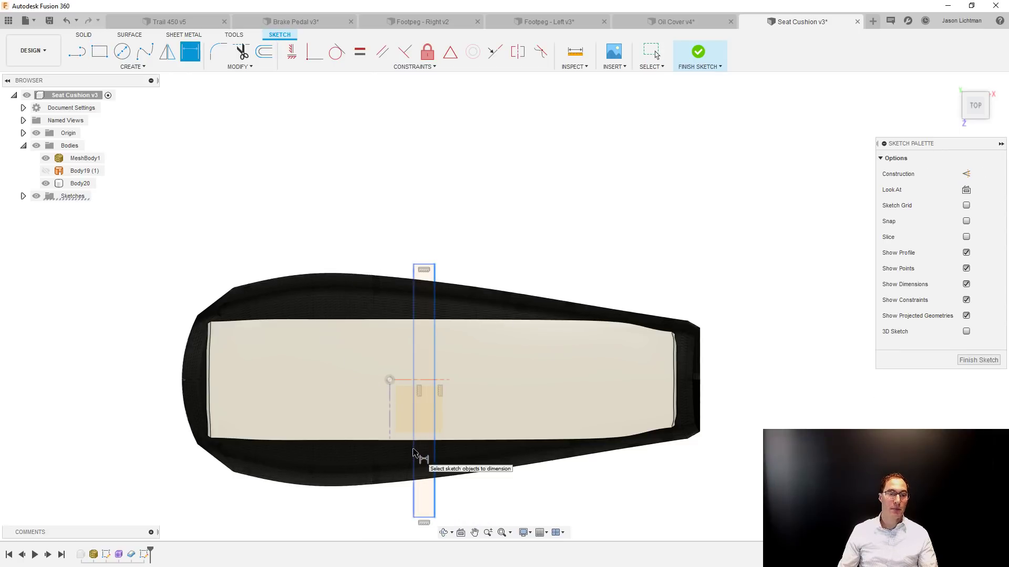
{"action": "left_click", "coordinate": [413, 451]}
{"action": "left_click", "coordinate": [423, 222]}
{"action": "type", "text": "1"}
{"action": "key", "text": "Return"}
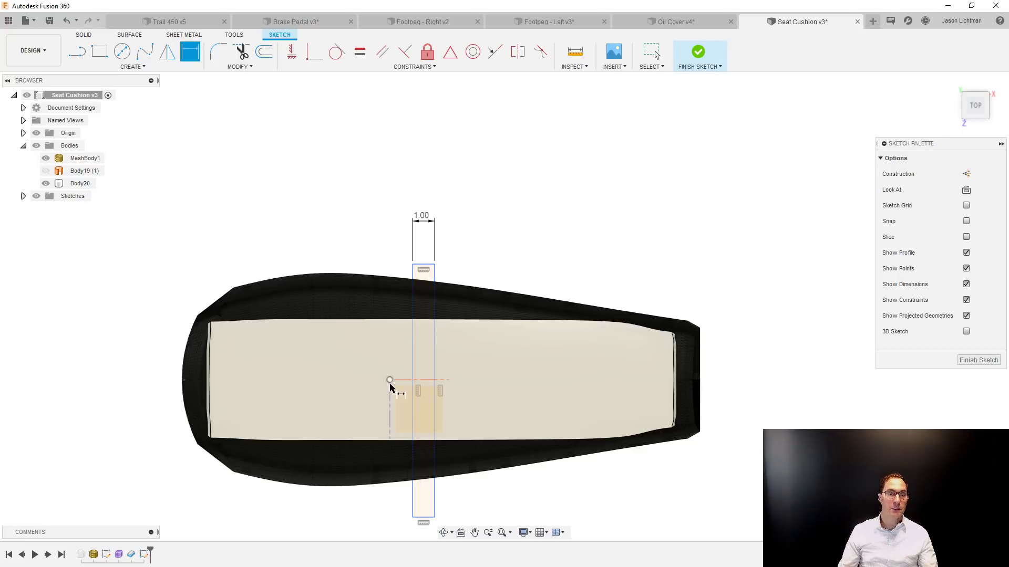
Dimension the distance from the origin to the rectangle's nearer long side to 1 in.
{"action": "left_click", "coordinate": [413, 387]}
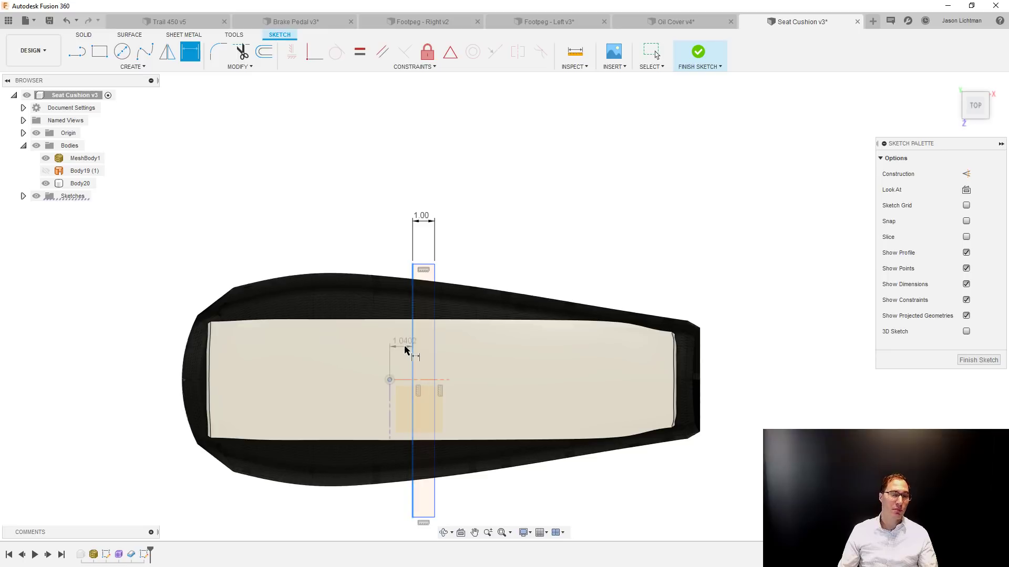
{"action": "left_click", "coordinate": [398, 347]}
{"action": "type", "text": "1.040154"}
{"action": "key", "text": "Return"}
{"action": "key", "text": "Escape"}
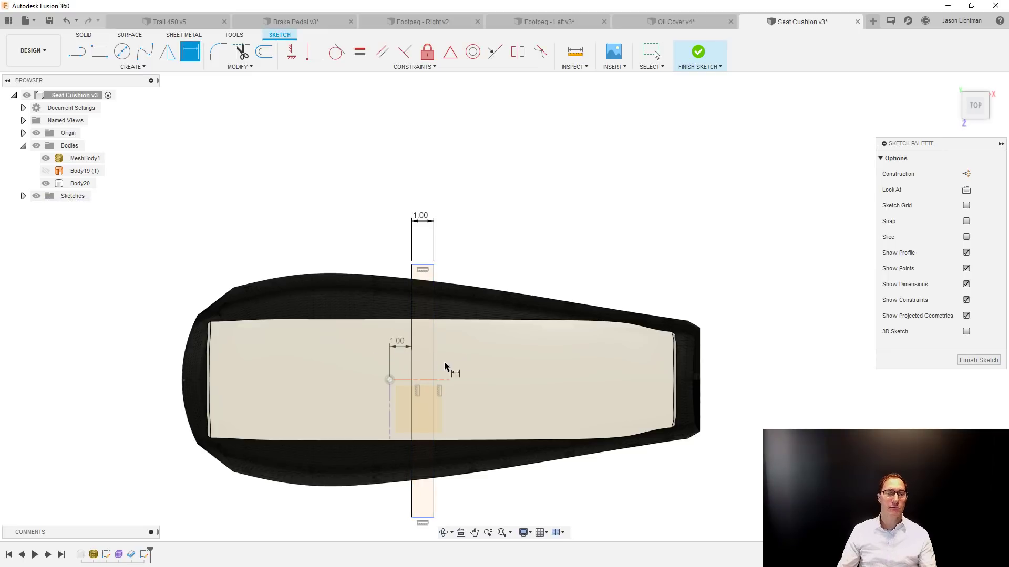
Extrude the rectangle with extent All and the Intersect operation, so that only a crosswise strip of the thickened body is kept.
{"action": "mouse_move", "coordinate": [419, 306]}
{"action": "middle_mouse_down", "text": "shift"}
{"action": "mouse_move", "coordinate": [427, 284]}
{"action": "mouse_move", "coordinate": [437, 395]}
{"action": "middle_mouse_up", "text": "shift"}
{"action": "left_click", "coordinate": [433, 427]}
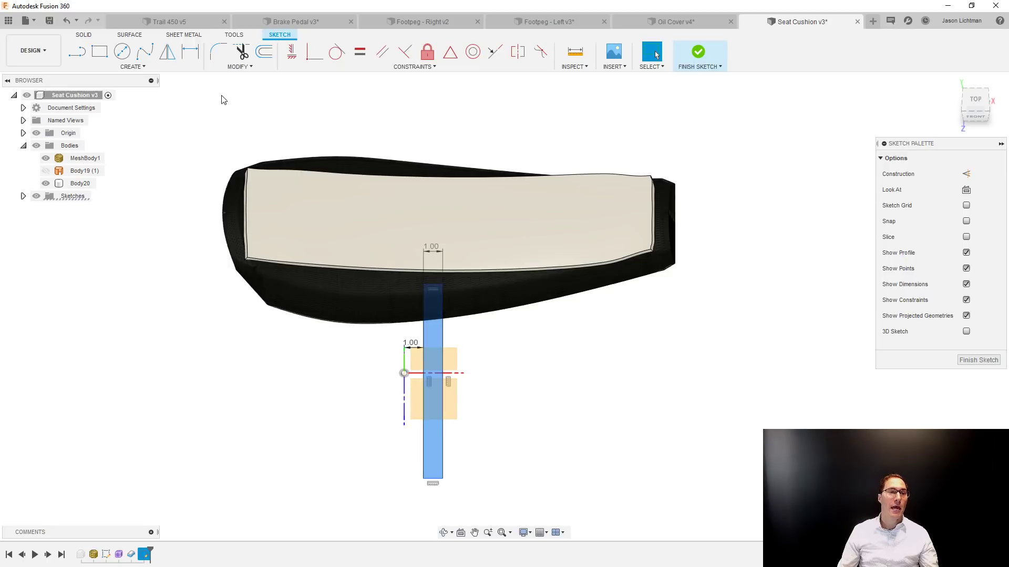
{"action": "left_click", "coordinate": [95, 37]}
{"action": "left_click", "coordinate": [100, 51]}
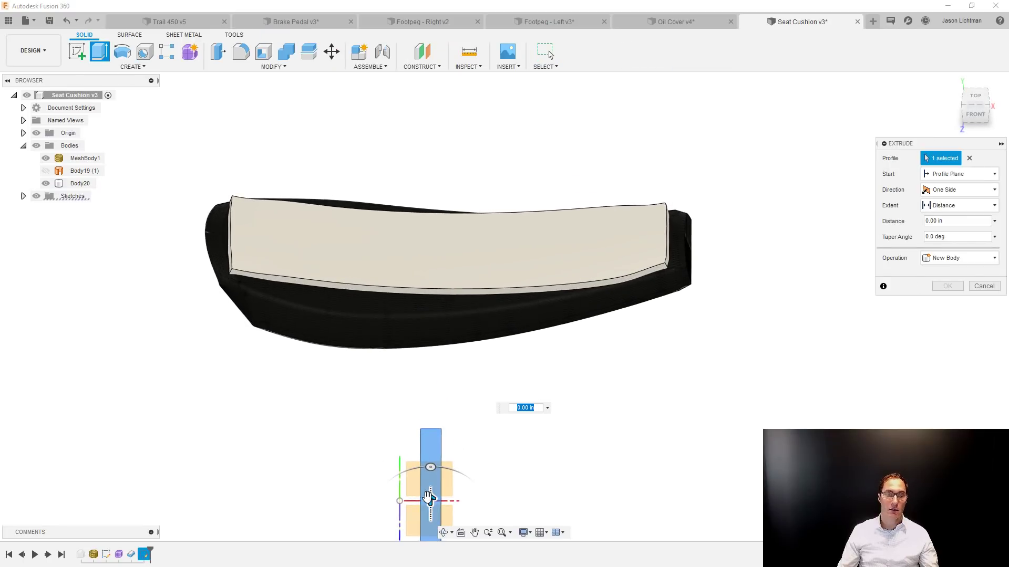
{"action": "left_click_drag", "start_coordinate": [430, 500], "coordinate": [430, 154]}
{"action": "left_click", "coordinate": [942, 210]}
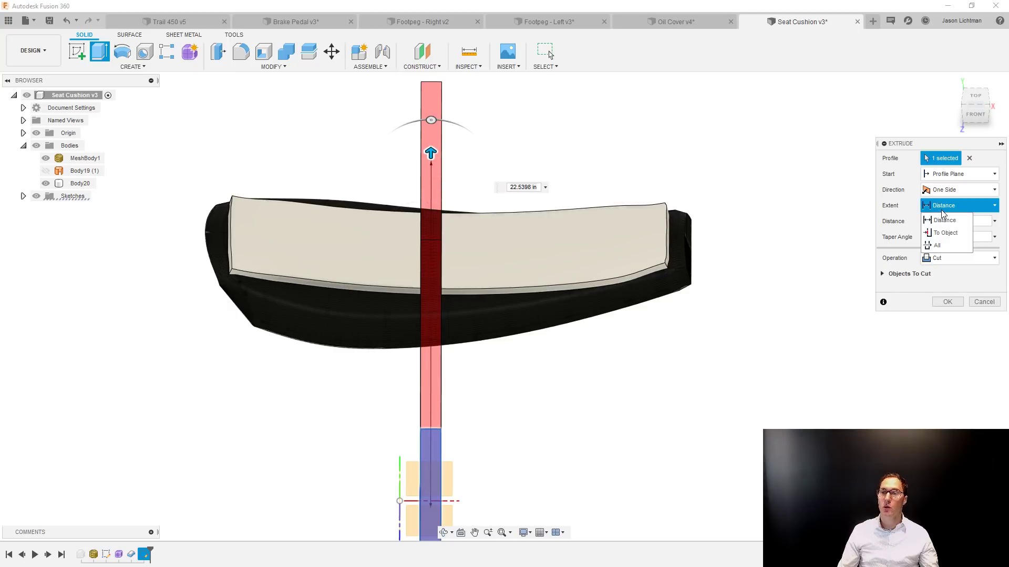
{"action": "left_click", "coordinate": [937, 246]}
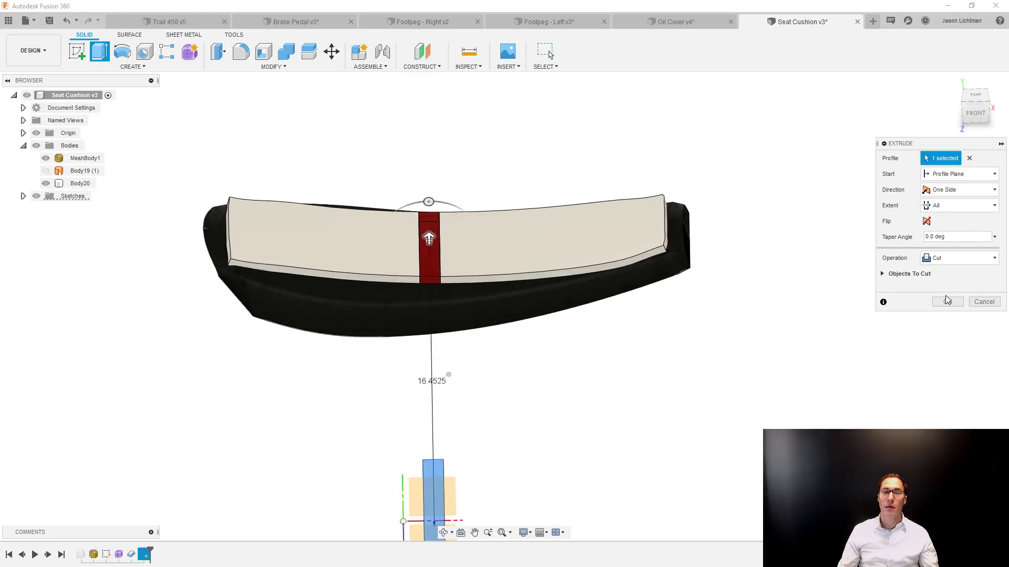
{"action": "left_click", "coordinate": [952, 259]}
{"action": "left_click", "coordinate": [945, 298]}
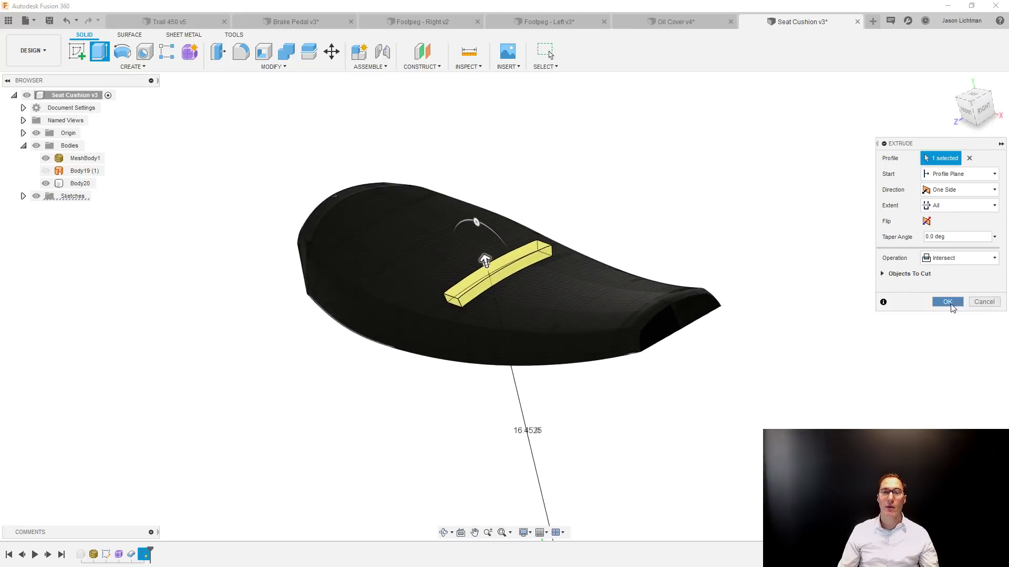
{"action": "left_click", "coordinate": [948, 302]}
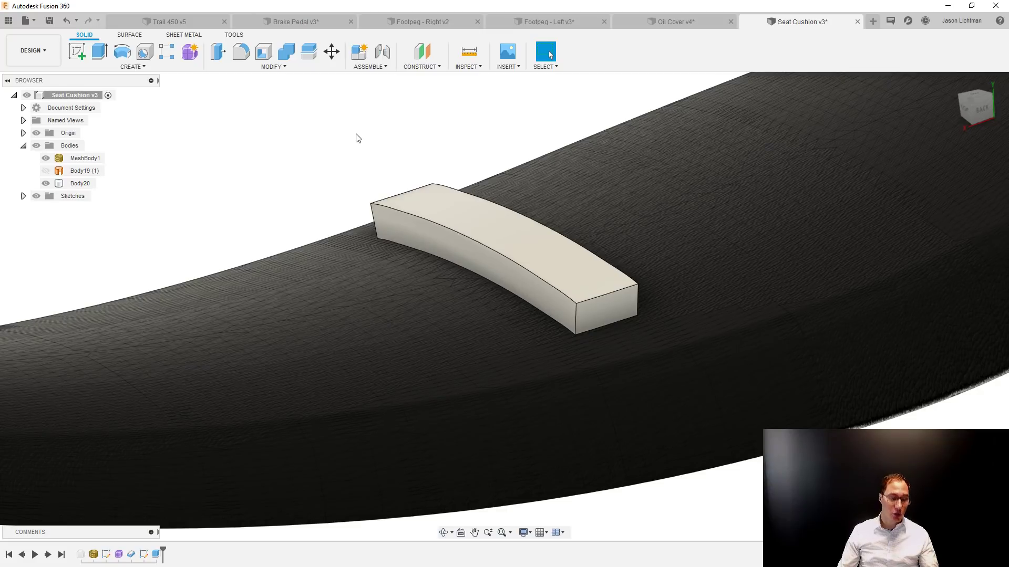
Fillet the two long upper edges of the crosswise strip with a 0.25 in radius.
{"action": "key", "text": "f"}
{"action": "left_click", "coordinate": [505, 254]}
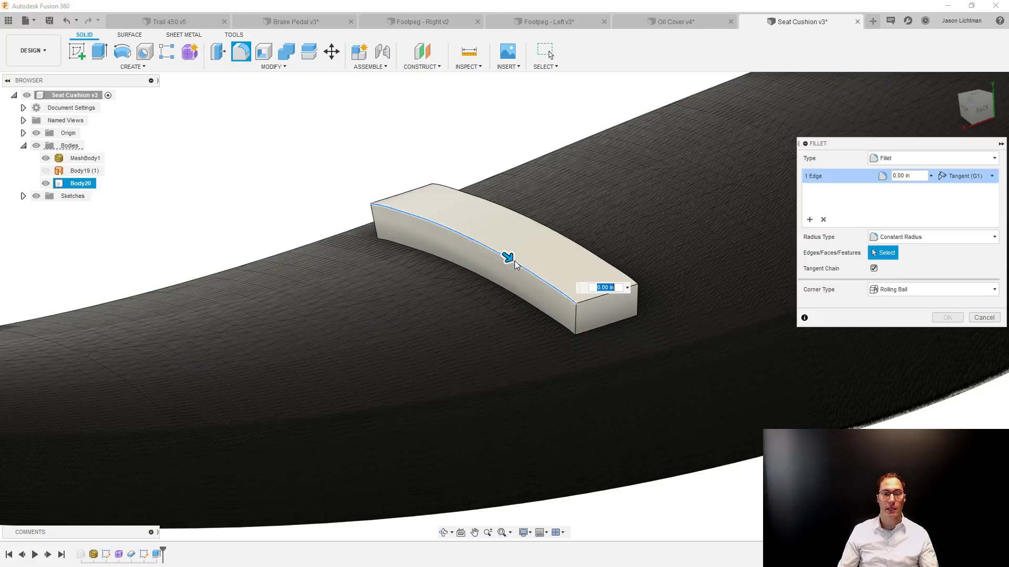
{"action": "left_click", "coordinate": [555, 232]}
{"action": "mouse_move", "coordinate": [551, 223]}
{"action": "left_mouse_down"}
{"action": "mouse_move", "coordinate": [560, 212]}
{"action": "mouse_move", "coordinate": [550, 229]}
{"action": "left_mouse_up"}
{"action": "left_click", "coordinate": [903, 176]}
{"action": "type", "text": "0.1"}
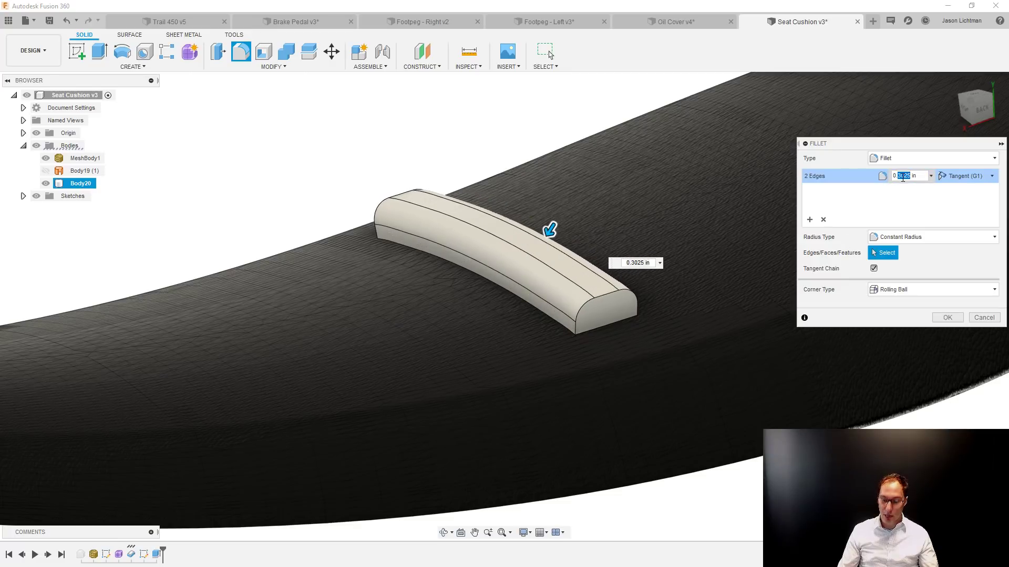
{"action": "type", "text": "2"}
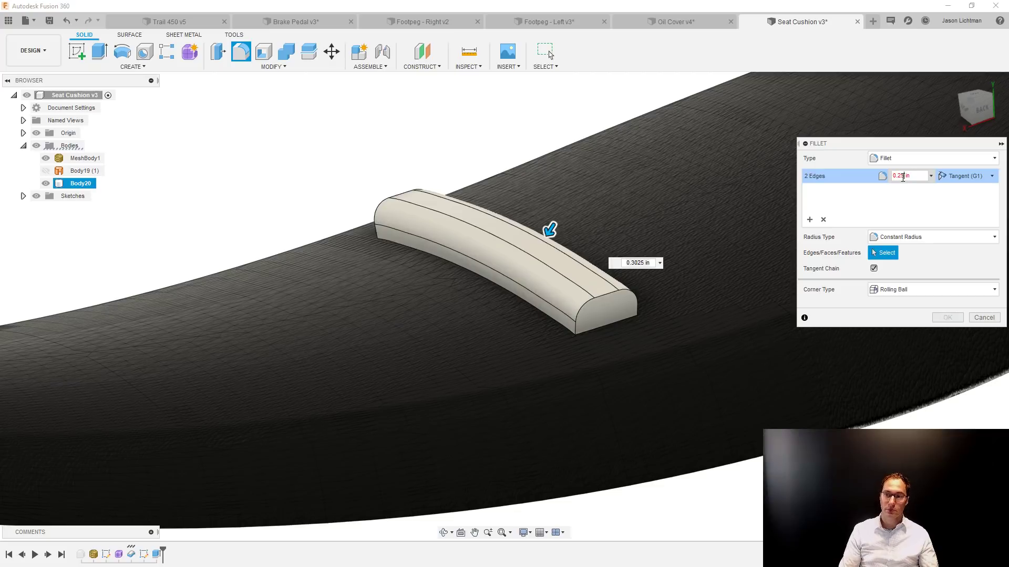
{"action": "type", "text": "5"}
{"action": "key", "text": "Return"}
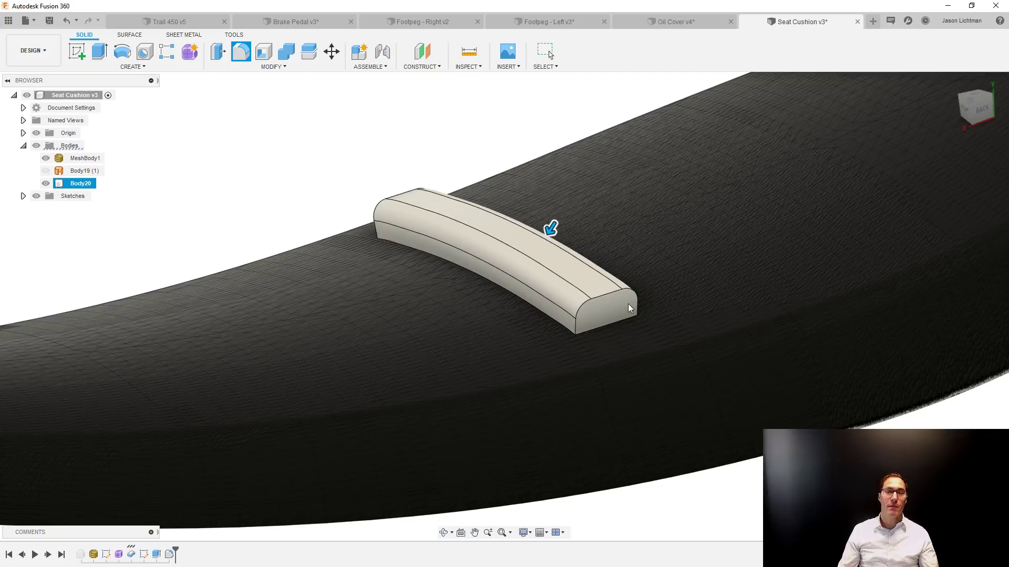